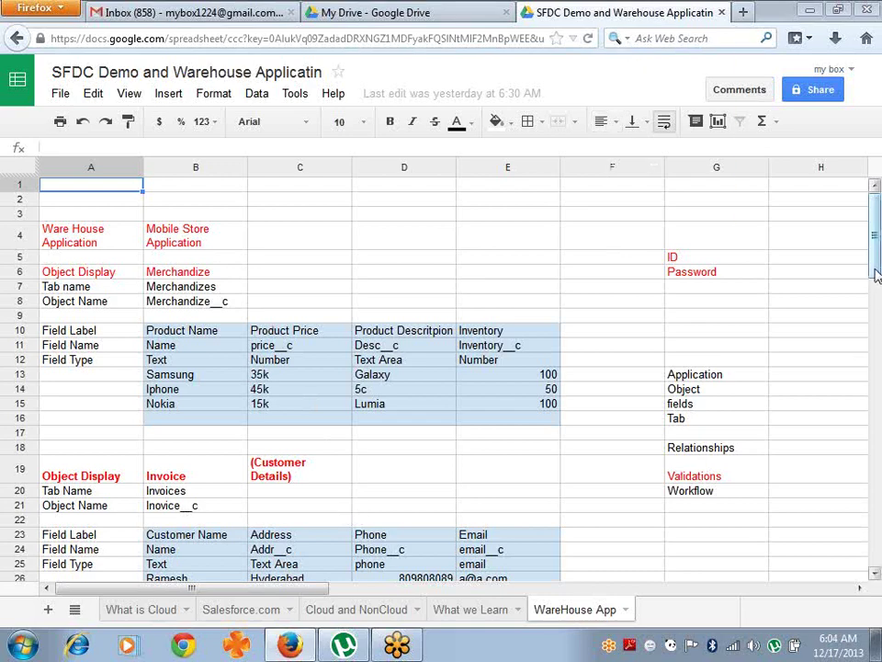
# - Open developer.force.com in a new tab and go to the Developer Edition login page
pyautogui.moveTo(876, 275); pyautogui.dragTo(876, 342)
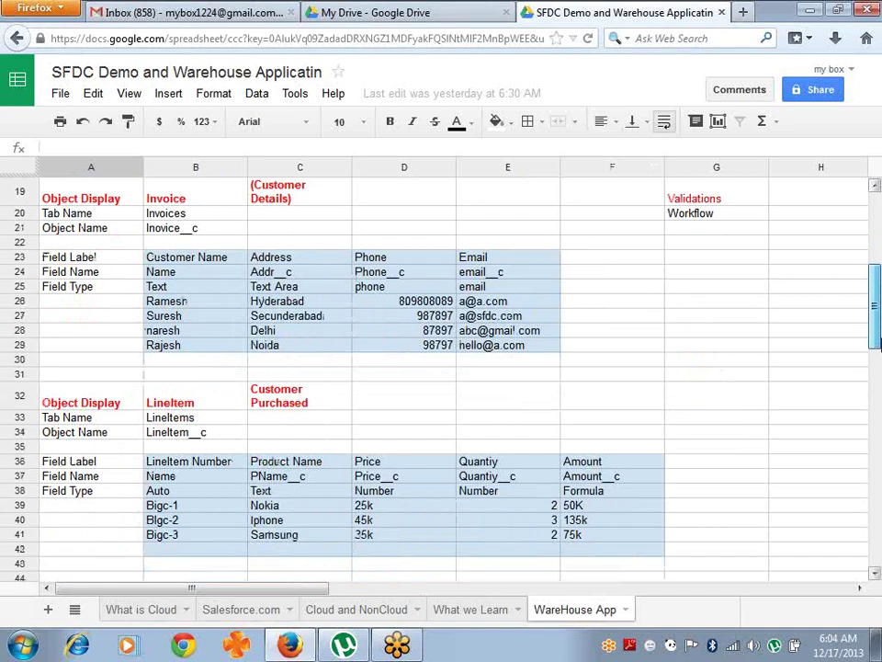
pyautogui.scroll(6, 471, 211)
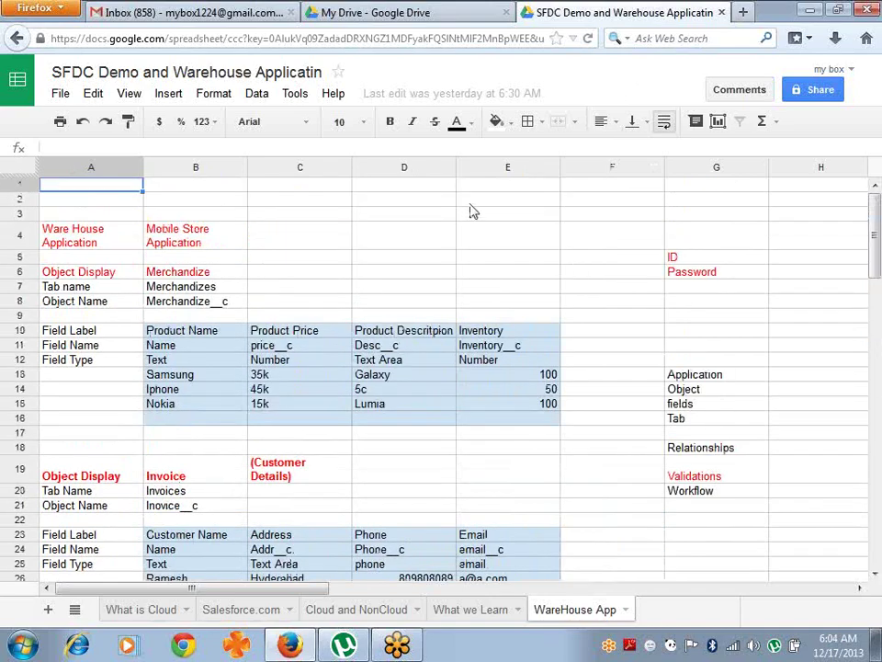
pyautogui.click(746, 12)
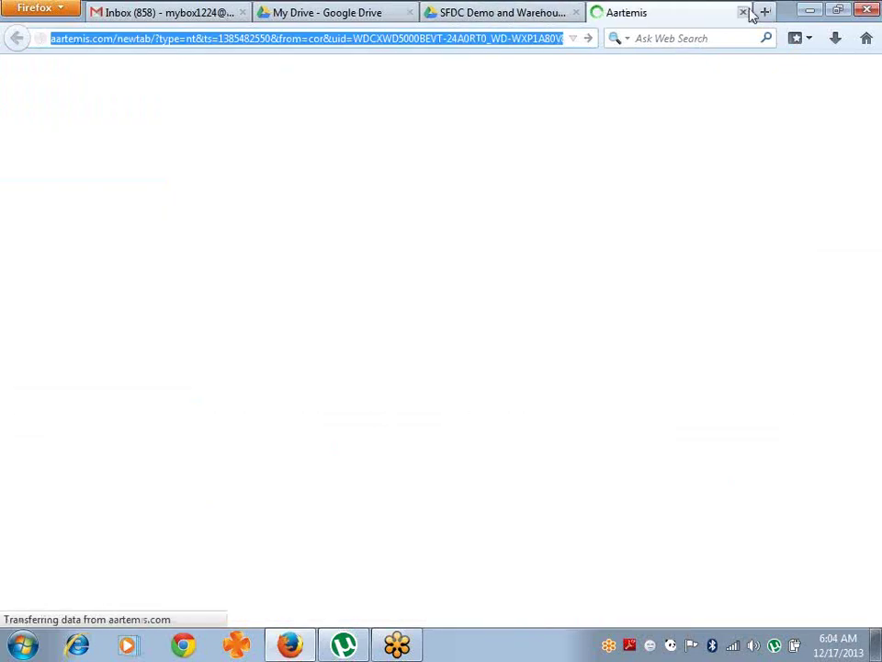
pyautogui.write('developer.fo')
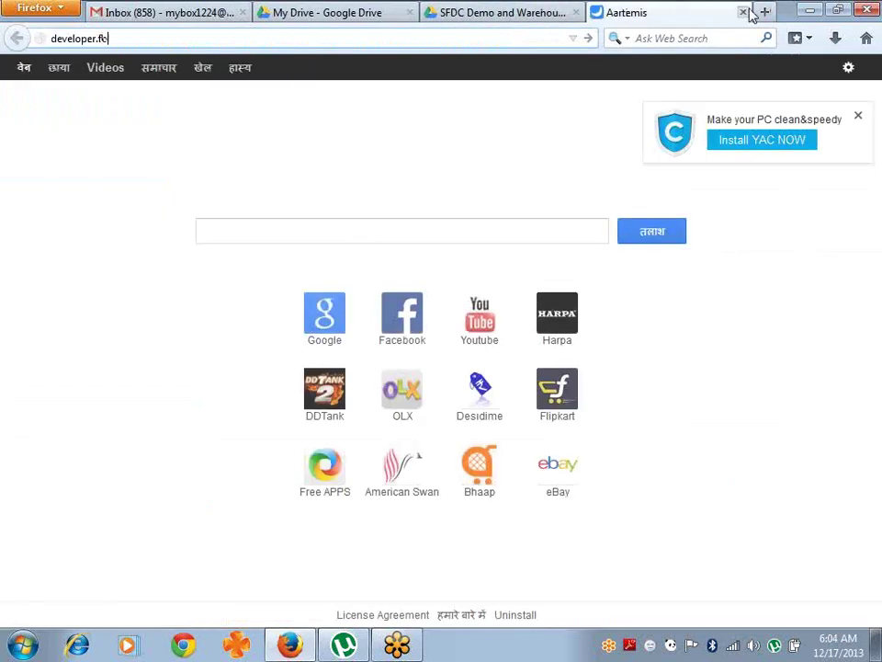
pyautogui.write('rce.com')
pyautogui.press('Return')
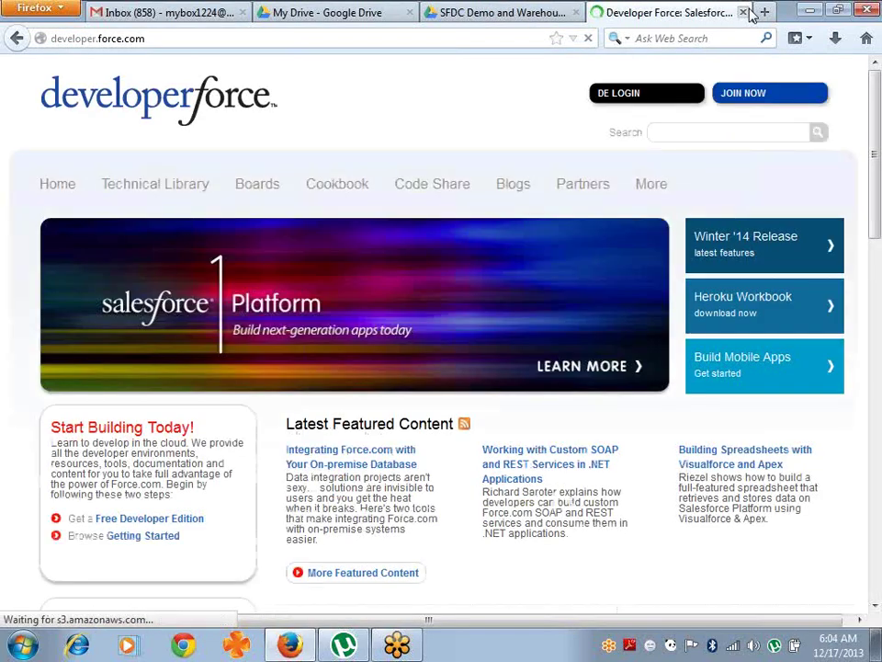
pyautogui.click(624, 95)
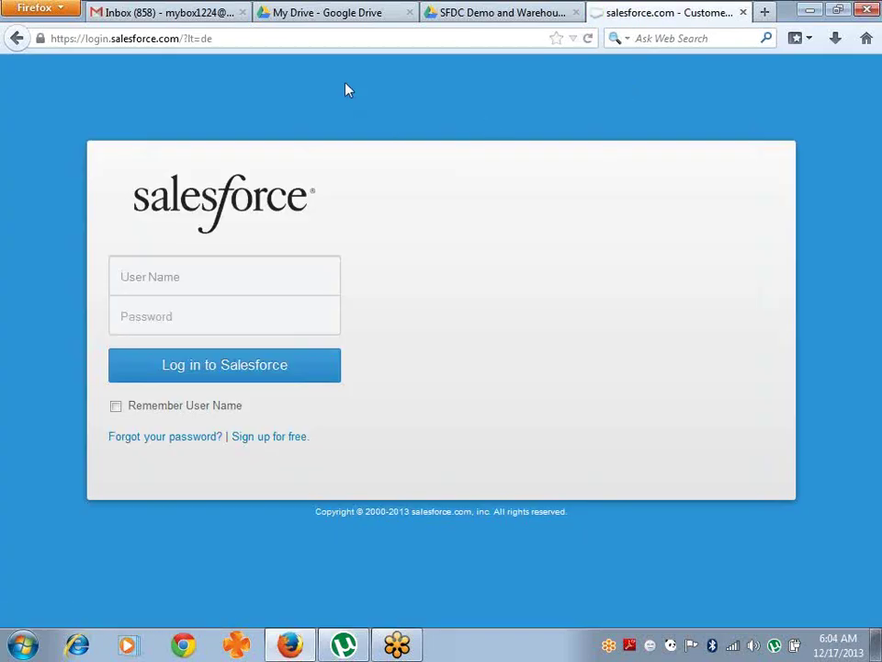
# - Close the Google Drive tab and return to the Salesforce login page
pyautogui.click(110, 16)
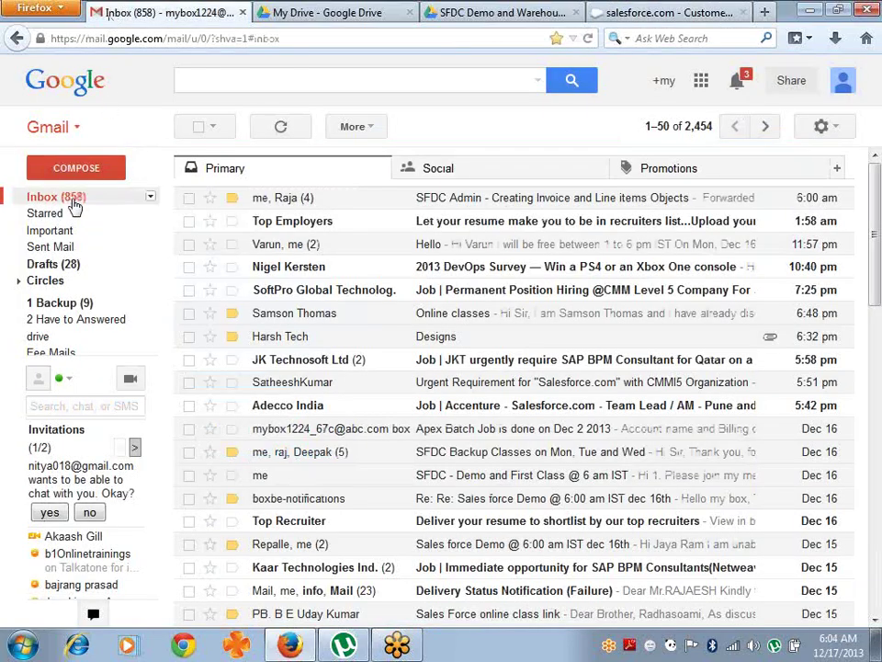
pyautogui.click(649, 12)
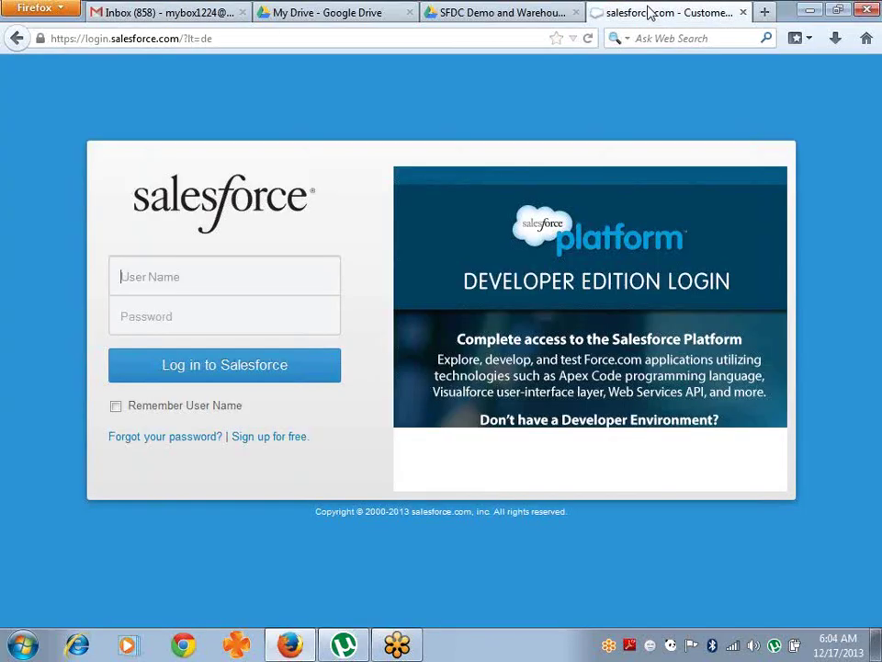
pyautogui.click(340, 13)
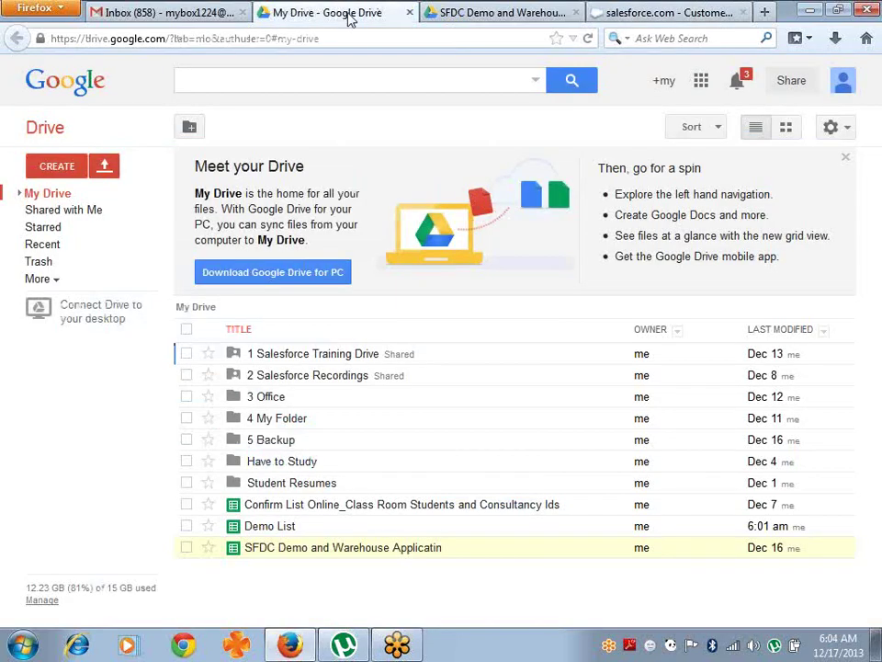
pyautogui.click(410, 13)
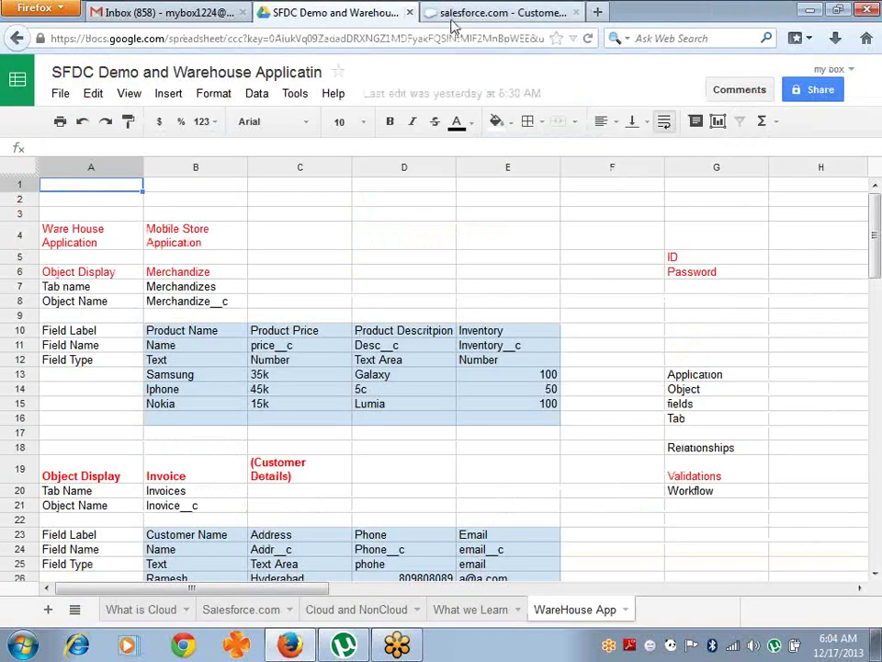
pyautogui.click(493, 10)
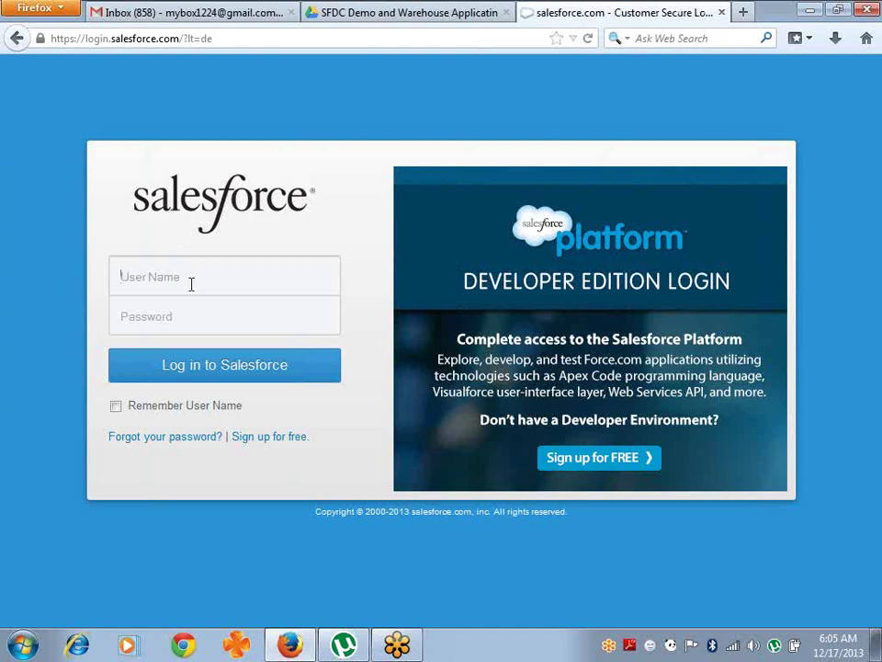
# - Enter the account user name on the Salesforce login page, then close the Firefox window
pyautogui.write('mybox1224_6')
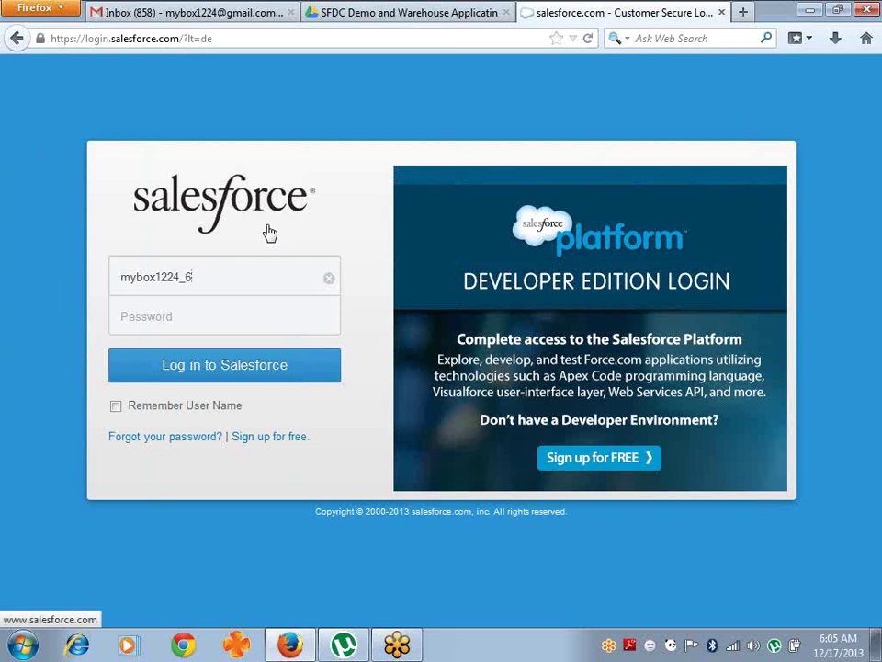
pyautogui.moveTo(306, 651)
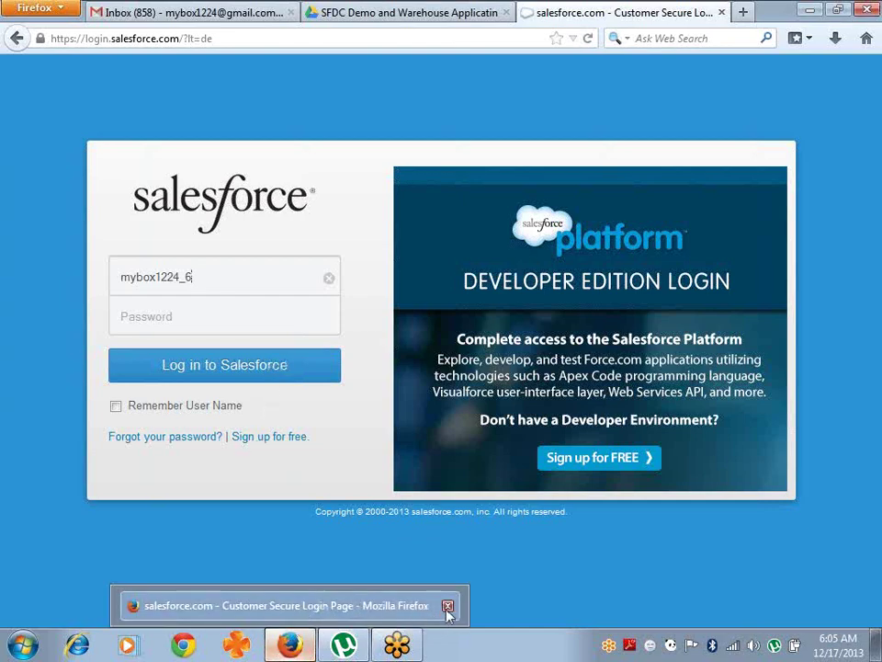
pyautogui.click(447, 607)
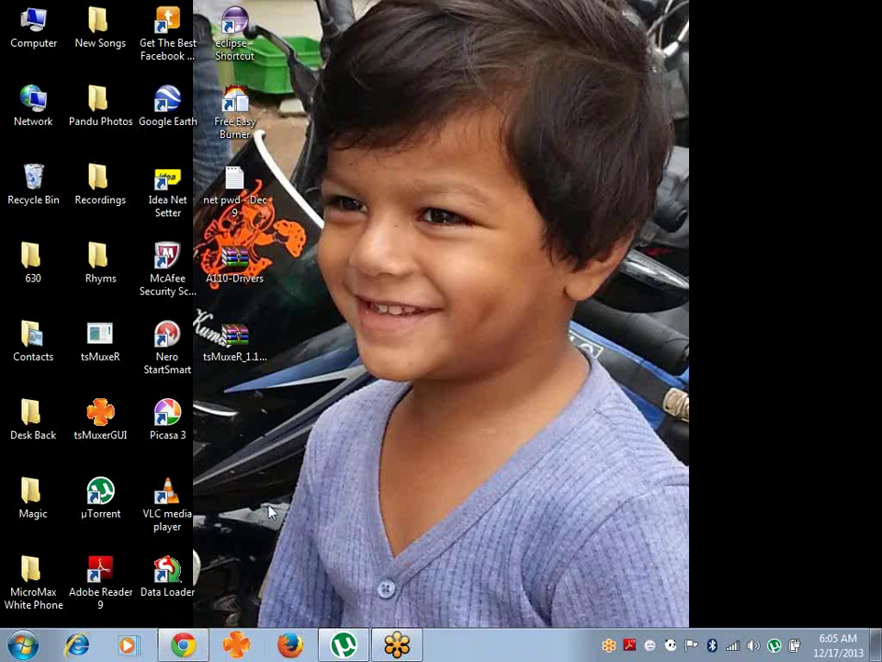
# - Relaunch Firefox, load gmail.com in Chrome, then bring Firefox back to the front
pyautogui.click(290, 645)
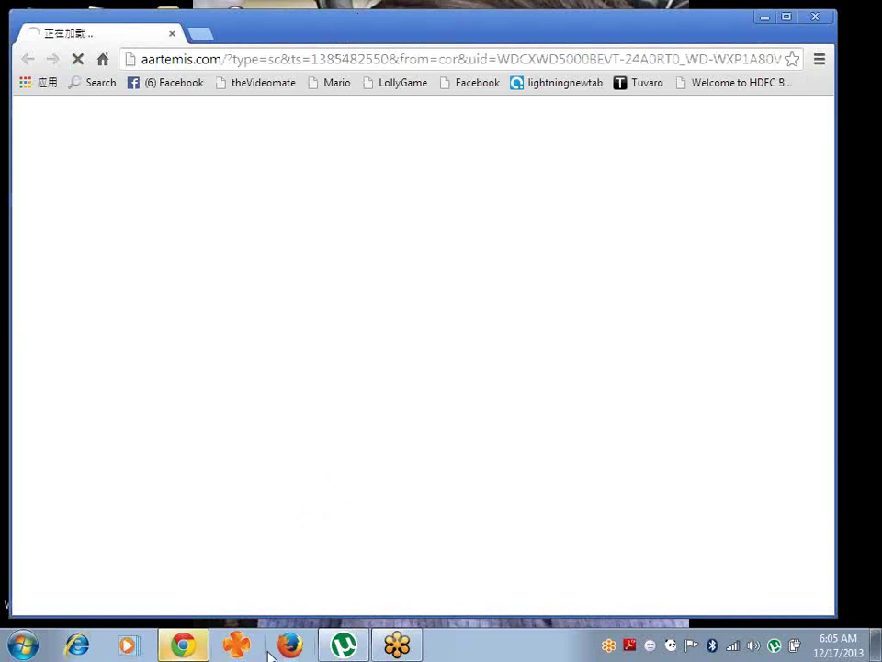
pyautogui.moveTo(183, 646)
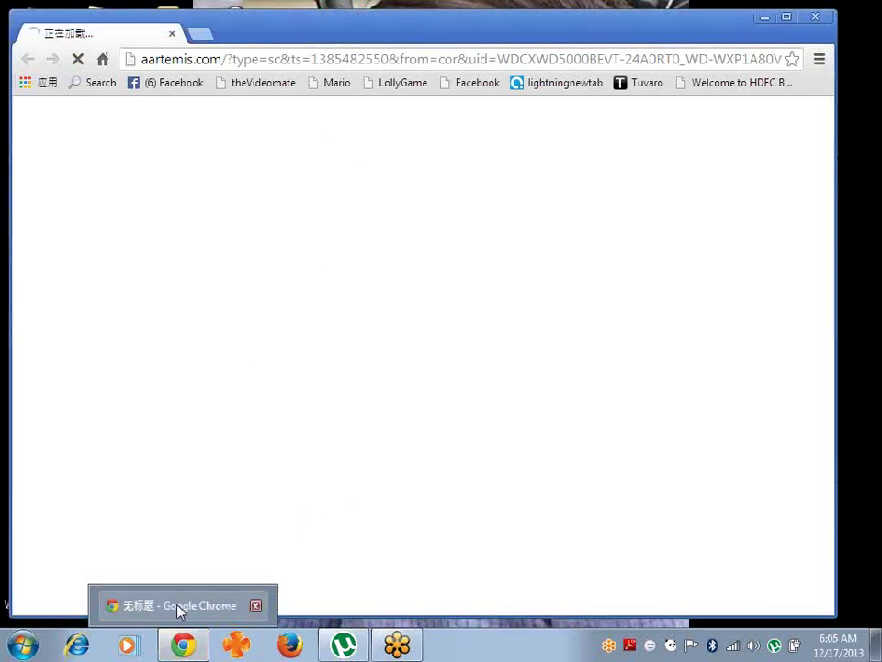
pyautogui.click(273, 35)
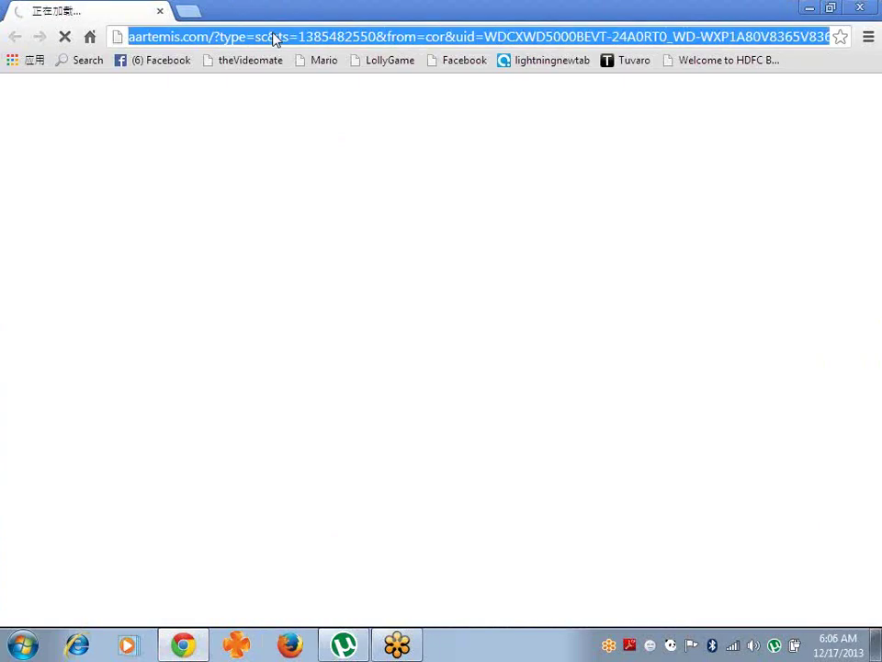
pyautogui.write('d')
pyautogui.press('BackSpace')
pyautogui.press('BackSpace')
pyautogui.write('gma')
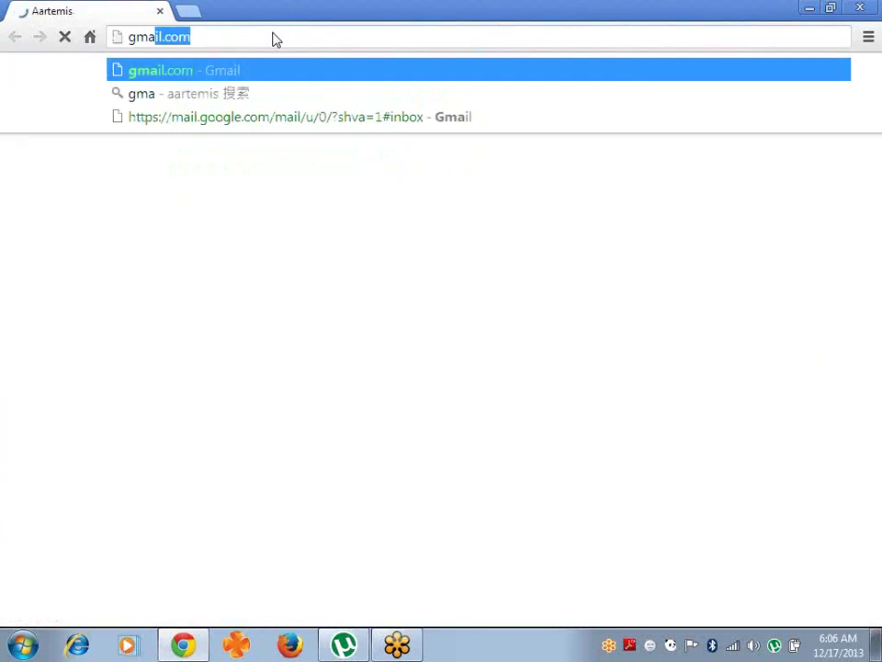
pyautogui.write('il.co')
pyautogui.press('Return')
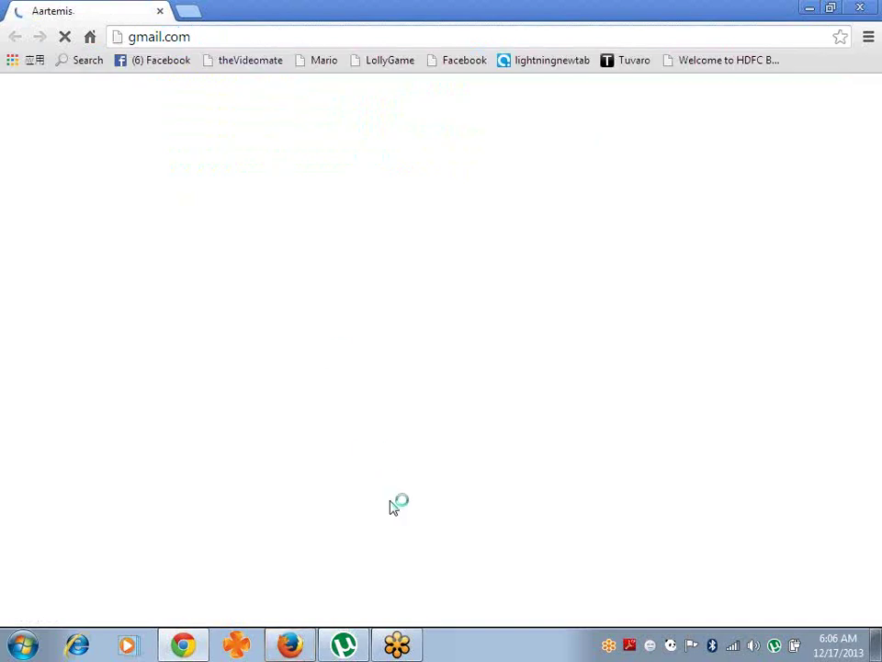
pyautogui.moveTo(290, 643)
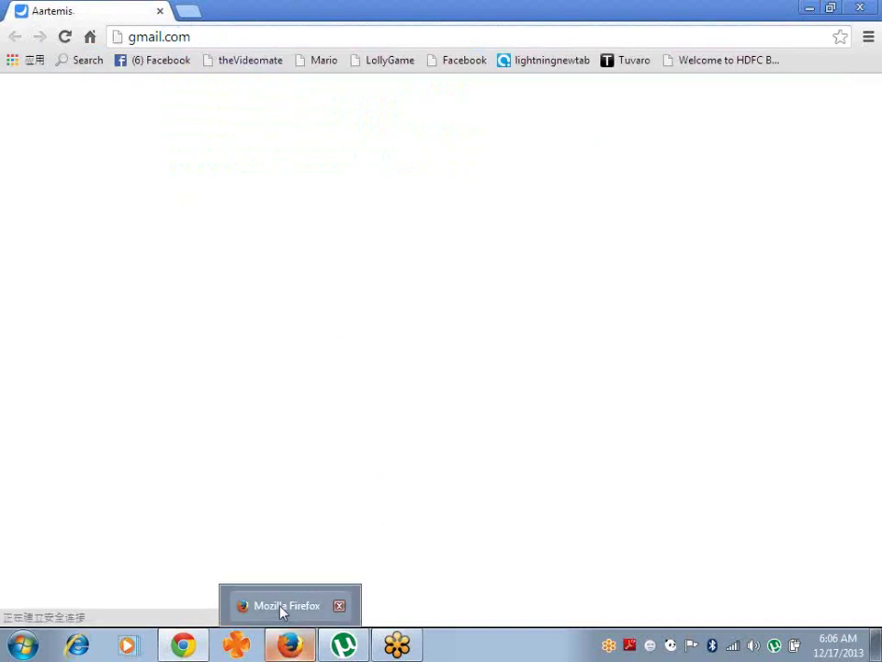
pyautogui.click(282, 608)
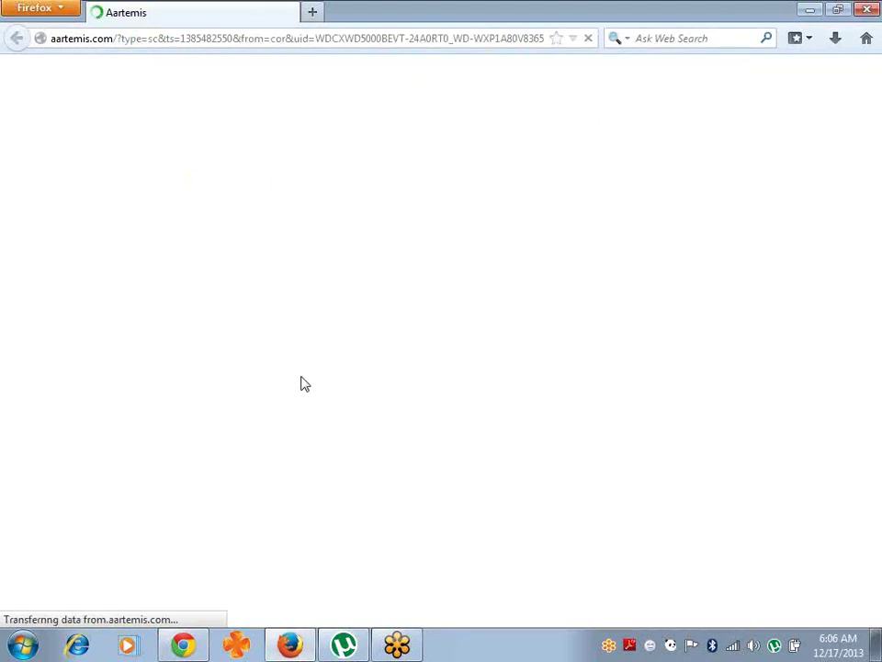
# - Load gmail.com in Firefox and sign in with the account email and password
pyautogui.click(343, 39)
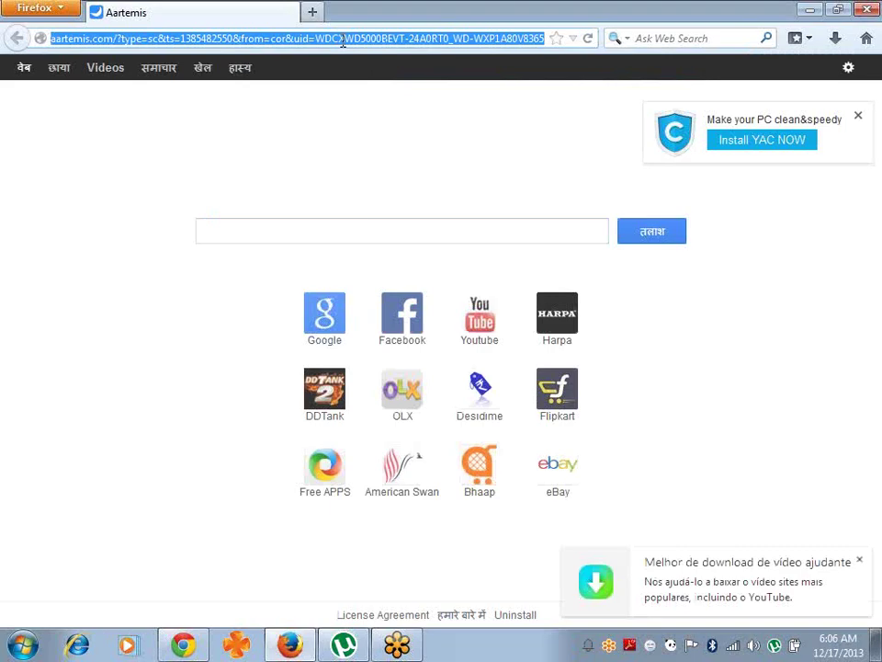
pyautogui.write('gmail.com')
pyautogui.press('Return')
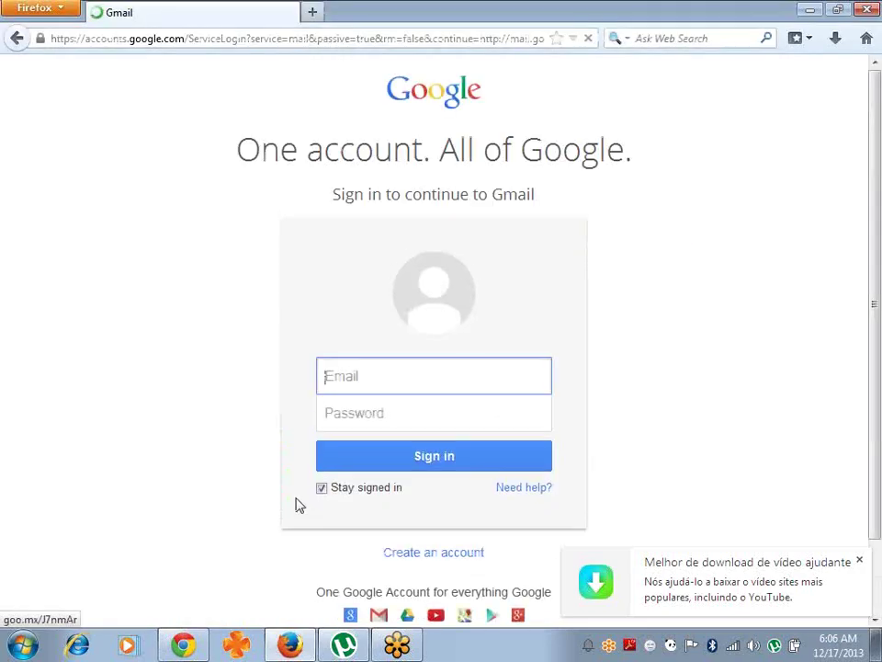
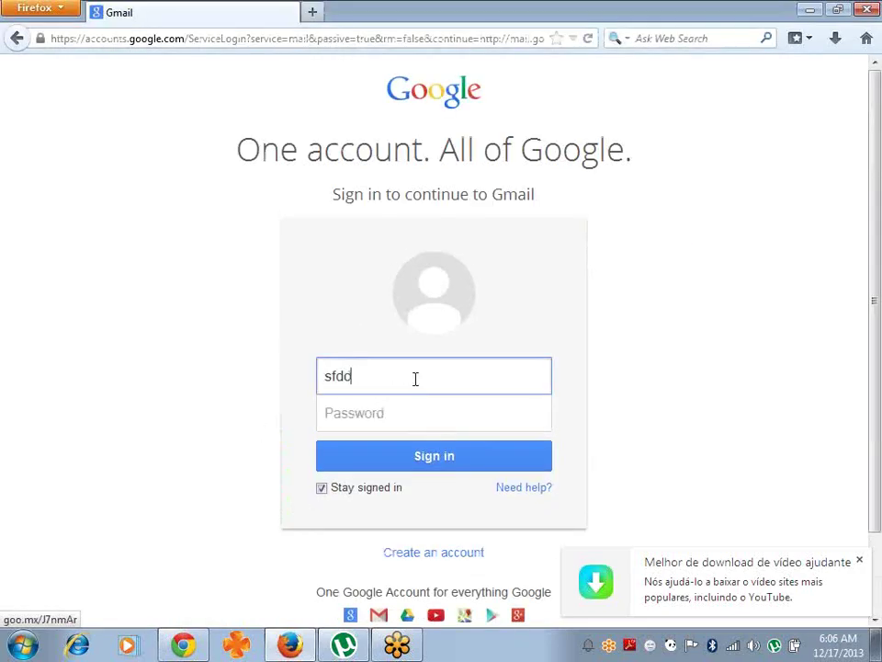
pyautogui.press('Tab')
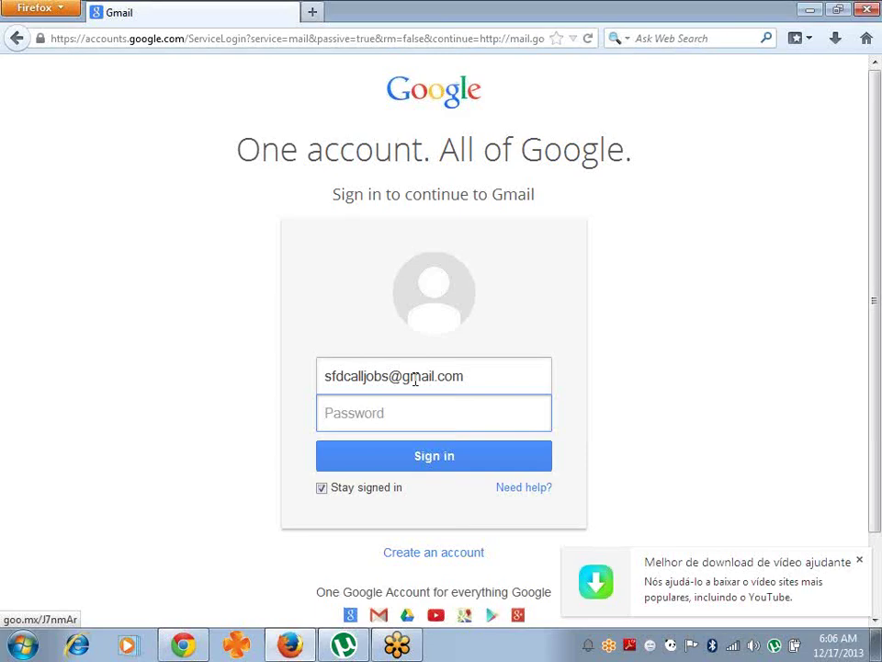
pyautogui.write('•')
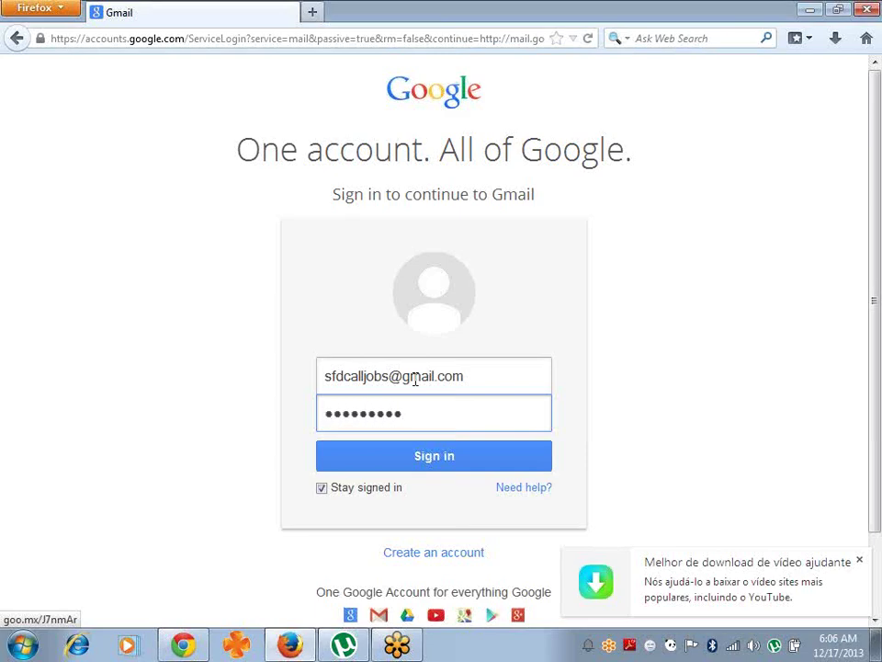
pyautogui.press('Return')
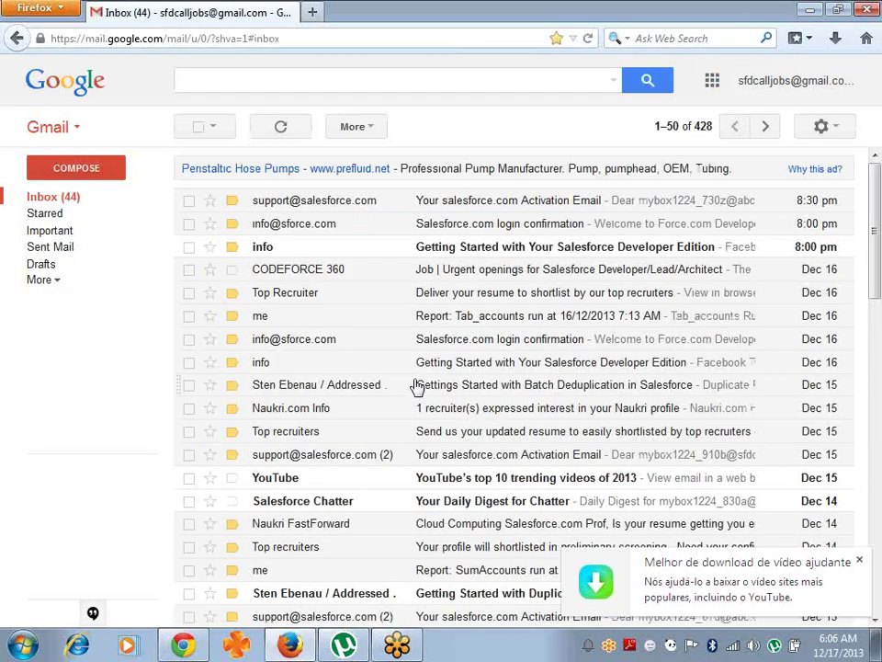
# - Open the earlier Salesforce login confirmation email showing the Developer Edition username
pyautogui.click(565, 204)
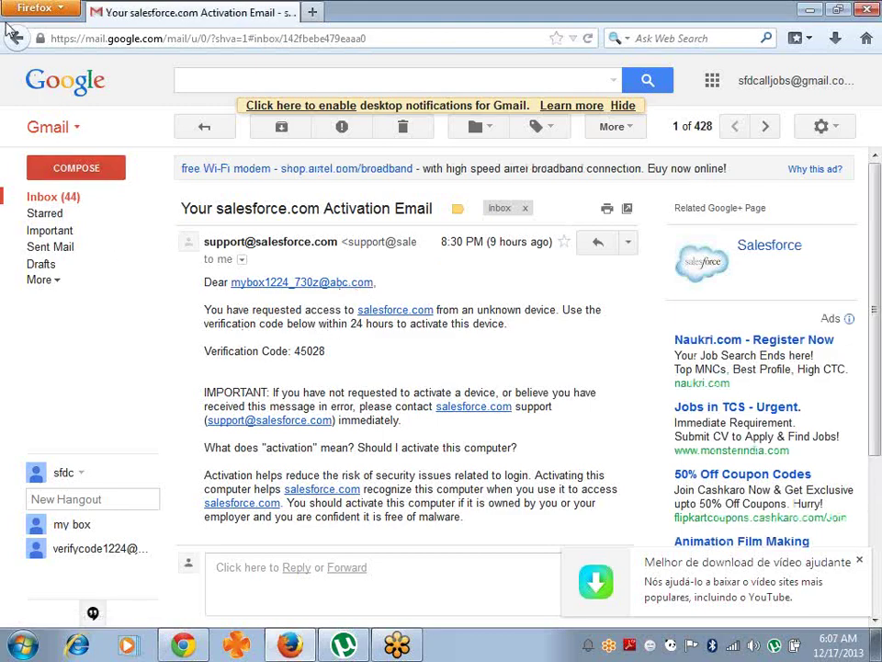
pyautogui.click(16, 39)
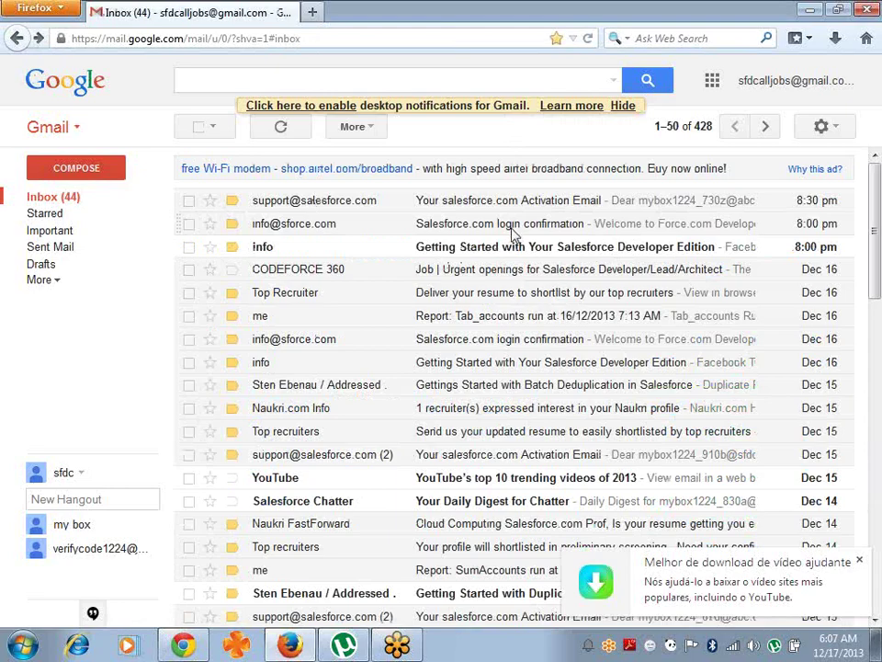
pyautogui.click(513, 233)
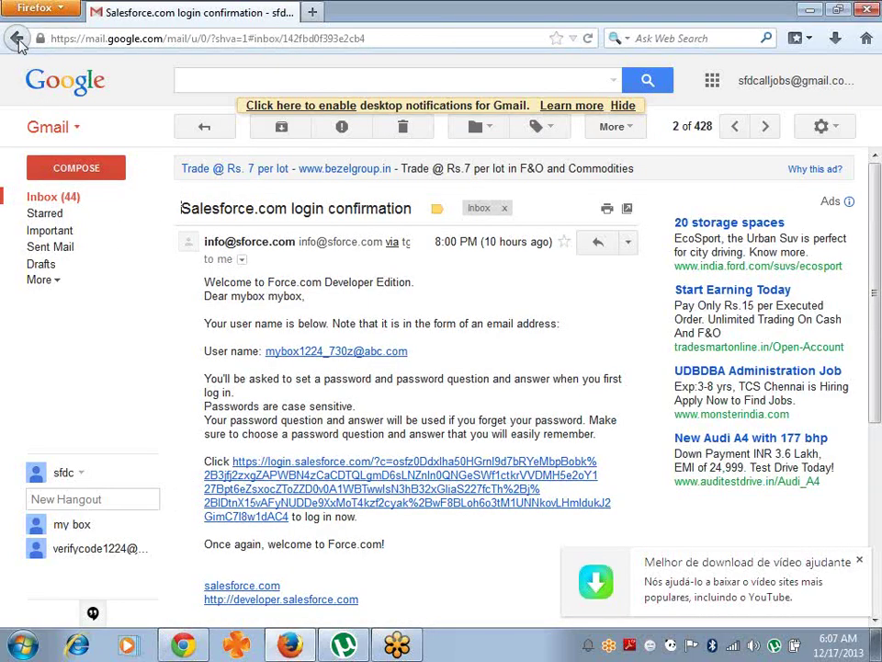
pyautogui.click(17, 38)
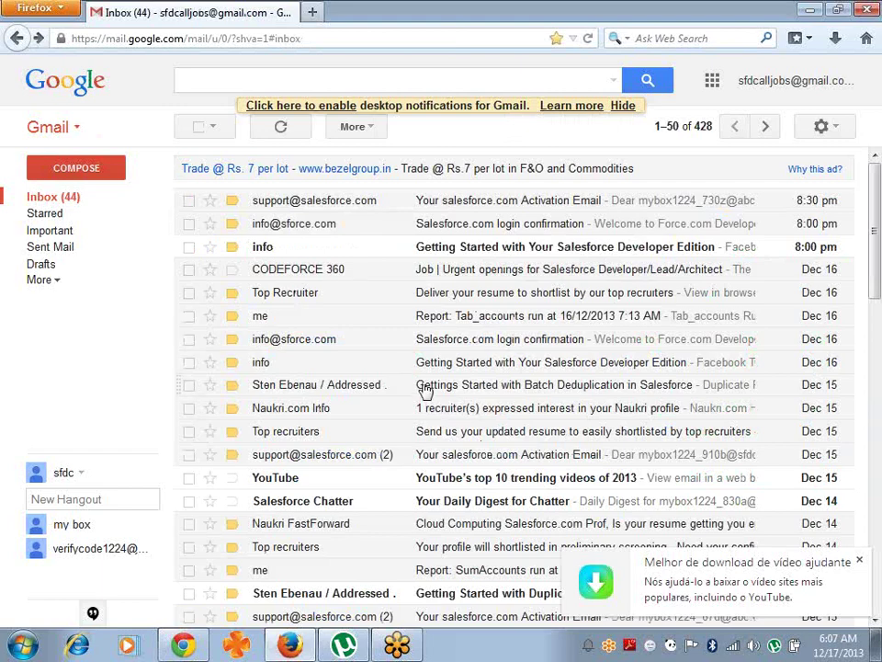
pyautogui.click(521, 339)
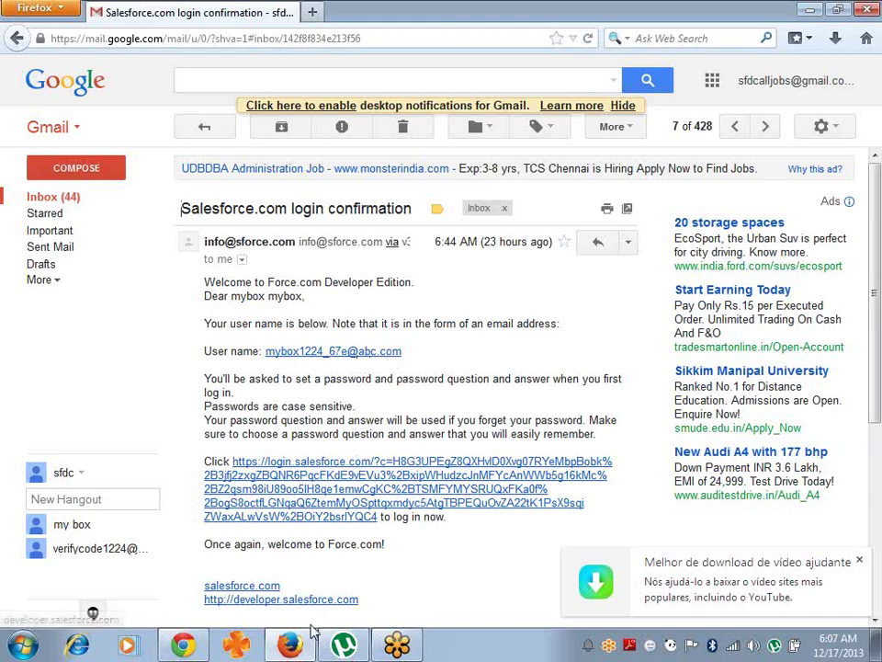
# - Minimize and restore the Gmail window, then open a new browser tab
pyautogui.moveTo(302, 634)
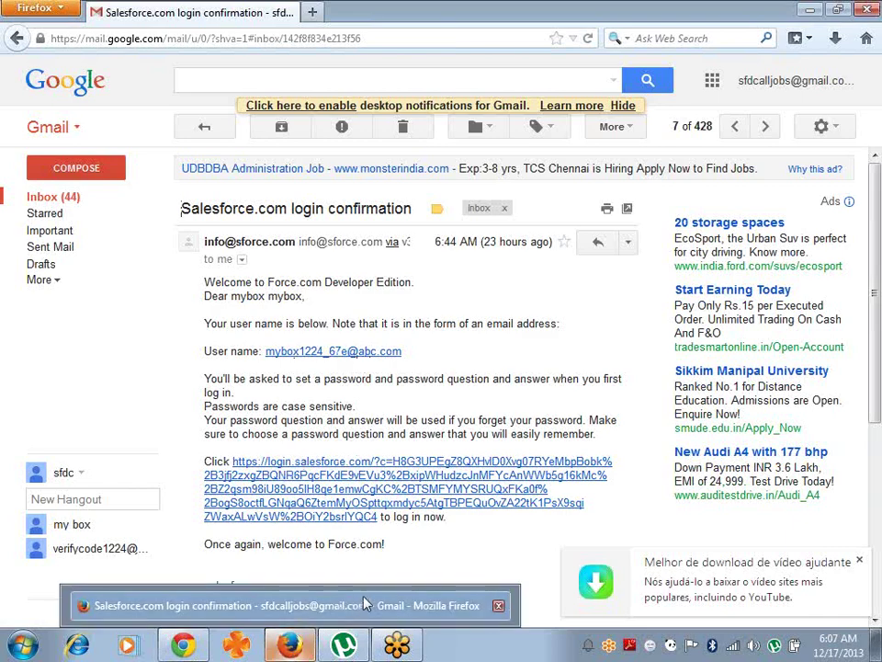
pyautogui.click(808, 13)
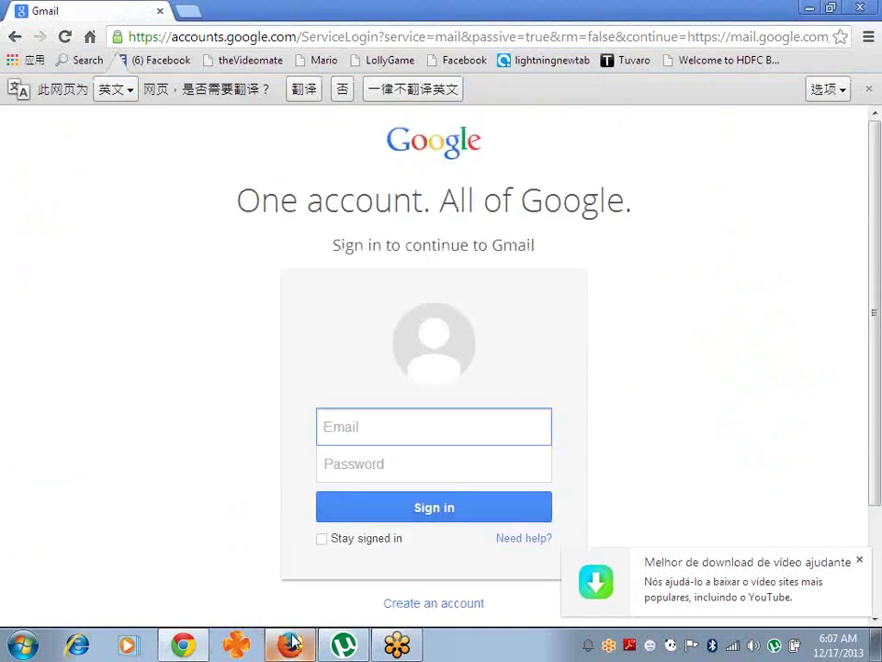
pyautogui.moveTo(292, 640)
pyautogui.click(270, 607)
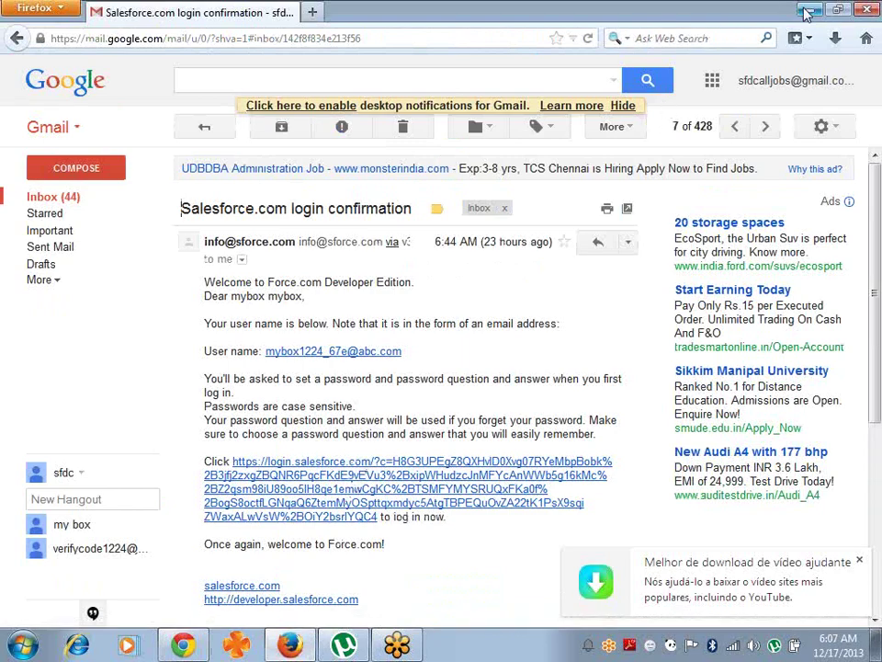
pyautogui.click(313, 12)
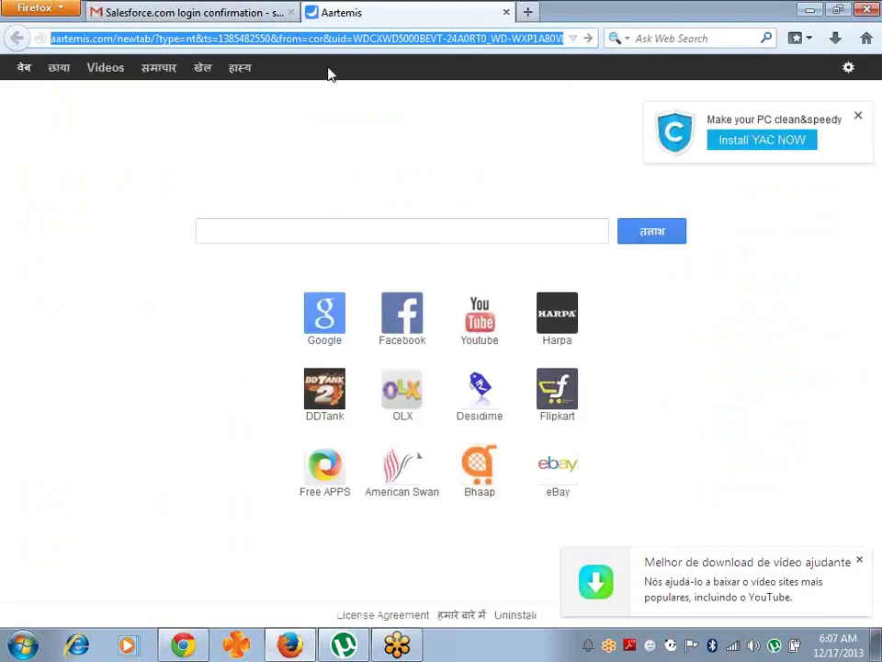
# - Load developer.force.com, go to the DE LOGIN page and dismiss the download notification
pyautogui.write('developer.for')
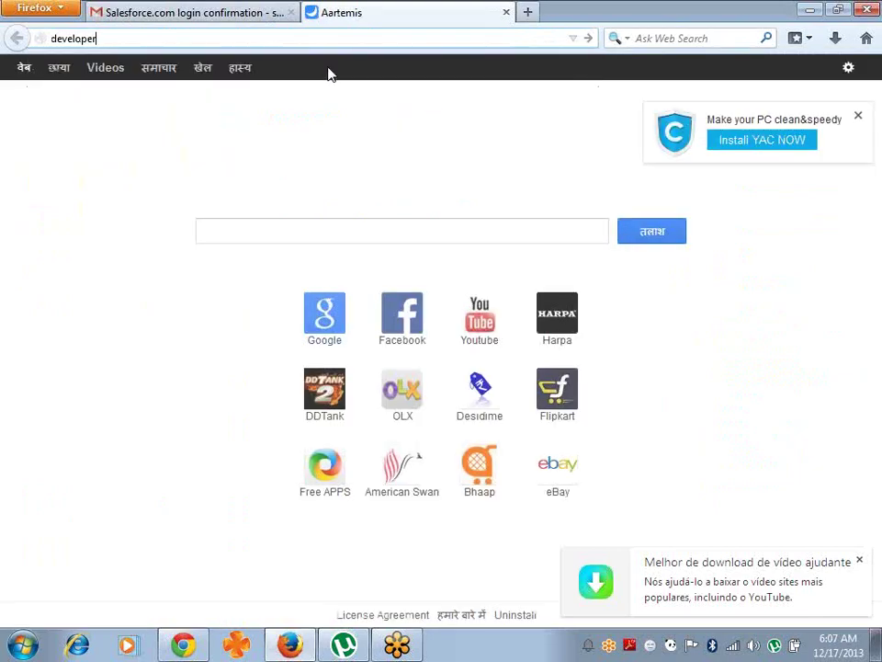
pyautogui.write('ce.com')
pyautogui.press('Return')
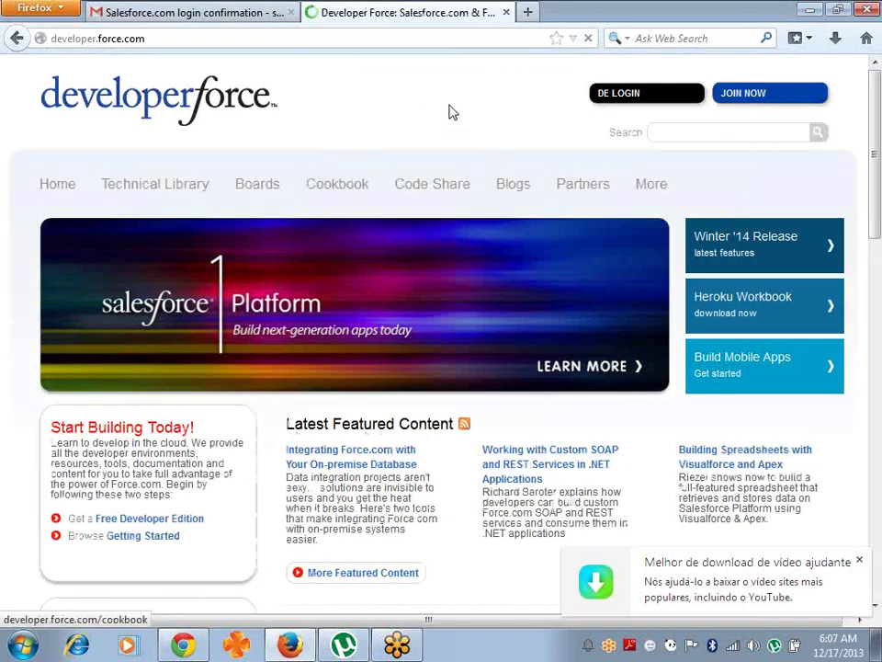
pyautogui.click(629, 96)
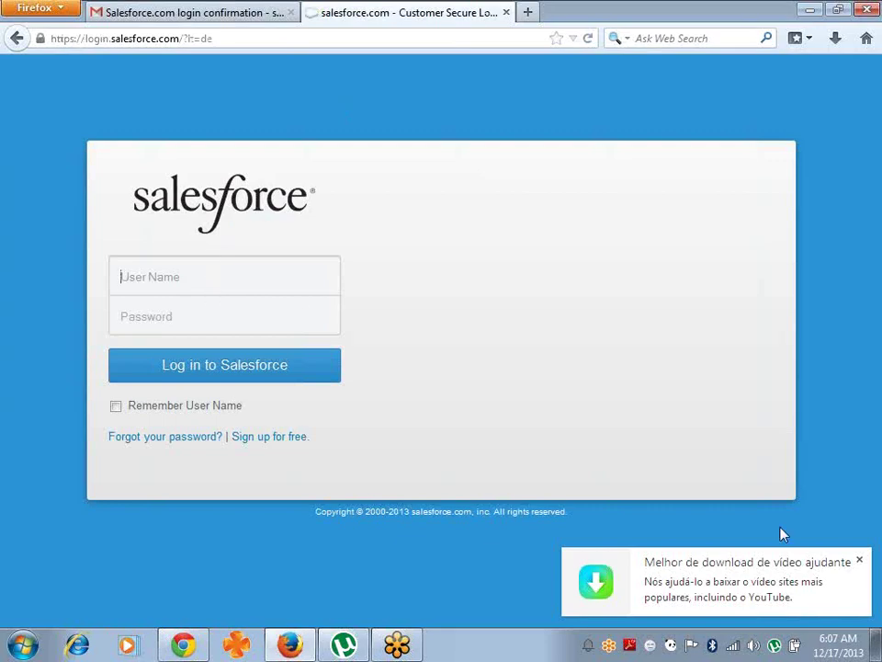
pyautogui.click(860, 561)
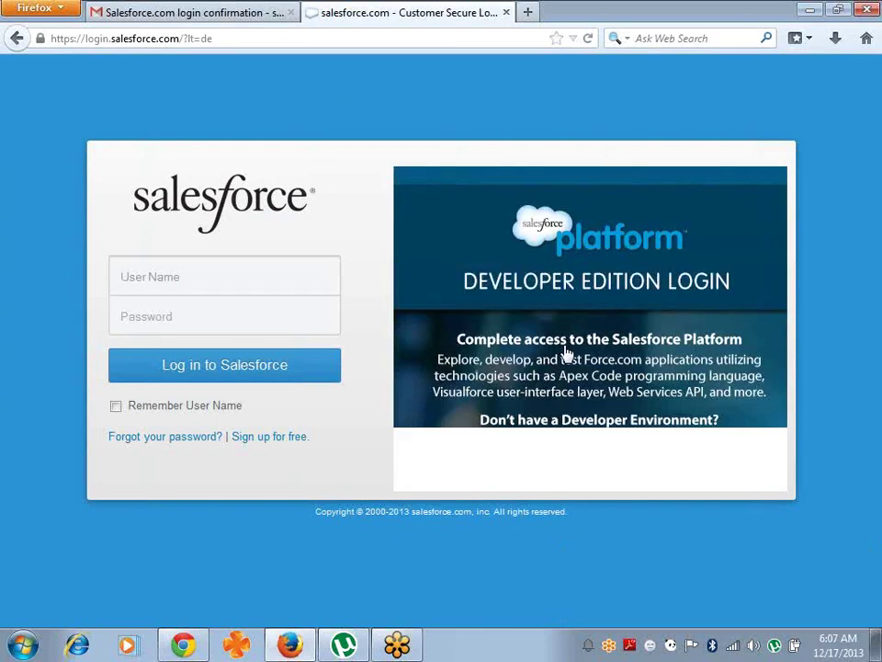
# - Log in to Salesforce with the Developer Edition username and password
pyautogui.click(241, 273)
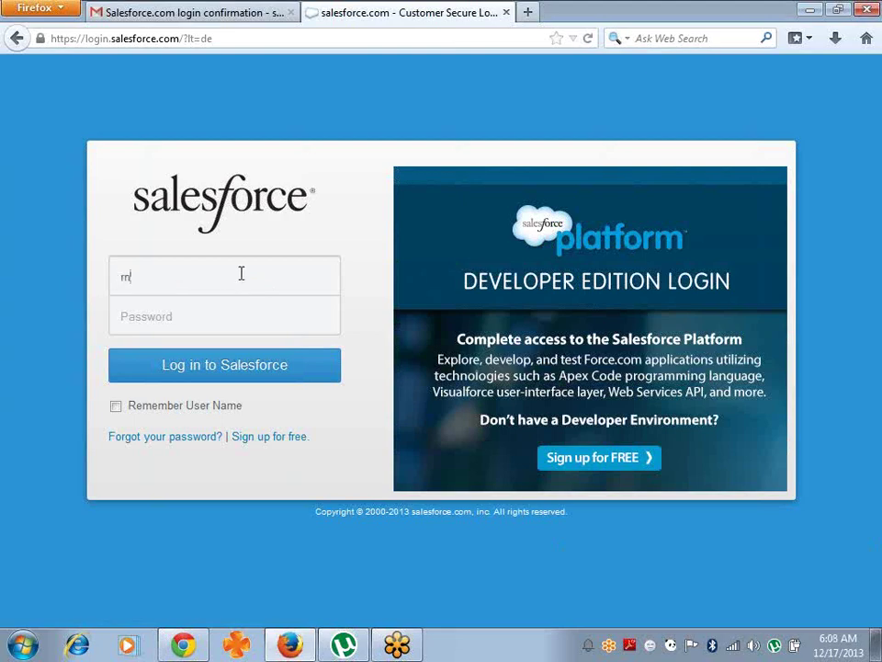
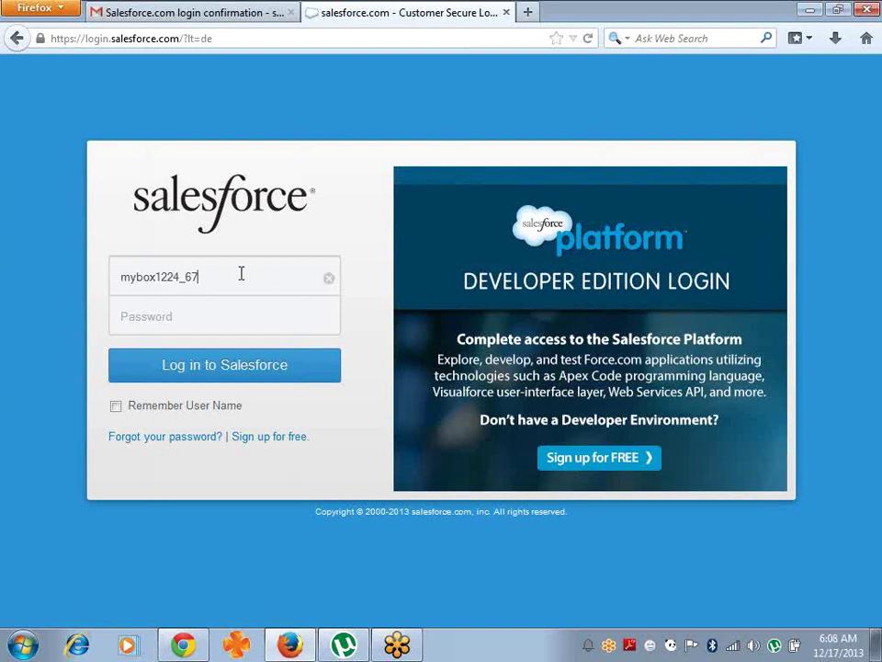
pyautogui.press('Tab')
pyautogui.write('••••••')
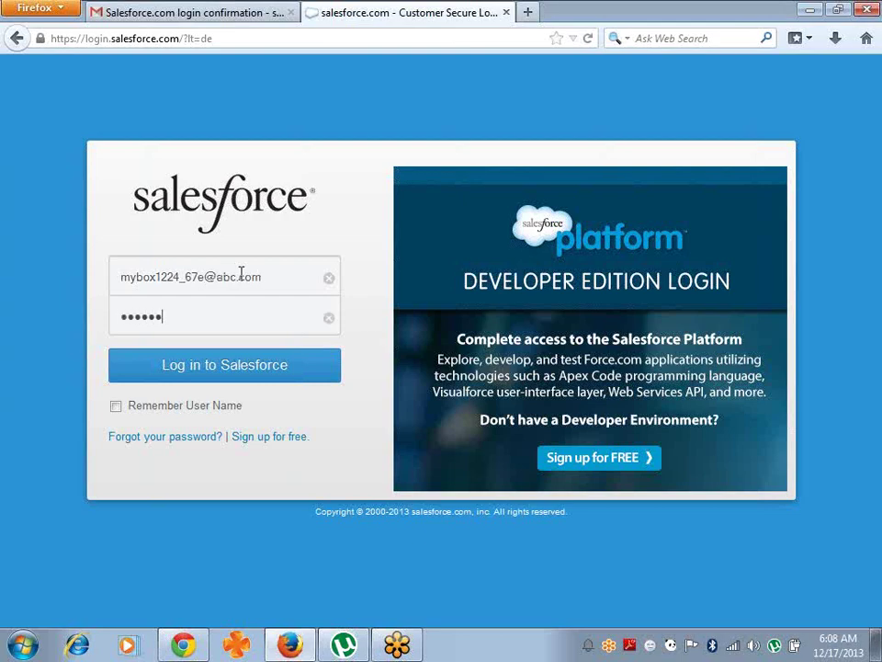
pyautogui.write('•••')
pyautogui.press('Return')
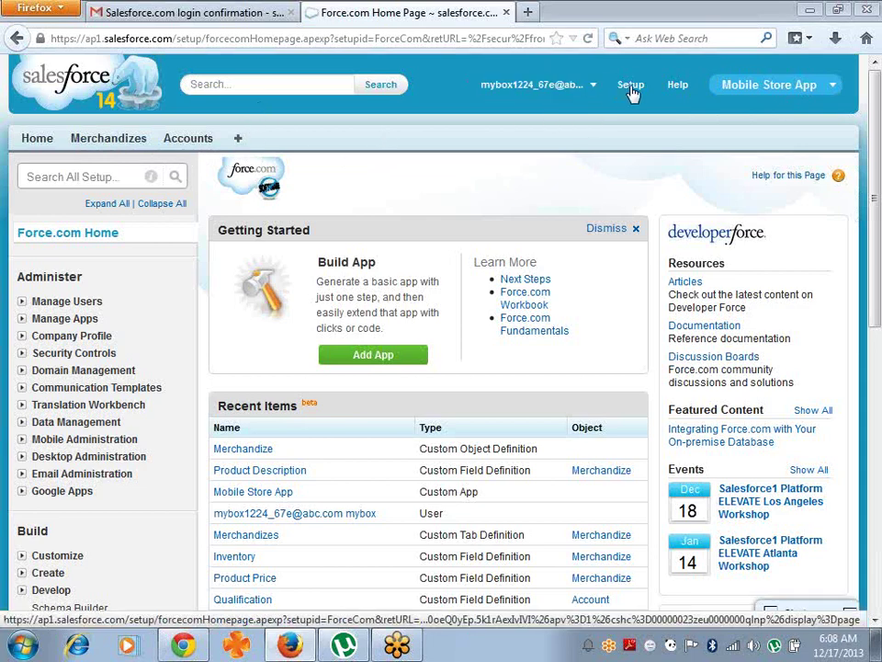
# - Remove Accounts from the displayed tabs via Customize My Tabs, keeping Home and Merchandizes
pyautogui.click(237, 140)
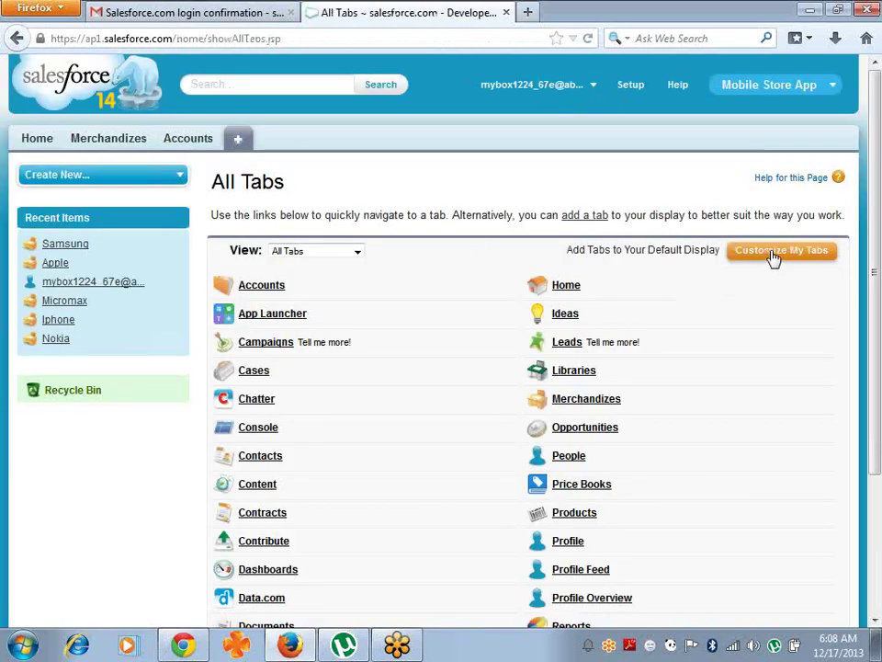
pyautogui.click(775, 259)
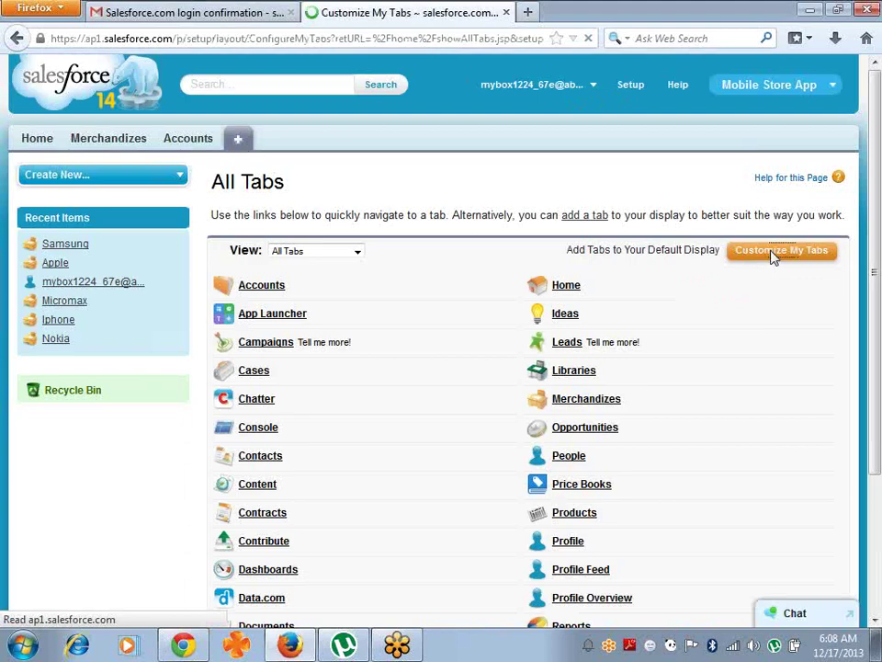
pyautogui.click(488, 369)
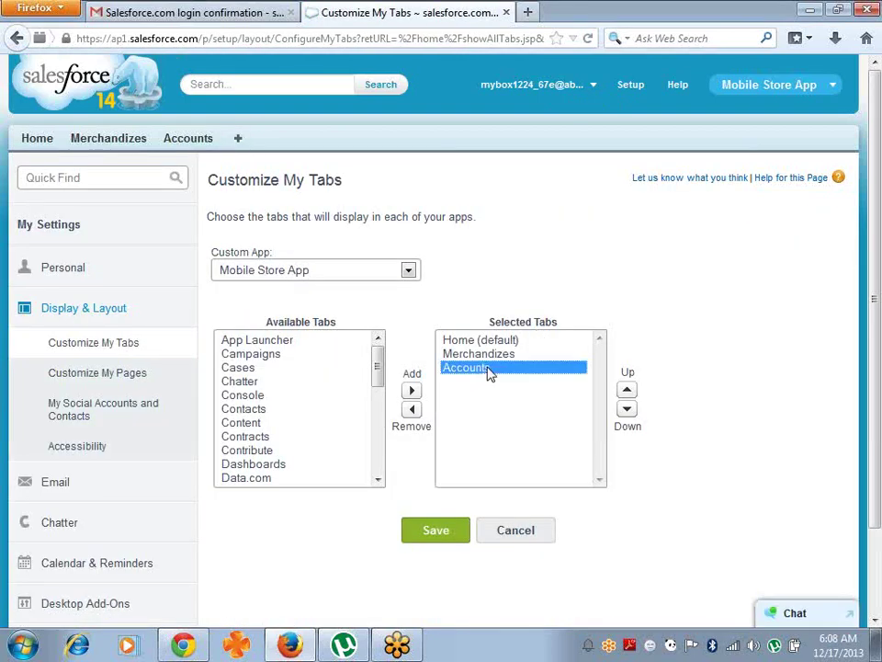
pyautogui.click(412, 409)
pyautogui.click(433, 536)
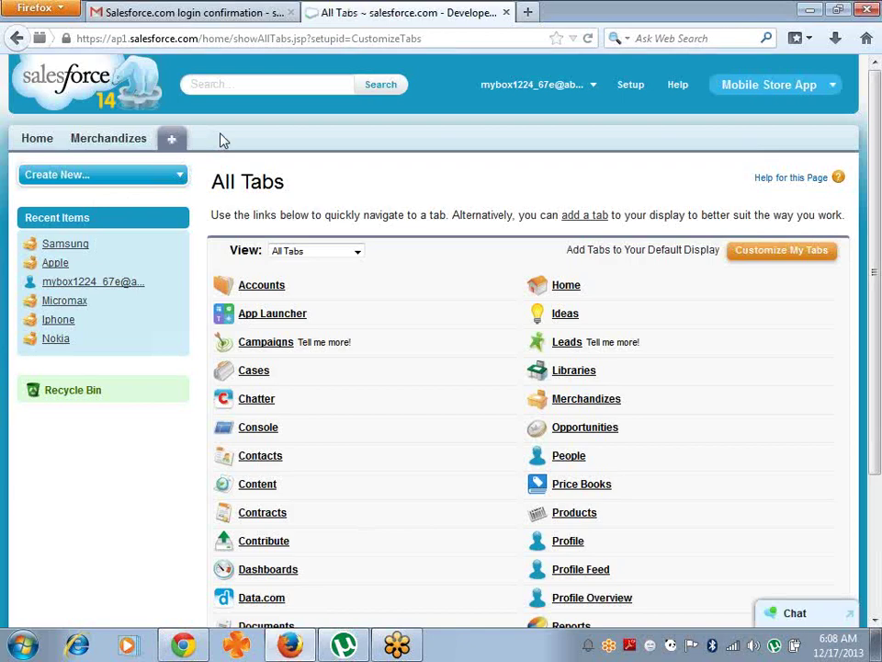
pyautogui.click(627, 86)
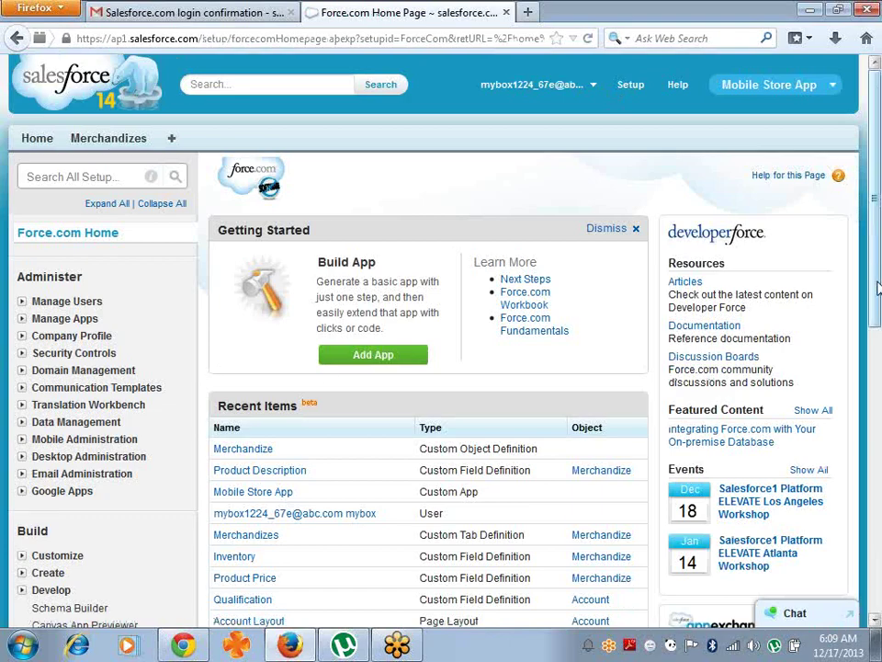
# - Open Build > Create > Objects in Setup and start a new custom object
pyautogui.scroll(-4, 878, 288)
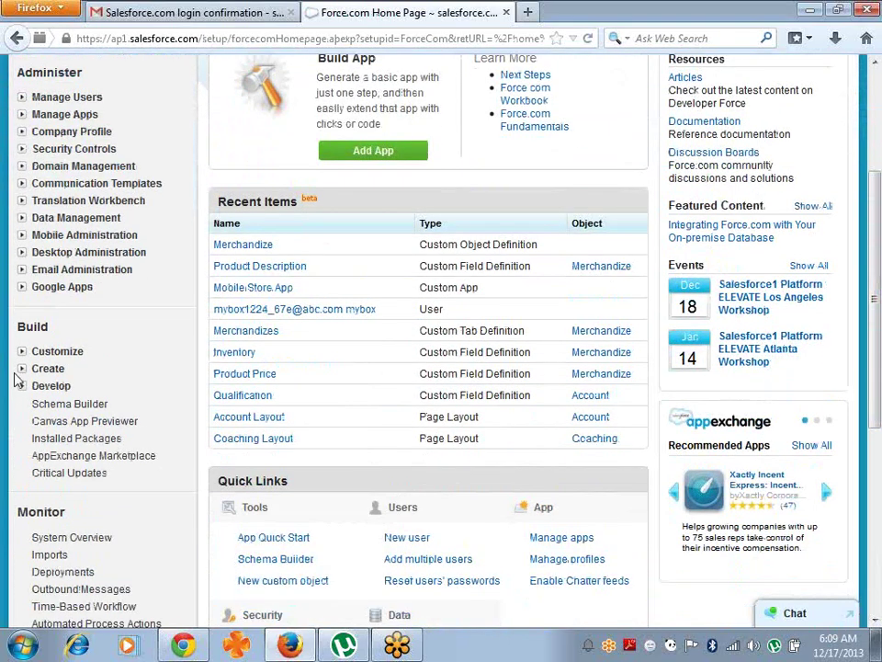
pyautogui.click(21, 369)
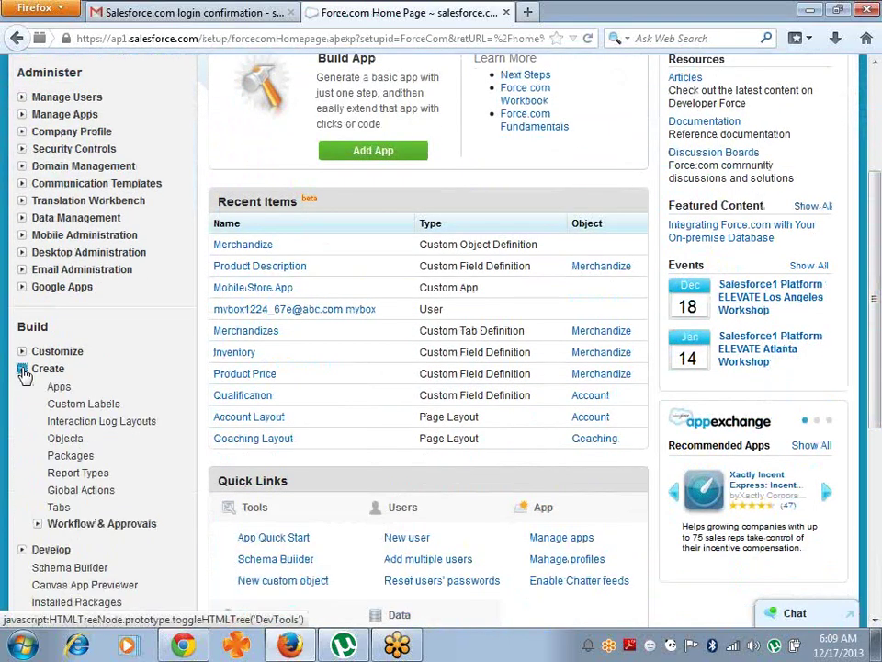
pyautogui.click(69, 441)
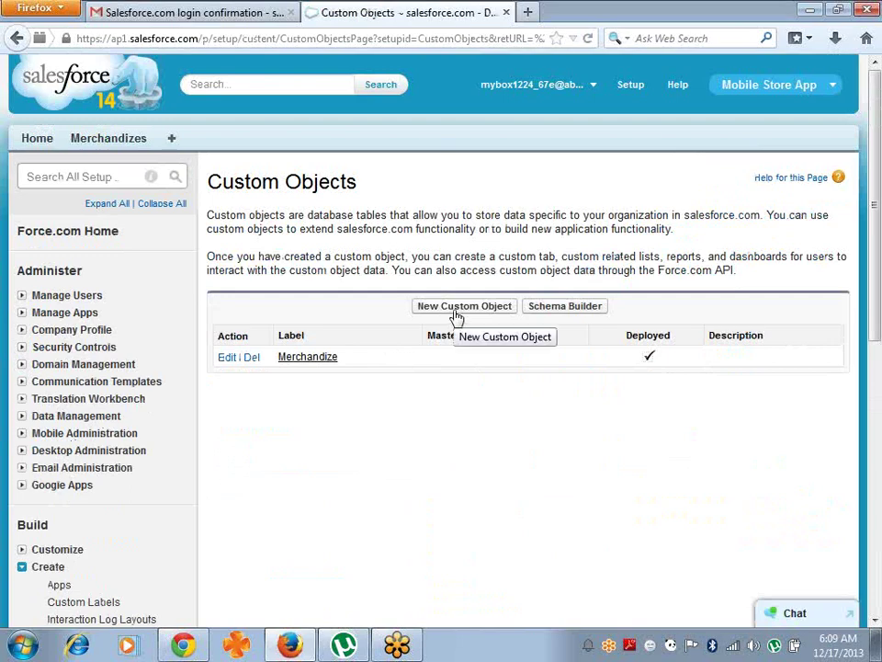
pyautogui.click(456, 313)
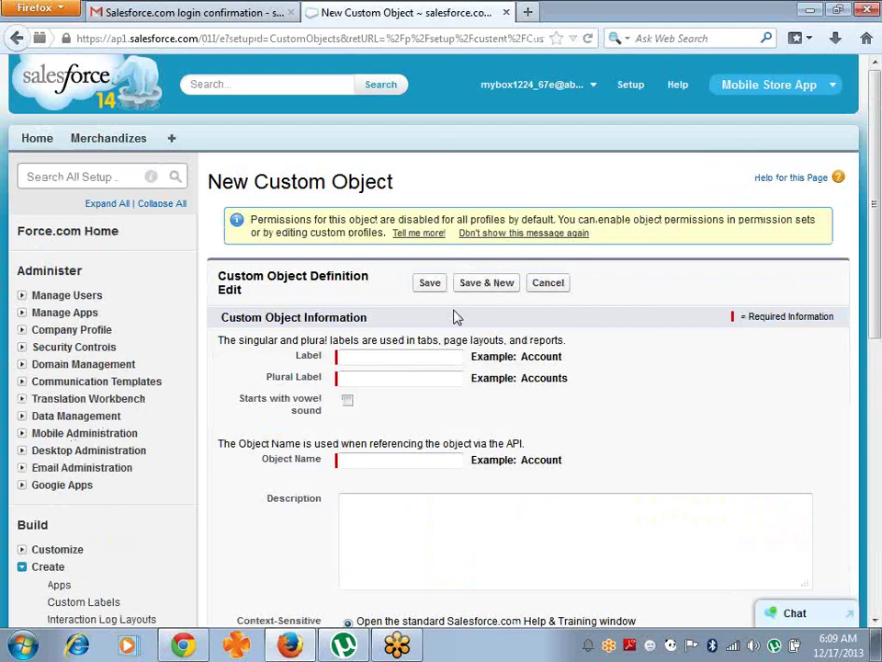
# - Enter label Invoice and plural label Invoices, leaving object name Invoice
pyautogui.click(414, 365)
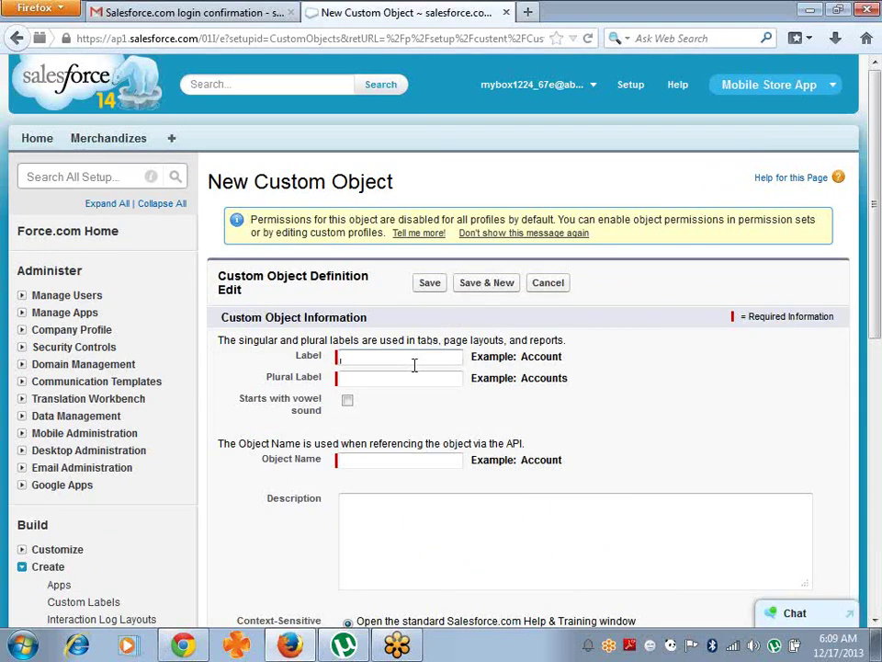
pyautogui.write('Invoice')
pyautogui.press('Tab')
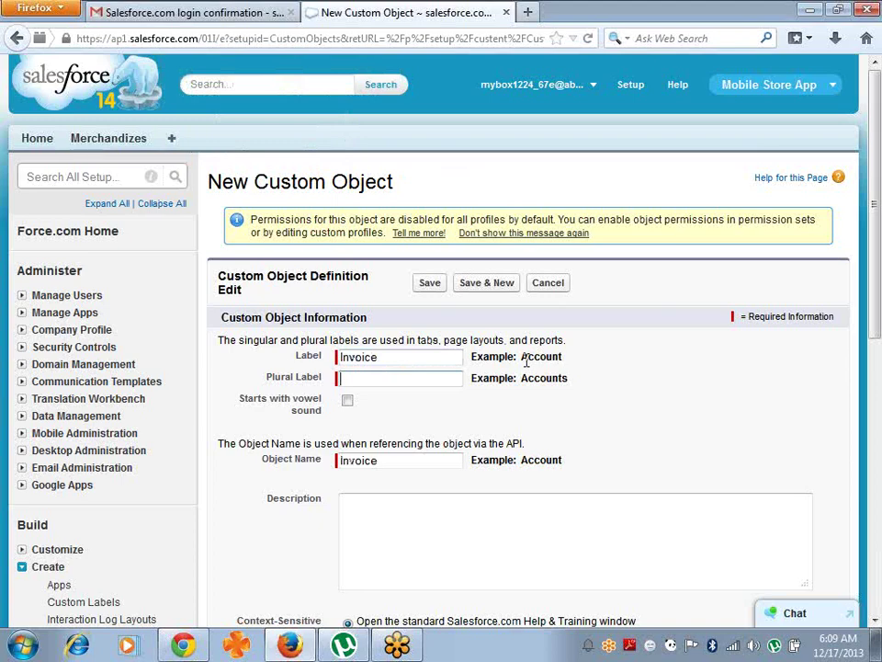
pyautogui.write('Invoices')
pyautogui.click(401, 472)
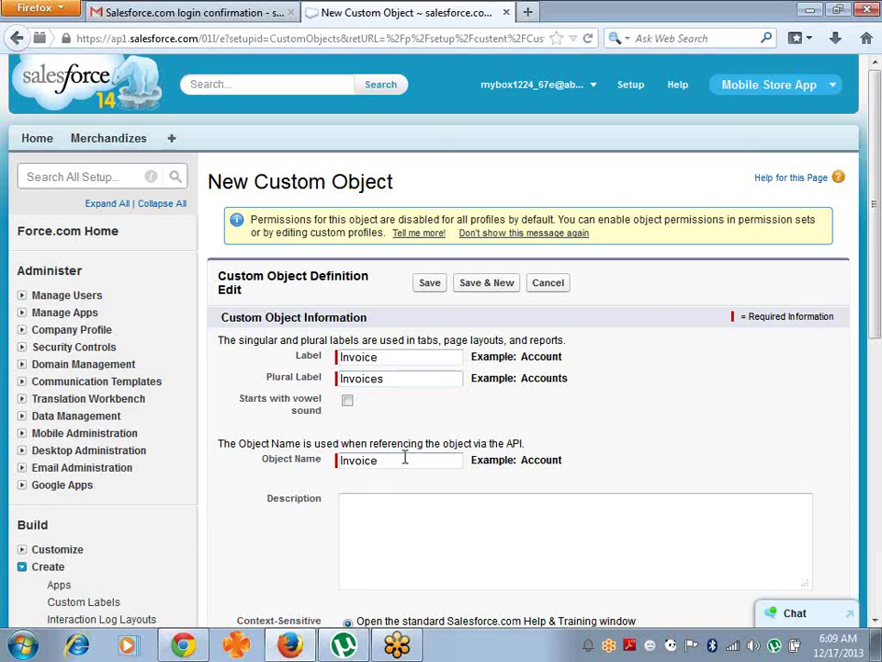
pyautogui.click(405, 460)
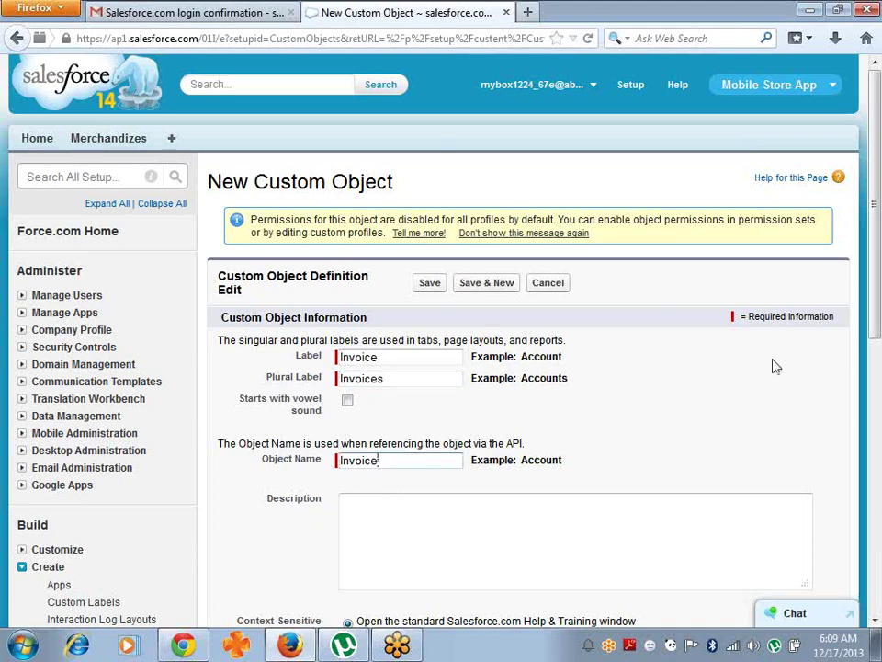
pyautogui.moveTo(876, 301); pyautogui.dragTo(880, 407)
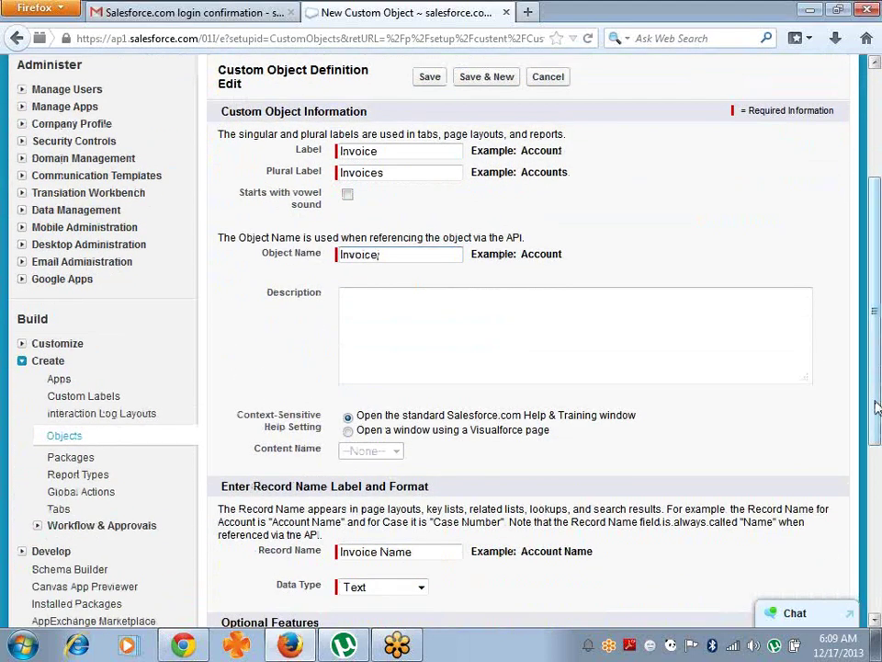
# - Rename the record name field from Invoice Name to Invoice Num
pyautogui.moveTo(880, 407); pyautogui.dragTo(853, 467)
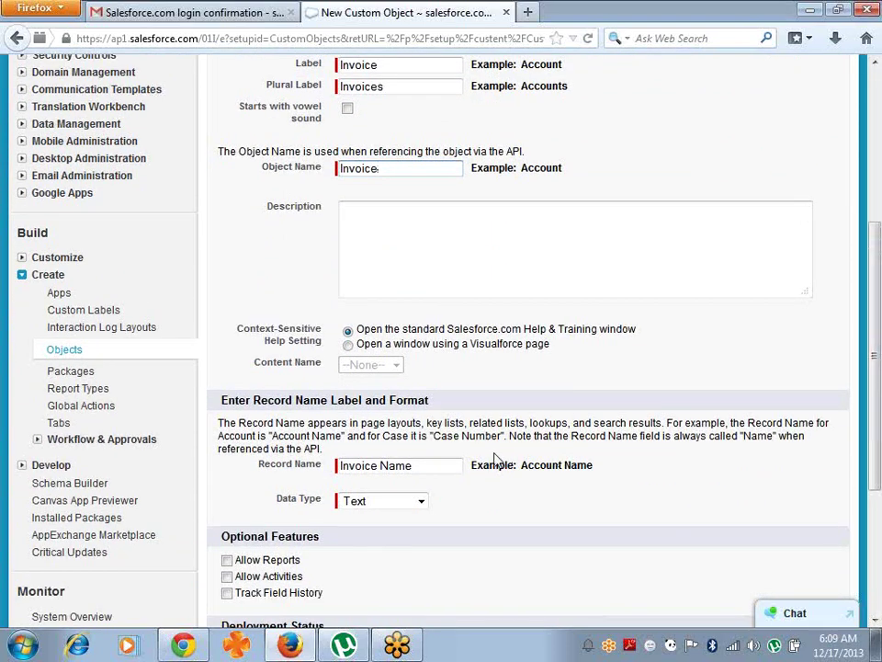
pyautogui.click(439, 466)
pyautogui.press('BackSpace')
pyautogui.press('BackSpace')
pyautogui.press('BackSpace')
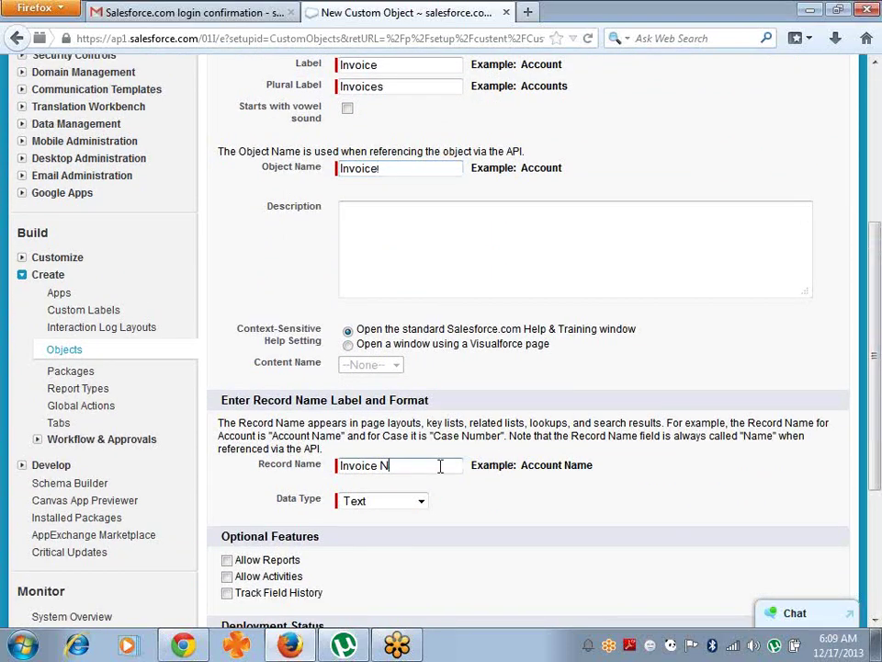
pyautogui.write('um')
# - Make Invoice Num an Auto Number formatted Inv-{000} starting at 100, and save the object
pyautogui.click(420, 502)
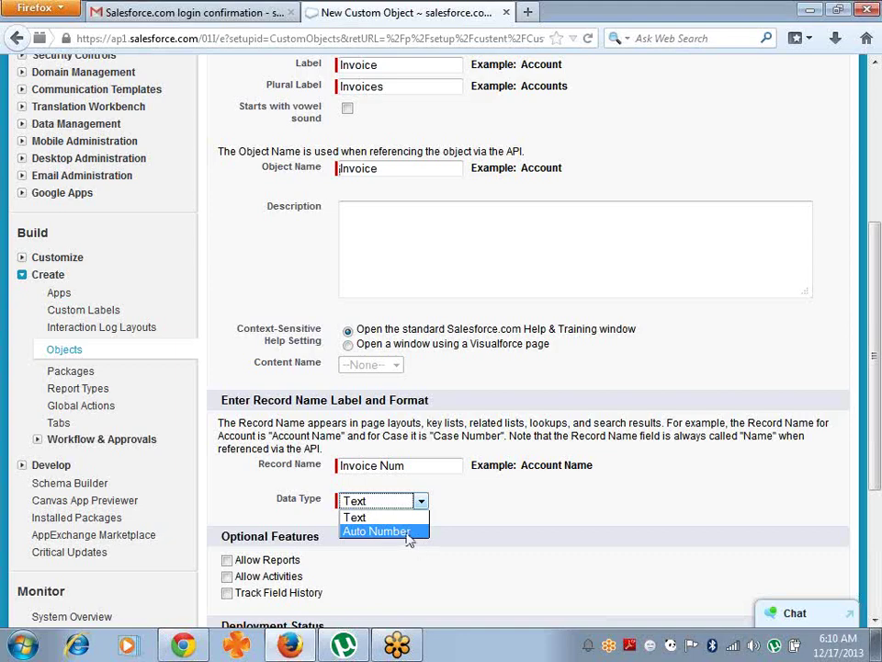
pyautogui.click(408, 532)
pyautogui.click(407, 521)
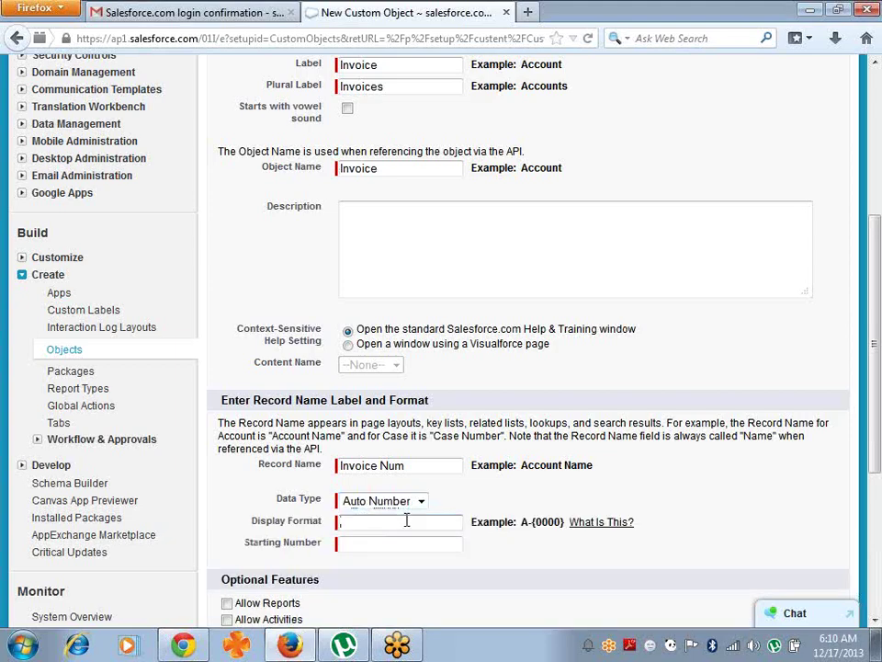
pyautogui.write('Inv-{000}')
pyautogui.press('Tab')
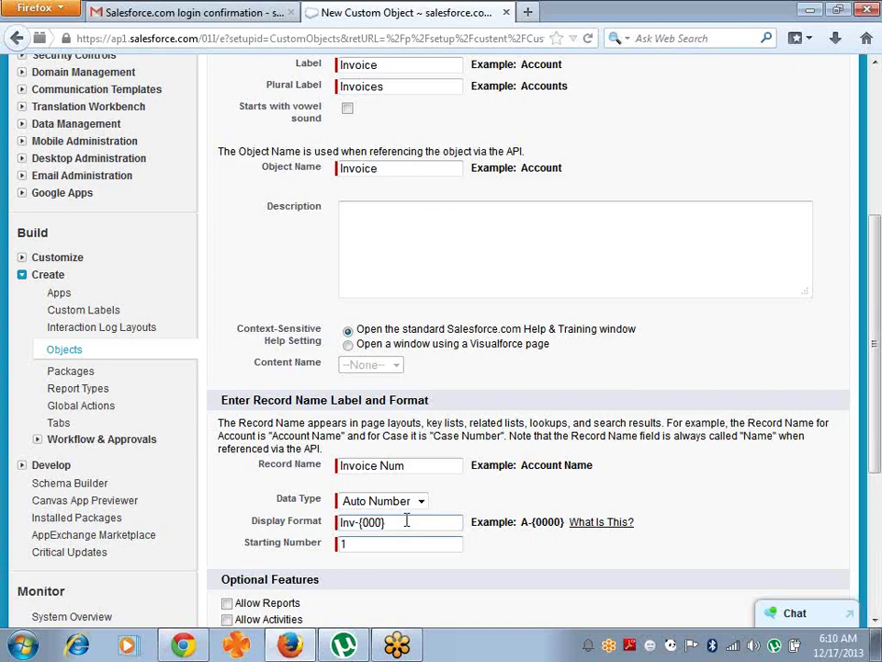
pyautogui.write('100')
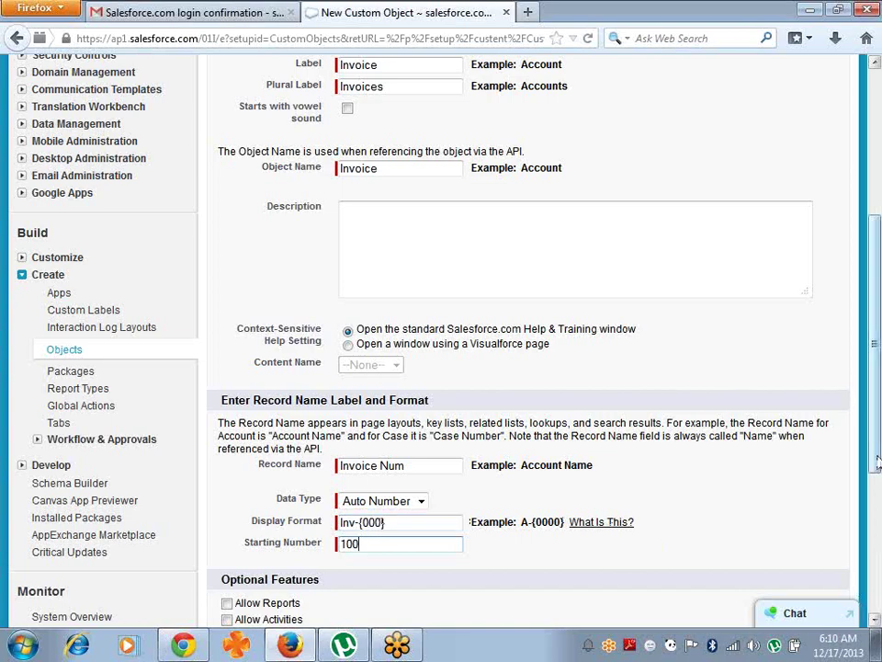
pyautogui.scroll(-5, 878, 452)
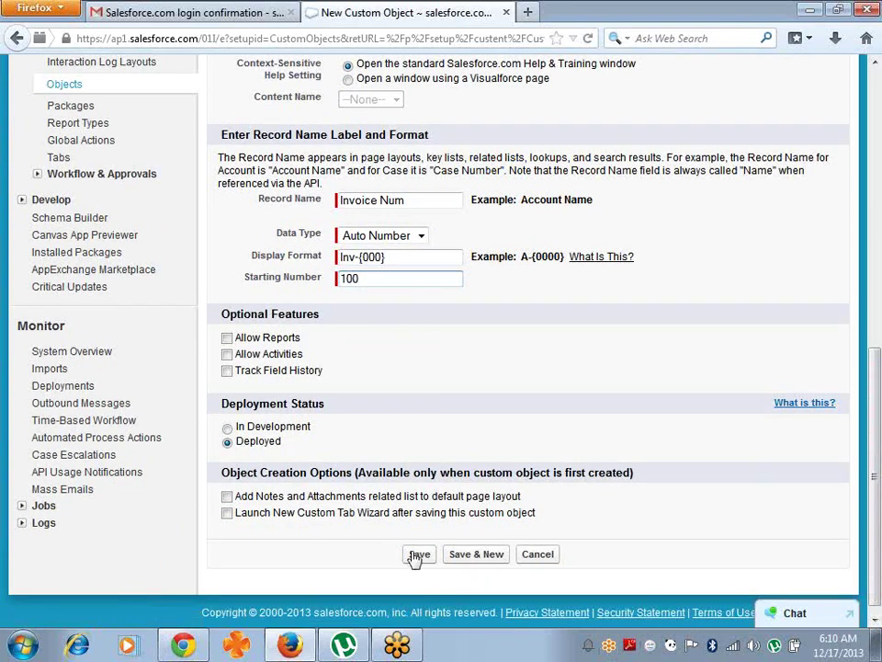
pyautogui.click(417, 555)
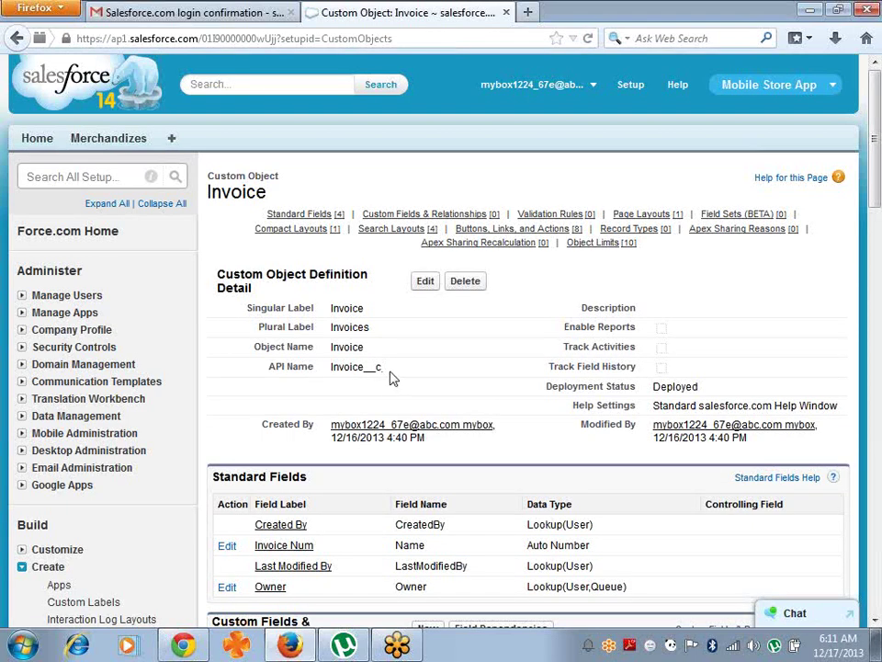
# - Inspect the Invoice object's API name and the Invoice Num field name
pyautogui.moveTo(386, 371); pyautogui.dragTo(335, 372)
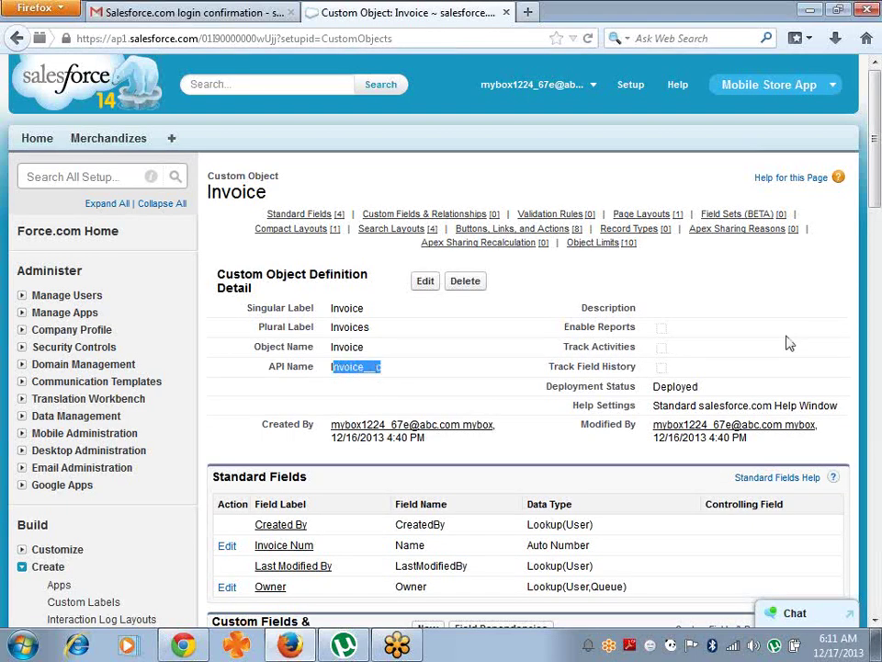
pyautogui.click(878, 630)
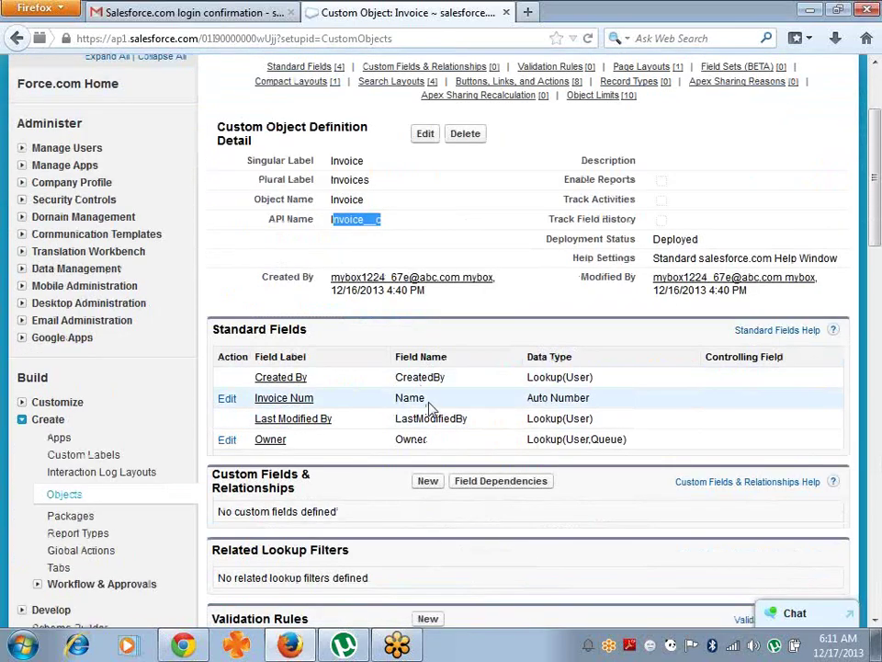
pyautogui.moveTo(429, 406); pyautogui.dragTo(392, 405)
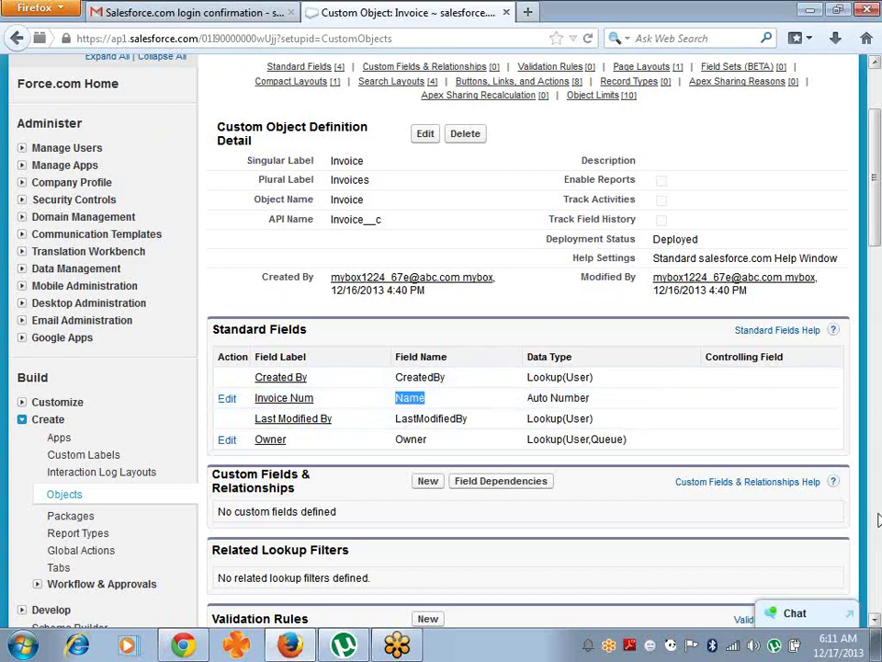
pyautogui.click(875, 621)
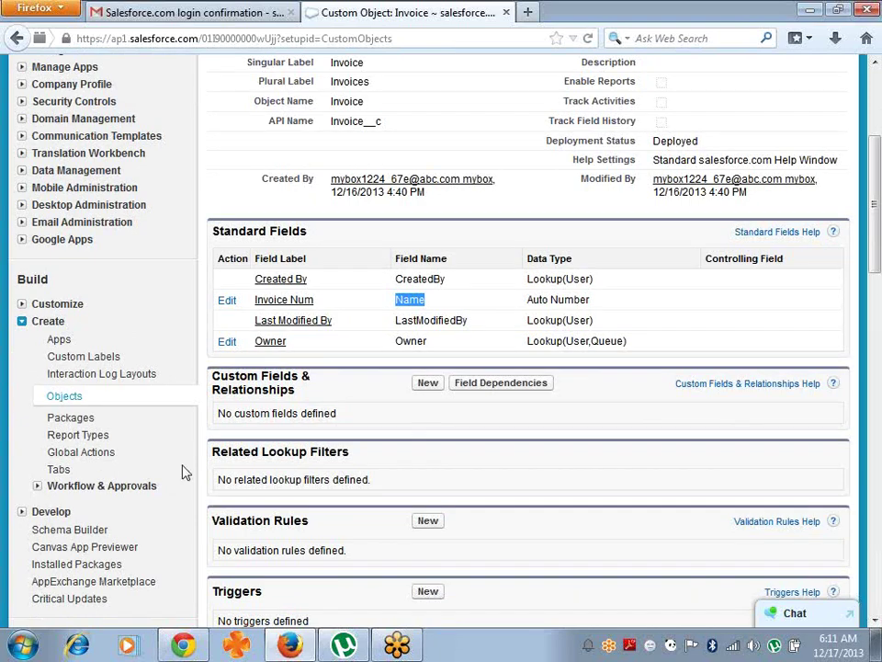
# - Open the Invoice object, check the __c API suffix, and start a new custom field
pyautogui.click(63, 398)
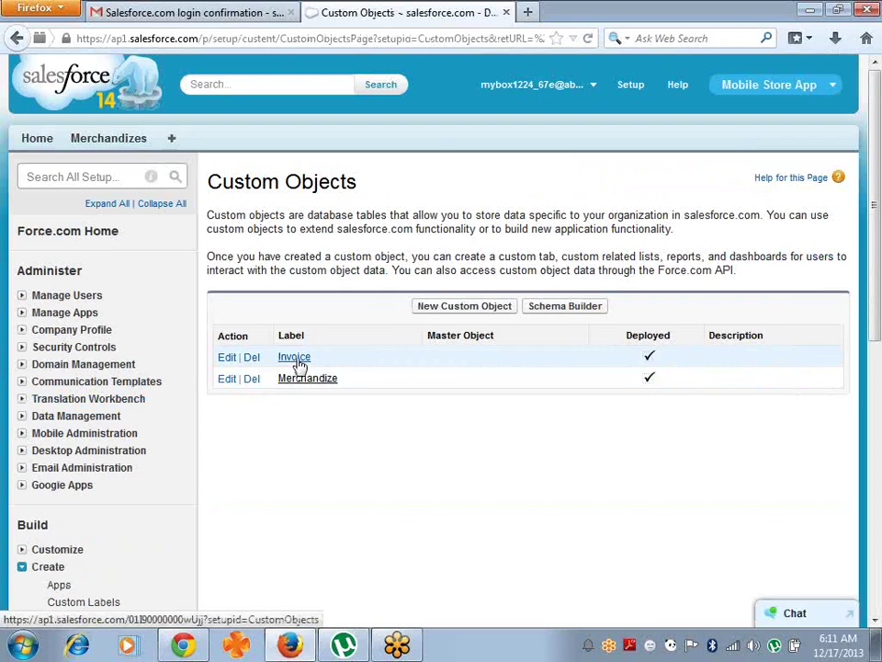
pyautogui.click(296, 360)
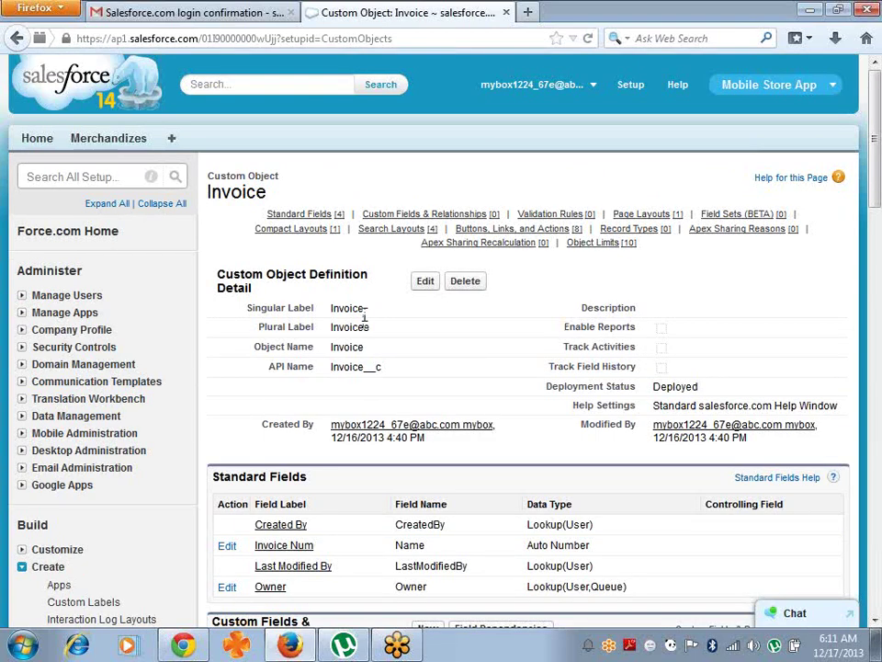
pyautogui.moveTo(386, 370); pyautogui.dragTo(366, 371)
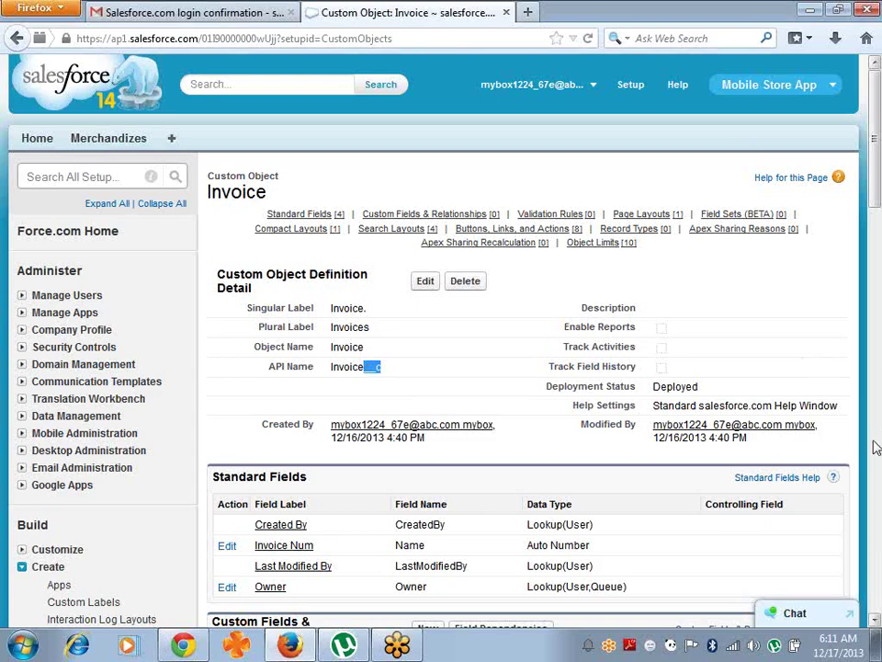
pyautogui.click(876, 623)
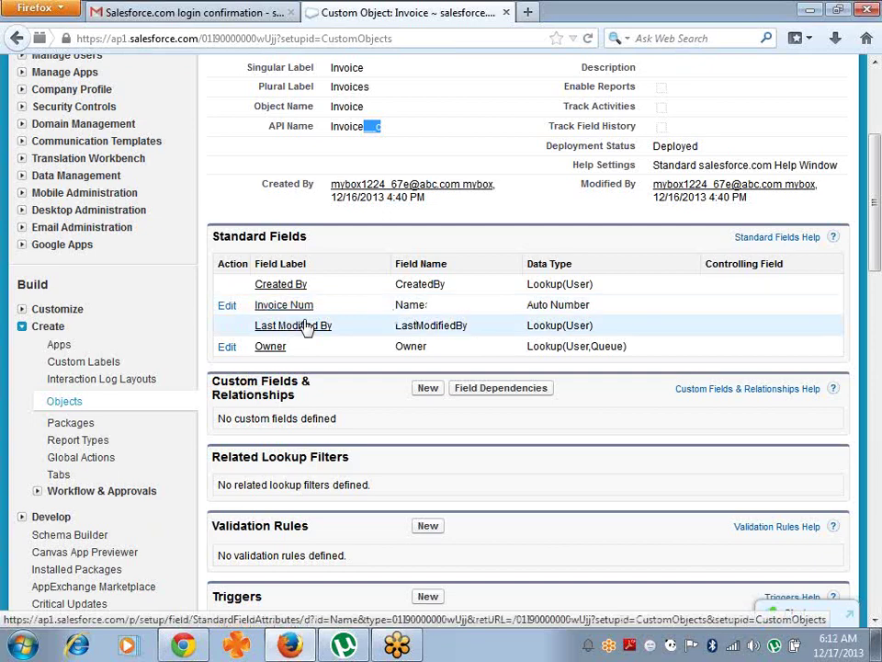
pyautogui.click(426, 390)
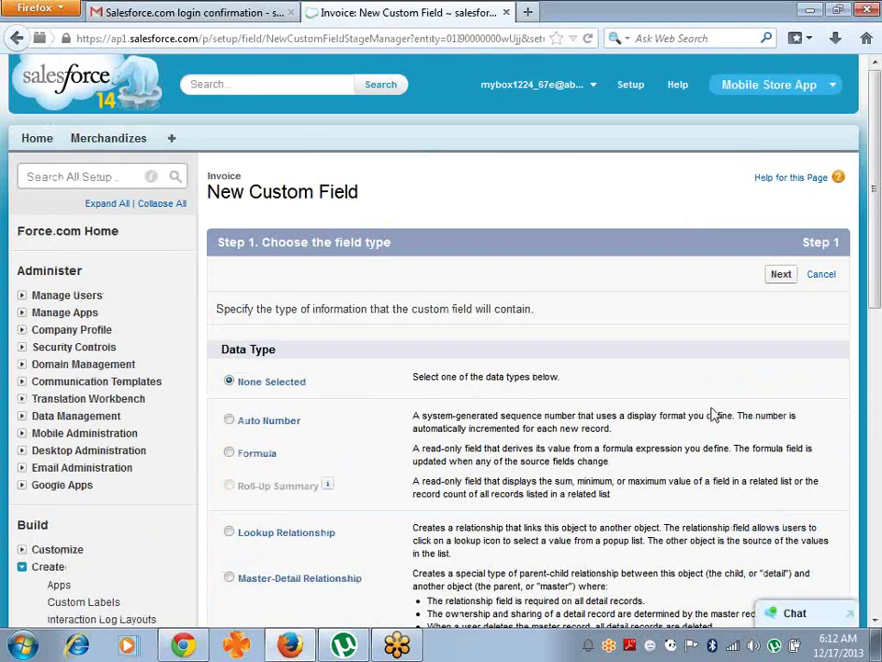
# - Choose Text as the new Invoice field's data type and continue to the details step
pyautogui.moveTo(876, 291); pyautogui.dragTo(881, 506)
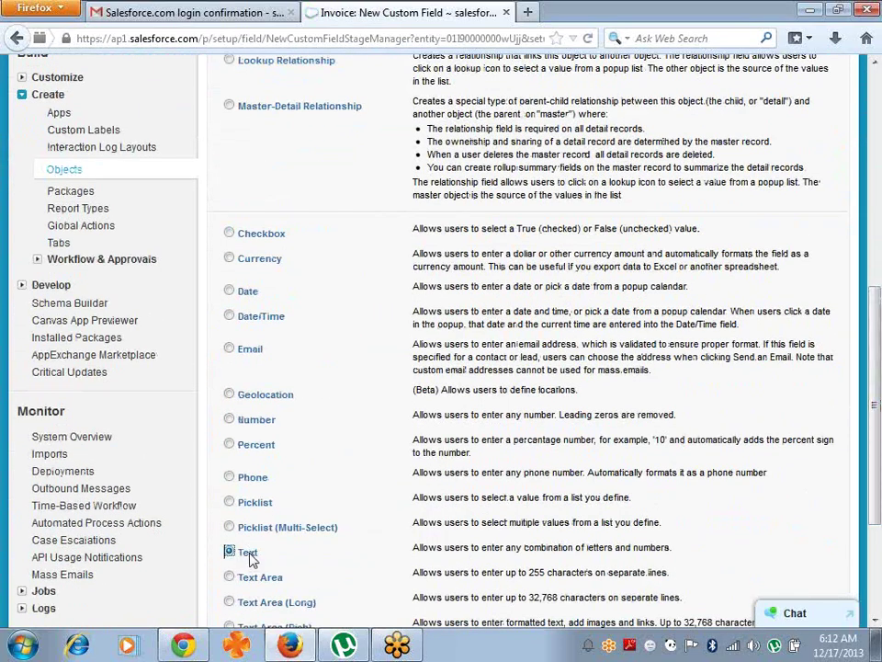
pyautogui.moveTo(880, 378); pyautogui.dragTo(880, 478)
pyautogui.click(781, 547)
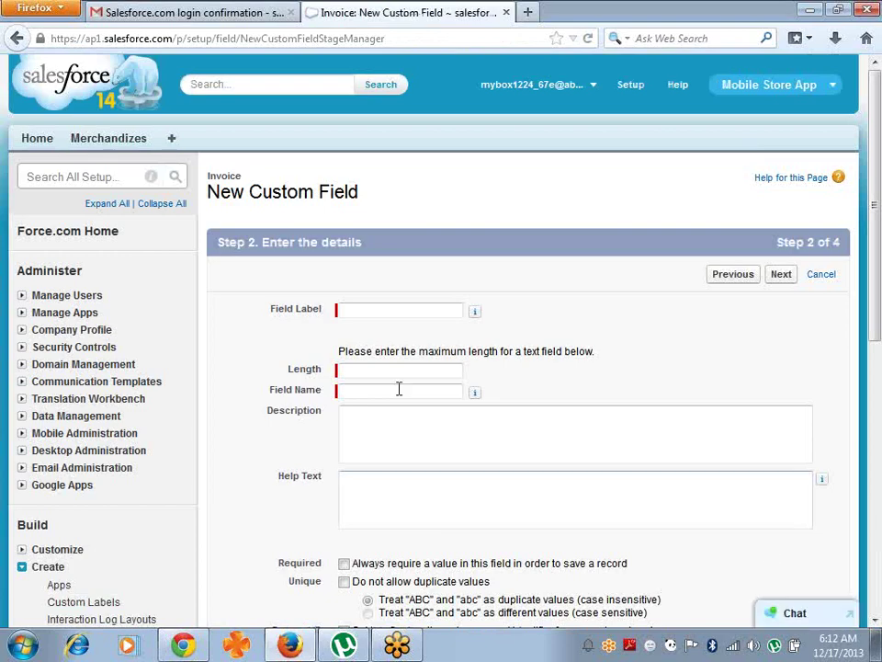
# - Enter the field label 'Customer Name' and regenerate its field name from the label
pyautogui.click(388, 309)
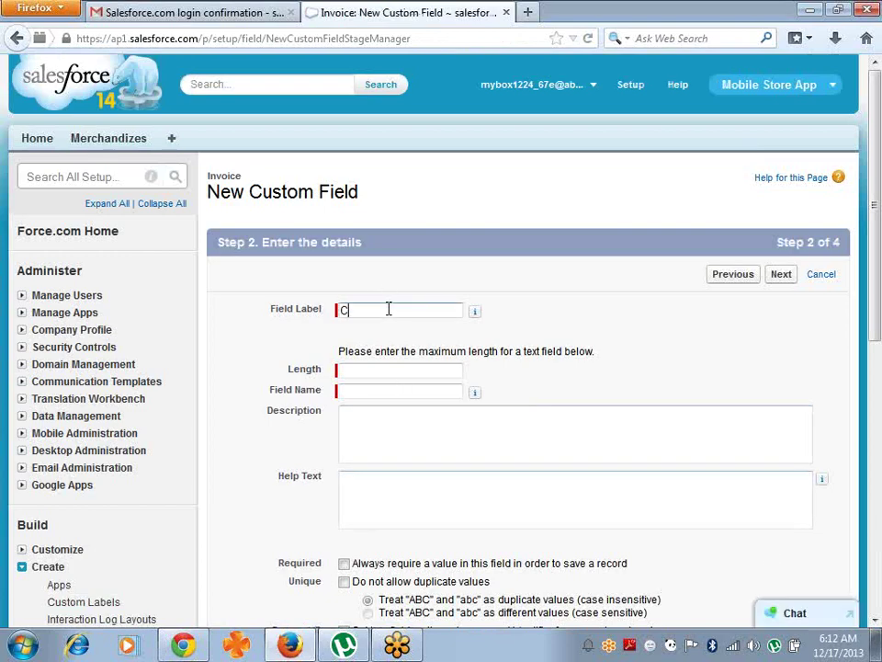
pyautogui.write('Customer')
pyautogui.write(' na')
pyautogui.write(' Name')
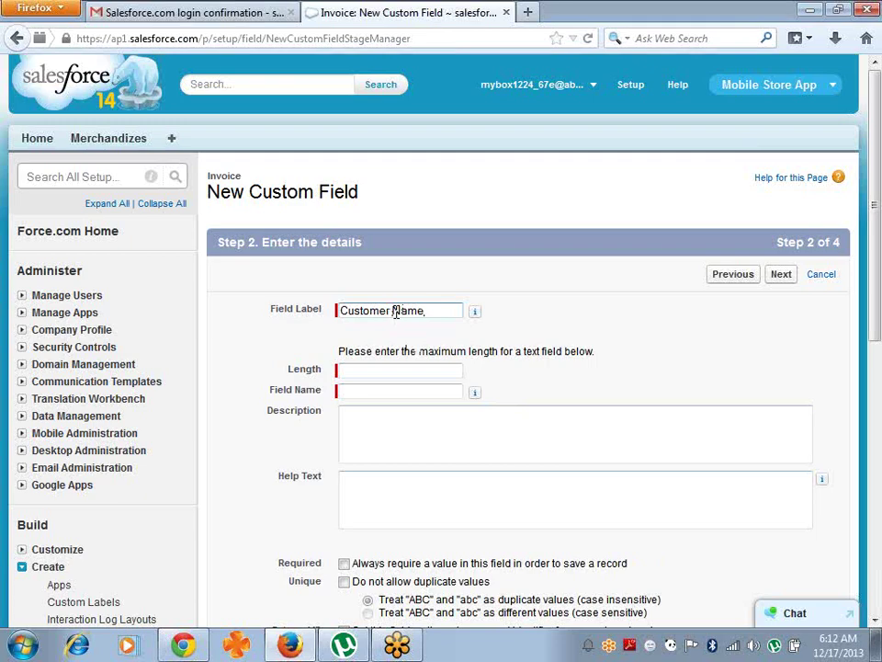
pyautogui.click(393, 311)
pyautogui.press('BackSpace')
pyautogui.press('Tab')
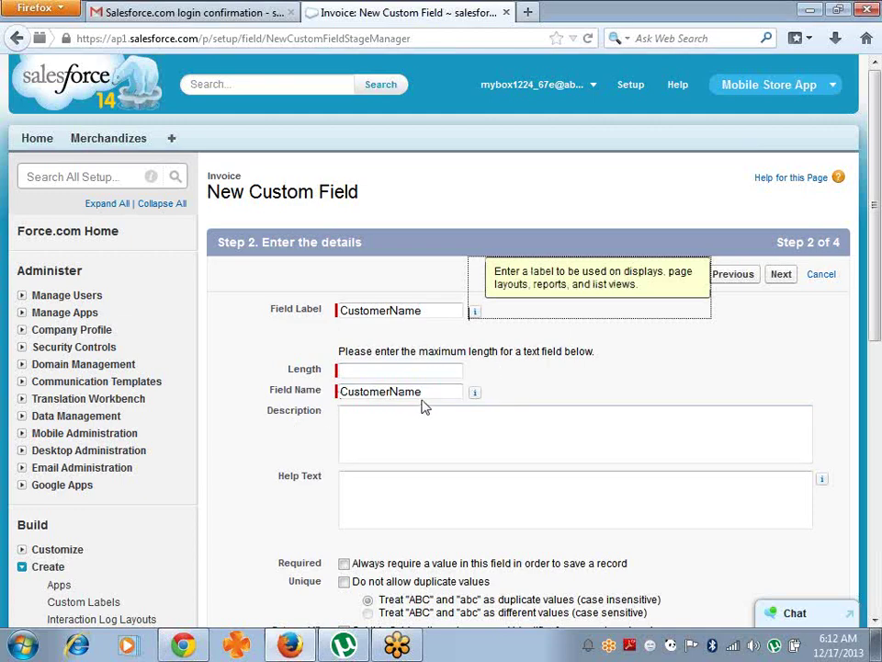
pyautogui.click(390, 313)
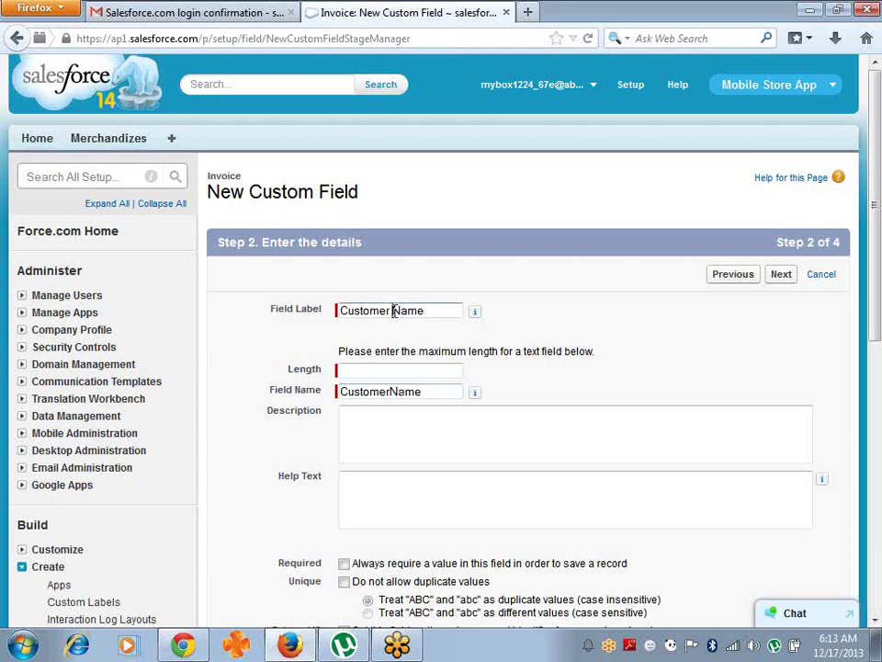
pyautogui.click(394, 311)
pyautogui.press('BackSpace')
pyautogui.moveTo(428, 393); pyautogui.dragTo(218, 374)
pyautogui.press('BackSpace')
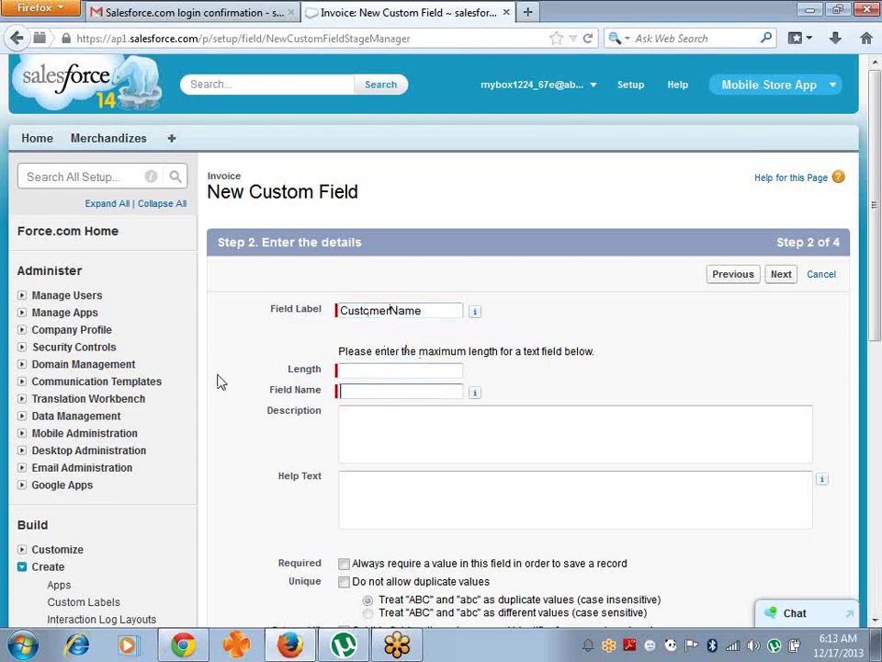
pyautogui.click(434, 311)
pyautogui.press('Tab')
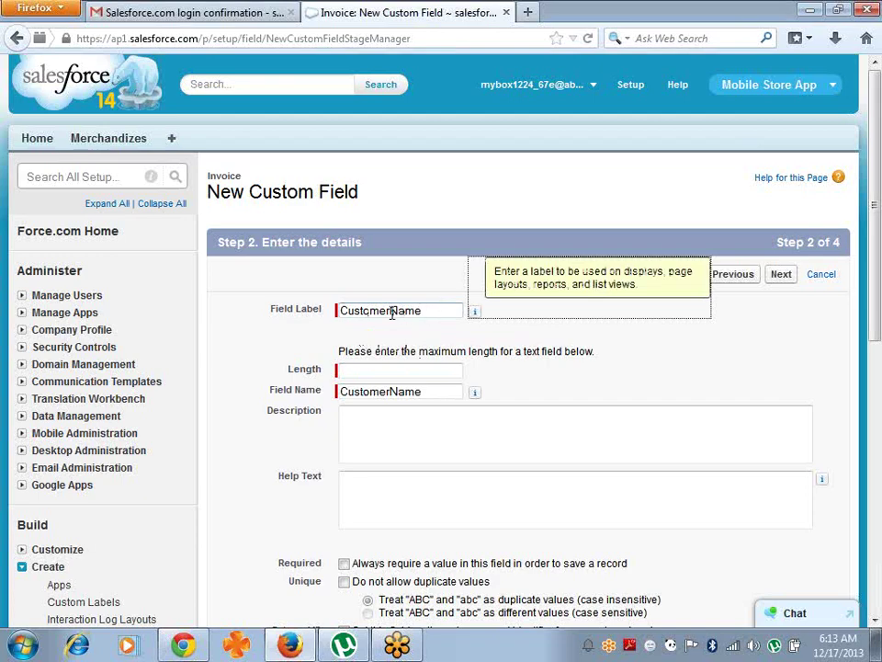
pyautogui.click(393, 312)
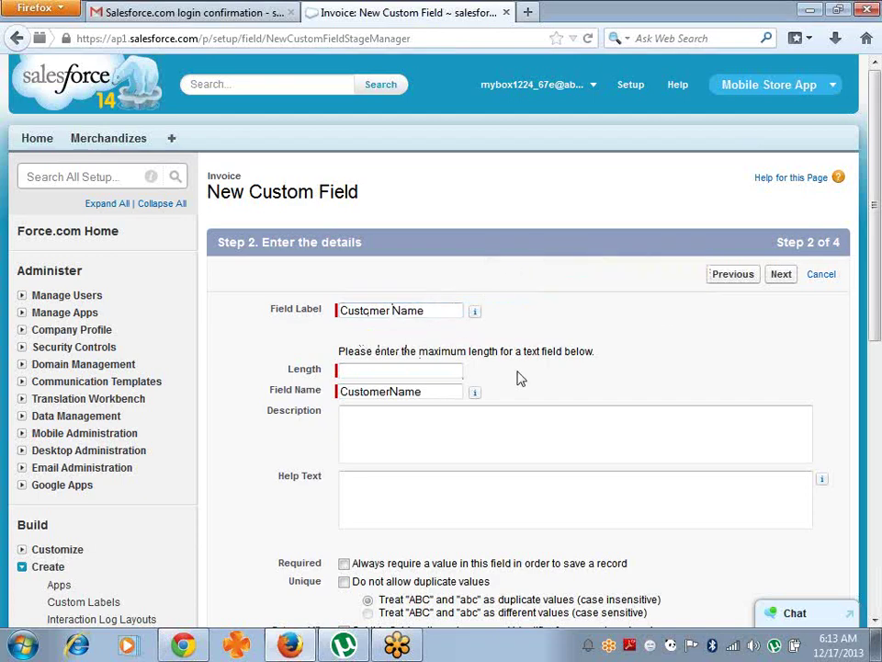
# - Set length 15, mark the field Required and Unique, and continue
pyautogui.click(429, 367)
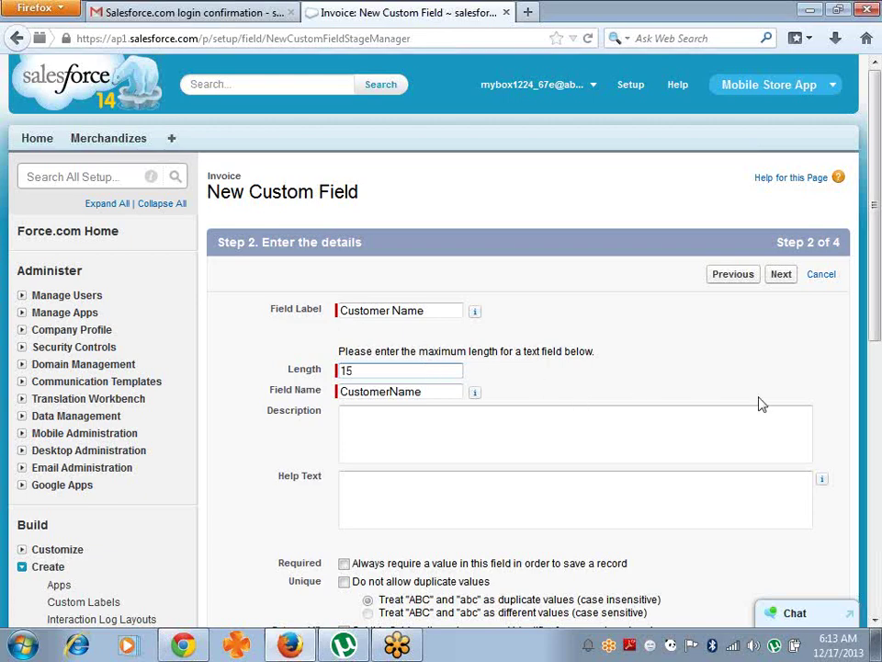
pyautogui.scroll(-2, 875, 319)
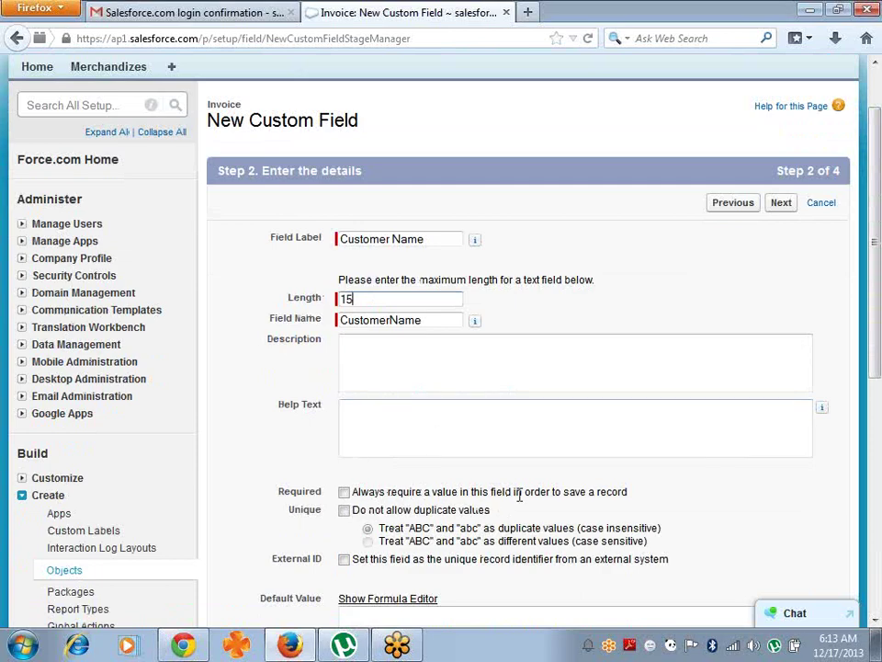
pyautogui.click(343, 493)
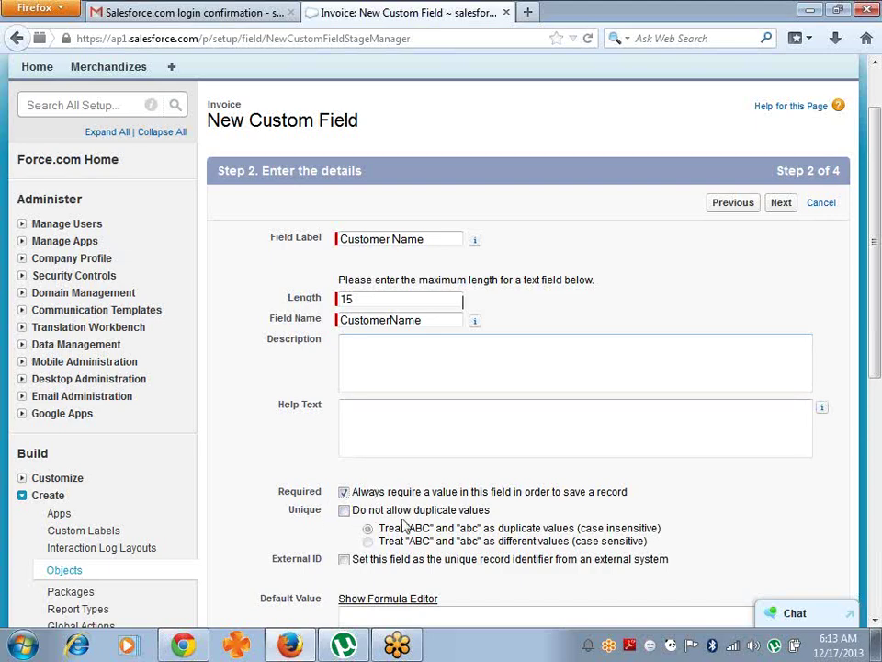
pyautogui.click(345, 512)
pyautogui.click(489, 421)
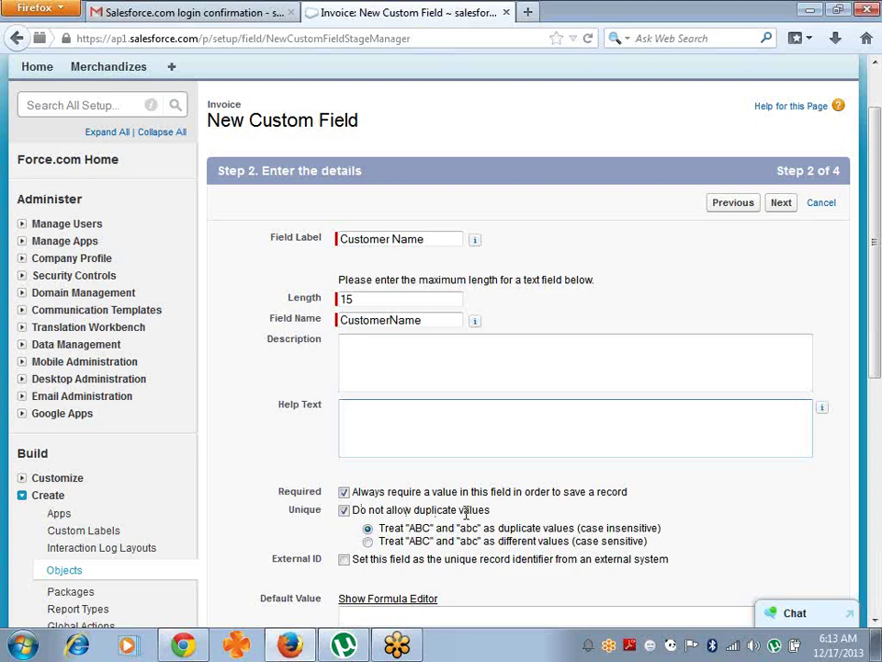
pyautogui.click(777, 203)
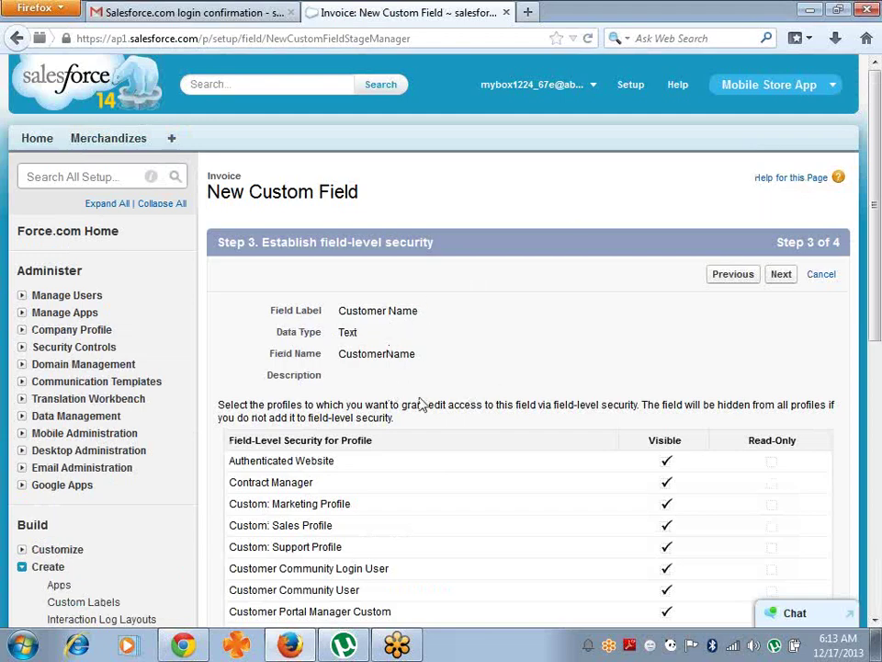
pyautogui.click(786, 281)
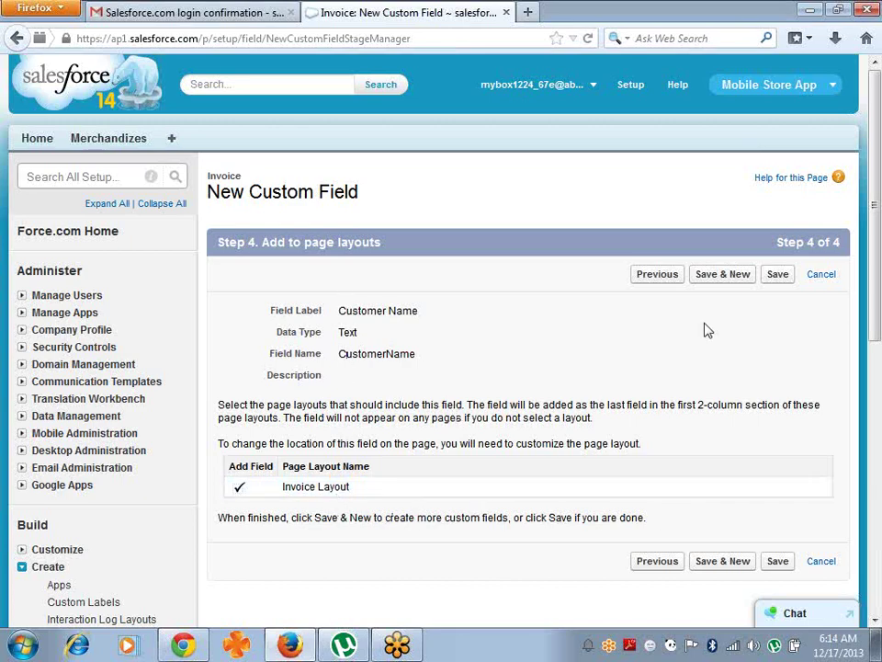
# - Save the Customer Name field and start a new Text Area field
pyautogui.click(729, 283)
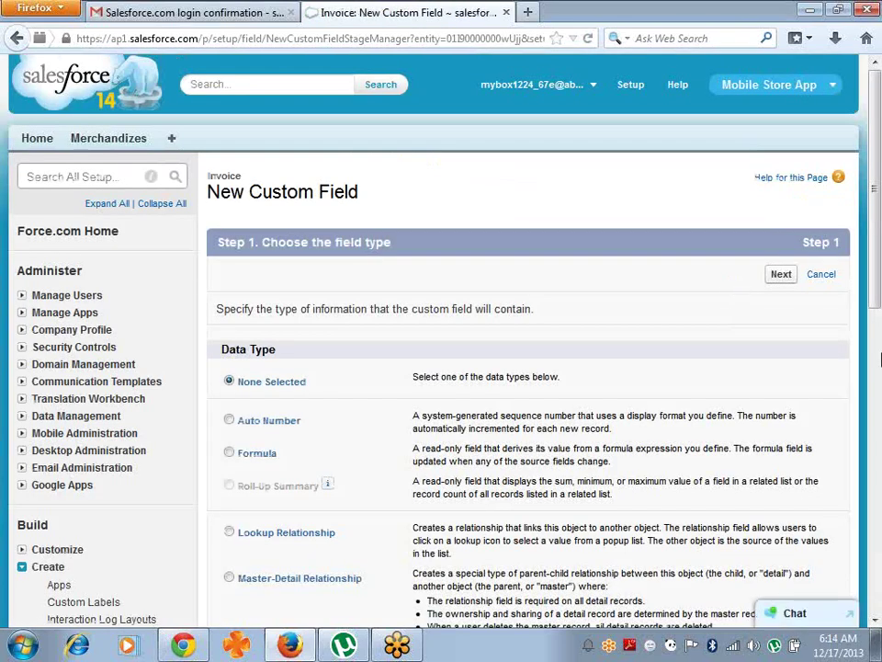
pyautogui.moveTo(876, 299); pyautogui.dragTo(878, 427)
pyautogui.scroll(-6, 283, 473)
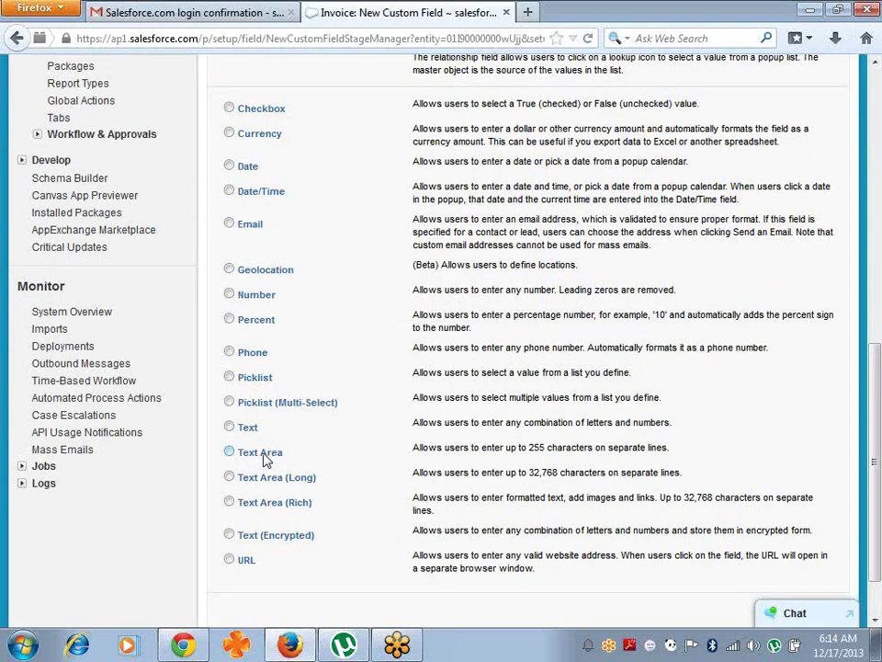
pyautogui.click(262, 456)
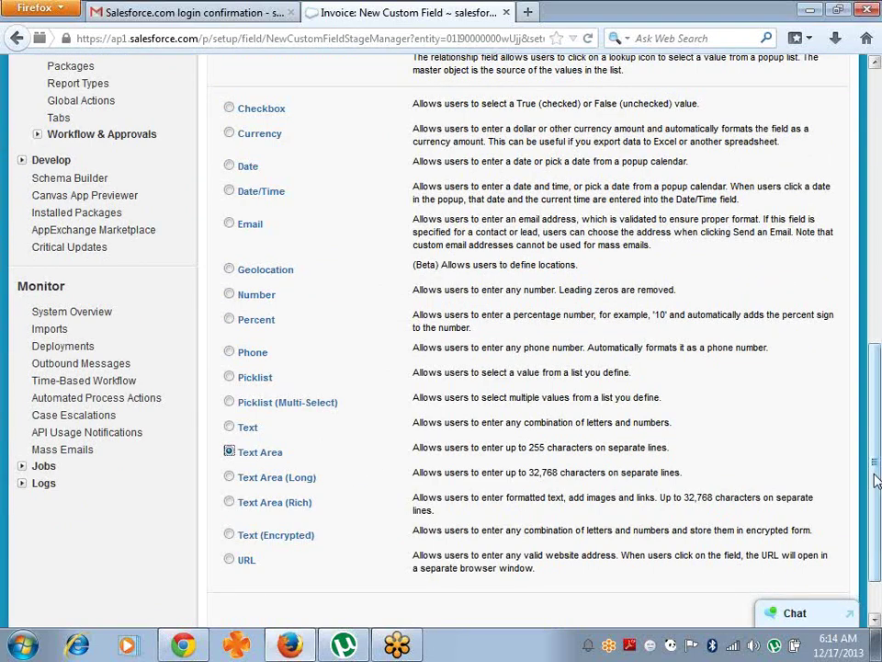
pyautogui.scroll(-2, 878, 480)
pyautogui.click(777, 550)
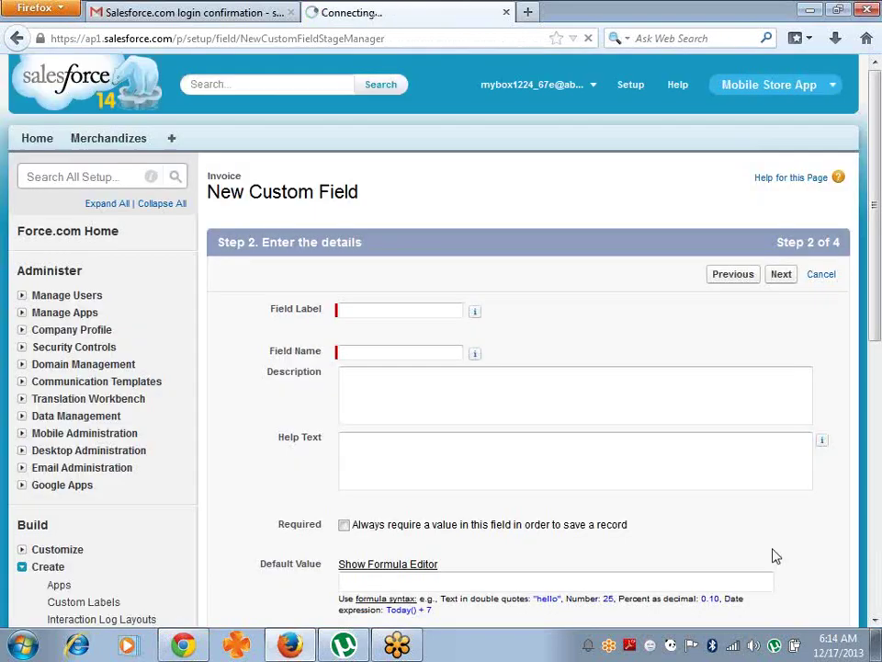
# - Label the Text Area field 'Customer Address', accept the security and layout defaults, and save it
pyautogui.click(414, 314)
pyautogui.write('CustomerA')
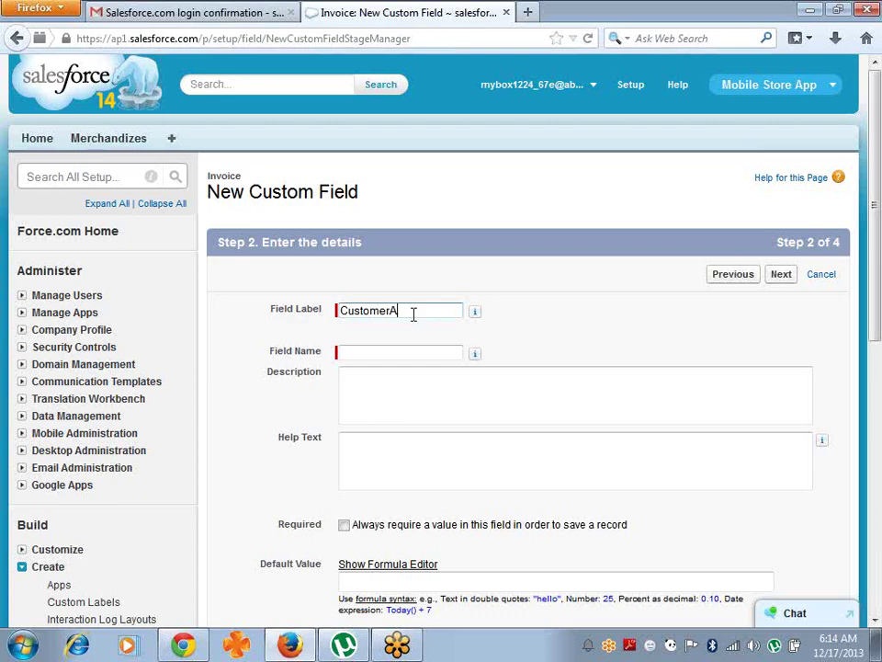
pyautogui.write('ddress')
pyautogui.press('Tab')
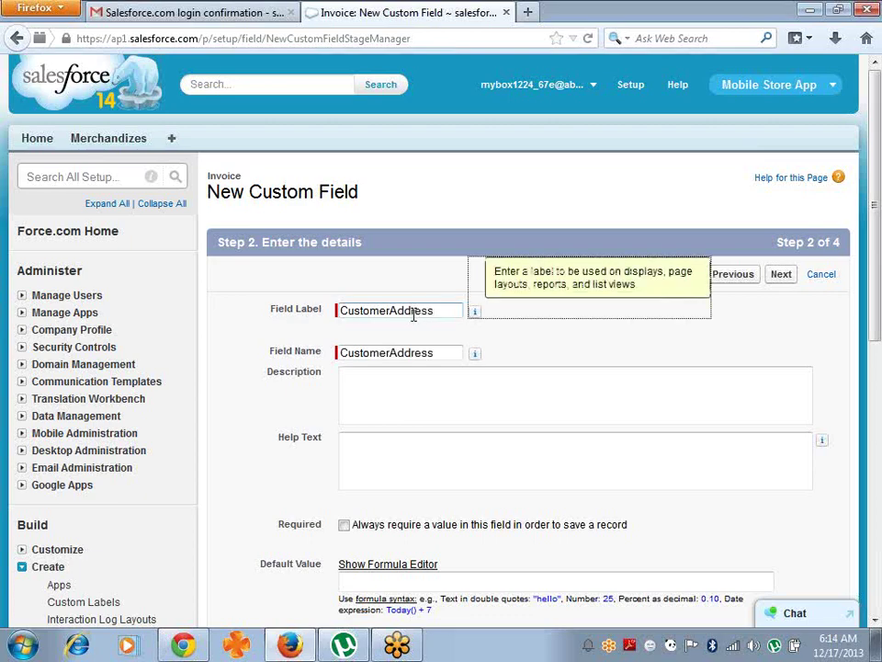
pyautogui.click(389, 313)
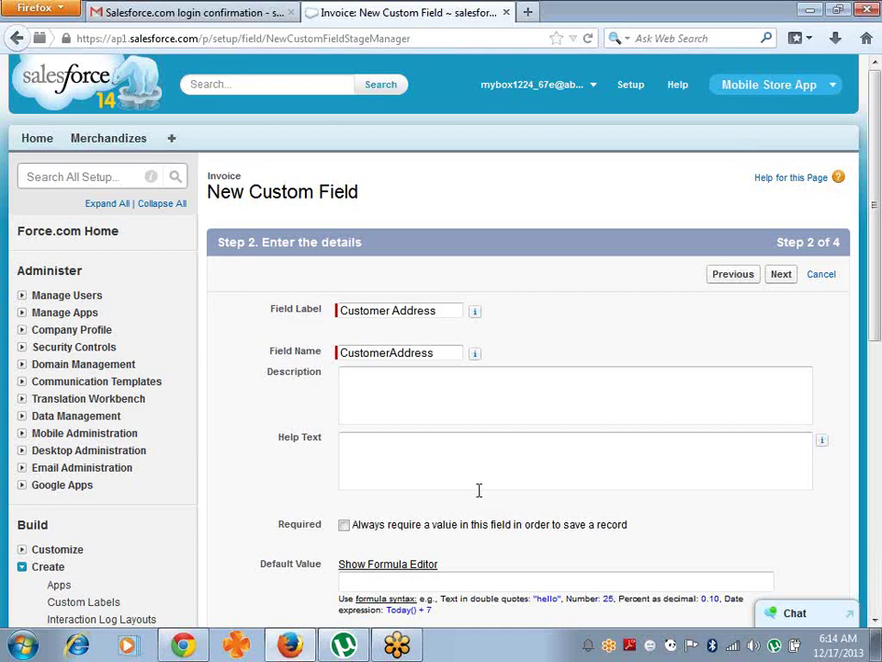
pyautogui.click(779, 279)
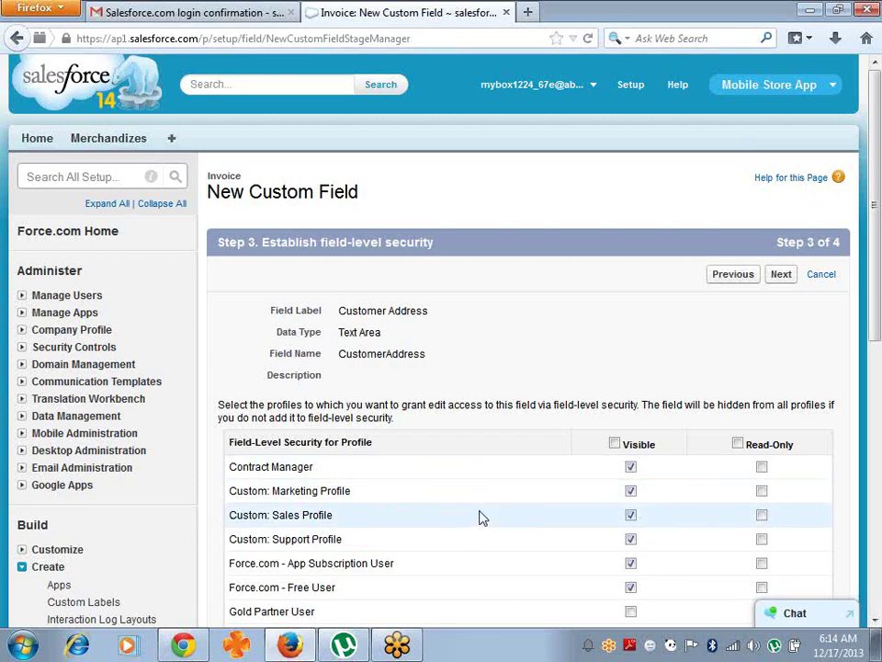
pyautogui.click(789, 273)
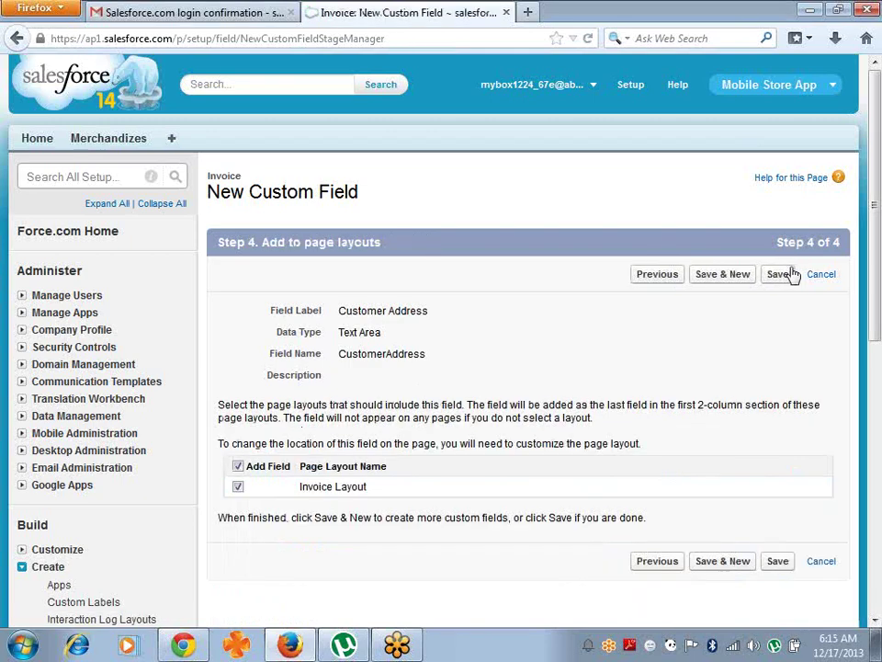
pyautogui.click(719, 276)
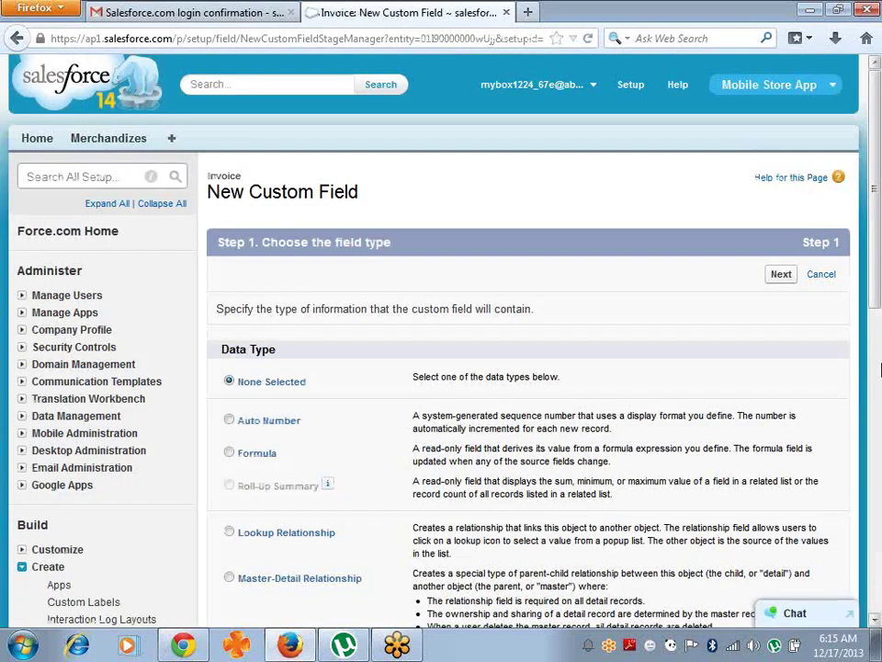
# - Scroll through the data type options for the next Invoice field
pyautogui.moveTo(872, 283); pyautogui.dragTo(880, 519)
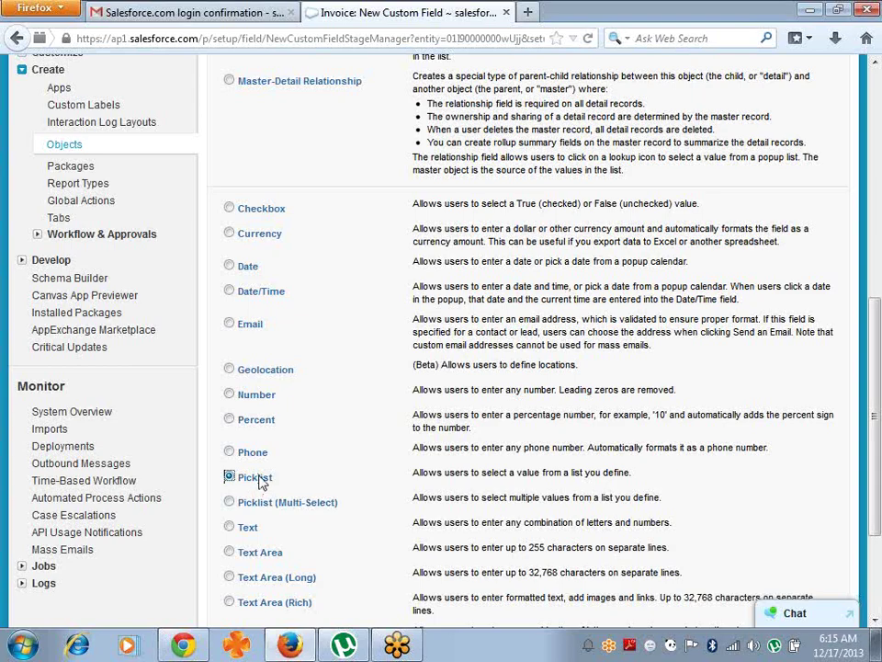
pyautogui.moveTo(877, 388); pyautogui.dragTo(35, 288)
# - Check that the Invoice object lists Customer Name and Customer Address, then go to Custom Tabs
pyautogui.click(57, 288)
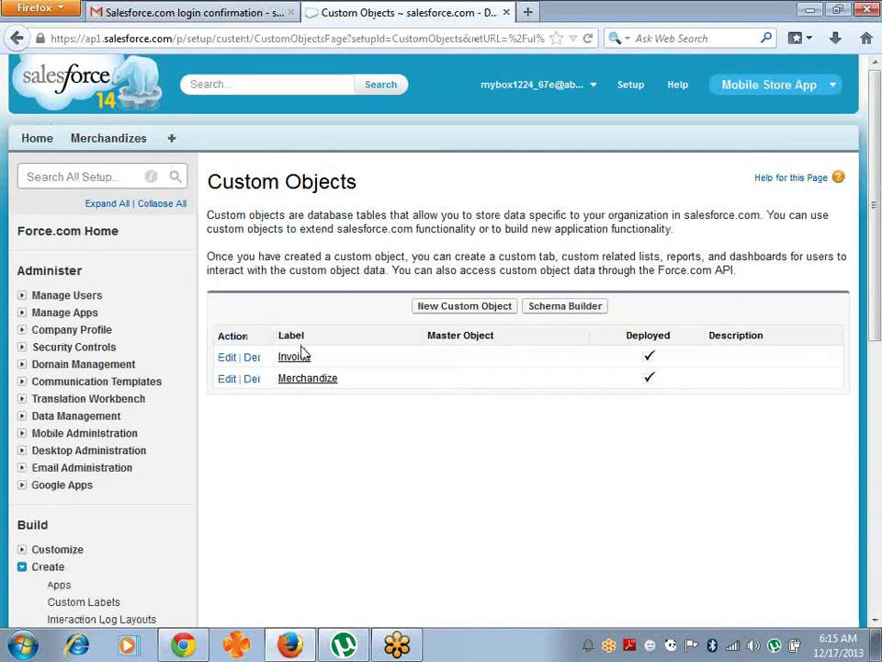
pyautogui.click(300, 360)
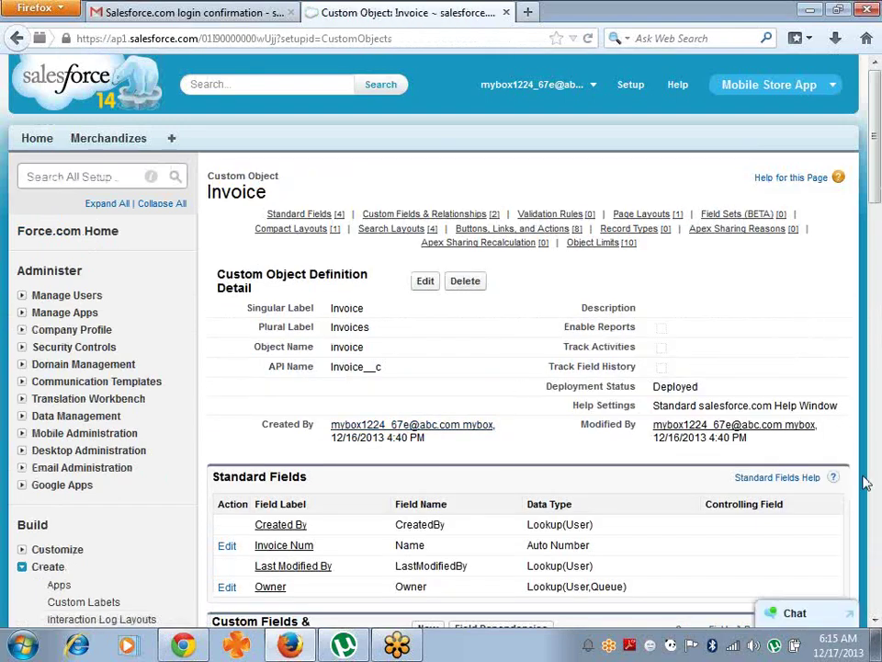
pyautogui.scroll(-4, 367, 550)
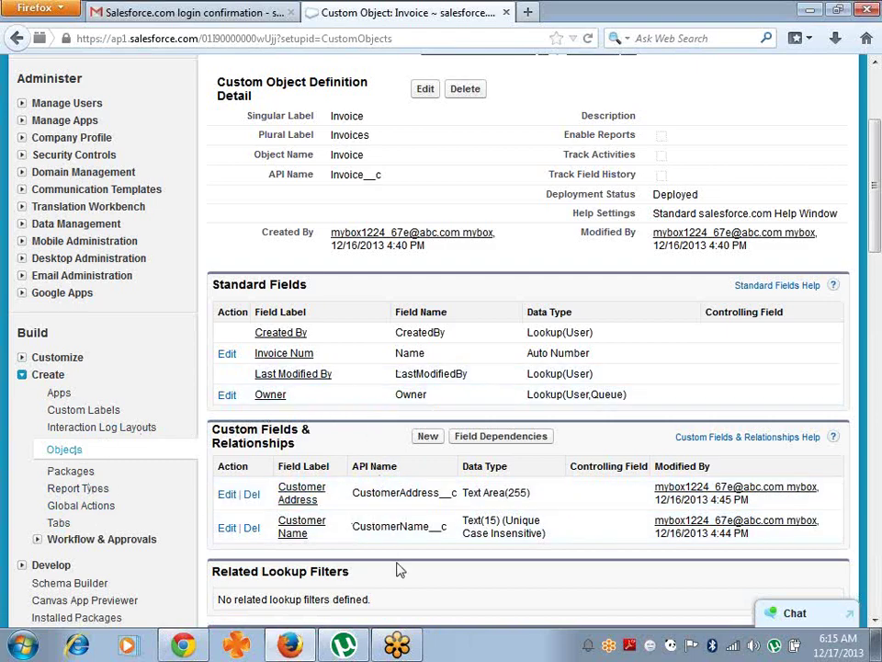
pyautogui.click(58, 525)
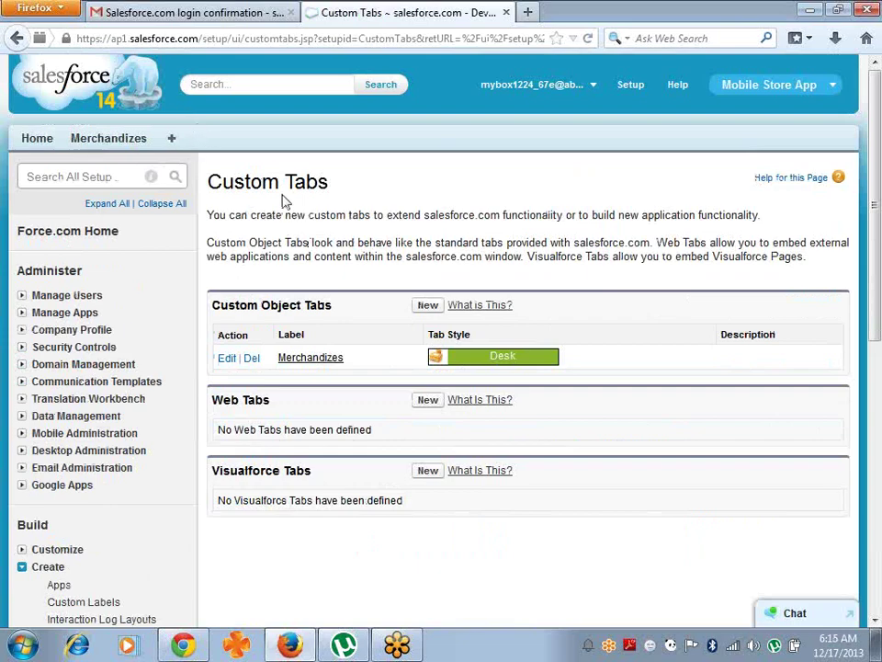
# - Start a new custom object tab for Invoice with the Circle tab style
pyautogui.click(428, 306)
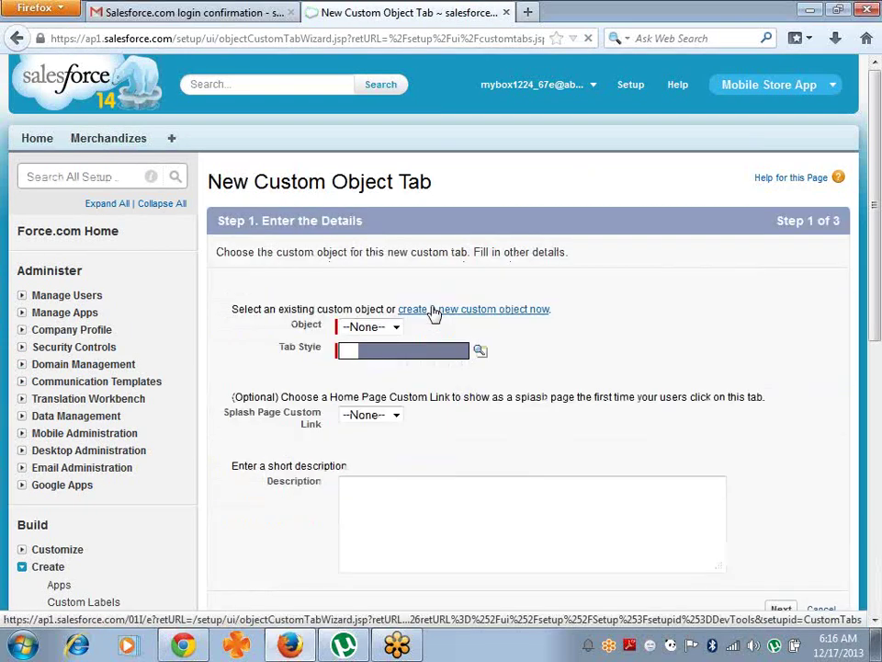
pyautogui.click(396, 329)
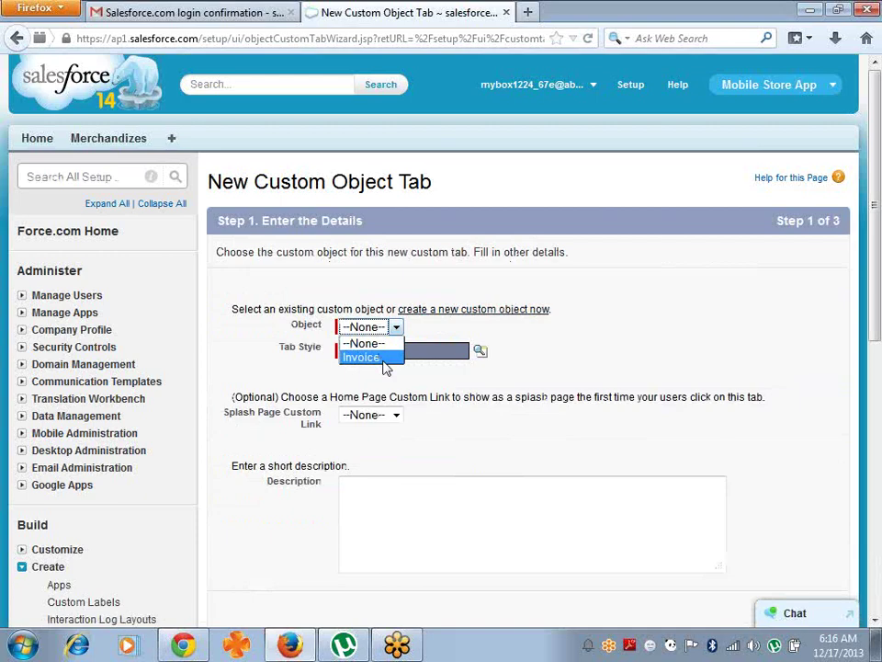
pyautogui.click(368, 358)
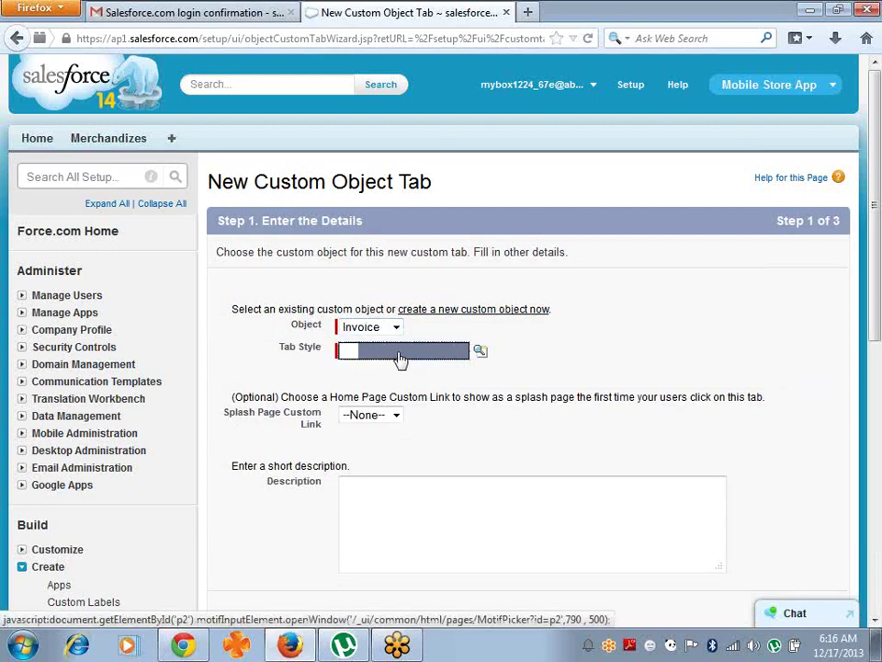
pyautogui.click(398, 356)
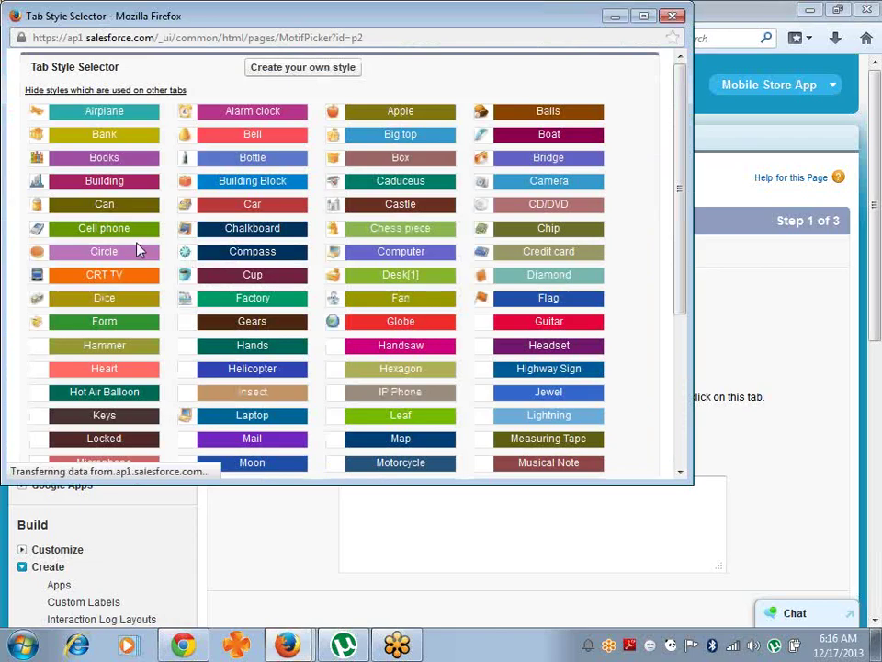
pyautogui.click(136, 254)
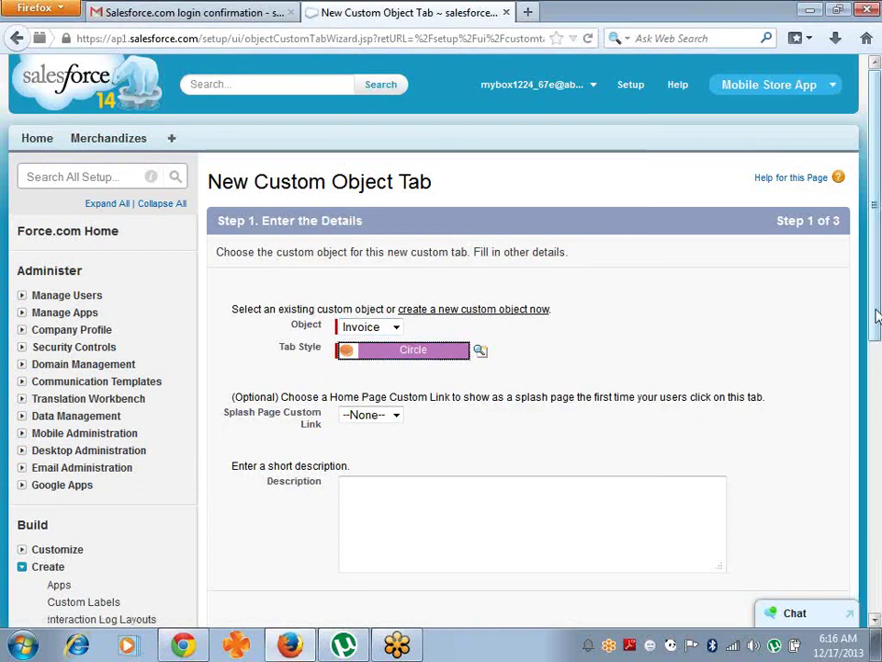
# - Keep the default profile and custom app visibility and save the Invoices tab
pyautogui.moveTo(877, 313); pyautogui.dragTo(878, 405)
pyautogui.click(781, 427)
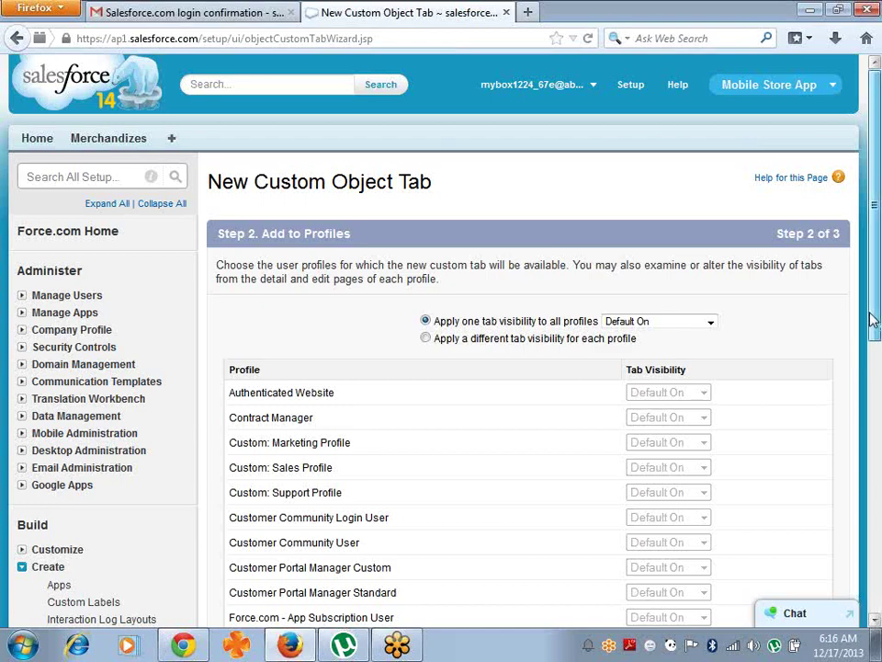
pyautogui.scroll(-6, 873, 319)
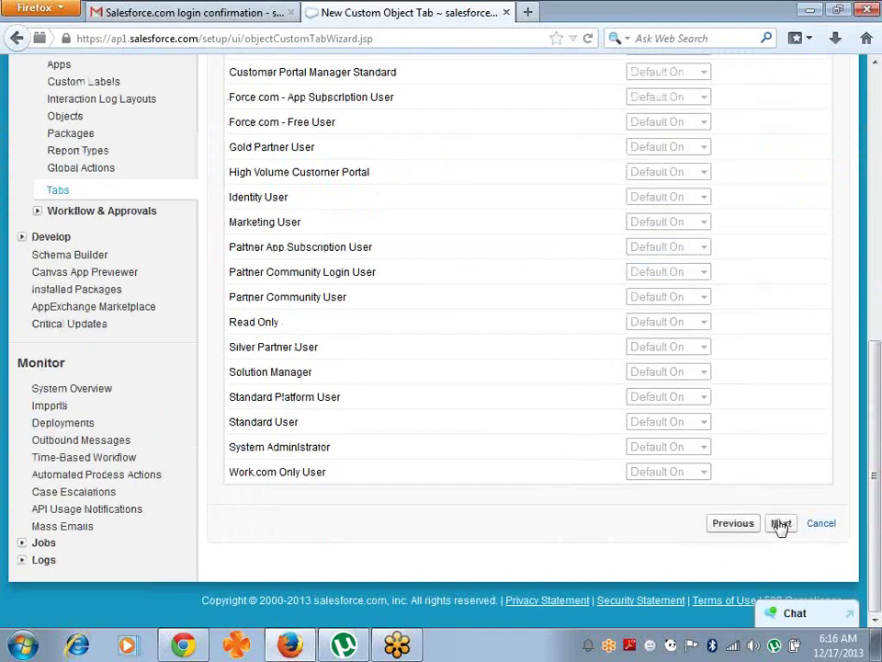
pyautogui.click(780, 523)
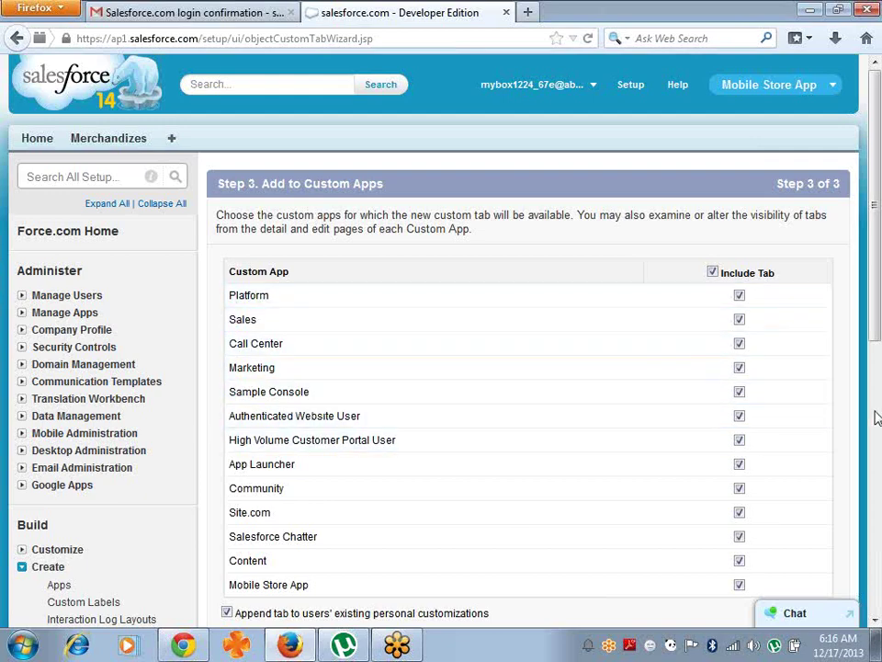
pyautogui.scroll(-6, 876, 313)
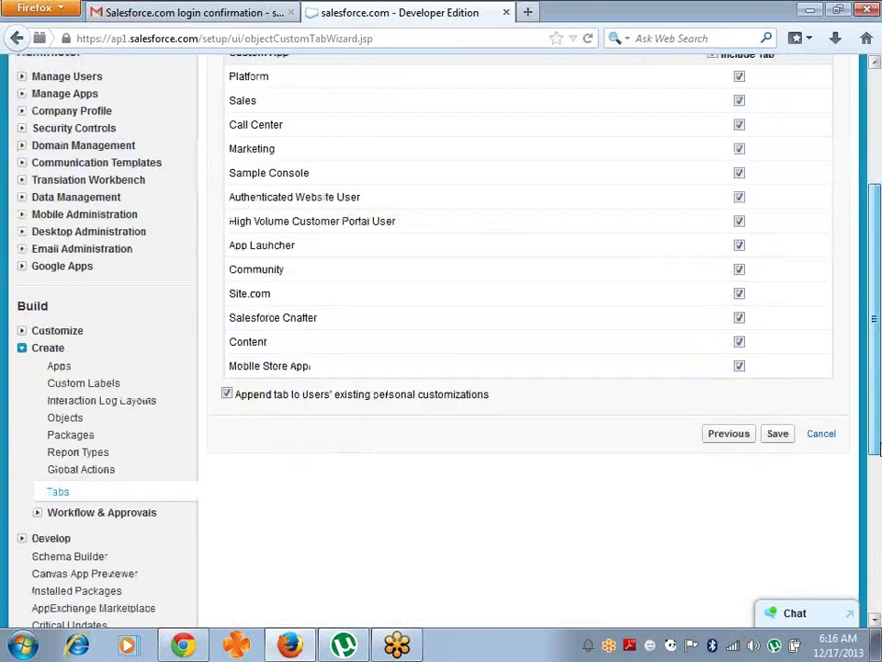
pyautogui.click(778, 333)
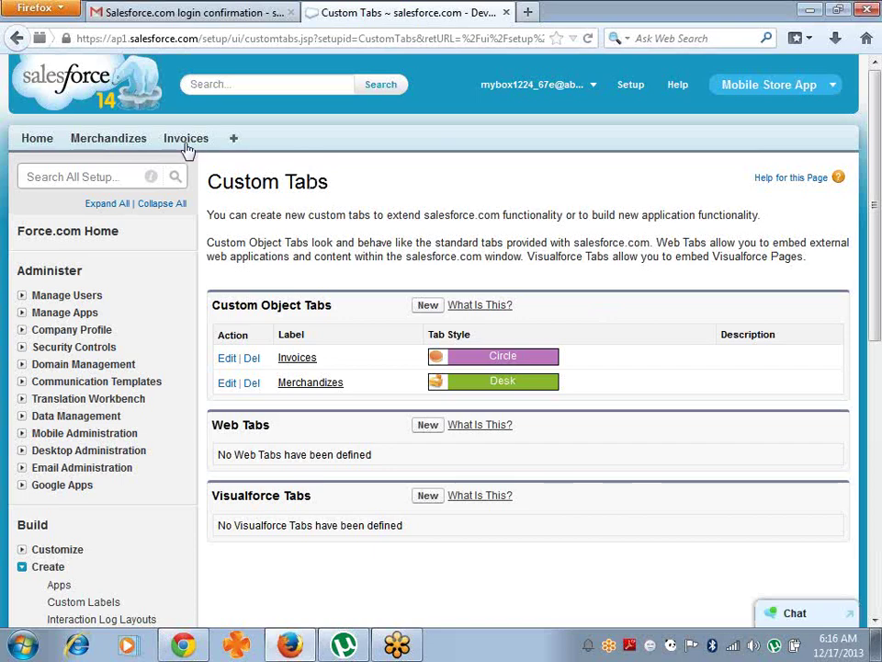
# - Create invoice Inv-100 with a customer name and address, then return to Invoices home
pyautogui.click(186, 140)
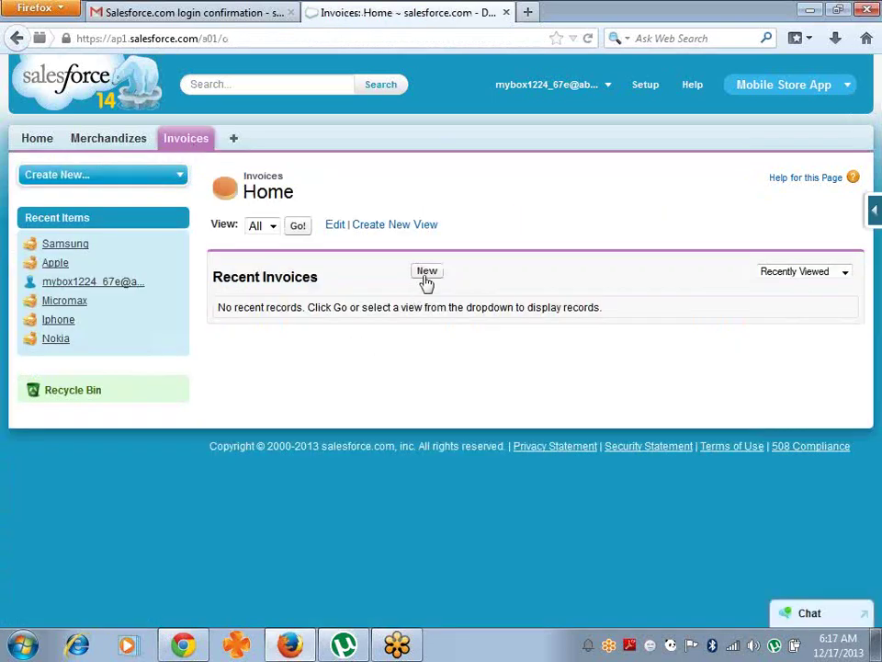
pyautogui.click(427, 273)
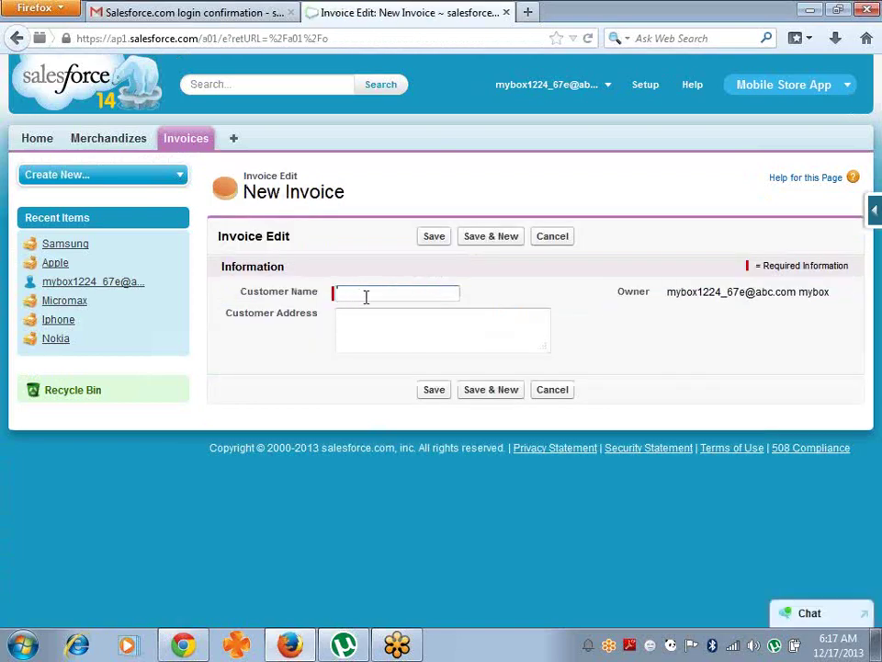
pyautogui.write('Rajesh')
pyautogui.press('Tab')
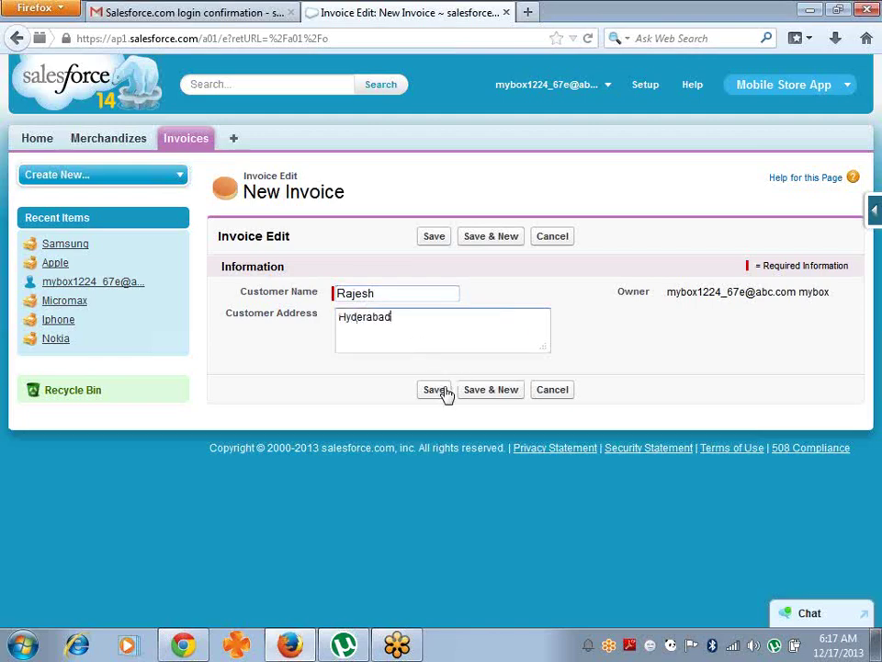
pyautogui.write('Hyderabad')
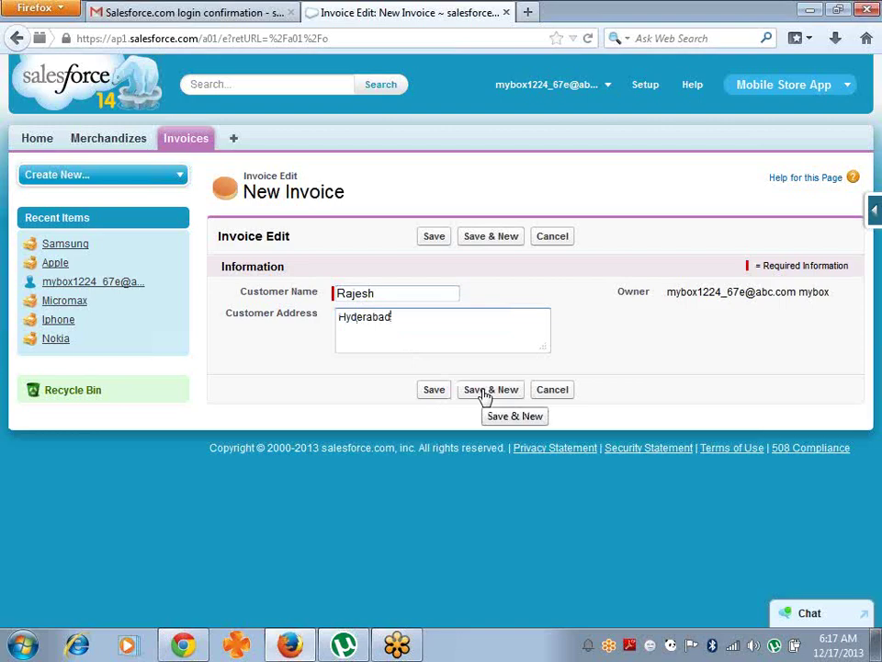
pyautogui.write('.')
pyautogui.click(438, 395)
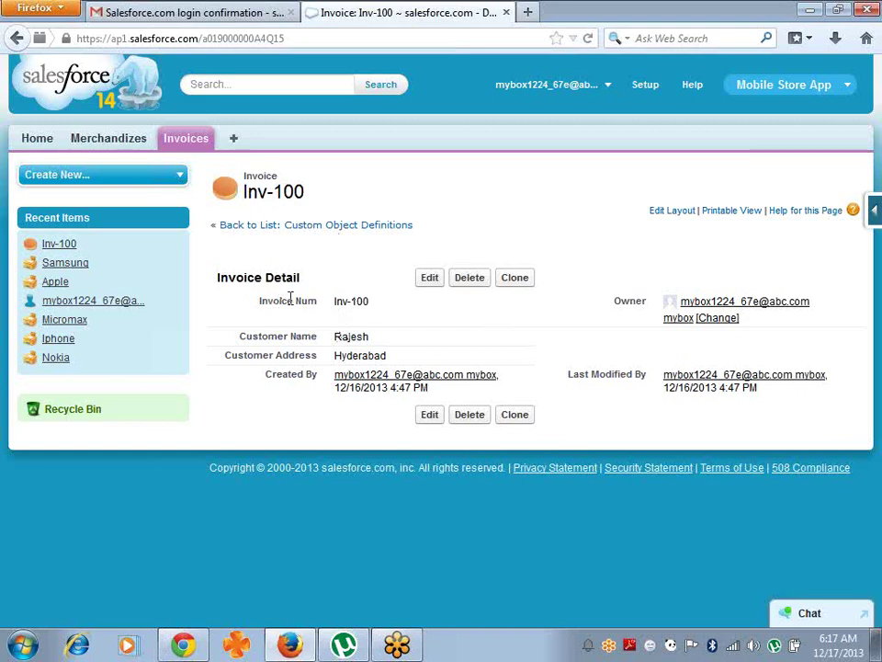
pyautogui.click(179, 144)
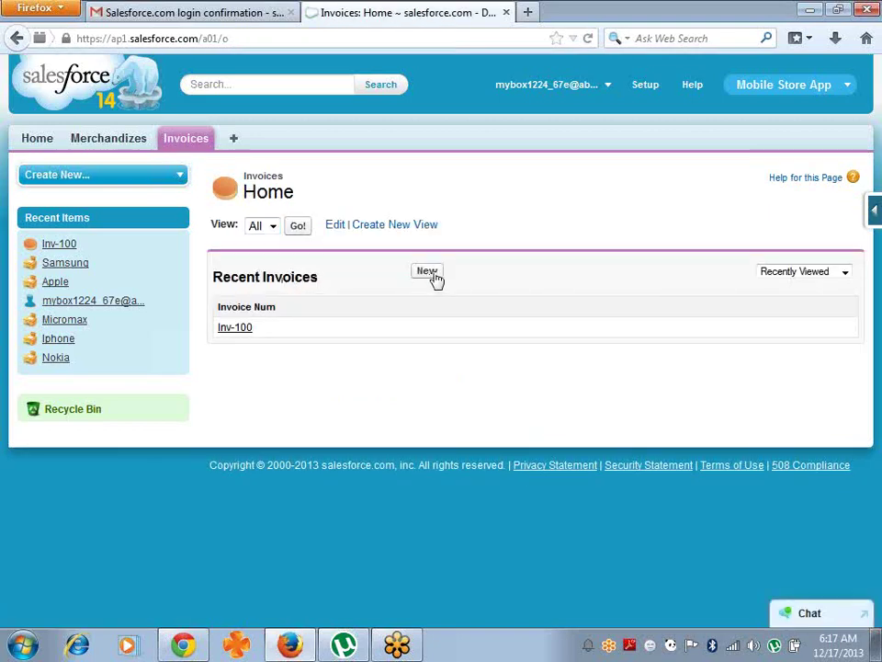
# - Enter a new invoice's customer name and address and save it
pyautogui.click(435, 276)
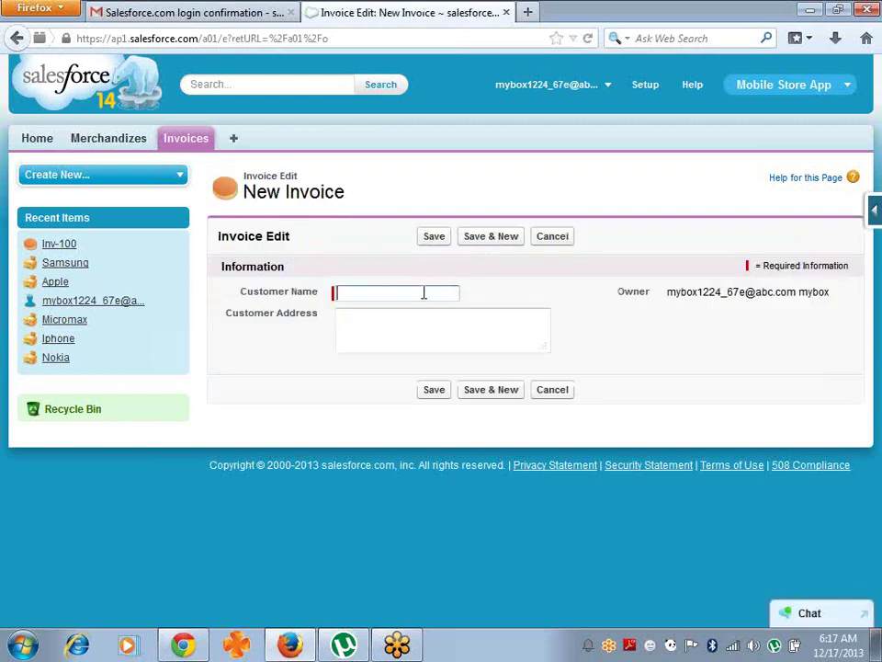
pyautogui.write('jesh')
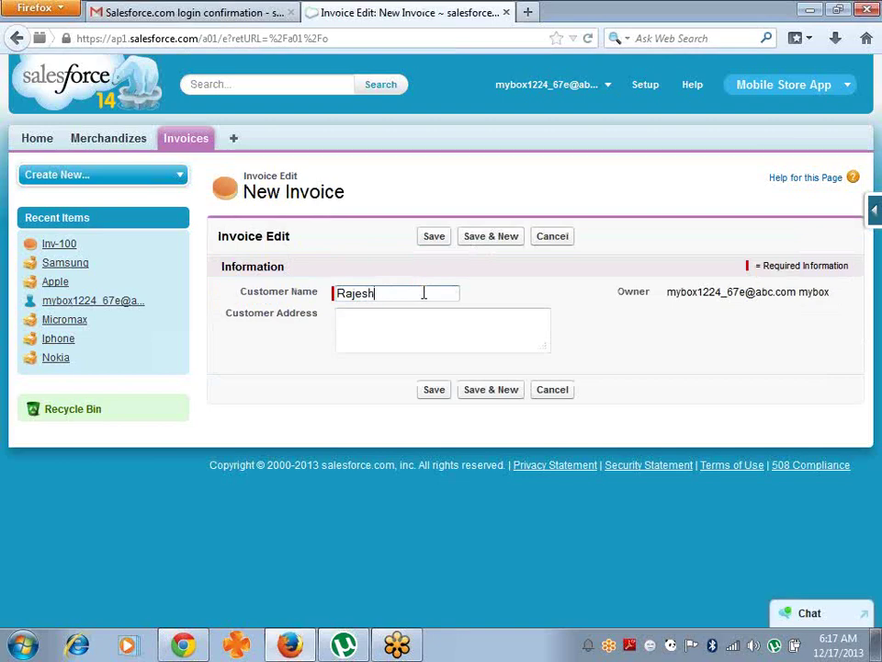
pyautogui.press('Tab')
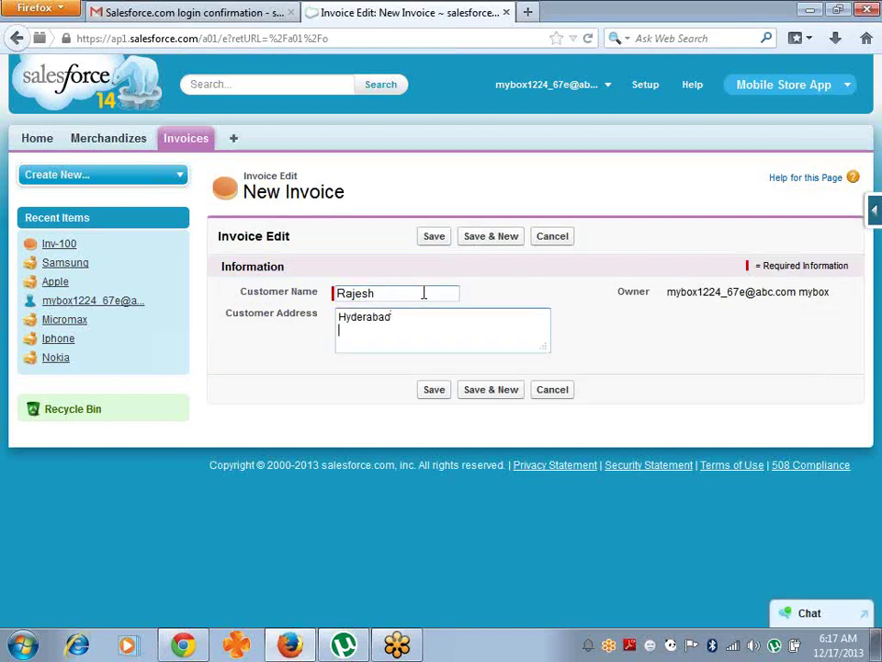
pyautogui.press('Return')
pyautogui.click(430, 238)
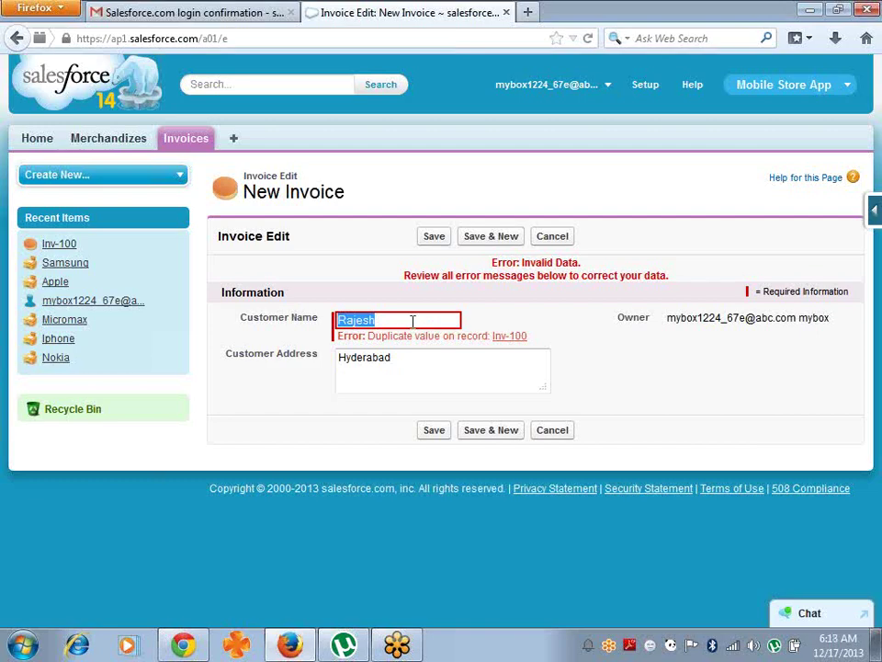
# - Append 1 to the duplicate customer name, save Inv-102, and return to the Invoices list
pyautogui.click(413, 321)
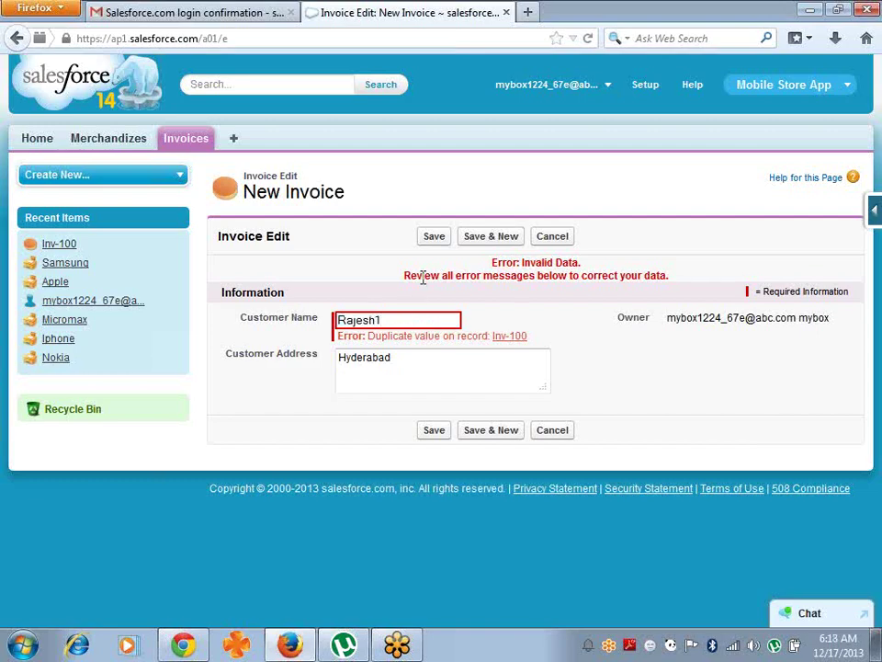
pyautogui.write('1')
pyautogui.click(432, 237)
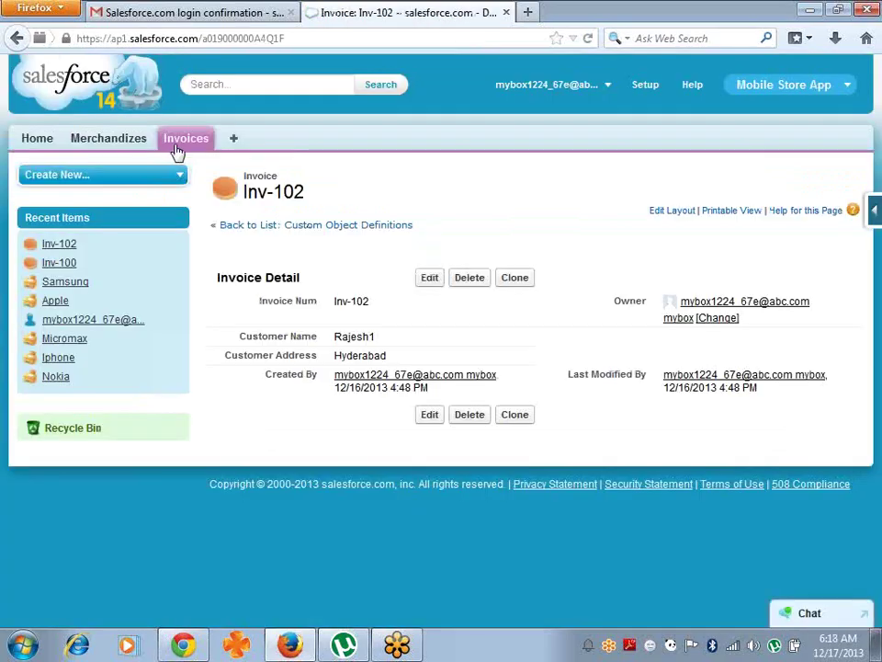
pyautogui.click(191, 144)
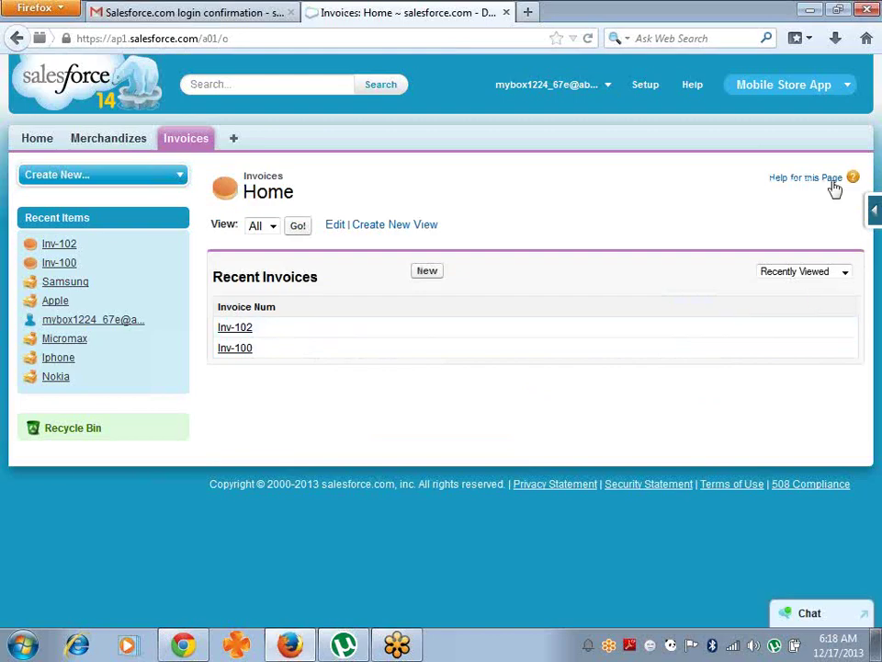
# - Re-maximize the Firefox window and open the Force.com quick-access menu
pyautogui.moveTo(868, 24); pyautogui.dragTo(878, 87)
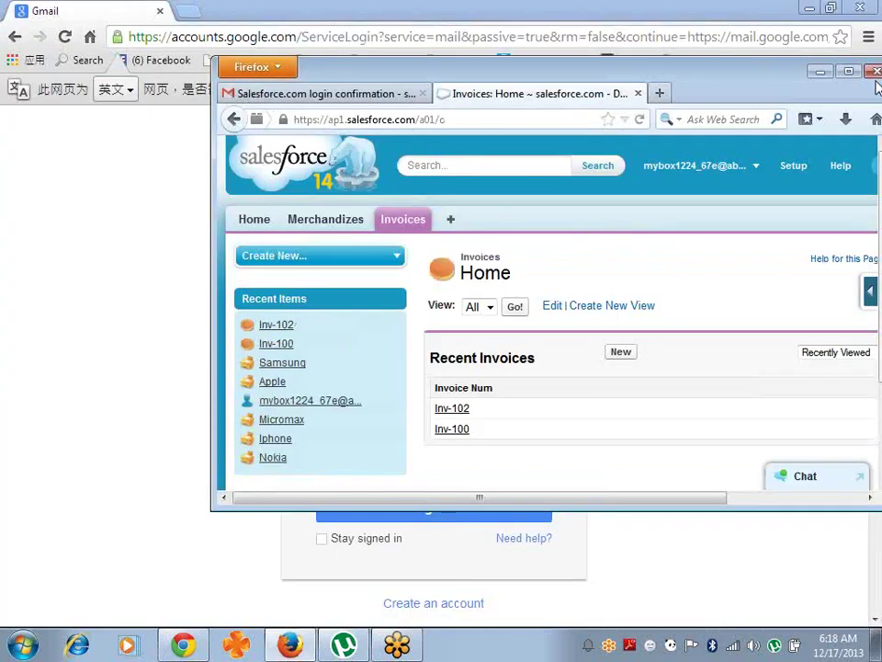
pyautogui.doubleClick(746, 84)
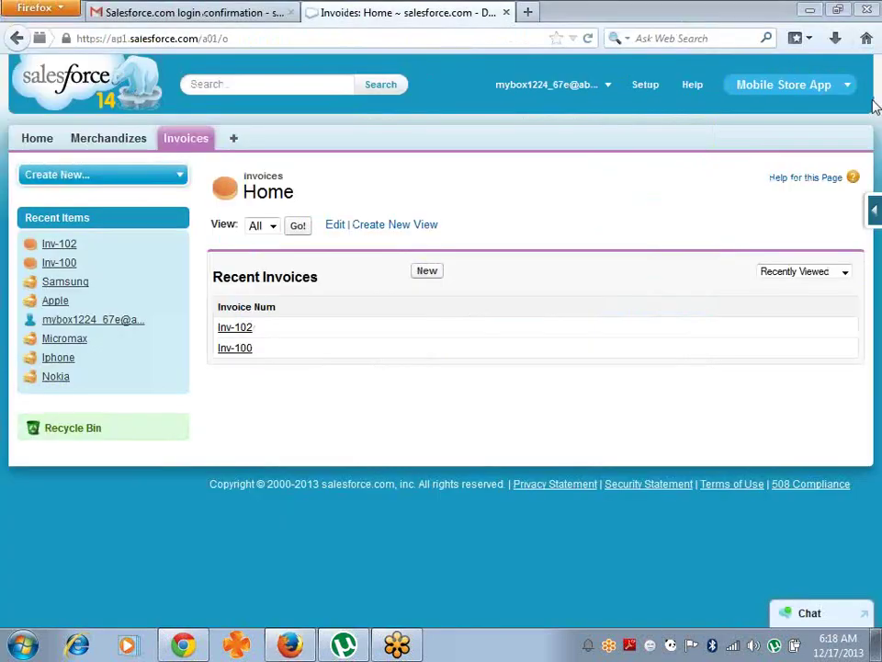
pyautogui.click(874, 210)
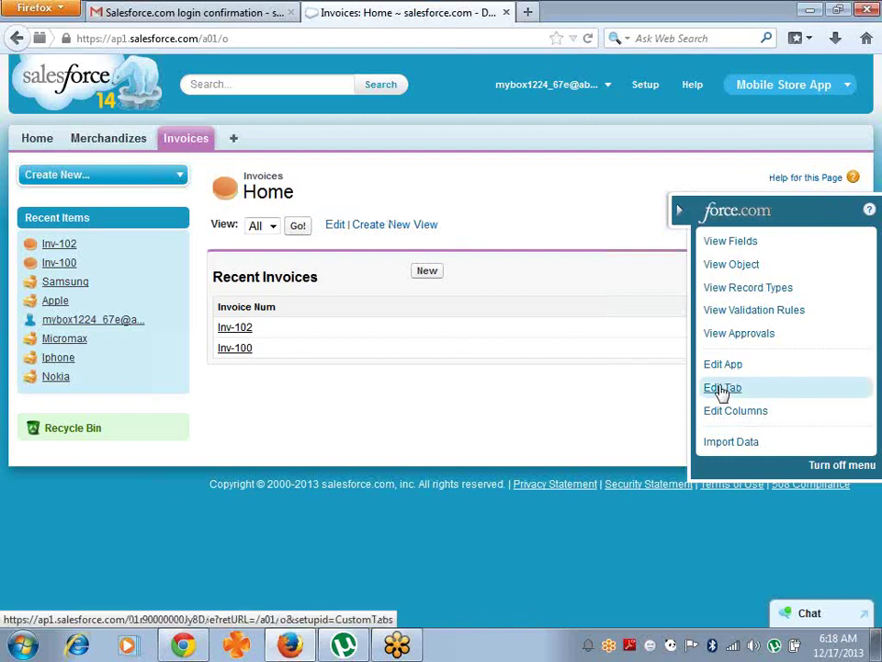
# - Add Customer Name and Customer Address as columns in the Invoices list, save, then go to Setup
pyautogui.click(740, 419)
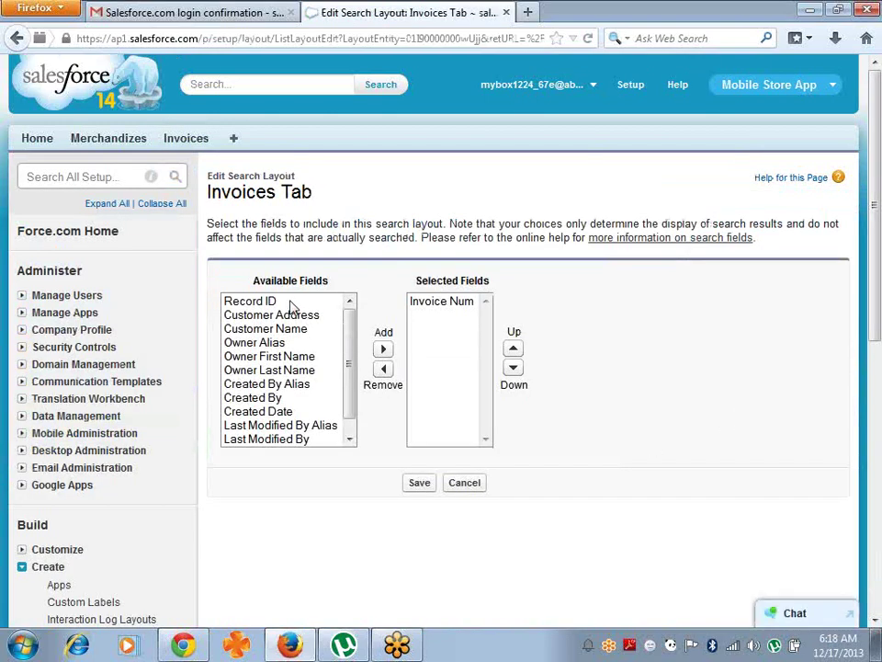
pyautogui.click(297, 337)
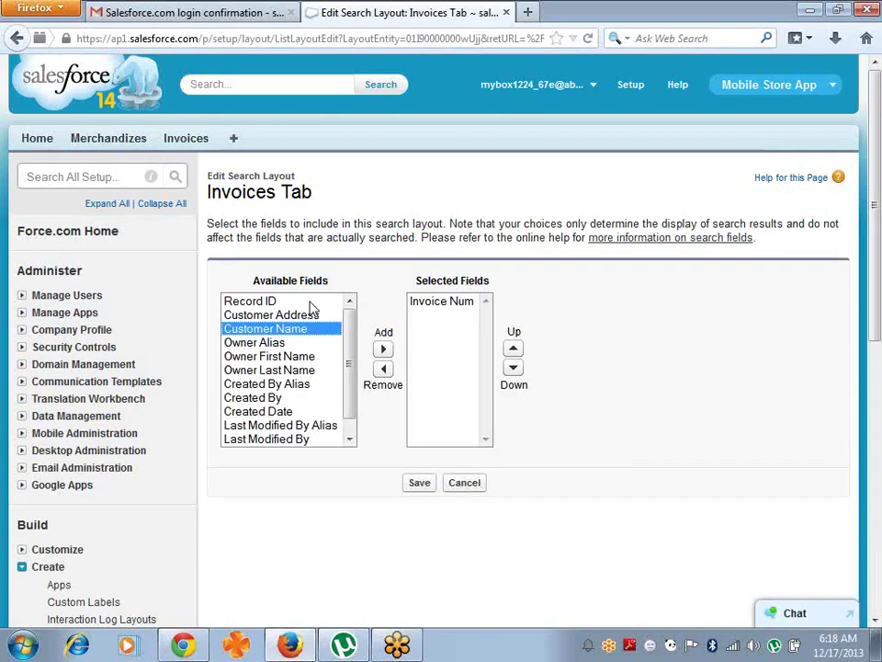
pyautogui.keyDown('ctrl'); pyautogui.click(306, 315); pyautogui.keyUp('ctrl')
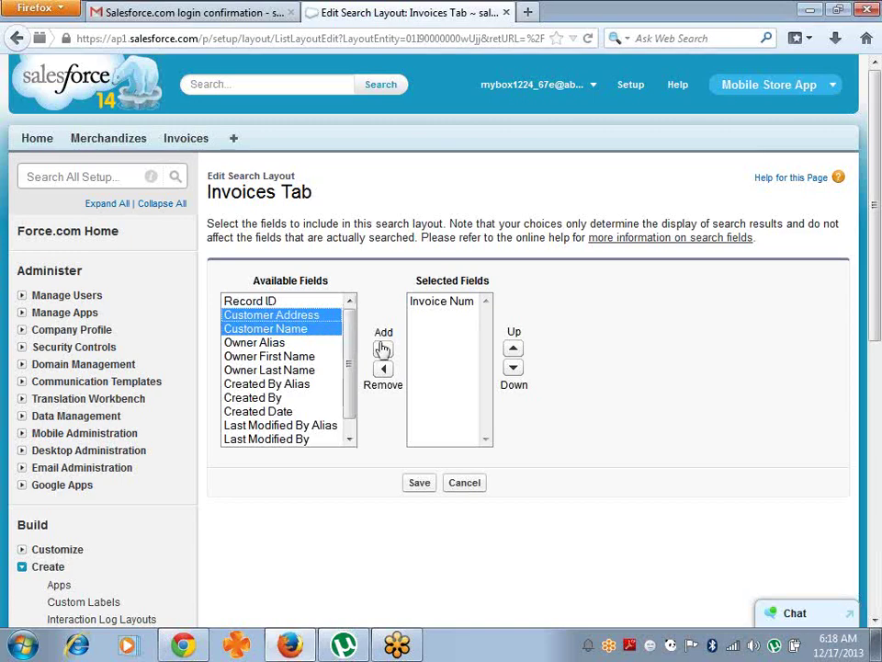
pyautogui.click(383, 350)
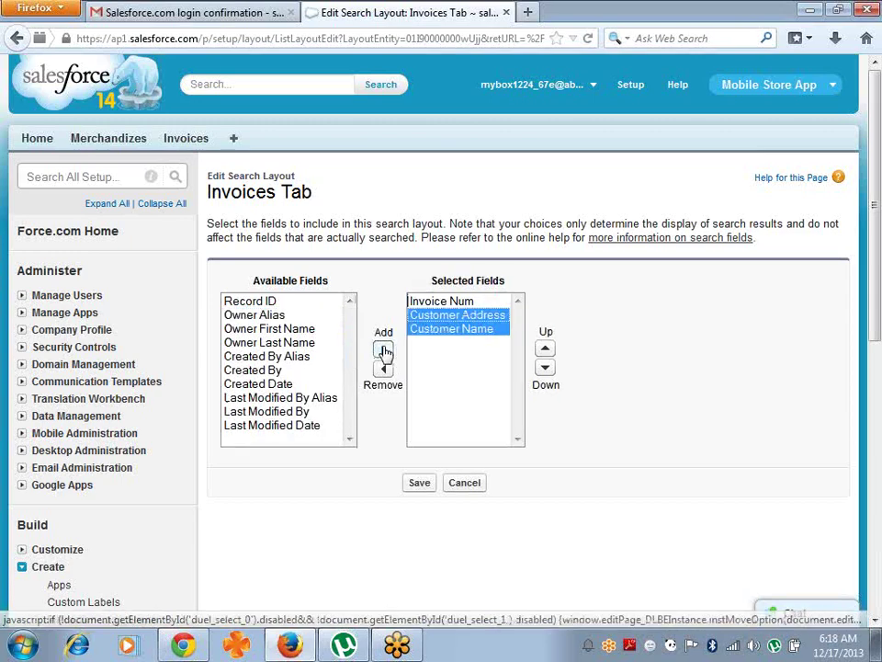
pyautogui.click(417, 482)
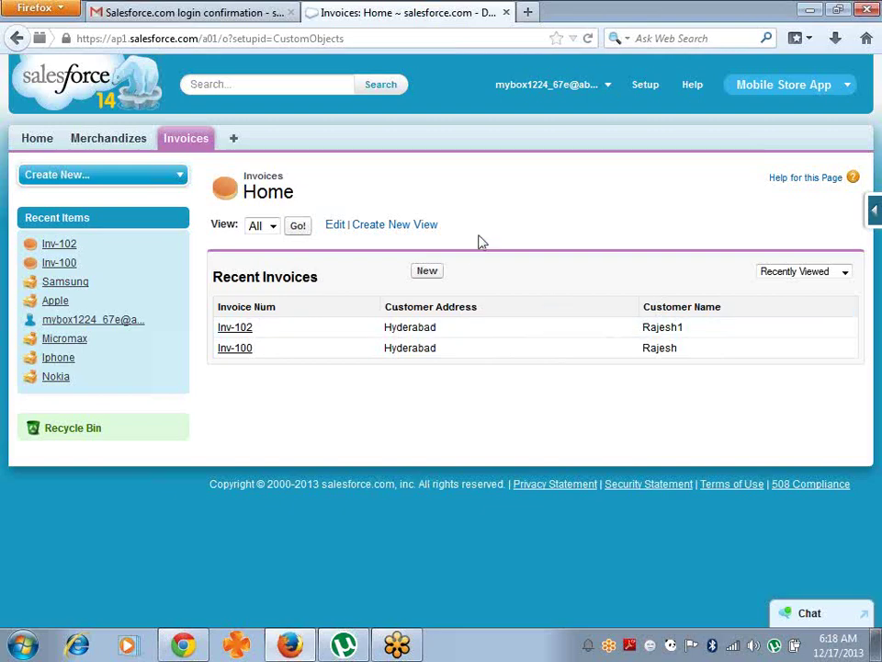
pyautogui.click(647, 85)
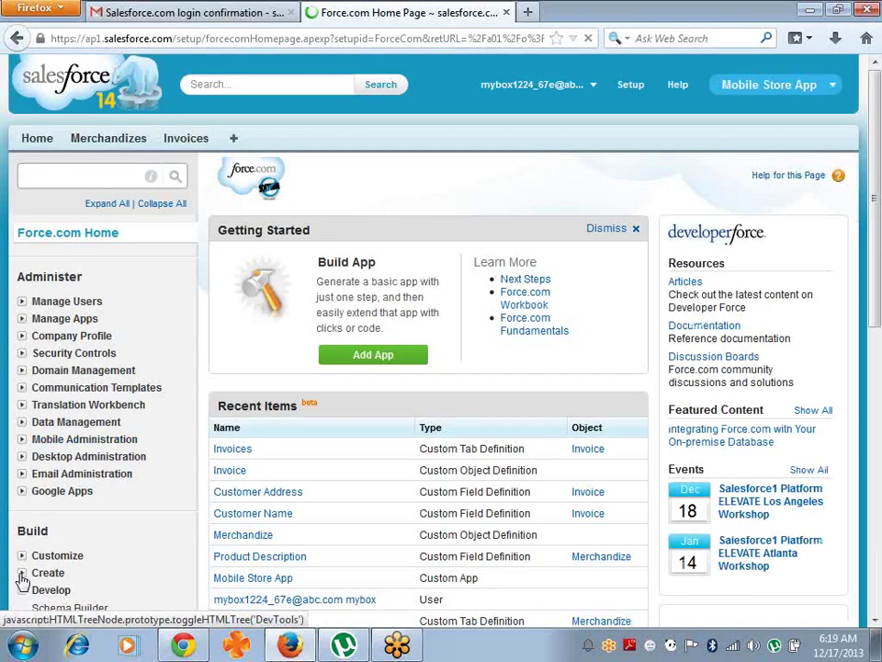
# - Review the Invoice object's definition under Build > Create > Objects, then return to the Invoices tab
pyautogui.click(24, 573)
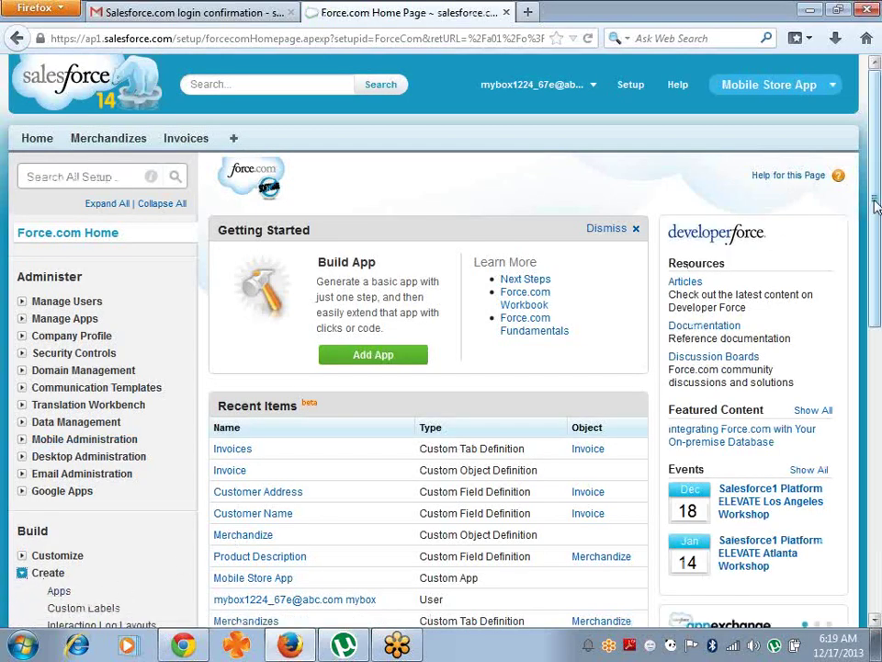
pyautogui.moveTo(876, 207); pyautogui.dragTo(878, 276)
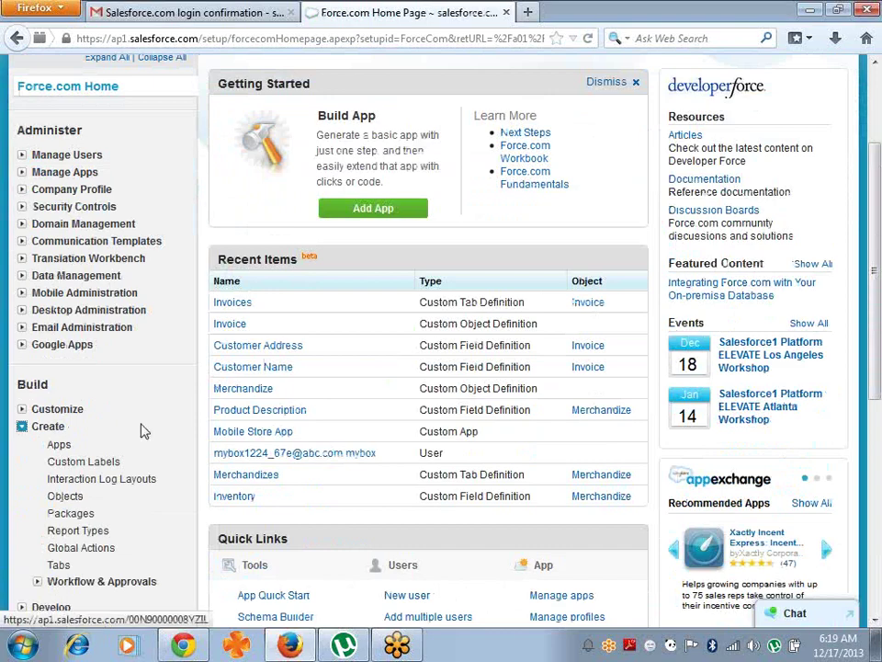
pyautogui.click(63, 498)
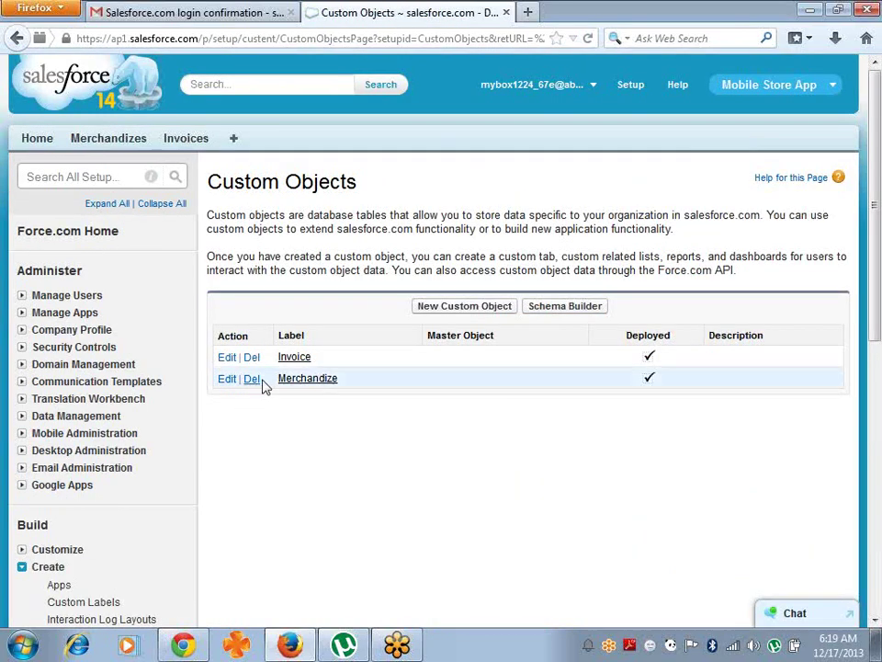
pyautogui.click(294, 361)
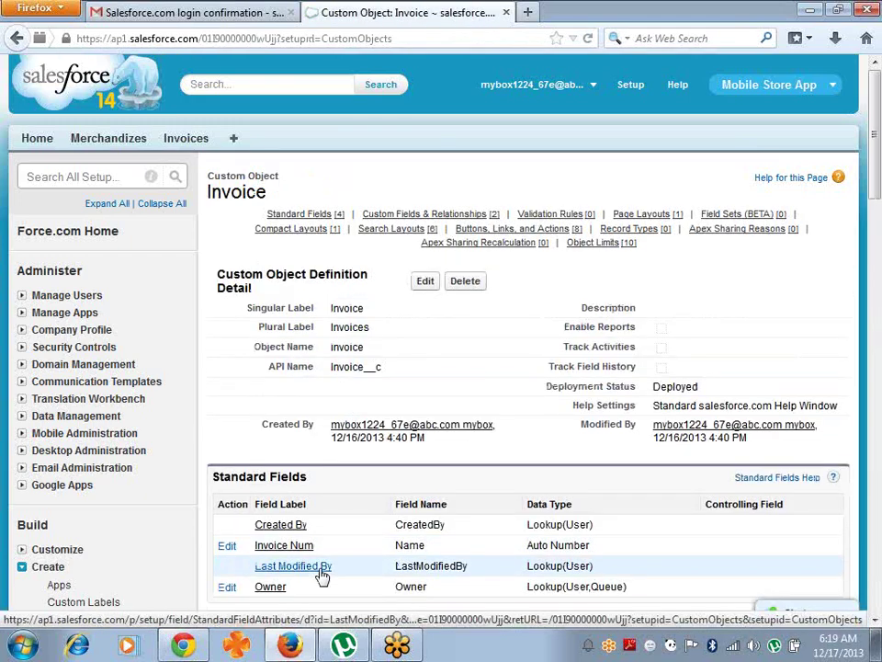
pyautogui.click(186, 143)
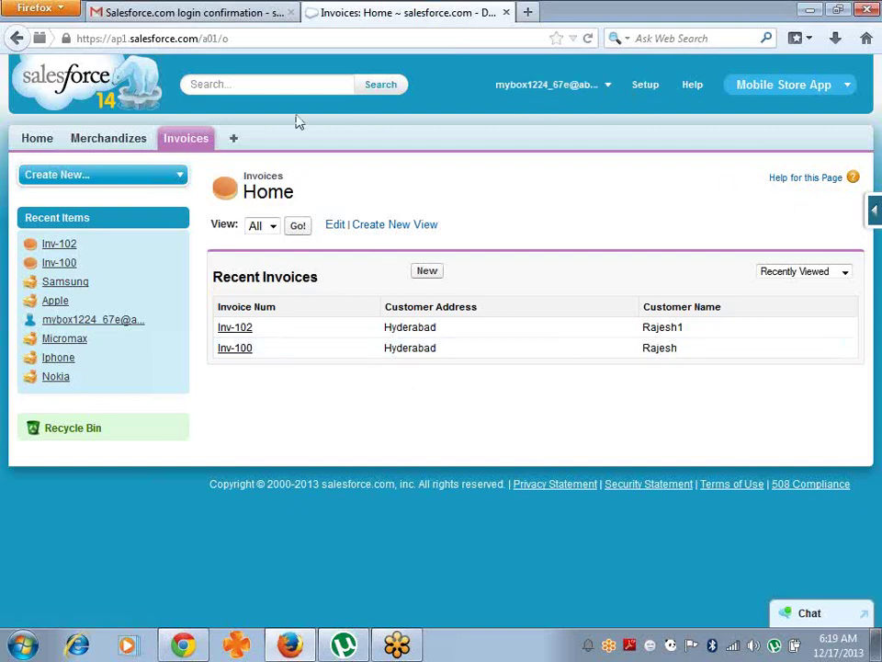
# - Open the Invoice object's field list via View Fields and begin a new custom field
pyautogui.moveTo(874, 217)
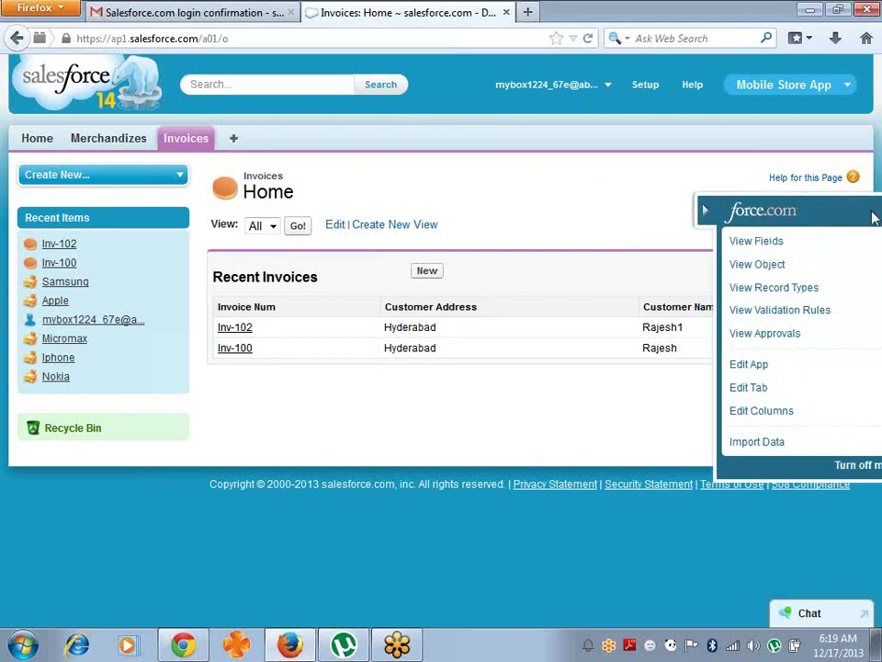
pyautogui.click(729, 241)
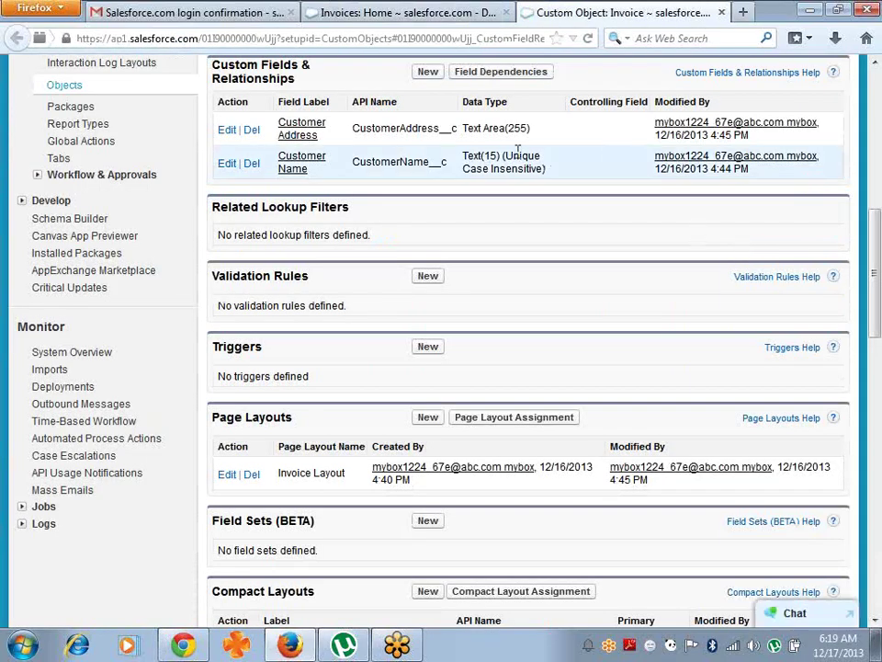
pyautogui.click(303, 134)
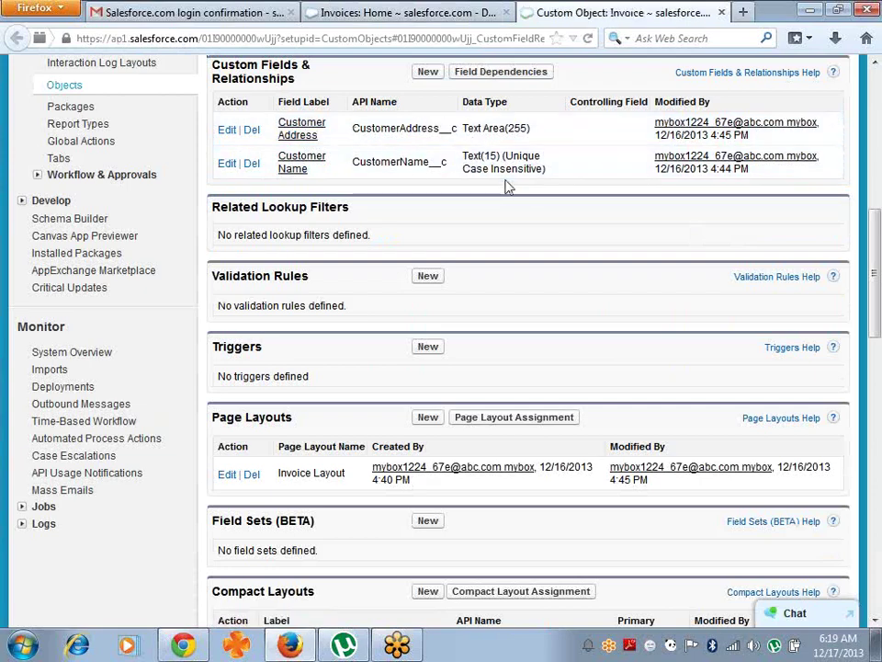
pyautogui.click(428, 74)
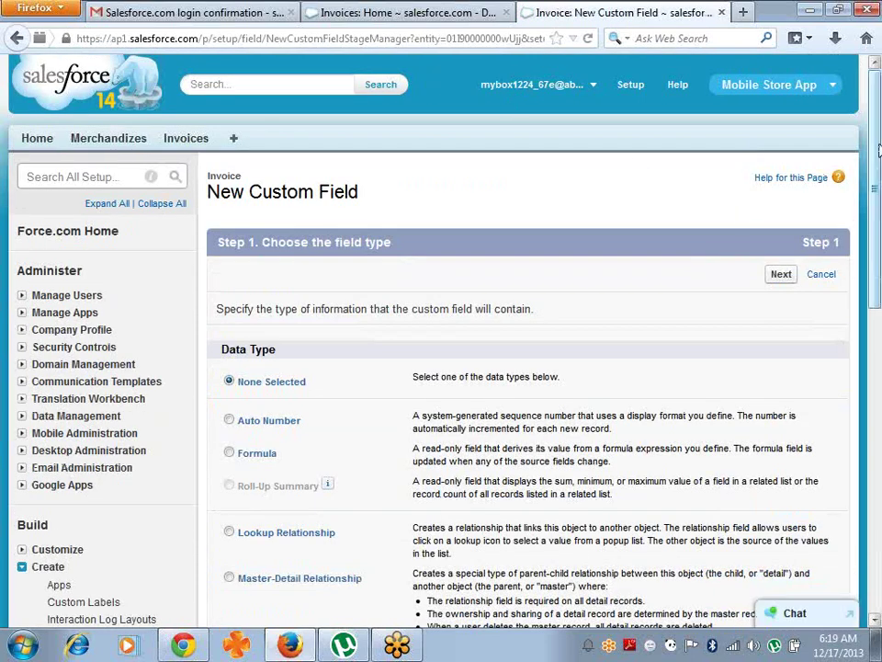
# - Choose Picklist as the data type and label the field Designation
pyautogui.moveTo(878, 150); pyautogui.dragTo(877, 455)
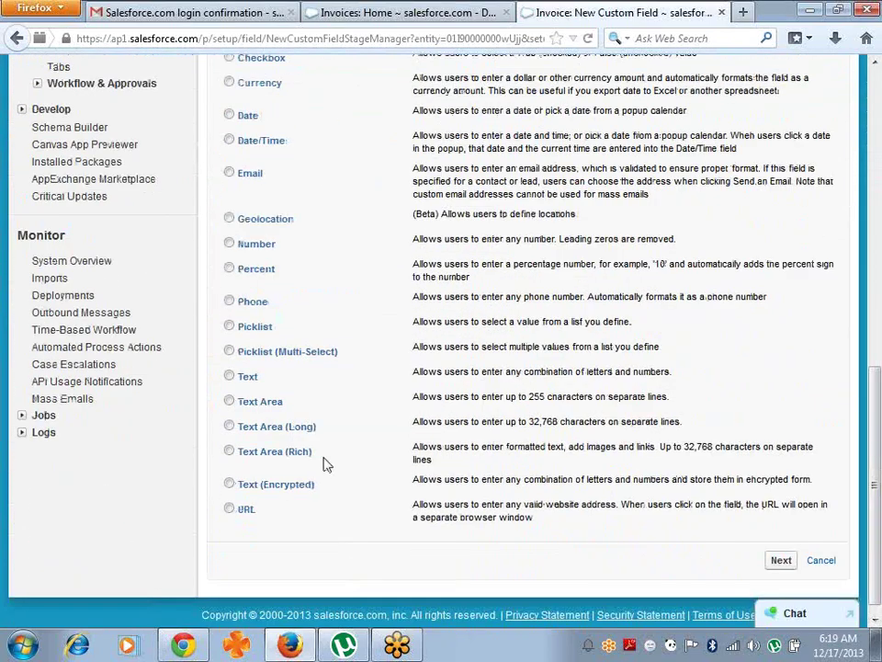
pyautogui.click(231, 328)
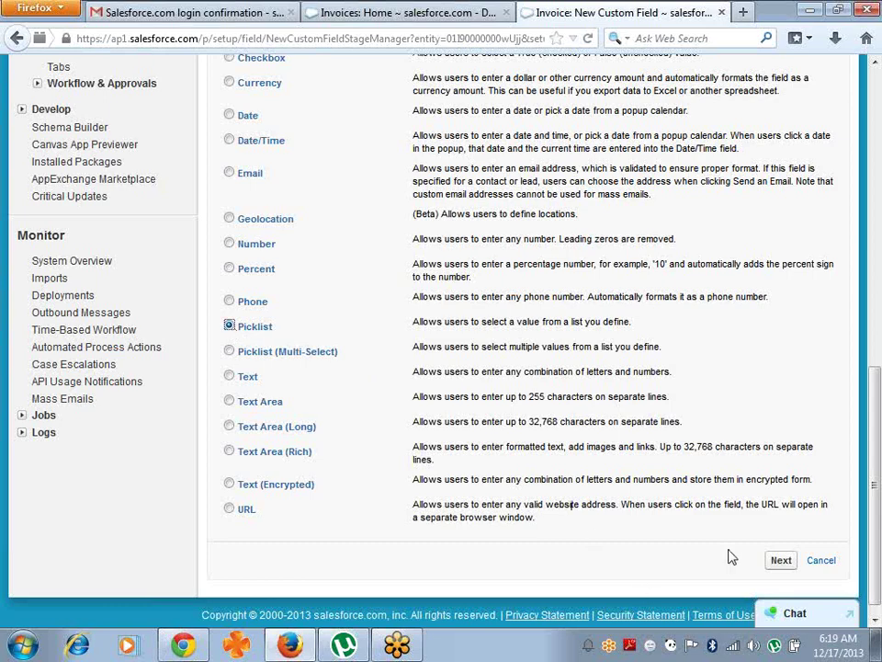
pyautogui.click(779, 561)
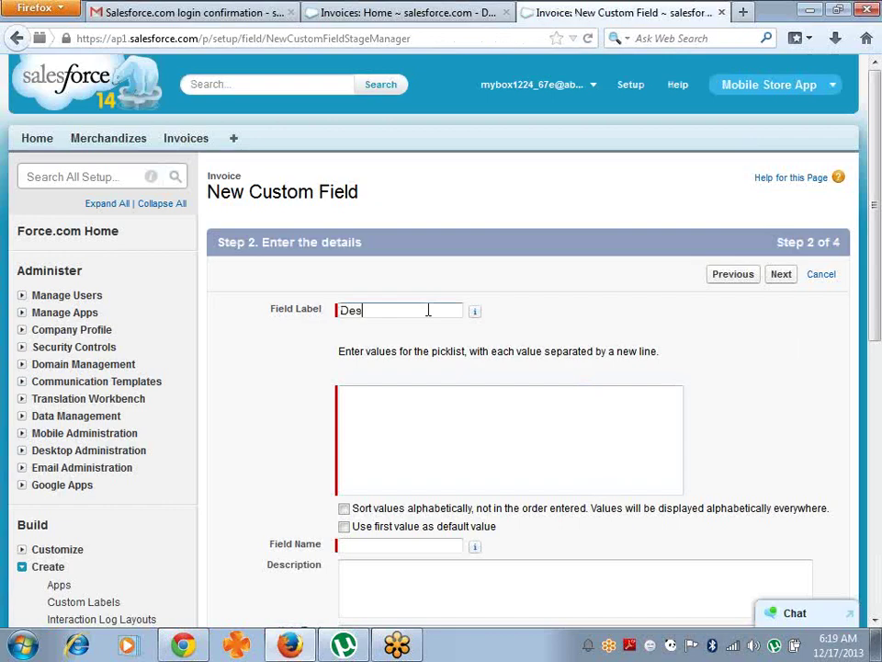
pyautogui.press('Tab')
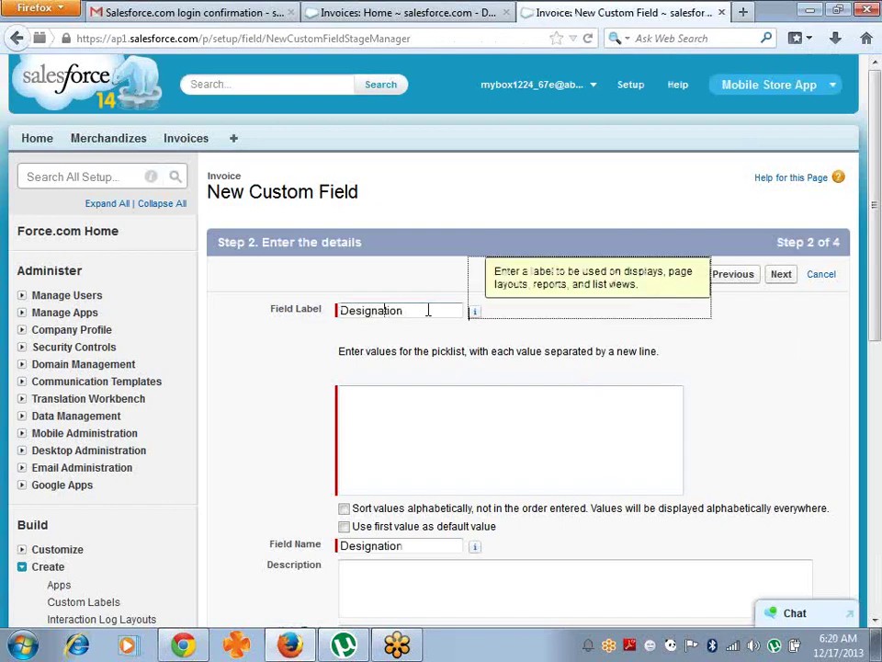
# - Enter the values B.Tech, M.Tech, MCA and M.SC, with B.Tech moved to the top
pyautogui.click(369, 412)
pyautogui.write('M.Tech')
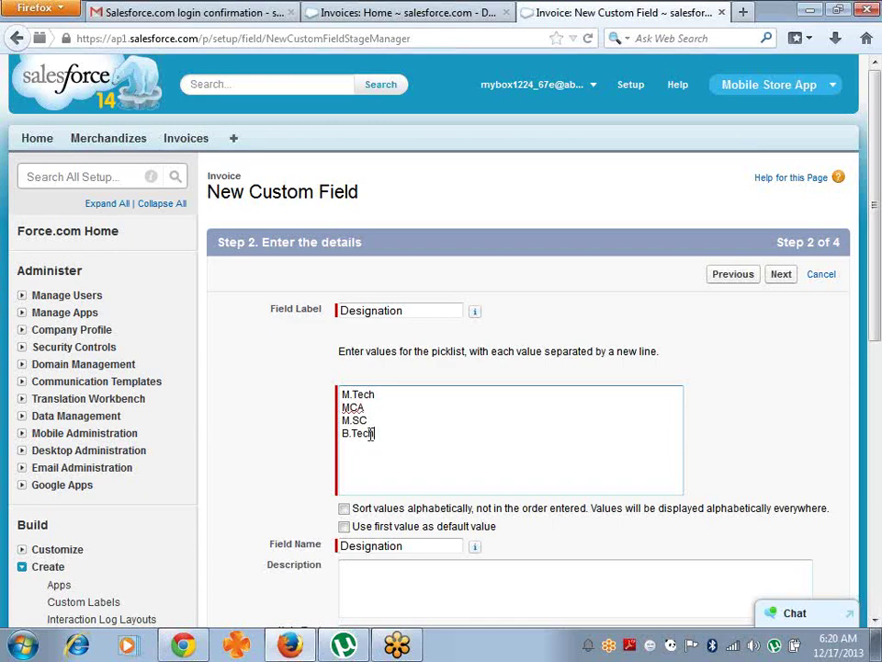
pyautogui.moveTo(383, 433); pyautogui.dragTo(335, 436)
pyautogui.hotkey('ctrl', 'c')
pyautogui.press('Delete')
pyautogui.press('Return')
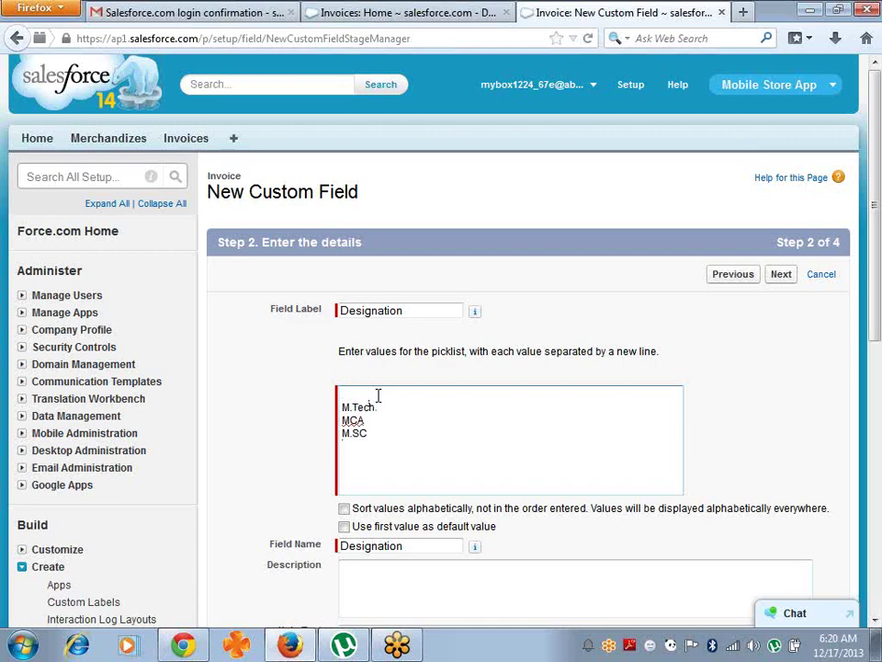
pyautogui.click(376, 394)
pyautogui.hotkey('ctrl', 'v')
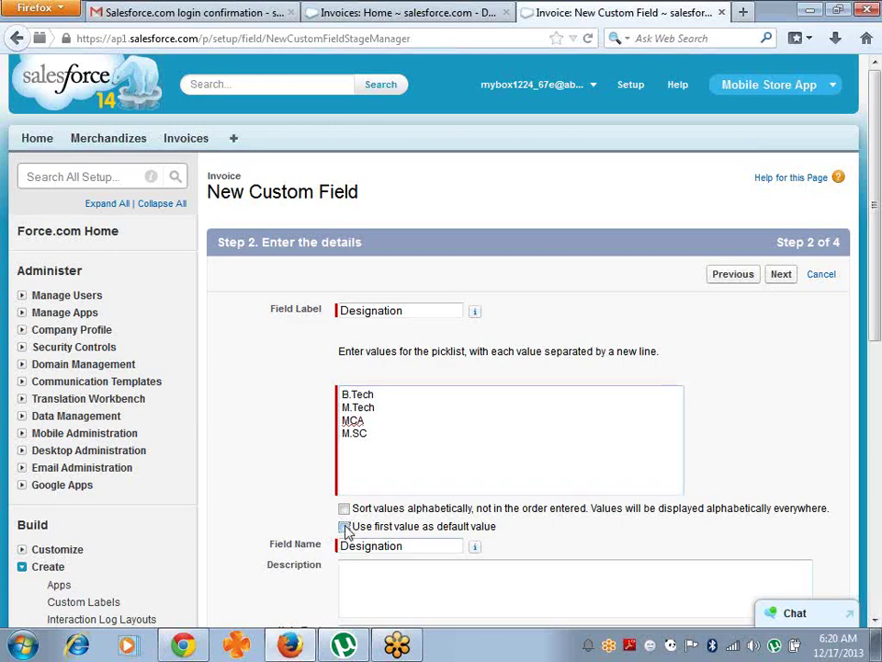
# - Make the first value the default and save Designation onto the Invoice Layout
pyautogui.click(346, 527)
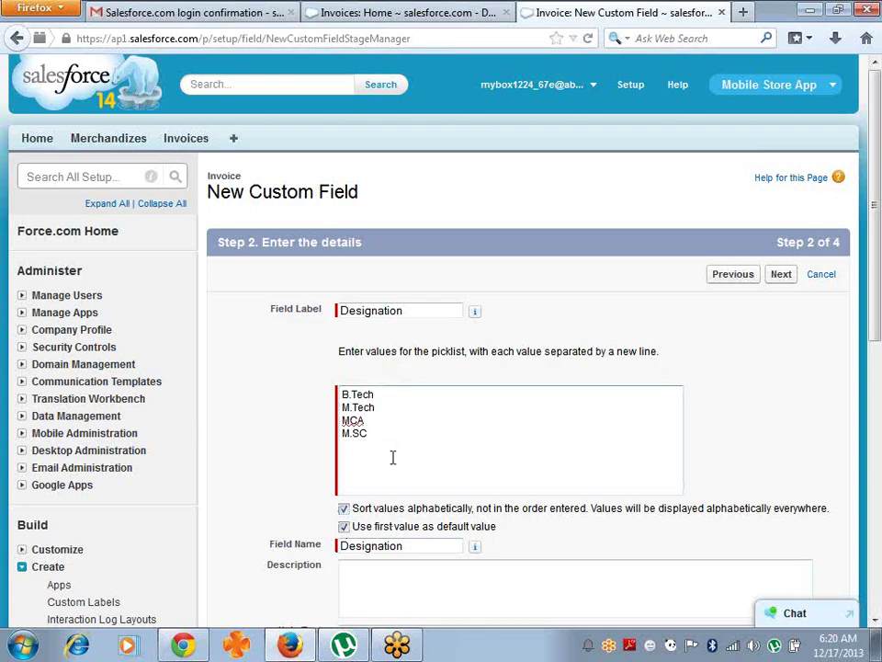
pyautogui.click(783, 276)
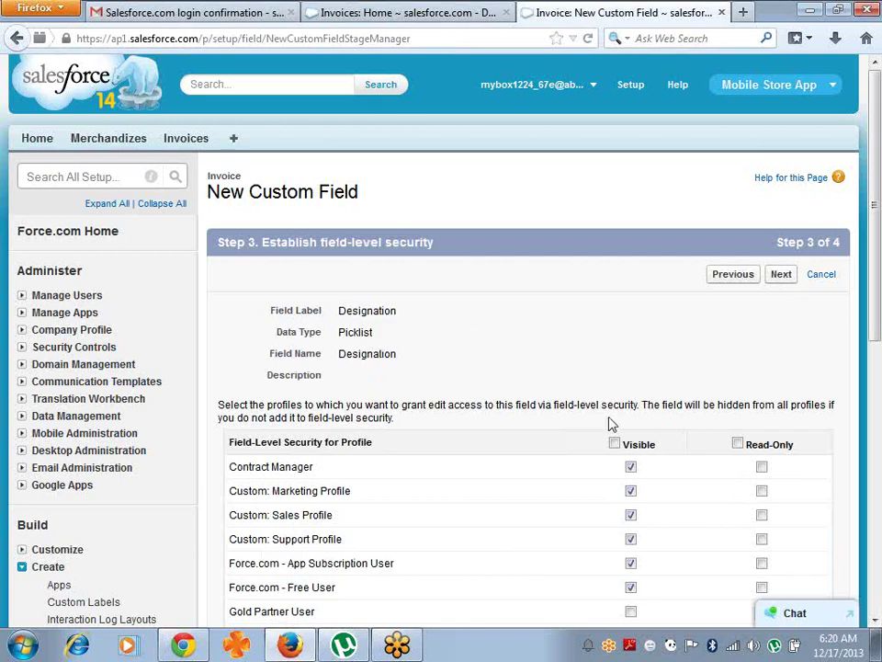
pyautogui.click(781, 275)
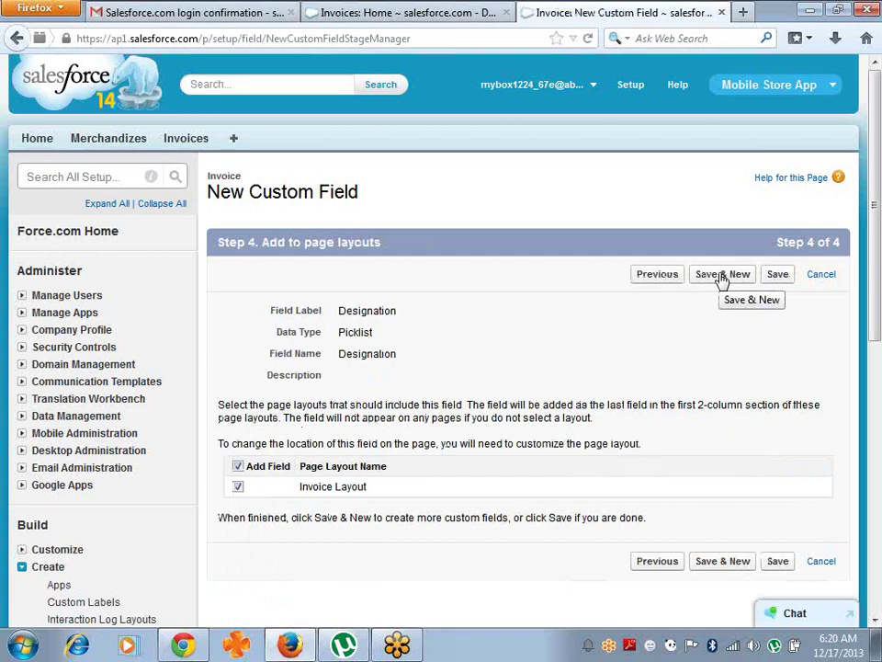
pyautogui.click(724, 275)
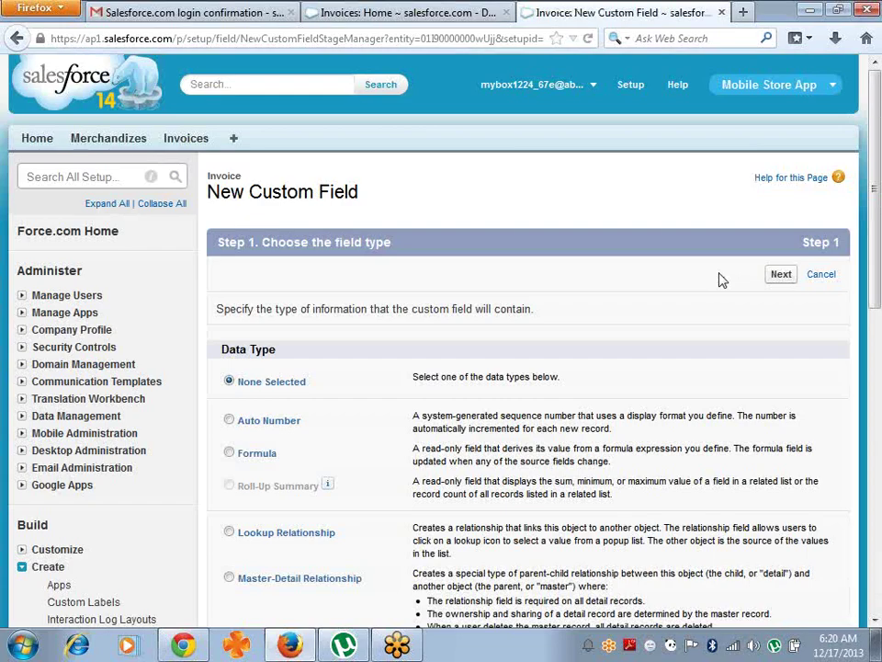
# - Choose the Date data type and label the field DoB
pyautogui.moveTo(877, 129); pyautogui.dragTo(879, 253)
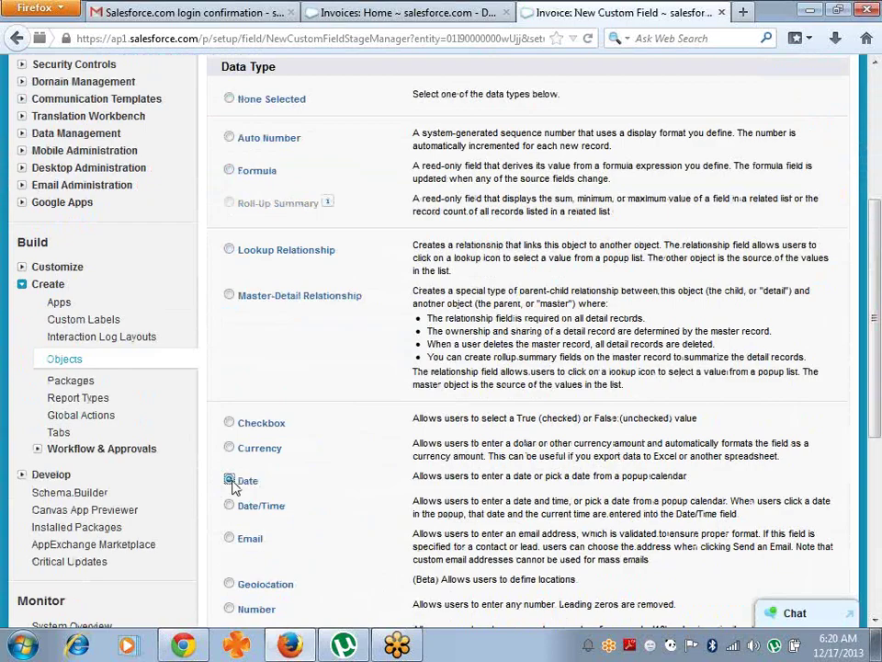
pyautogui.moveTo(879, 286); pyautogui.dragTo(880, 469)
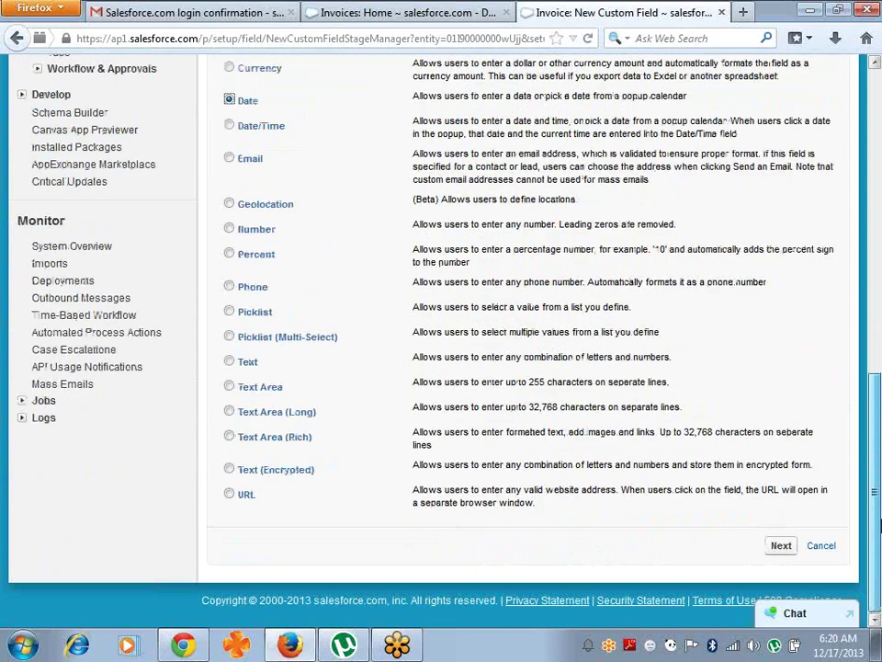
pyautogui.click(781, 546)
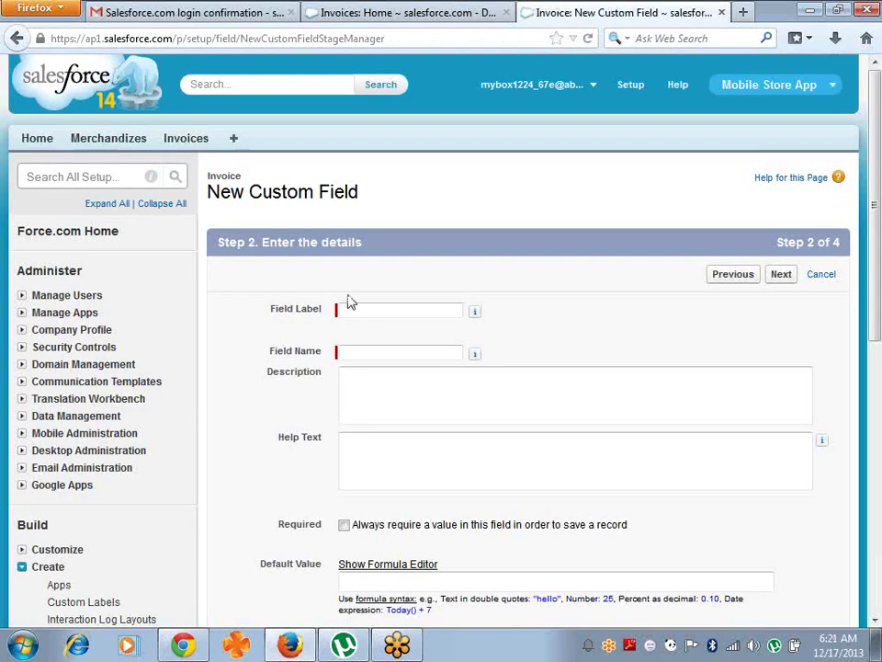
pyautogui.click(359, 310)
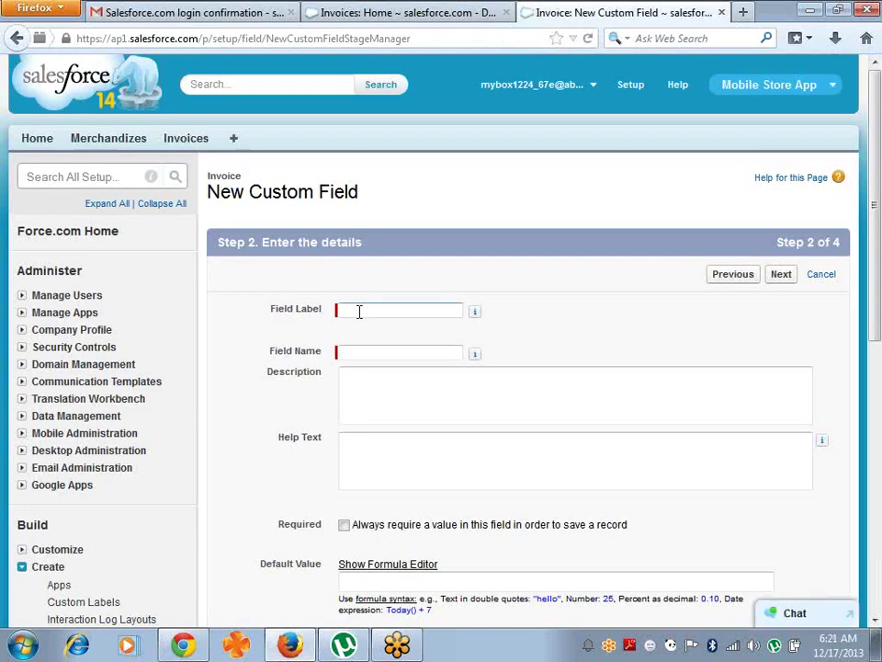
pyautogui.press('Tab')
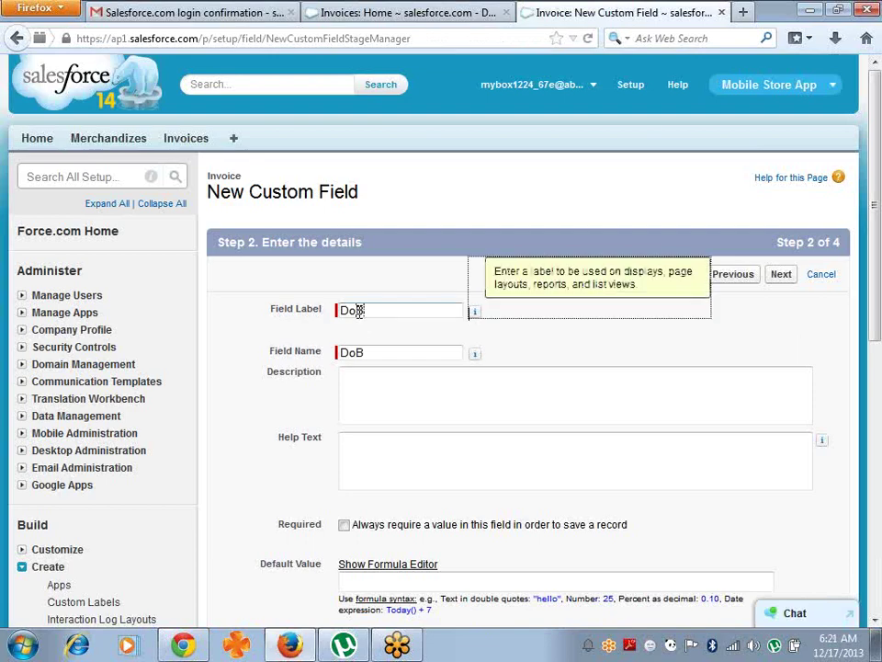
# - Keep the default settings and save the DoB field onto the Invoice Layout
pyautogui.click(607, 350)
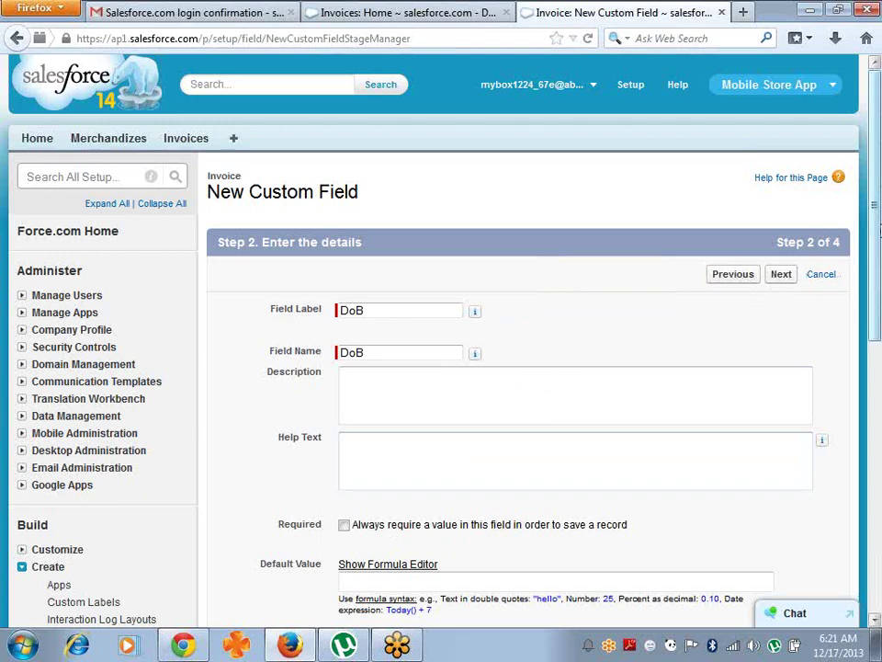
pyautogui.moveTo(879, 234); pyautogui.dragTo(879, 264)
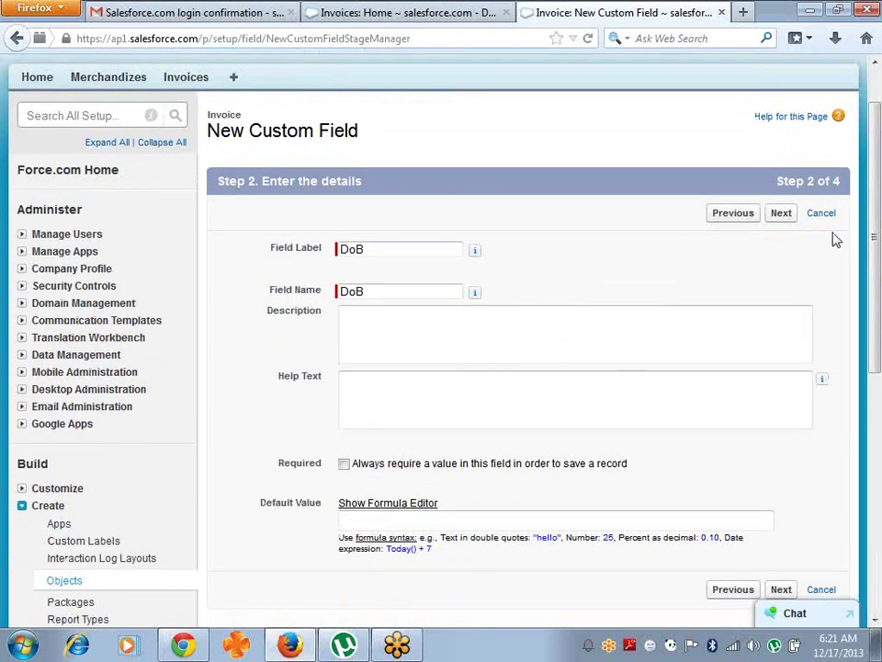
pyautogui.click(780, 214)
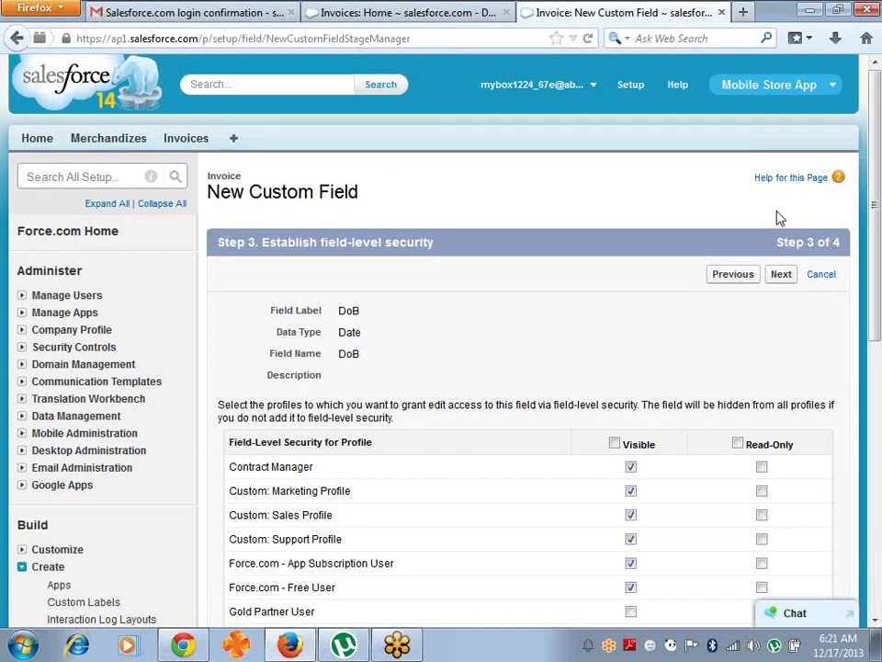
pyautogui.click(786, 278)
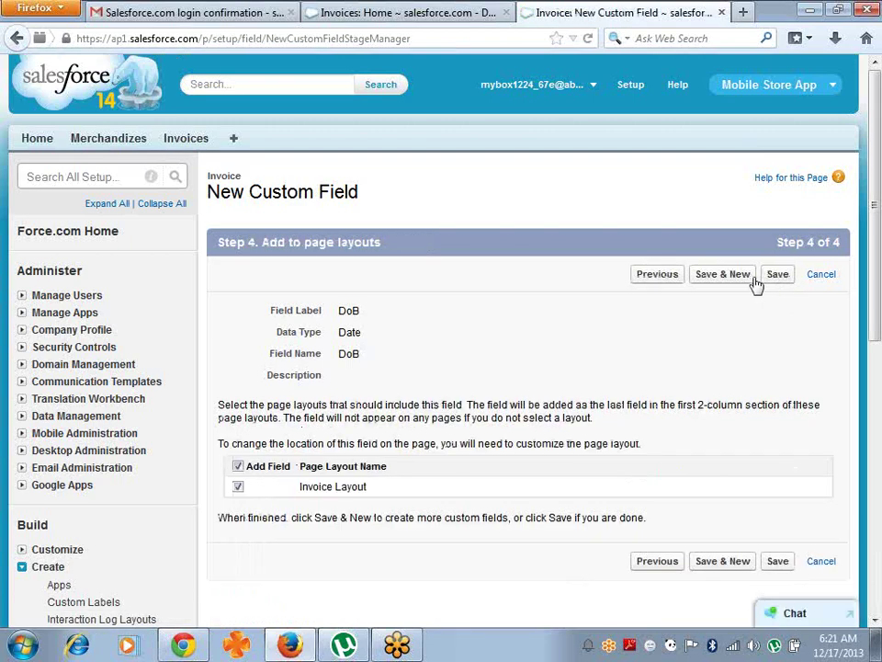
pyautogui.click(739, 281)
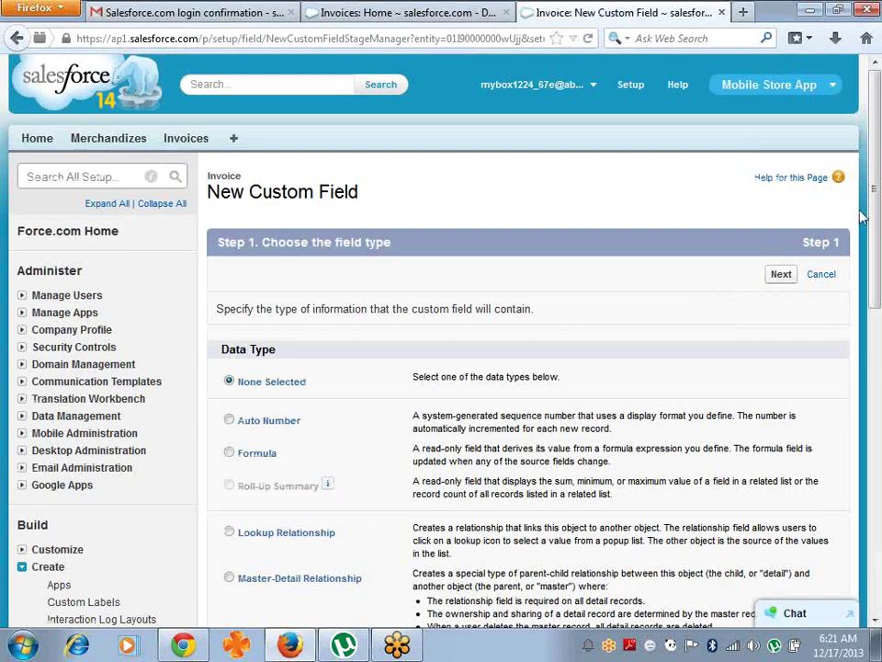
# - Choose Picklist (Multi-Select) as the data type and label the field Qualification
pyautogui.moveTo(878, 211); pyautogui.dragTo(879, 520)
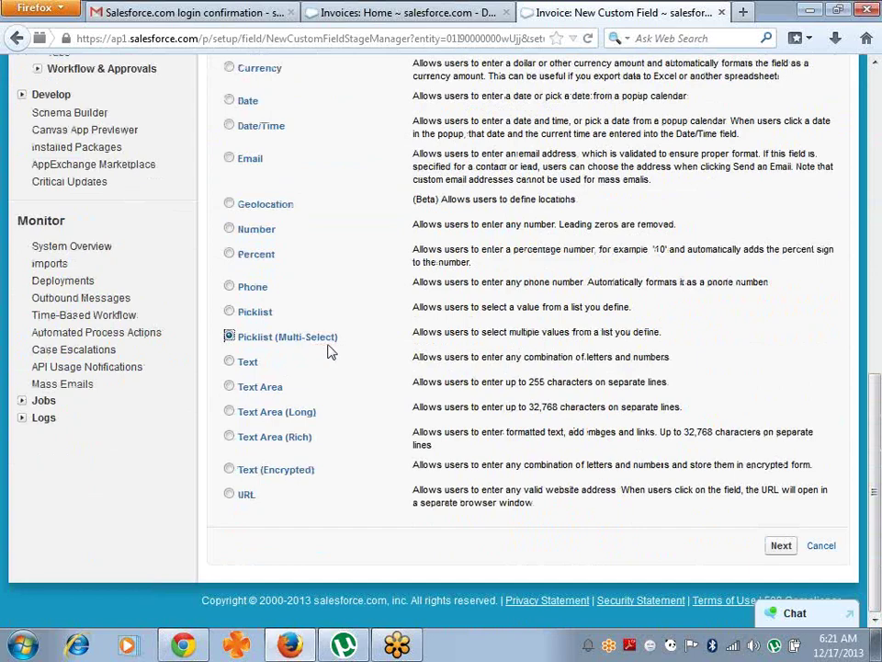
pyautogui.click(780, 547)
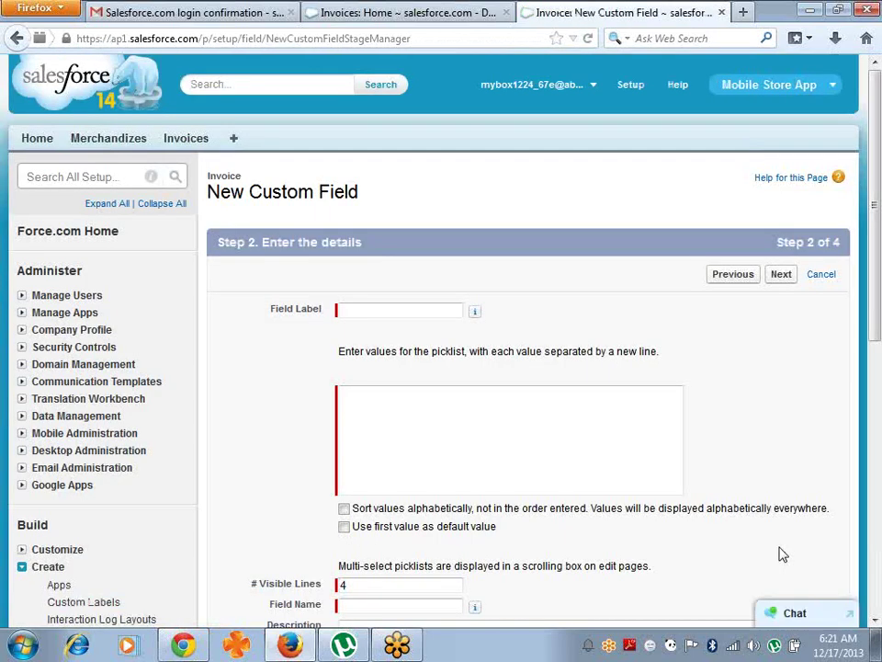
pyautogui.hotkey('shift', 'Tab')
pyautogui.click(443, 318)
pyautogui.write('Qualification')
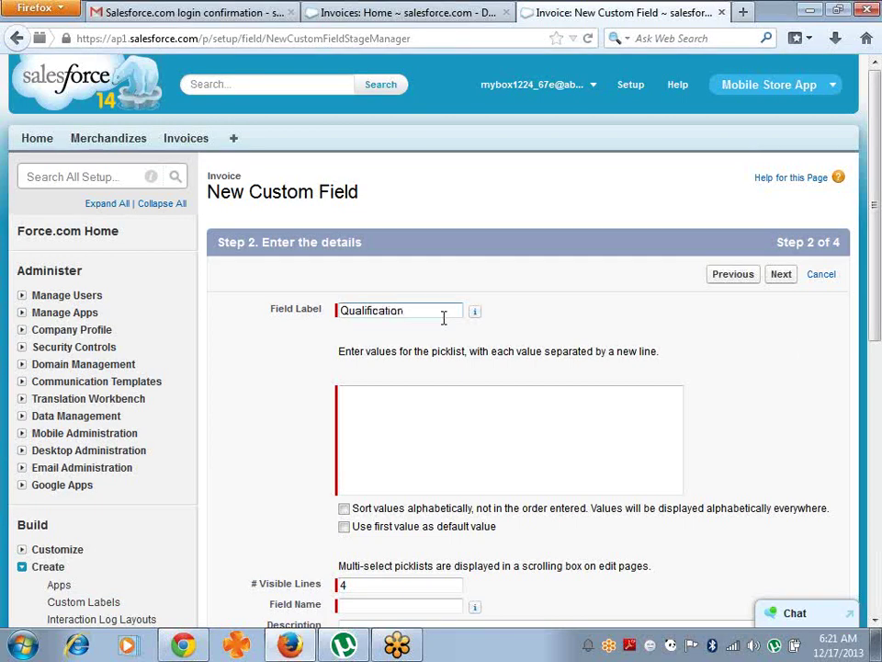
# - Enter values M.Tech, B.Tech, MCA, M.Sc and MBA, sort them alphabetically, and capitalise B.Tech
pyautogui.click(397, 394)
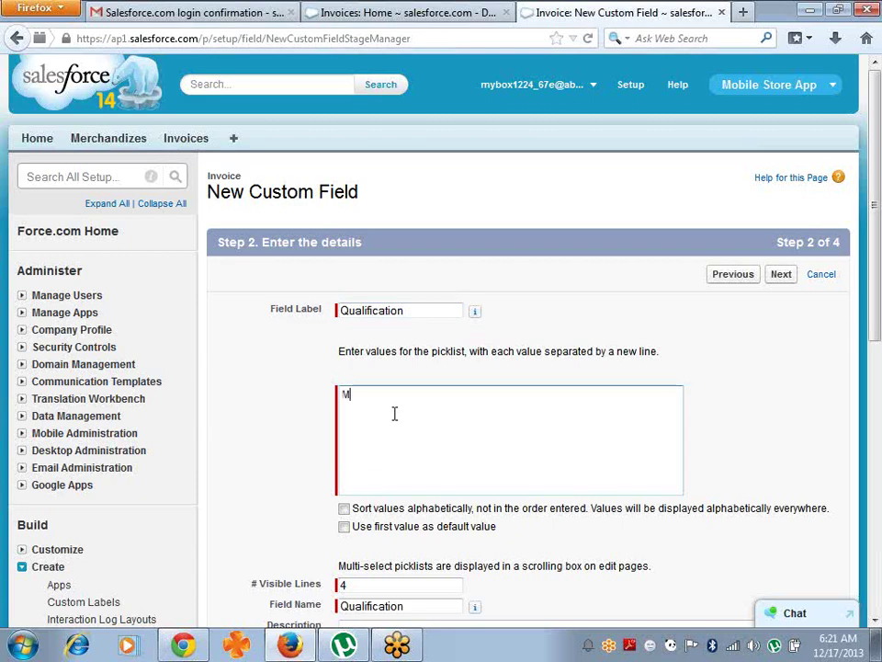
pyautogui.write('n')
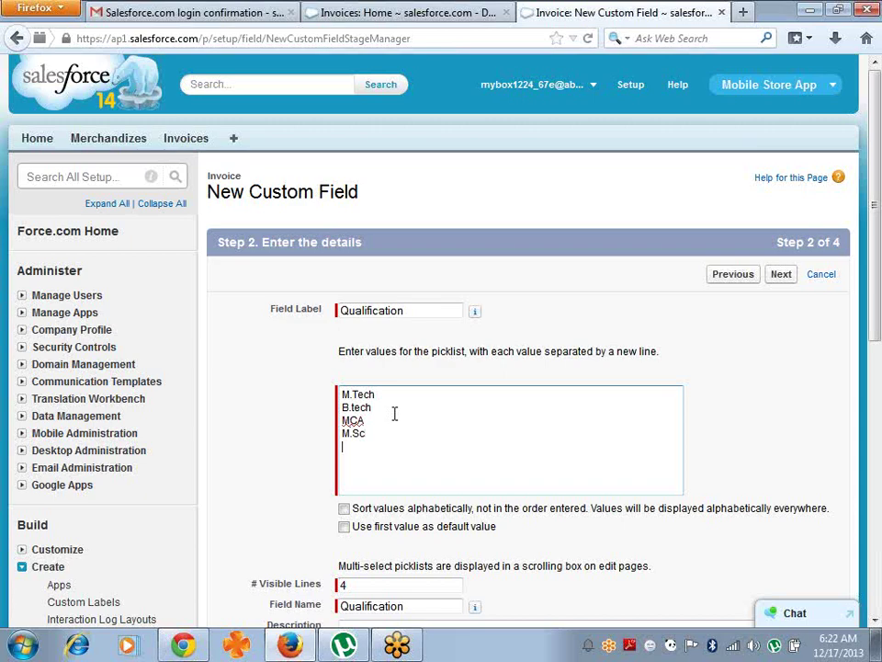
pyautogui.click(344, 508)
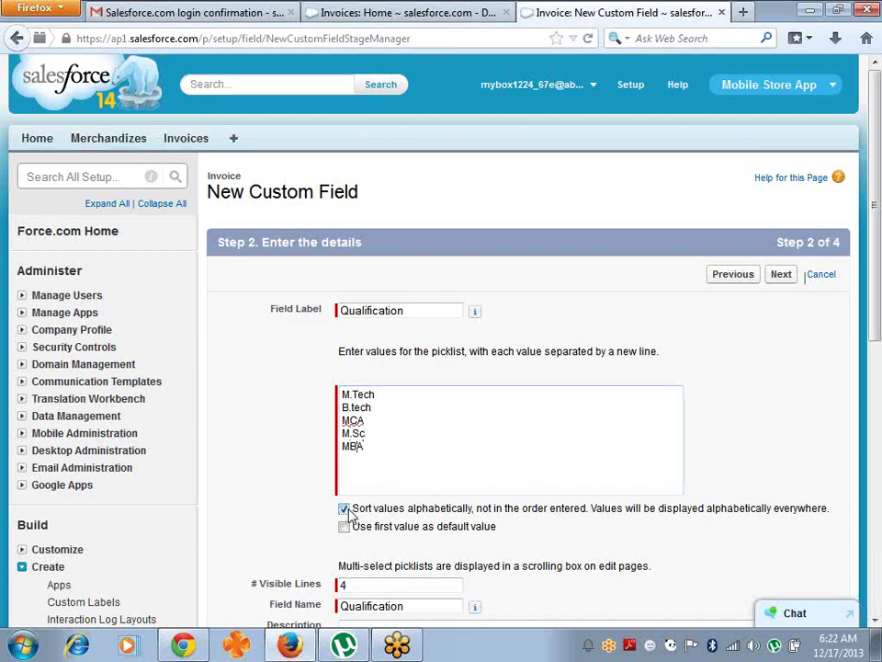
pyautogui.click(355, 410)
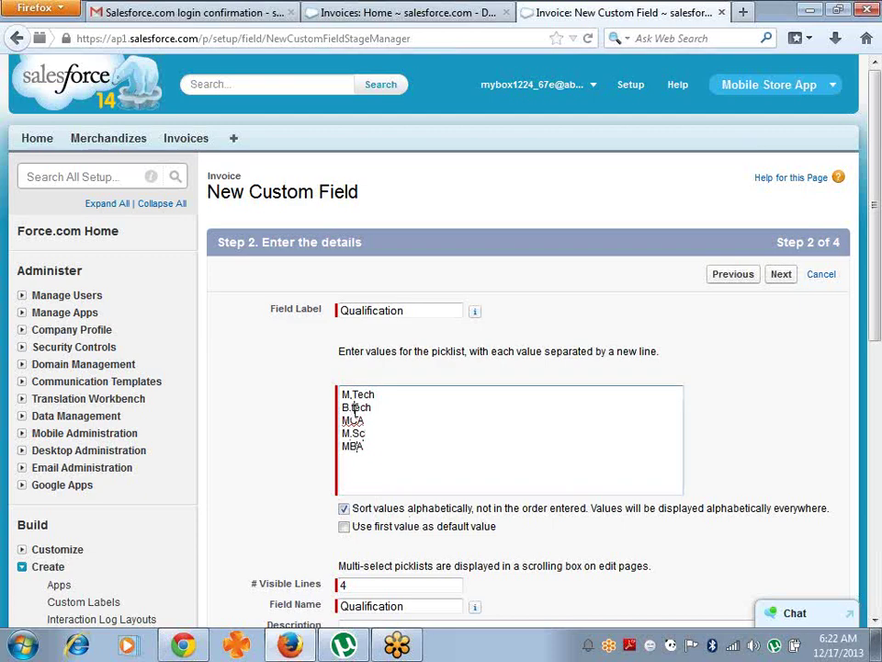
pyautogui.press('BackSpace')
pyautogui.write('T')
# - Save the Qualification field onto the Invoice Layout
pyautogui.click(781, 275)
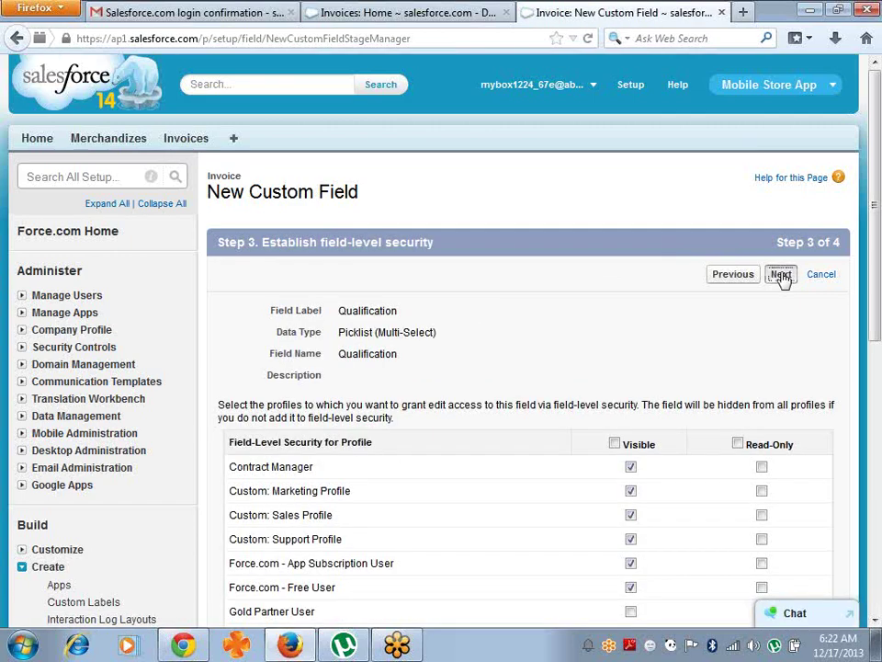
pyautogui.click(780, 276)
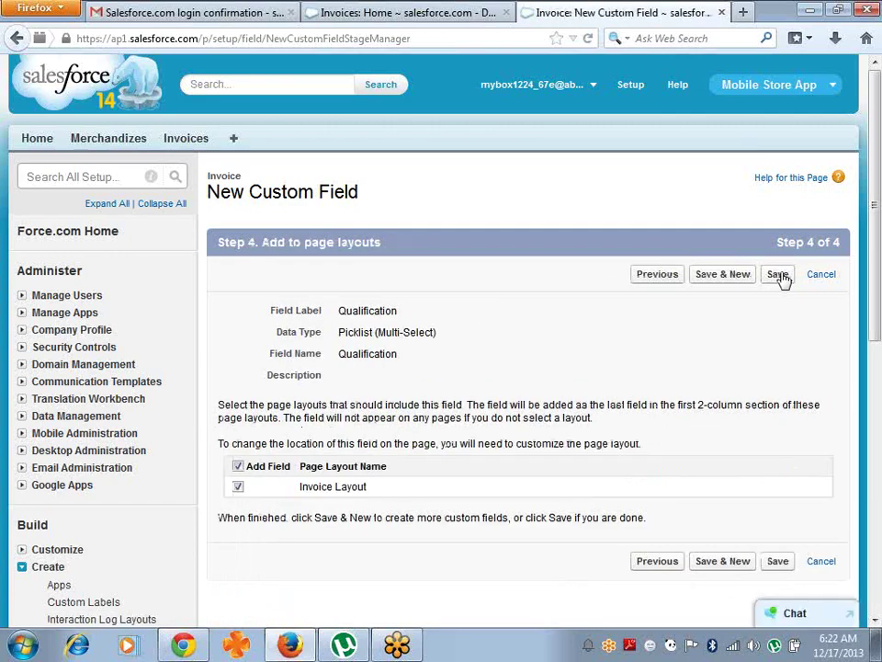
pyautogui.click(722, 281)
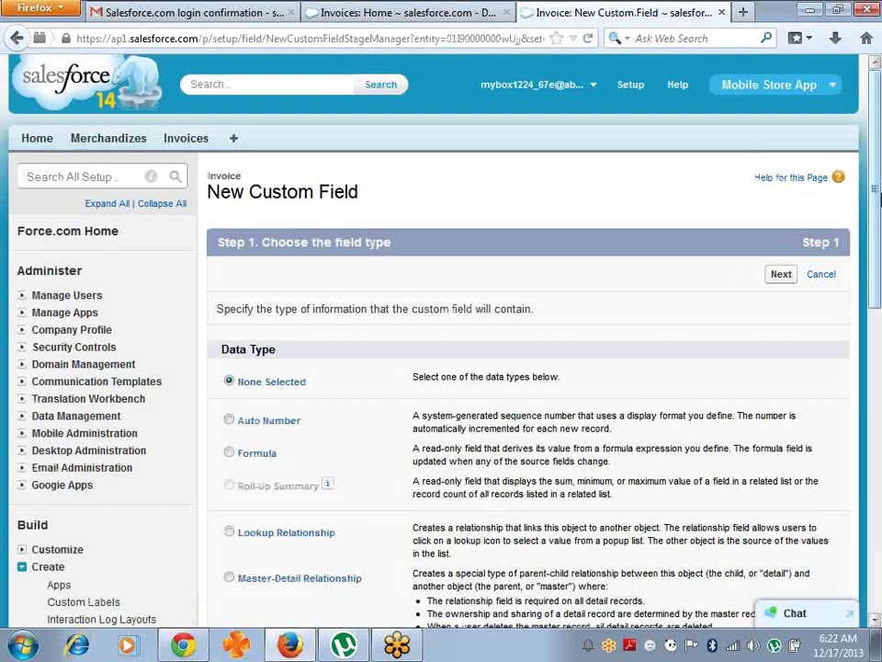
# - Choose Email as the data type and label the field Email
pyautogui.moveTo(876, 192); pyautogui.dragTo(879, 486)
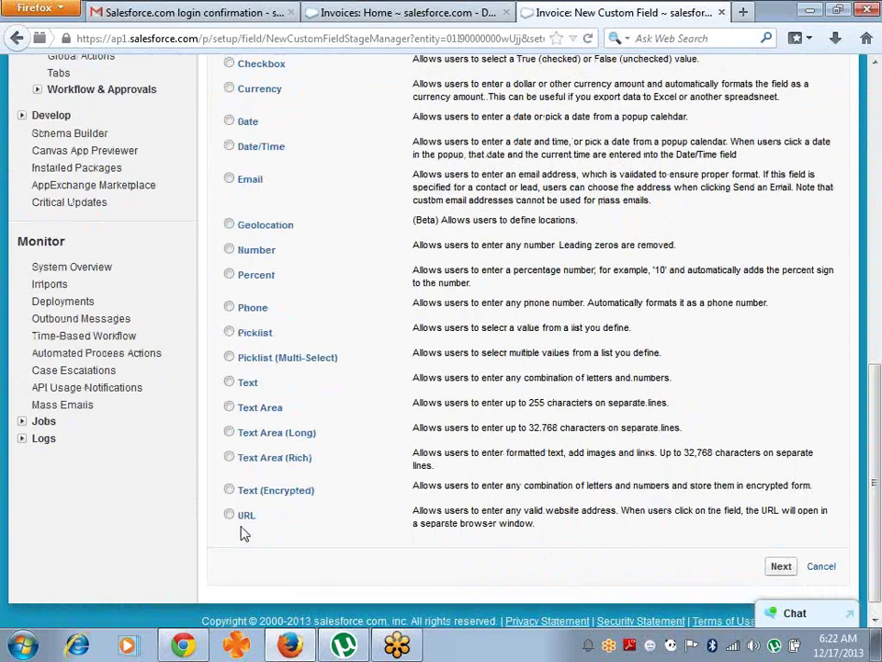
pyautogui.click(230, 178)
pyautogui.click(783, 568)
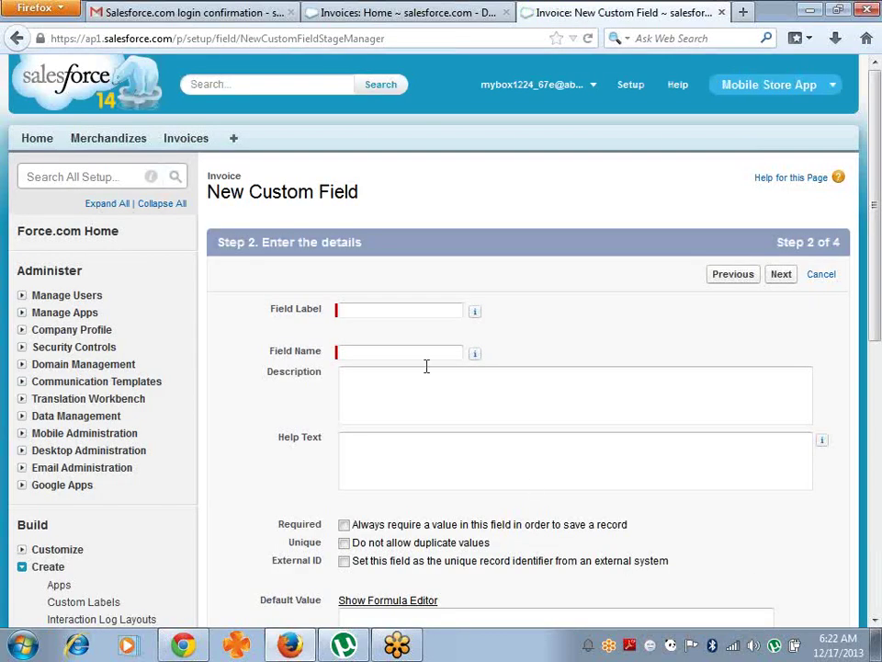
pyautogui.click(451, 316)
pyautogui.write('Email')
pyautogui.press('Tab')
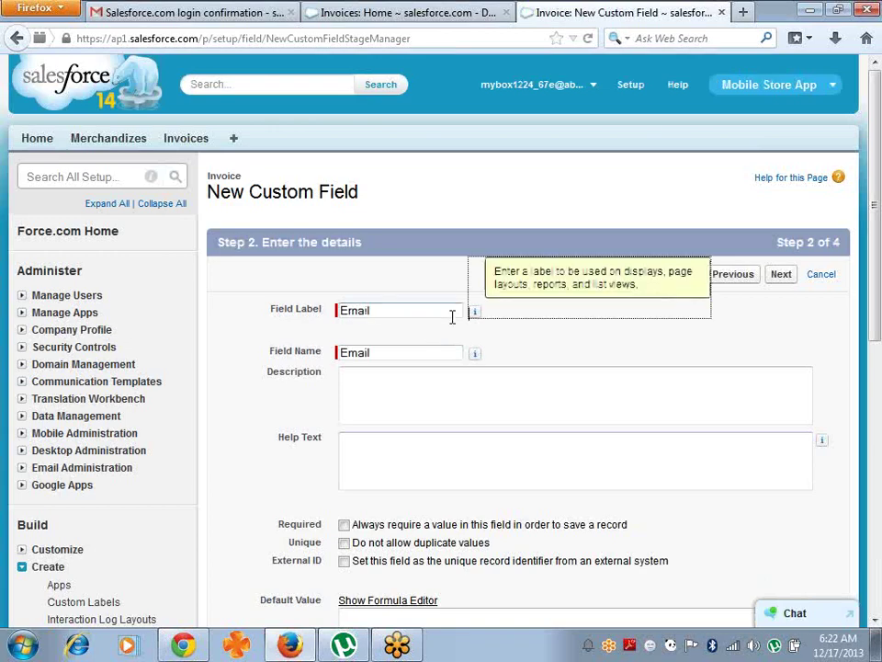
# - Save the Email field onto the Invoice Layout
pyautogui.click(777, 276)
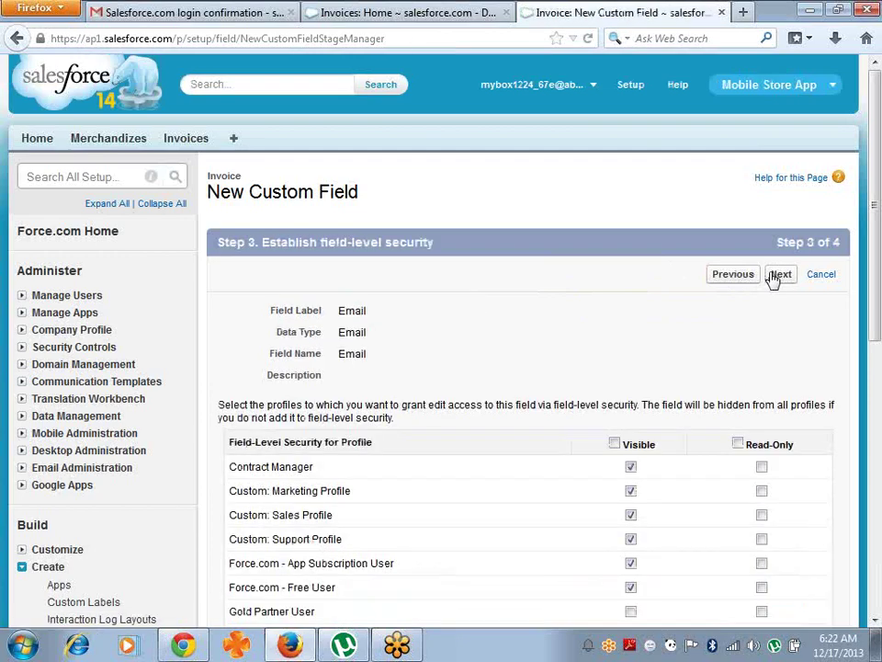
pyautogui.click(776, 275)
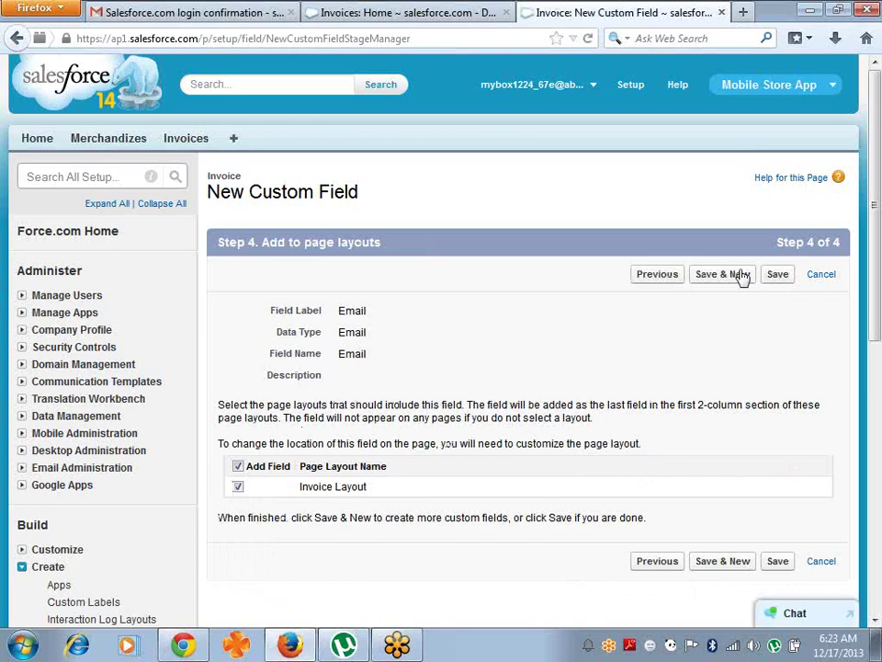
pyautogui.click(742, 275)
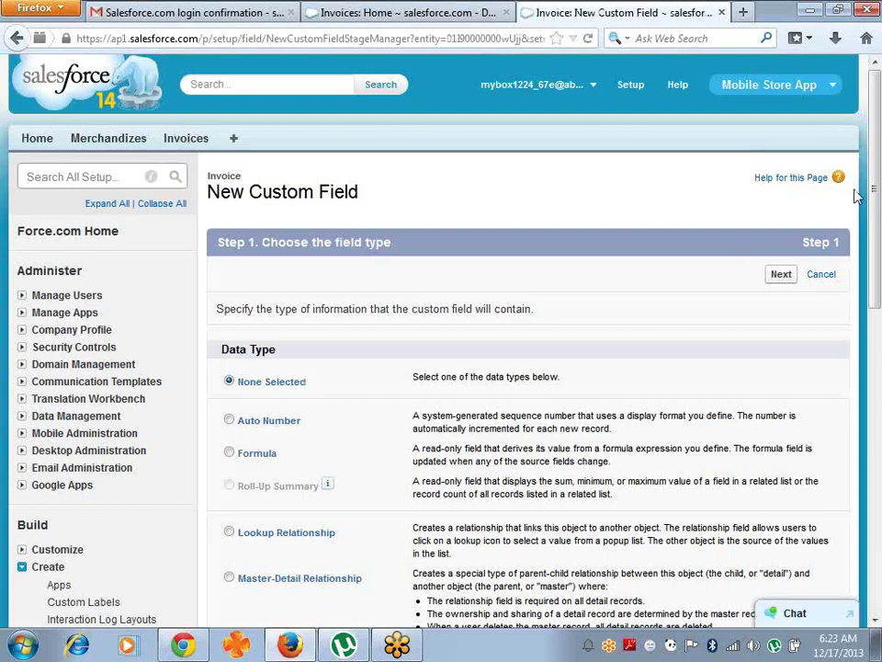
# - Choose the Phone data type, label it Phone, and save it onto the Invoice Layout
pyautogui.moveTo(876, 153); pyautogui.dragTo(880, 385)
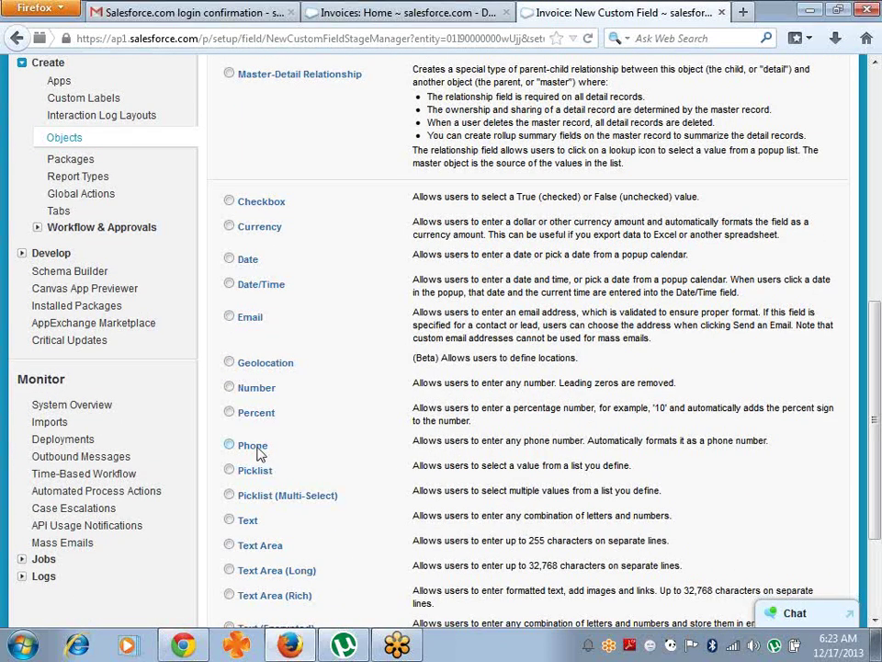
pyautogui.moveTo(876, 312); pyautogui.dragTo(880, 409)
pyautogui.click(779, 546)
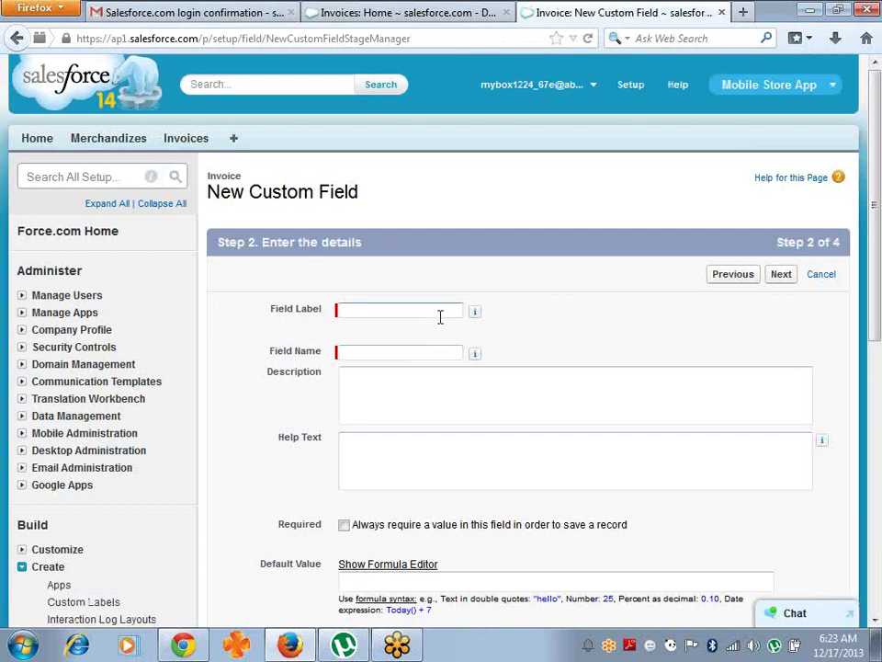
pyautogui.press('Tab')
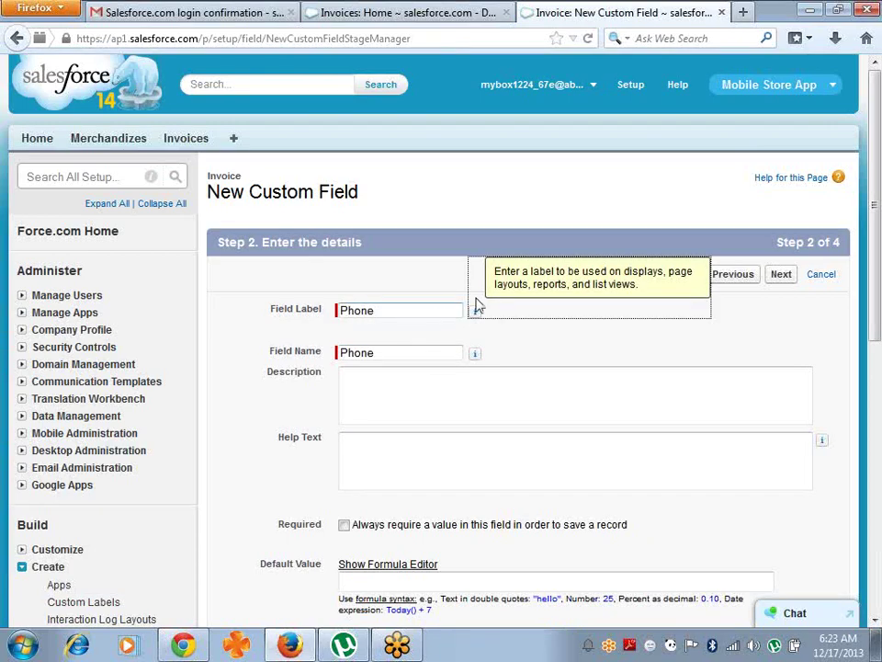
pyautogui.click(781, 275)
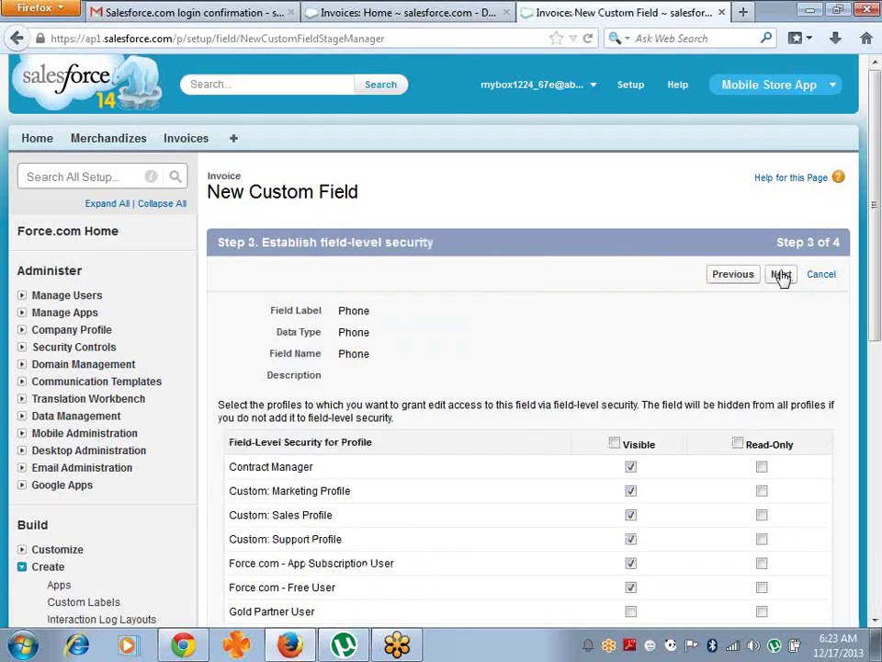
pyautogui.click(780, 275)
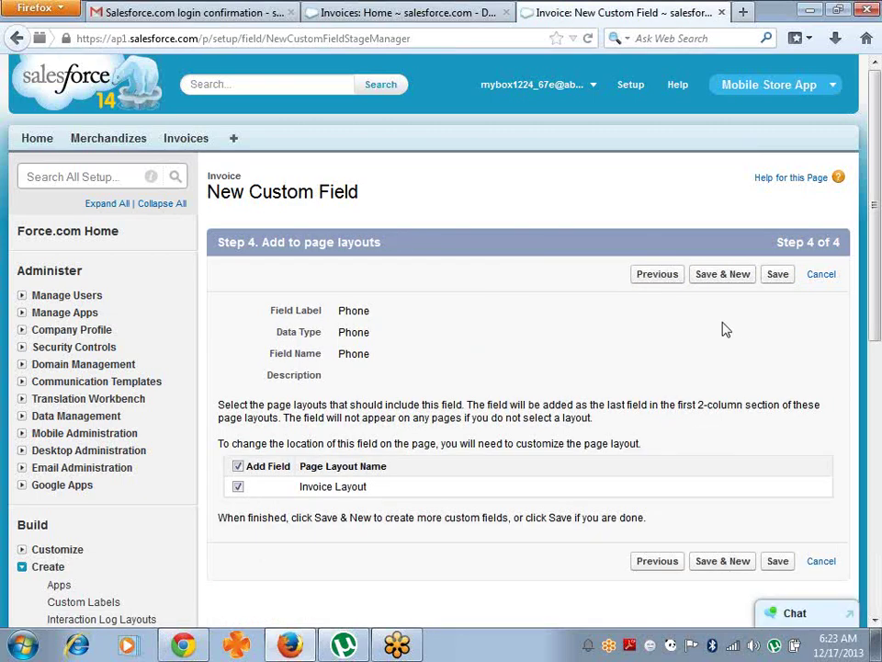
pyautogui.click(775, 277)
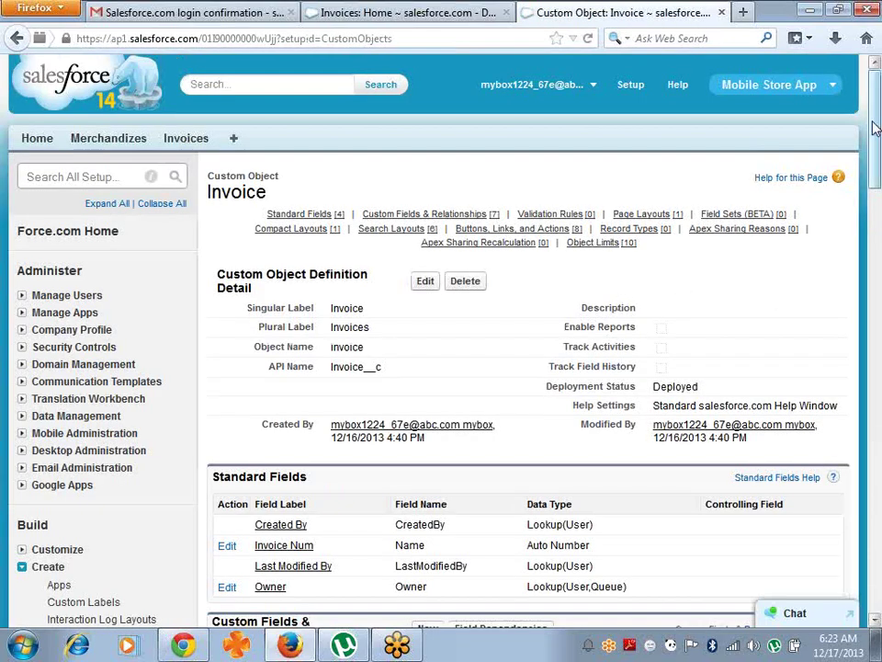
# - Confirm Email and Phone appear under Custom Fields & Relationships, then return to Invoices home
pyautogui.moveTo(875, 128); pyautogui.dragTo(877, 217)
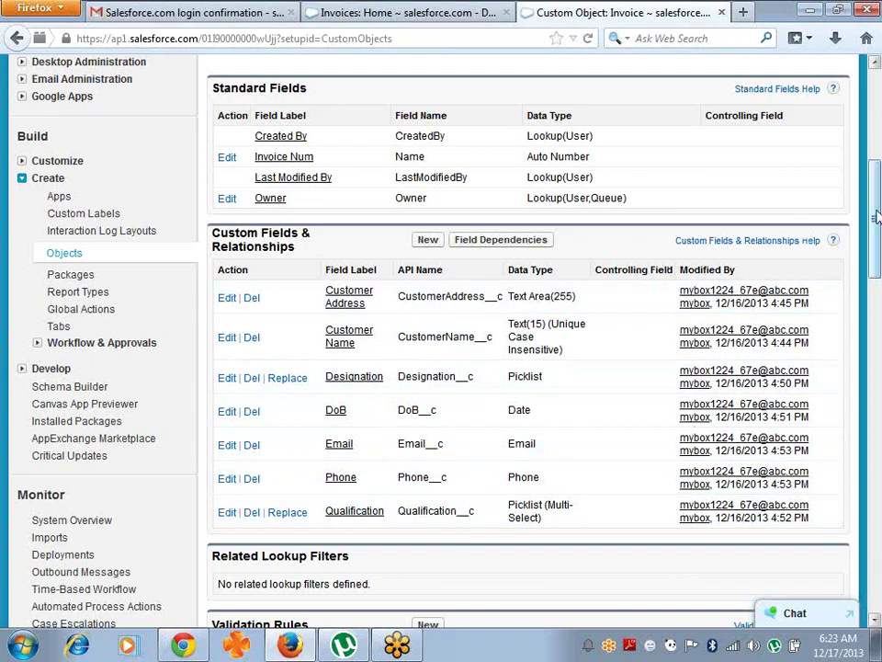
pyautogui.moveTo(876, 217); pyautogui.dragTo(873, 118)
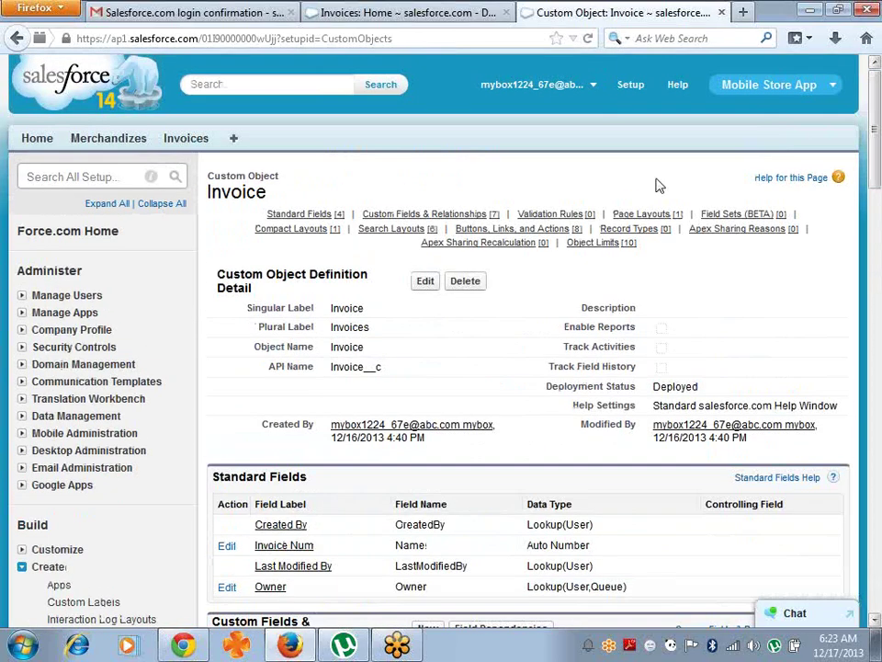
pyautogui.click(194, 138)
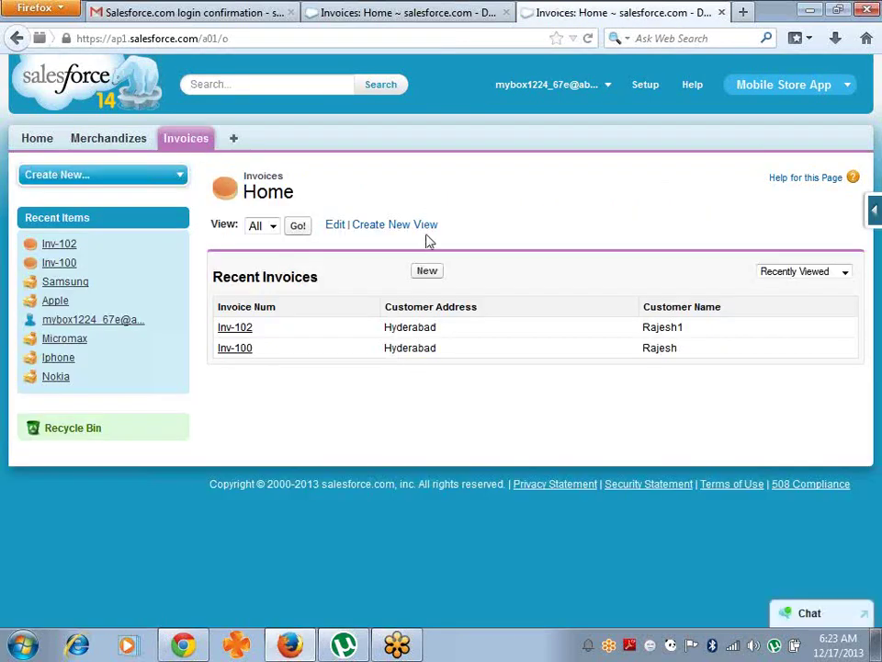
# - Start a new invoice, check Designation defaults to B.Tech, and bring up the Force.com quick-access menu
pyautogui.click(428, 272)
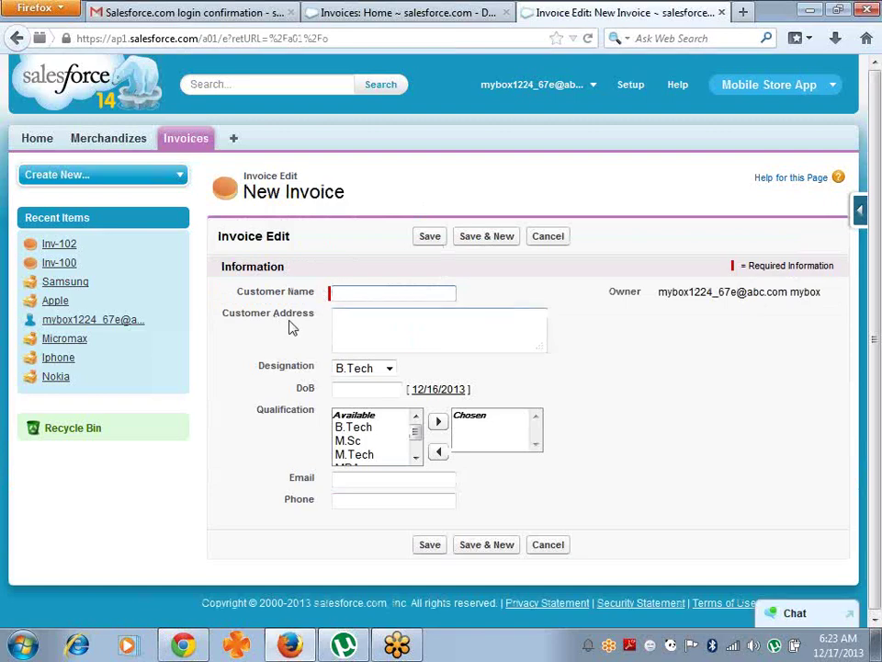
pyautogui.click(388, 369)
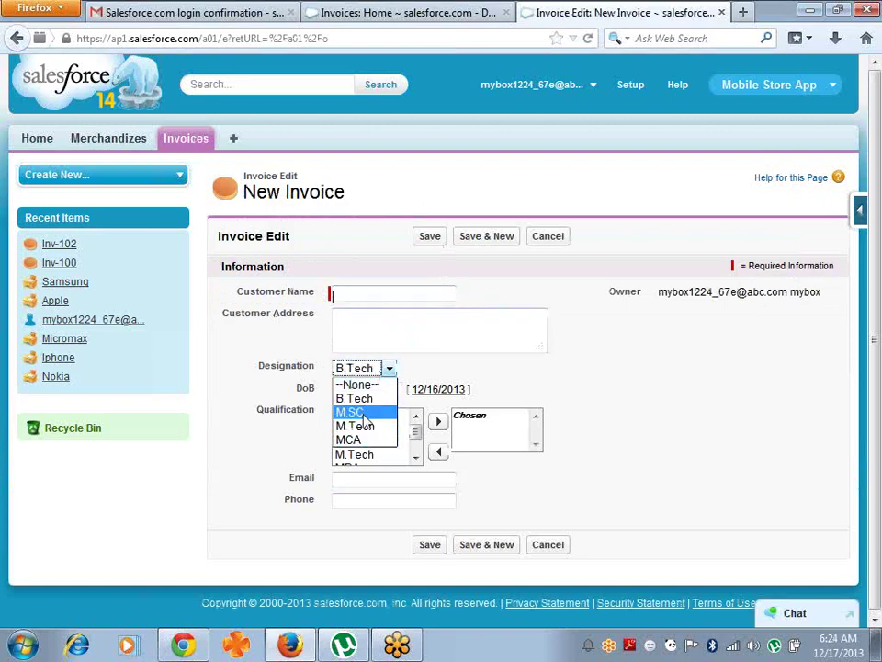
pyautogui.click(631, 378)
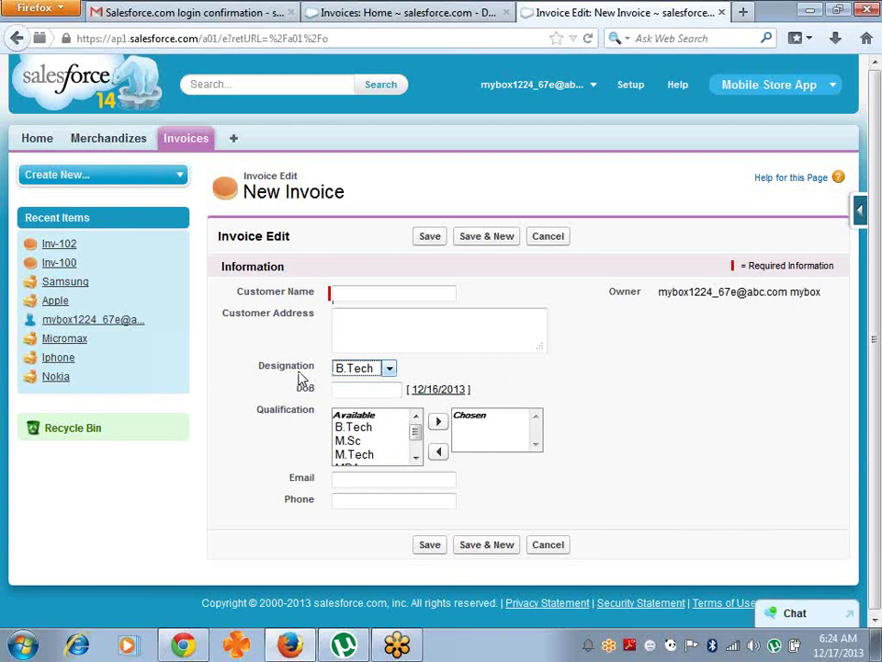
pyautogui.click(860, 213)
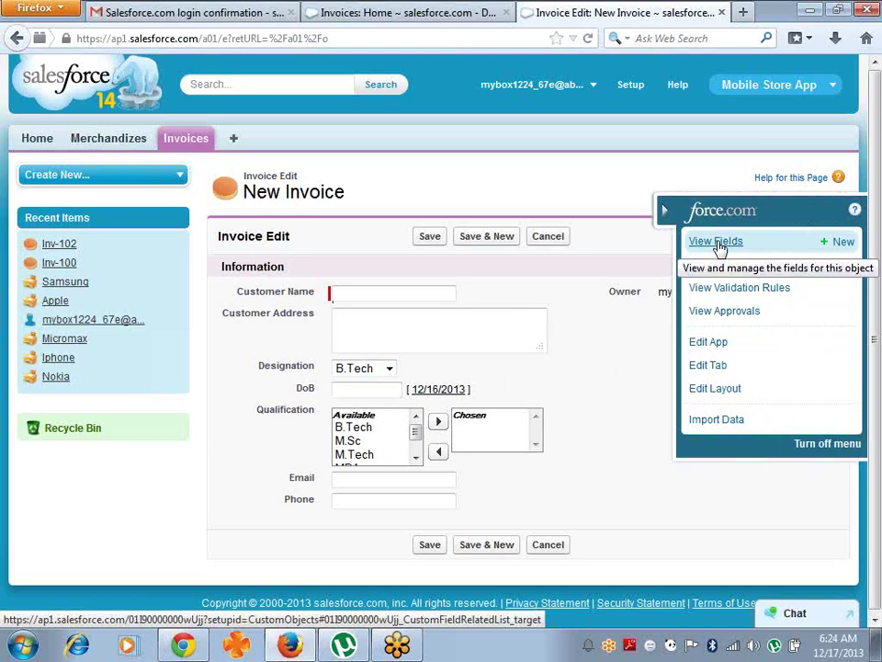
# - Open the Designation field from the Invoice fields, re-save it, and scroll to its B.Tech, M.SC, M.Tech and MCA values
pyautogui.click(719, 245)
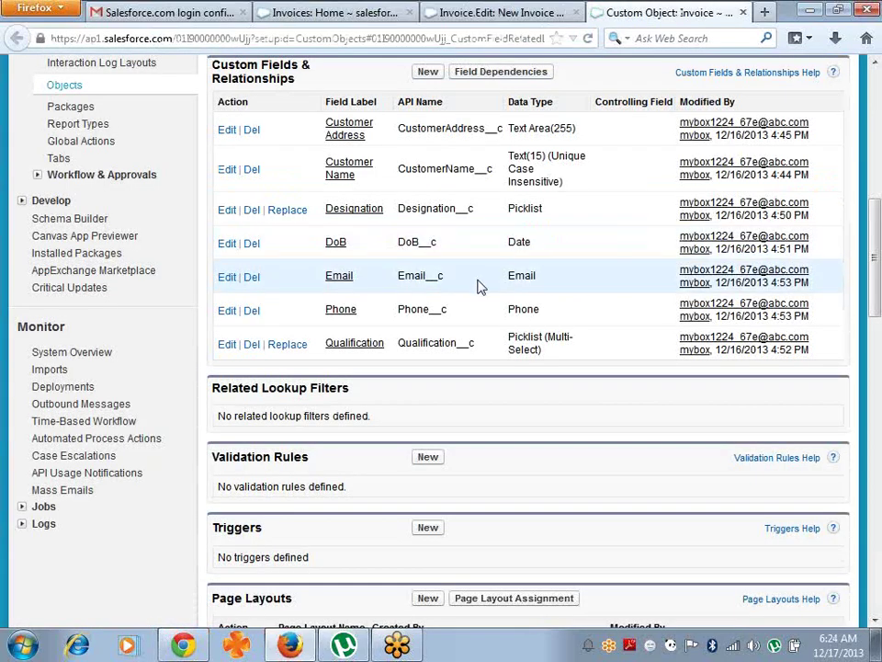
pyautogui.click(352, 209)
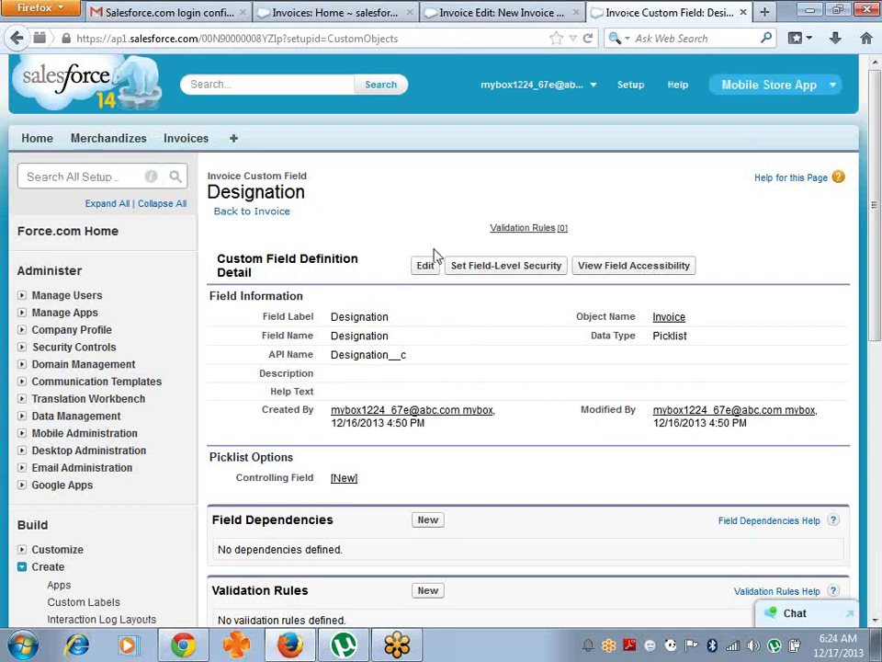
pyautogui.click(425, 266)
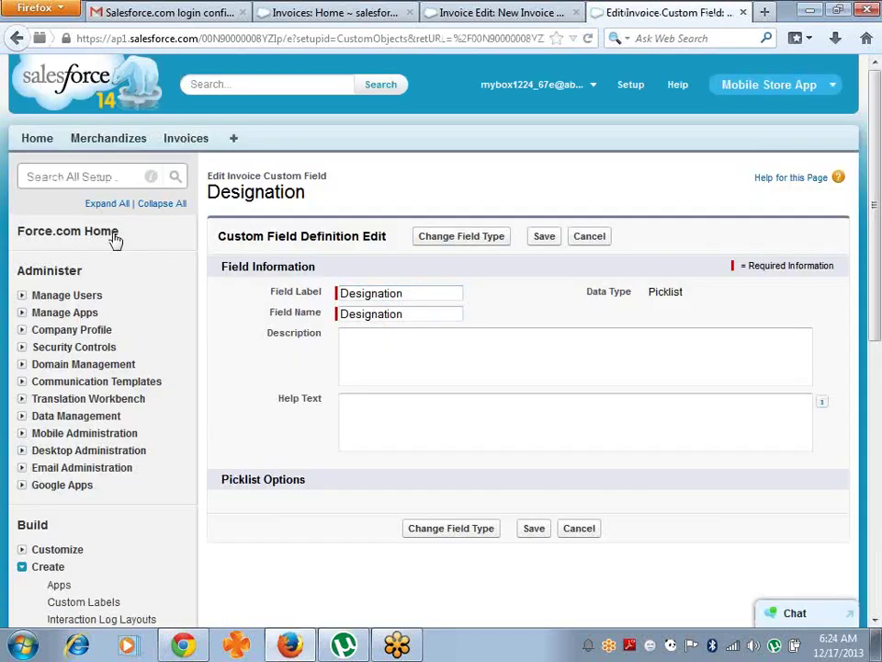
pyautogui.click(542, 240)
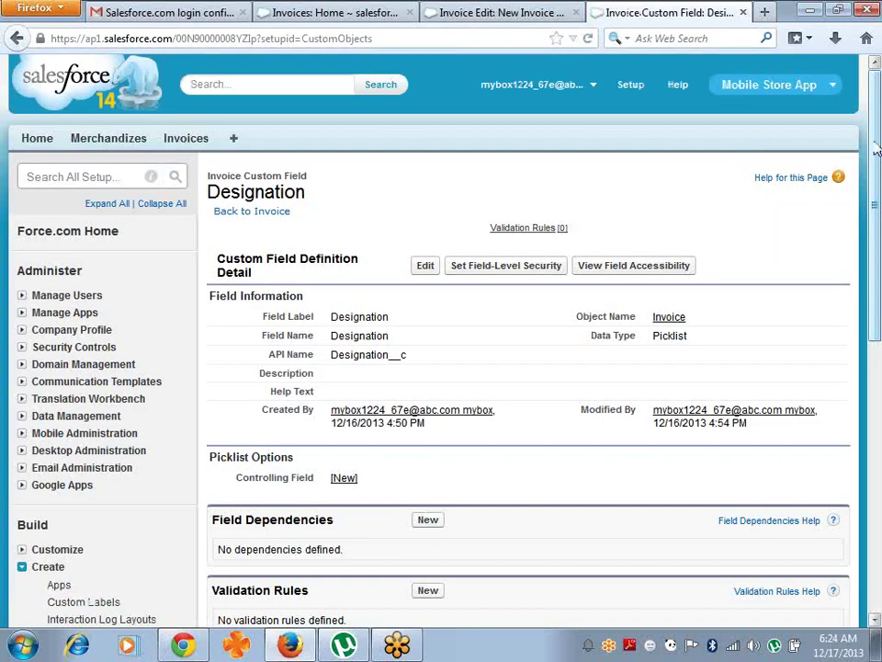
pyautogui.moveTo(879, 153); pyautogui.dragTo(881, 293)
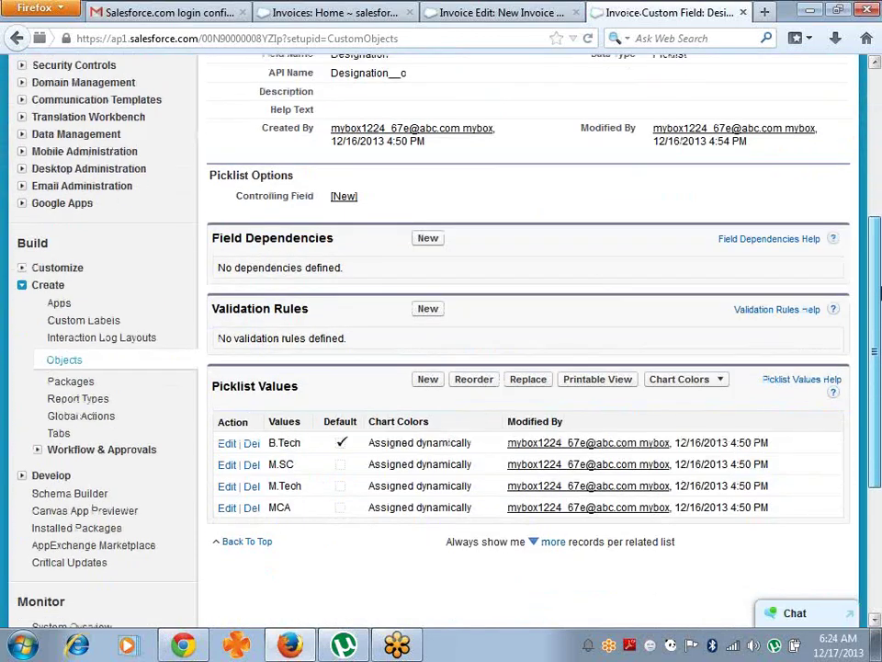
# - Rename the B.Tech picklist value to Software Emp
pyautogui.click(227, 445)
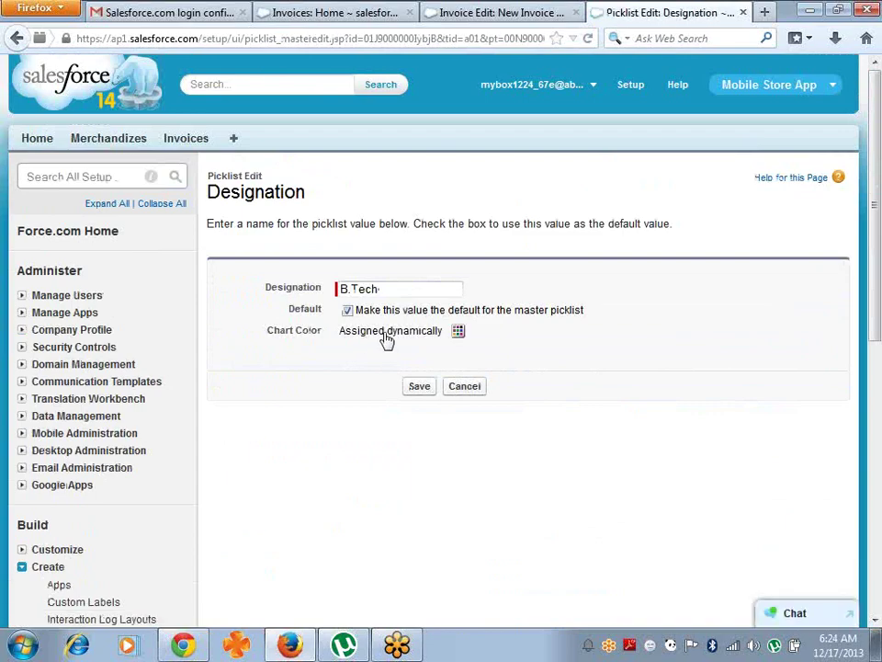
pyautogui.moveTo(414, 288); pyautogui.dragTo(256, 278)
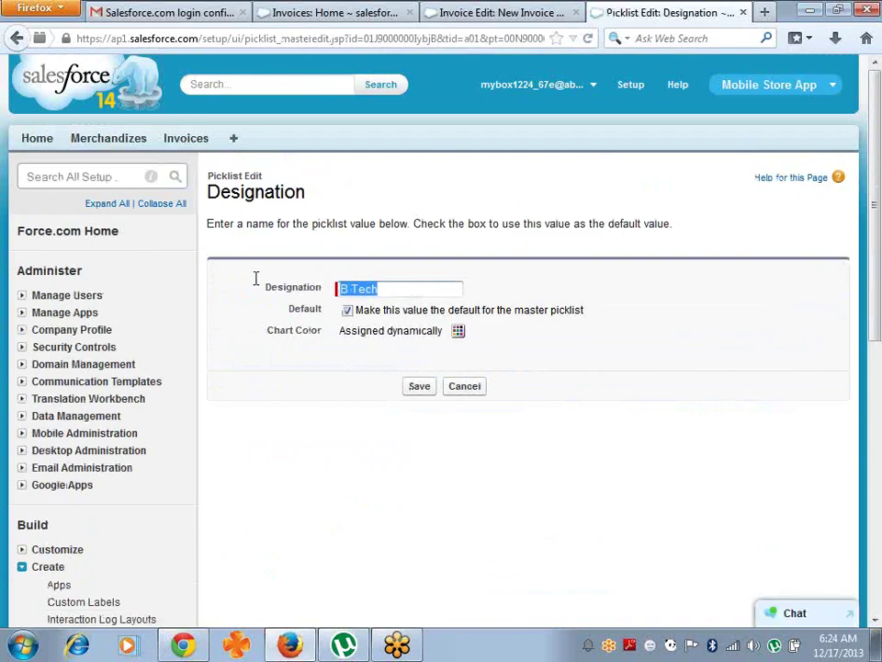
pyautogui.write('Software')
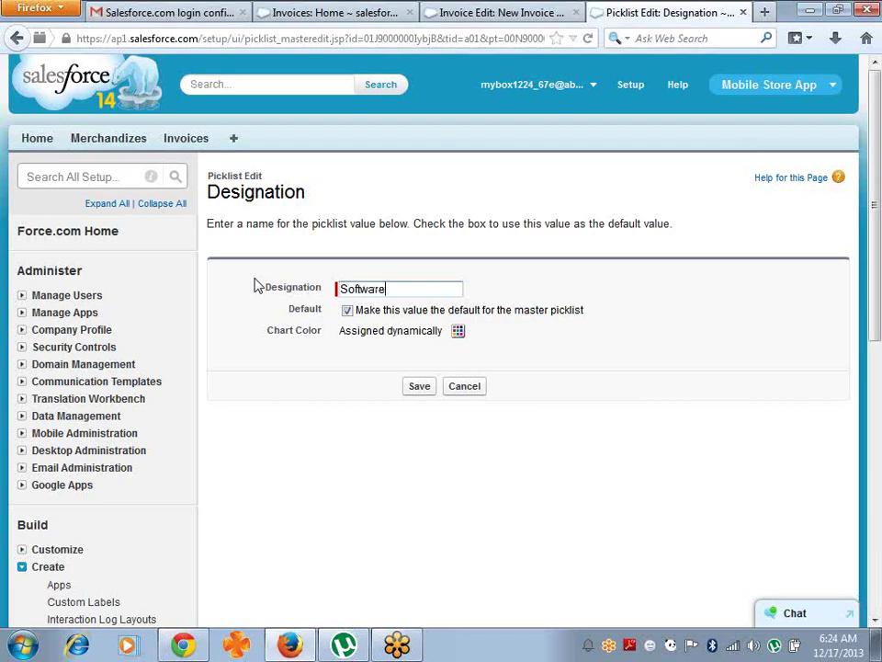
pyautogui.write('Emp')
pyautogui.press('Return')
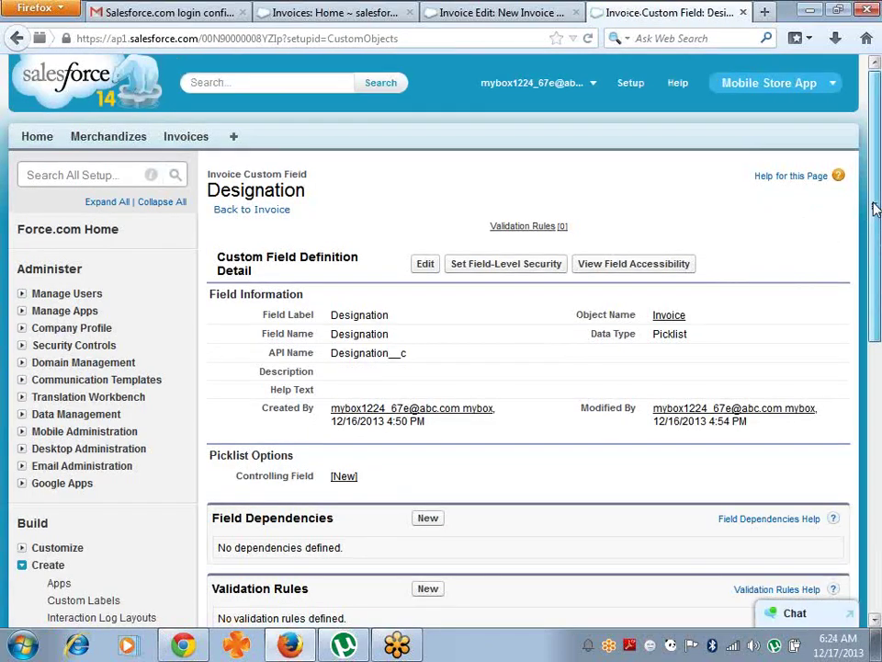
# - Rename the M.SC picklist value to Govt Emp
pyautogui.scroll(-5, 875, 208)
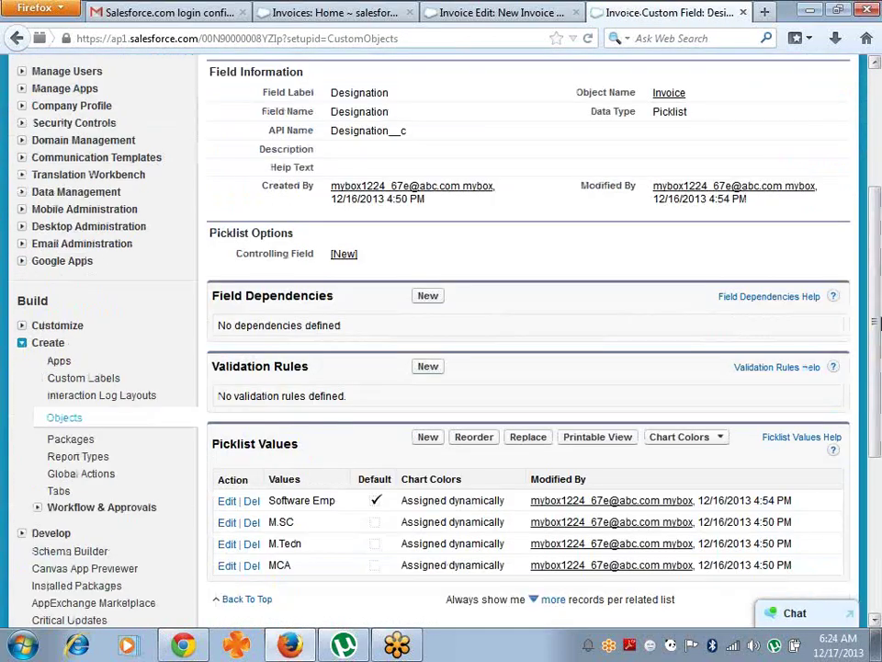
pyautogui.click(228, 523)
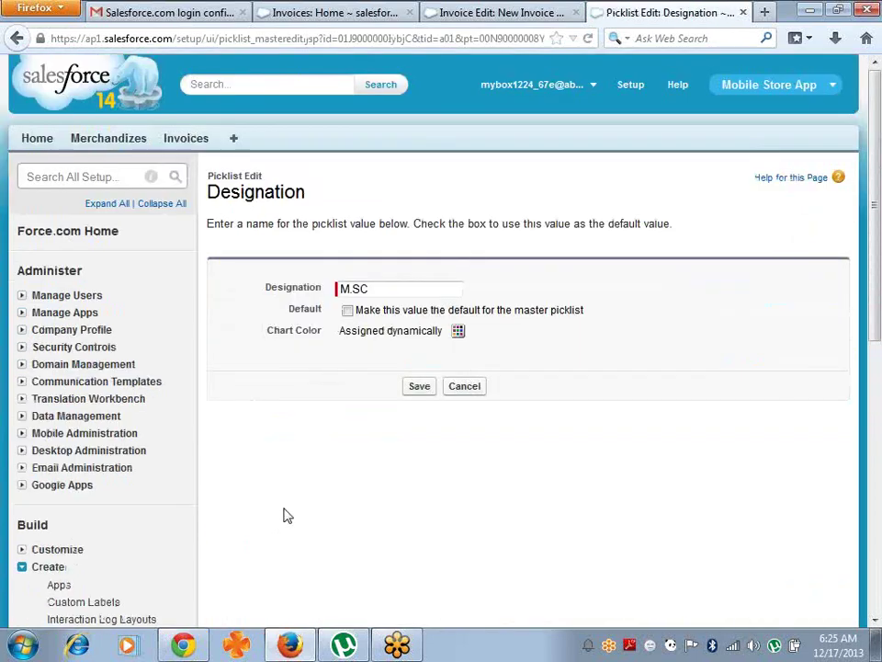
pyautogui.moveTo(377, 292); pyautogui.dragTo(296, 290)
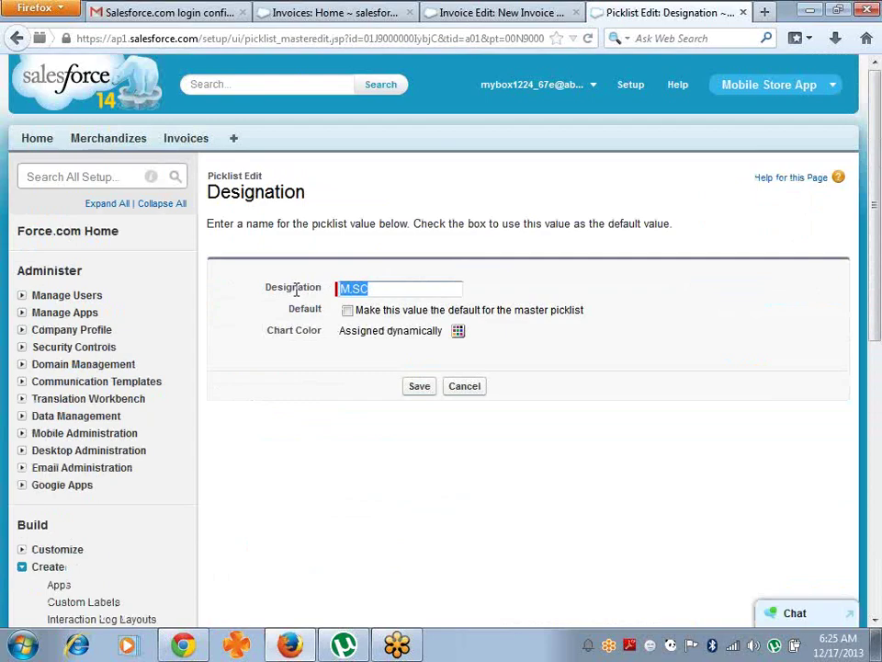
pyautogui.write('Govt Emp')
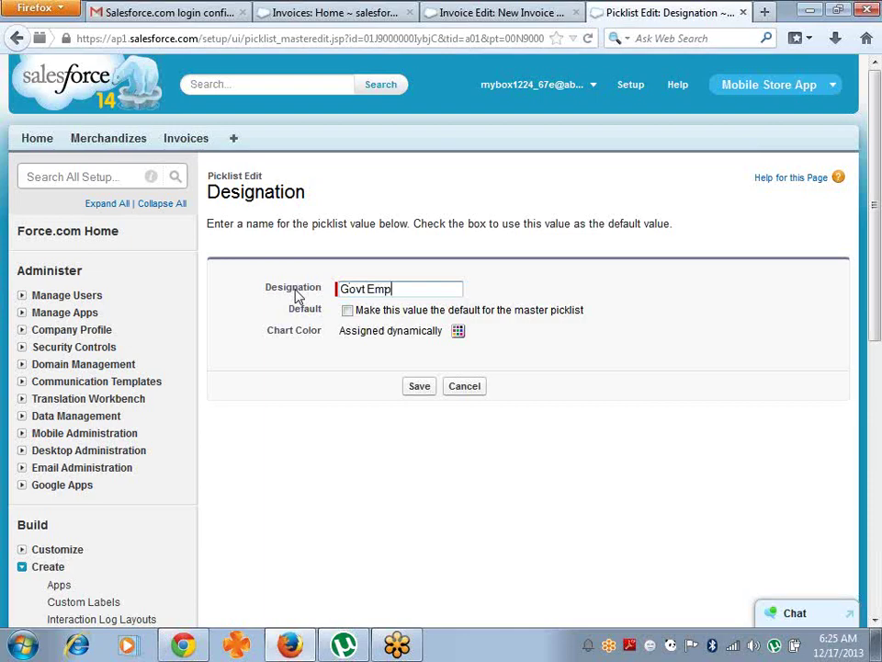
pyautogui.press('Return')
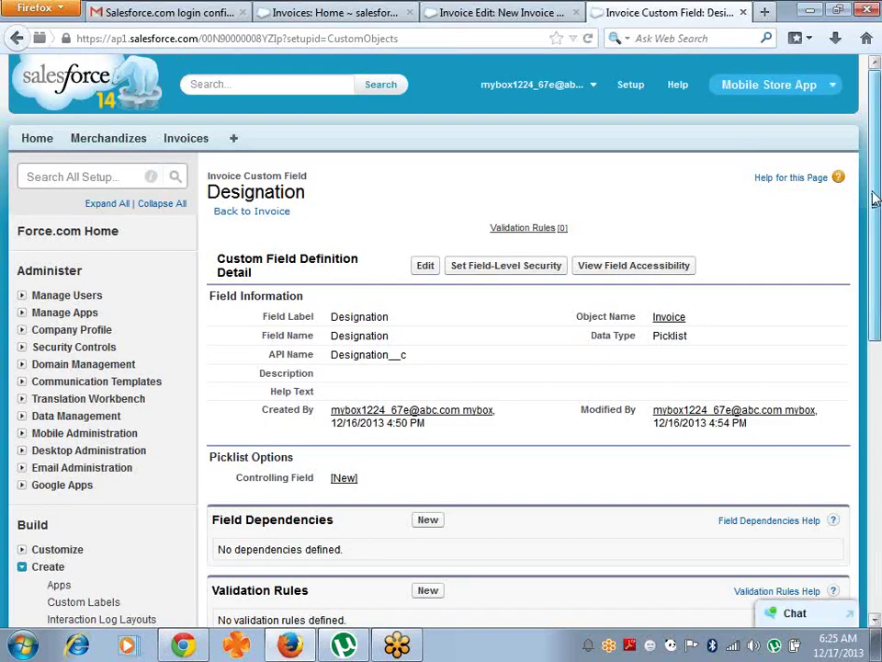
# - Open M.Tech for editing after a quick look at the Gmail inbox
pyautogui.moveTo(876, 198); pyautogui.dragTo(877, 323)
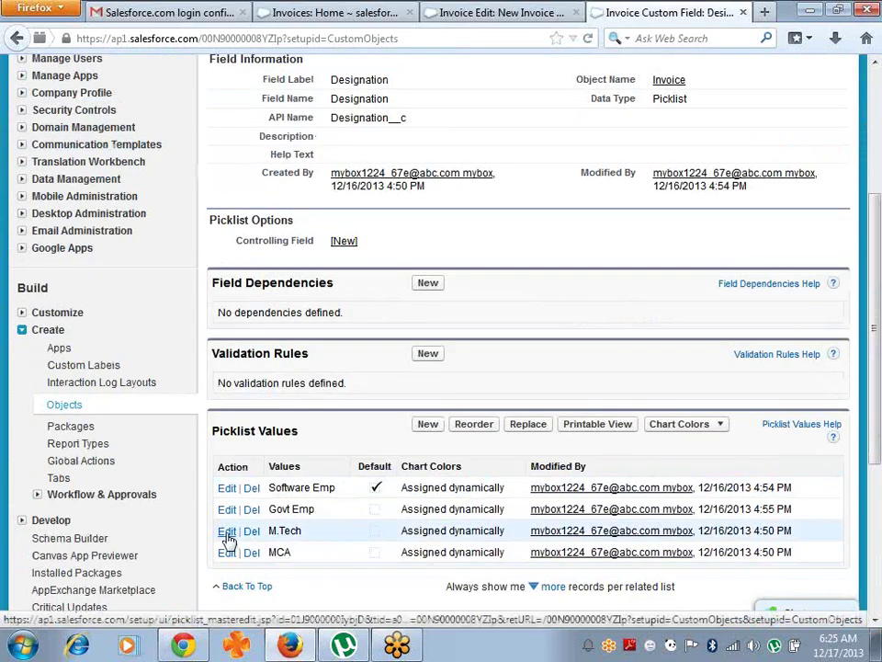
pyautogui.click(226, 532)
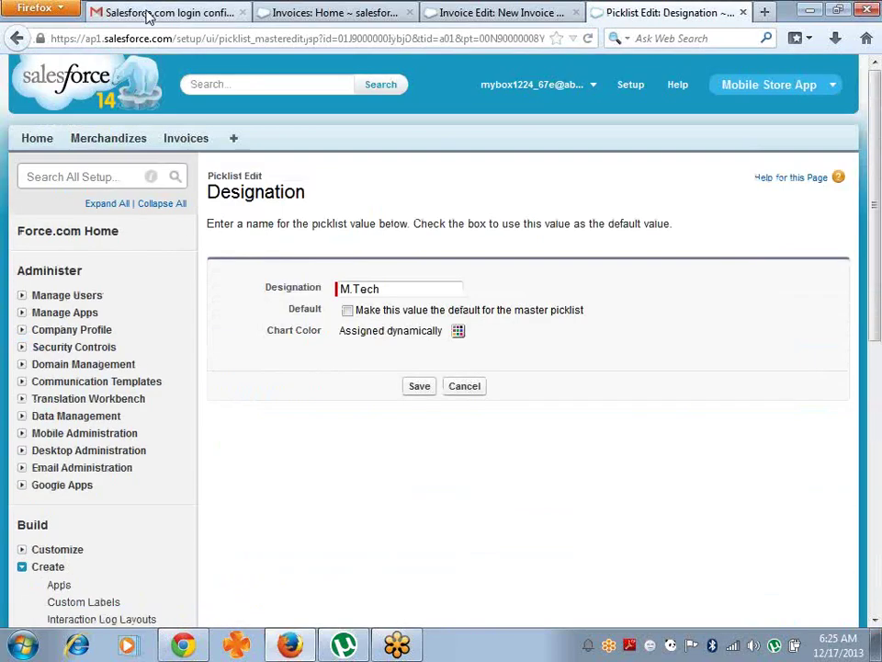
pyautogui.click(149, 14)
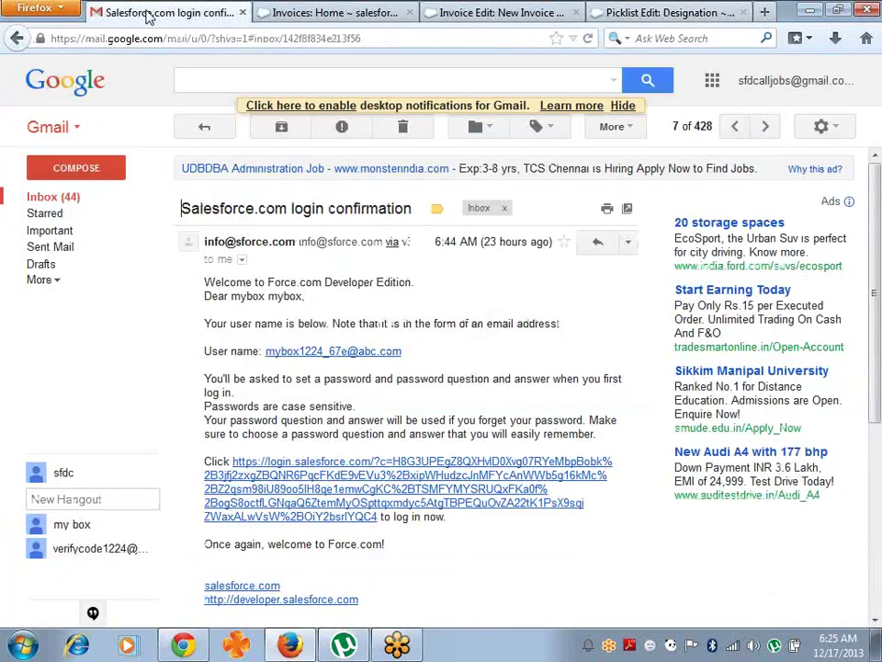
pyautogui.click(57, 198)
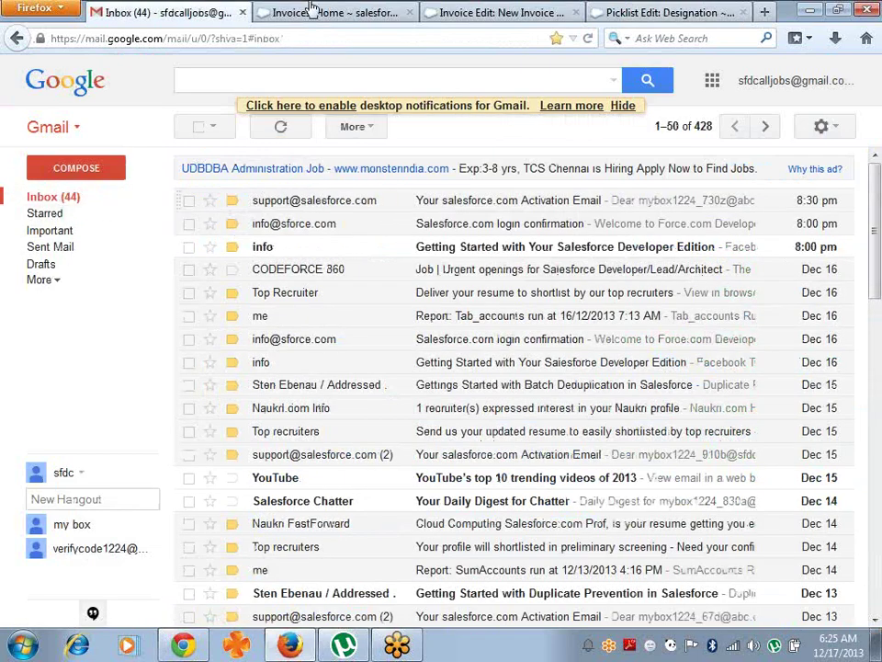
pyautogui.click(673, 13)
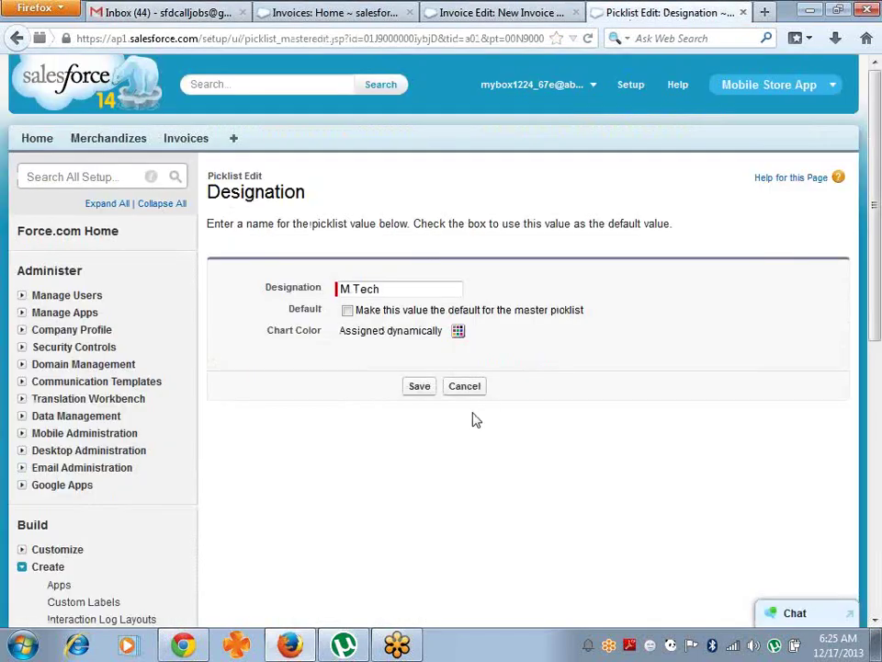
# - Rename the picklist values M.Tech to Pvt Ltd and MCA to Business
pyautogui.moveTo(426, 294); pyautogui.dragTo(267, 295)
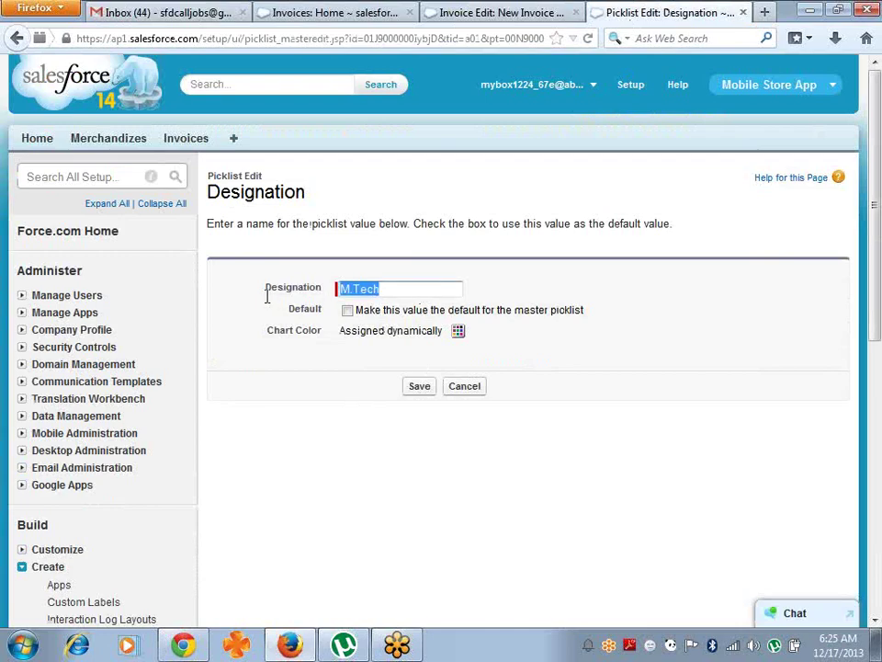
pyautogui.write('Pvt')
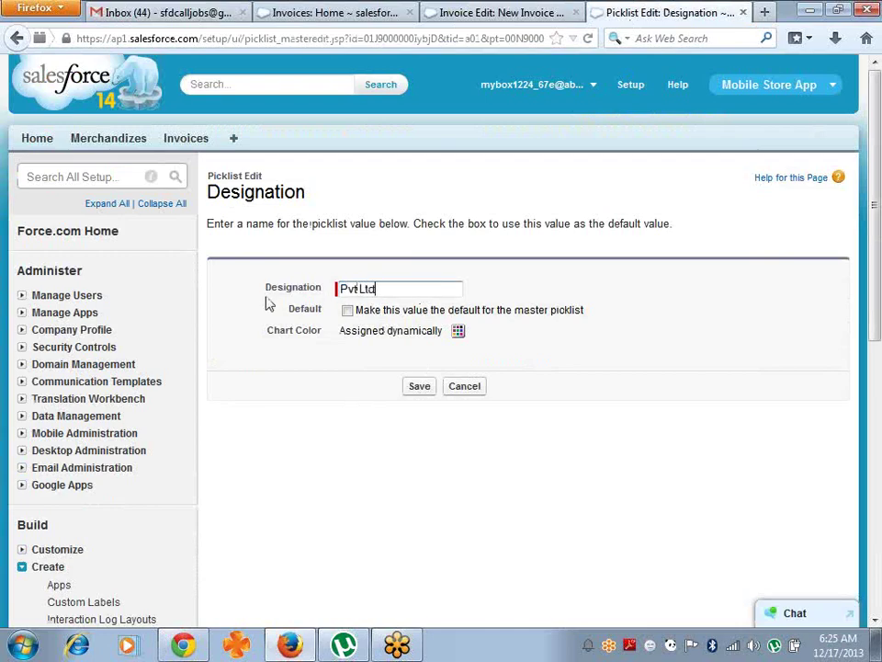
pyautogui.write(' Ltd')
pyautogui.press('Return')
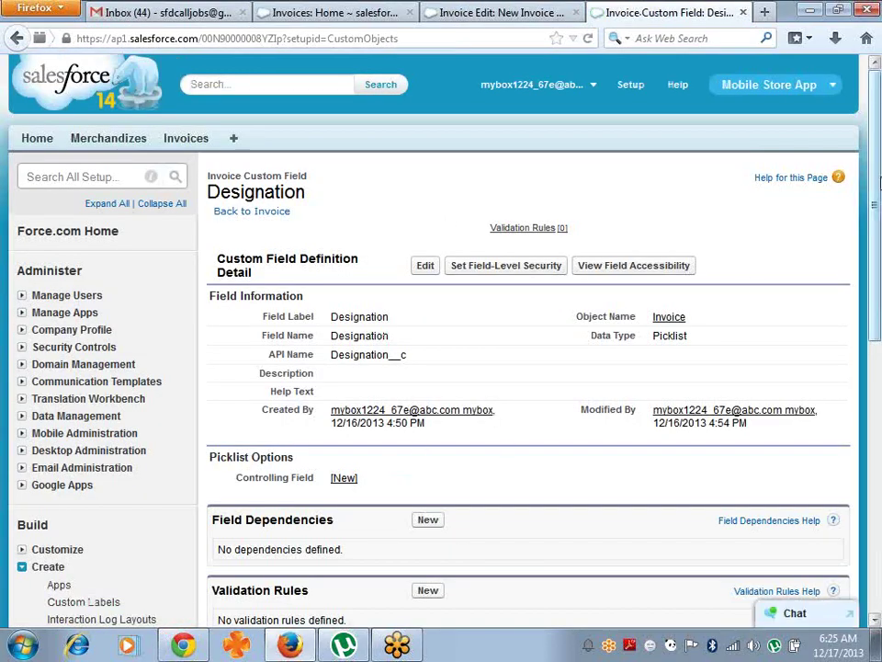
pyautogui.scroll(-5, 587, 419)
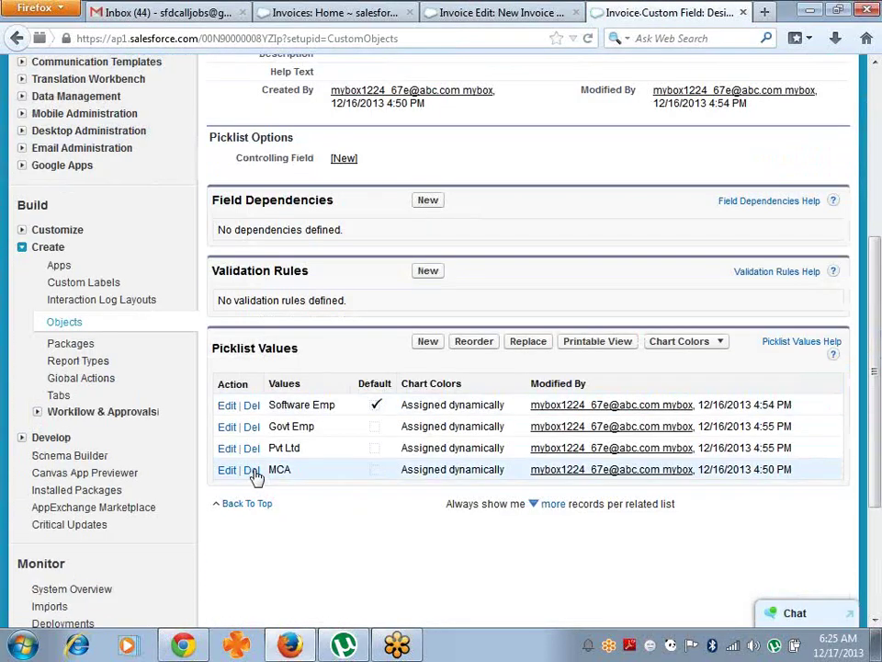
pyautogui.click(225, 471)
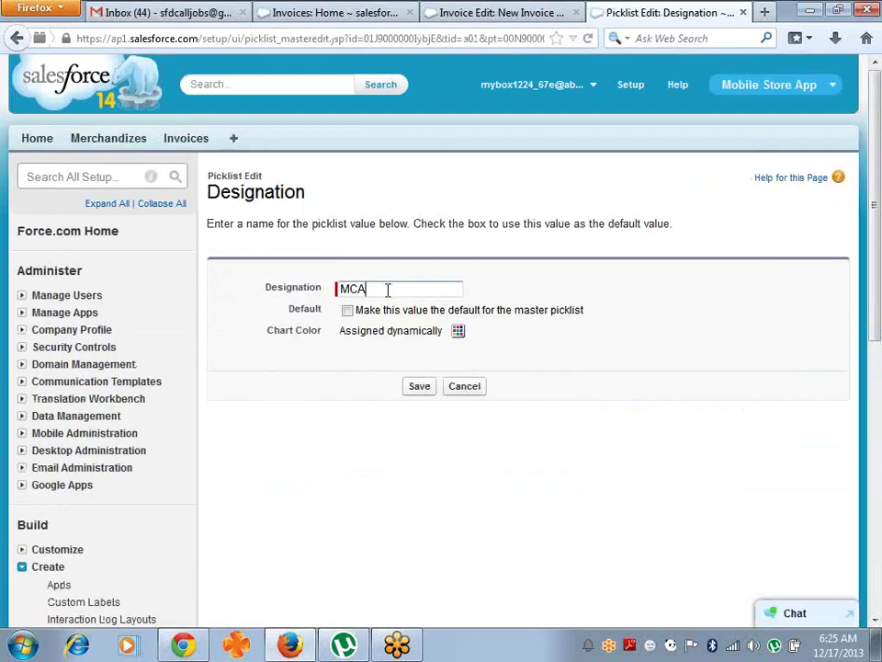
pyautogui.moveTo(387, 289); pyautogui.dragTo(285, 292)
pyautogui.write('Business')
pyautogui.press('Return')
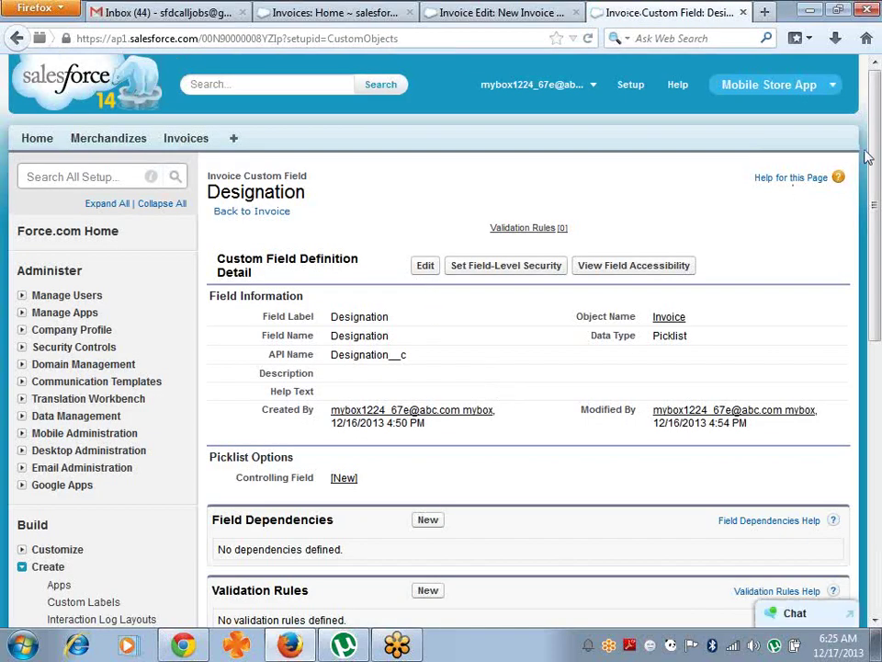
# - Go back to the Custom Objects list
pyautogui.moveTo(876, 184); pyautogui.dragTo(878, 264)
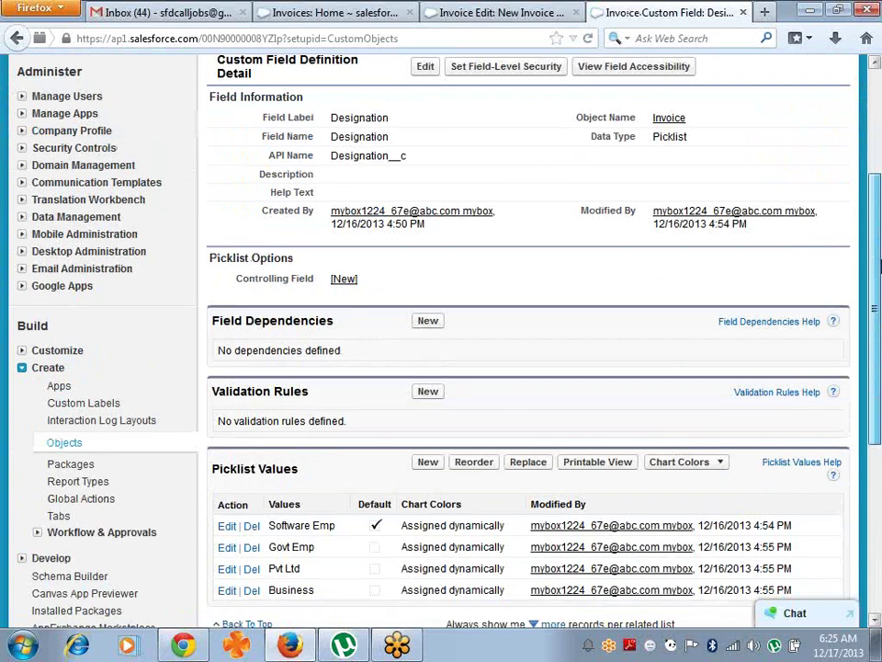
pyautogui.scroll(-1, 306, 502)
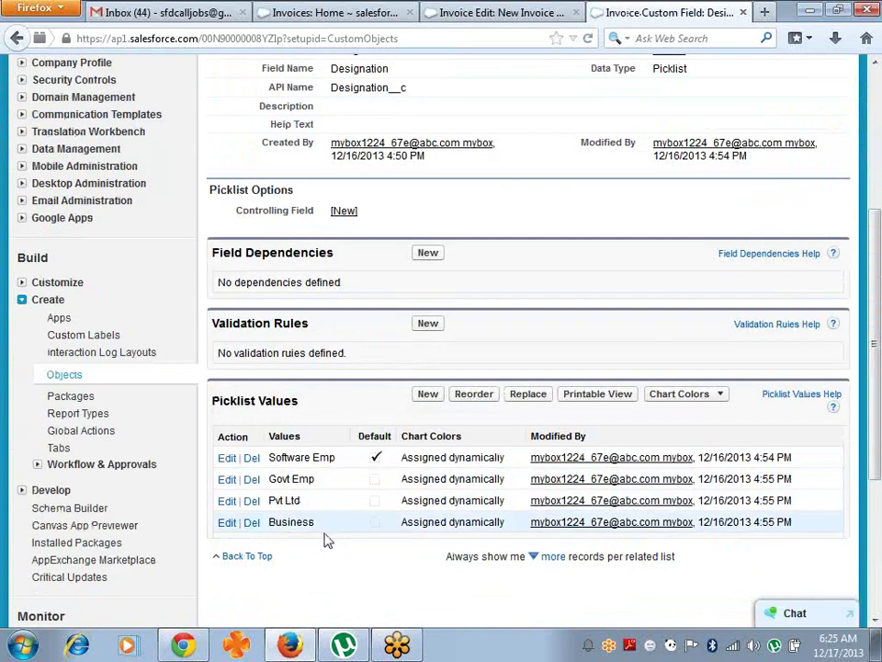
pyautogui.click(64, 377)
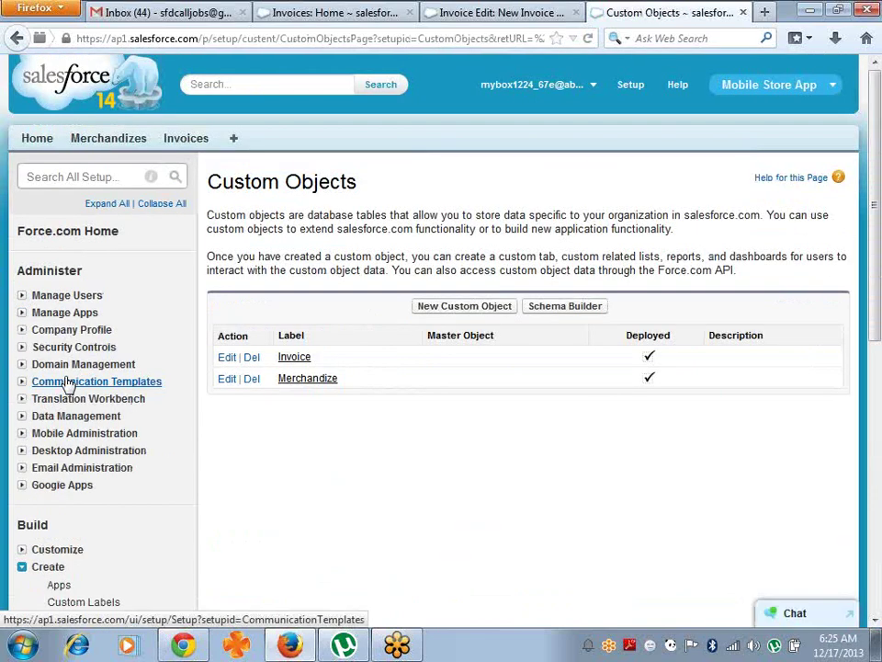
# - Review the Invoice object's Custom Fields including Email and Phone, then go to the Invoices home
pyautogui.click(295, 360)
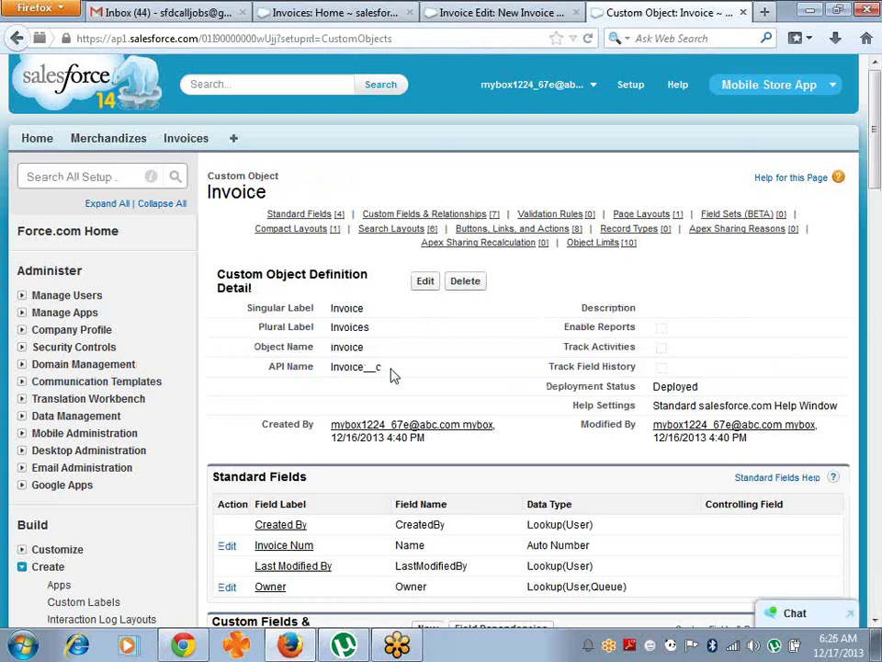
pyautogui.moveTo(392, 374); pyautogui.dragTo(340, 372)
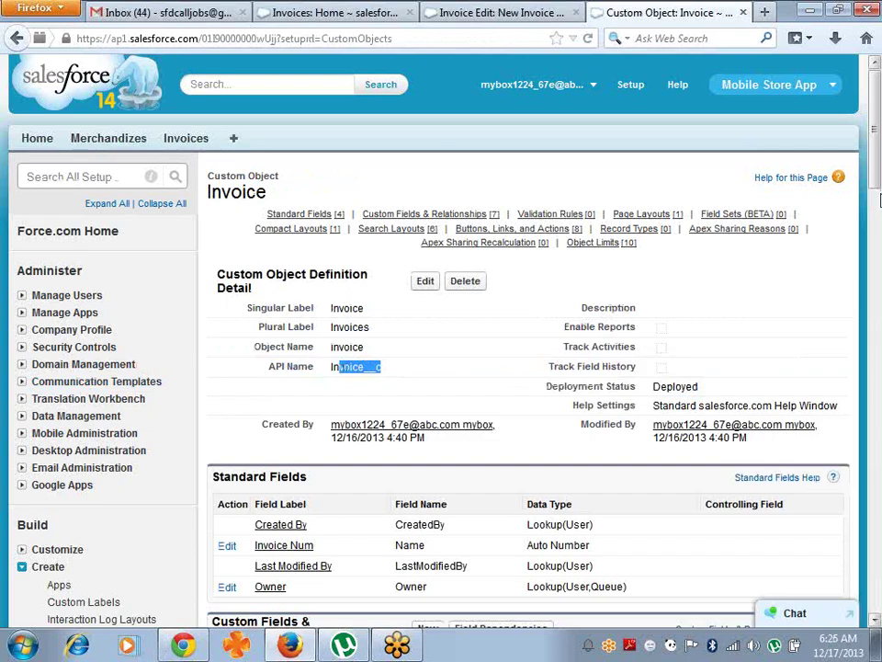
pyautogui.scroll(-5, 873, 236)
pyautogui.scroll(-1, 880, 237)
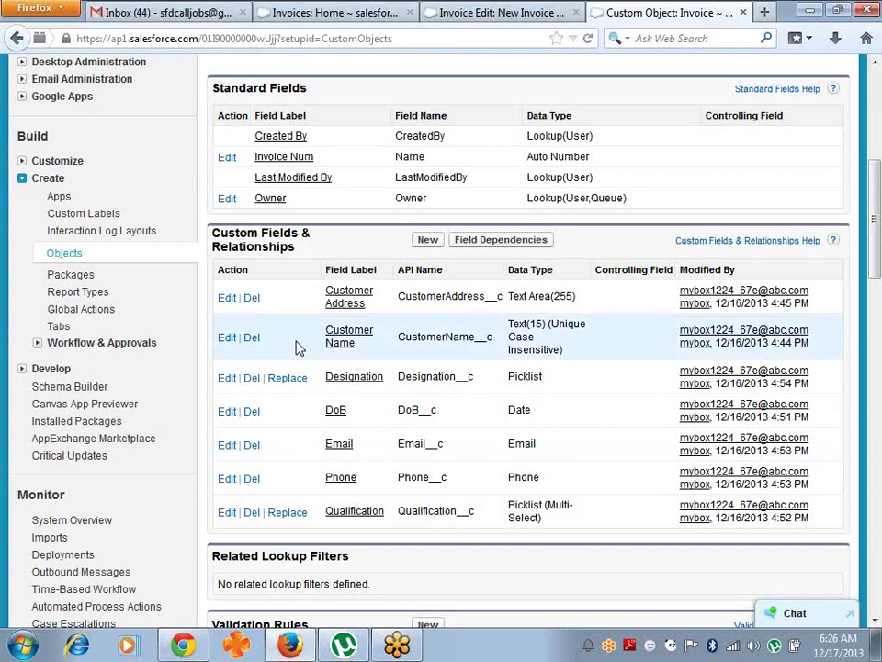
pyautogui.moveTo(873, 264); pyautogui.dragTo(875, 128)
pyautogui.click(186, 140)
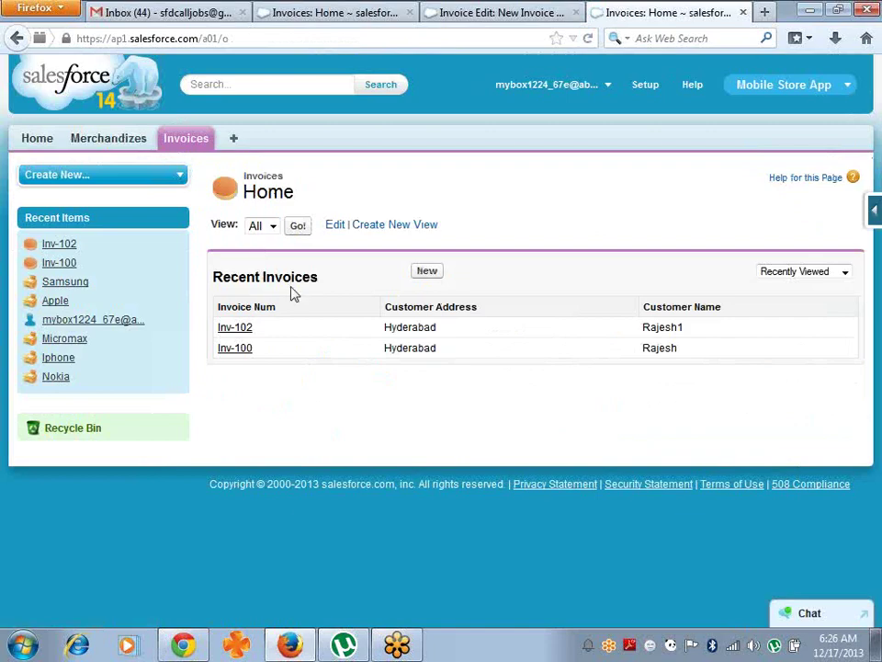
# - Start a new invoice and set its date of birth to the 4th in 2012
pyautogui.click(432, 275)
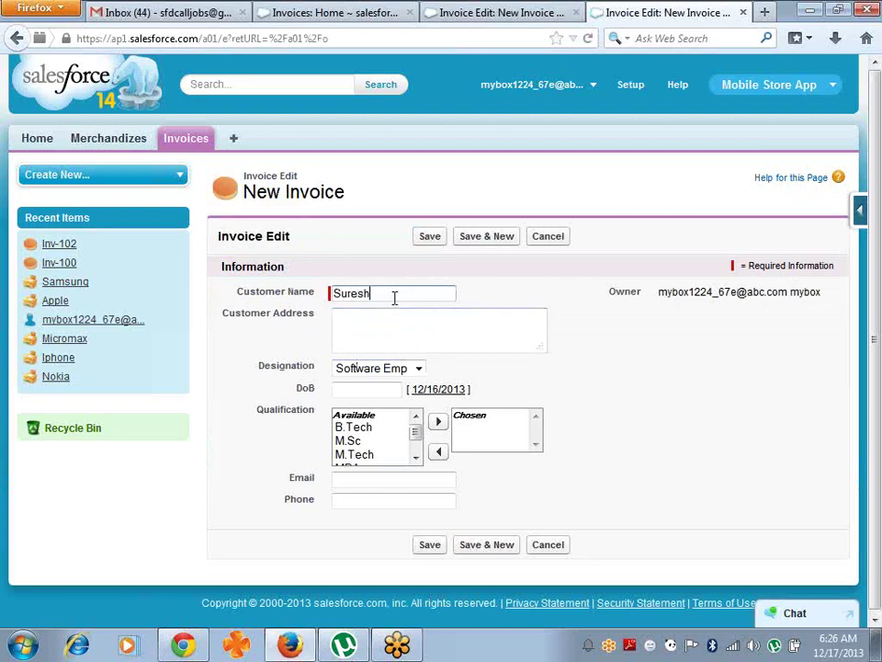
pyautogui.press('Tab')
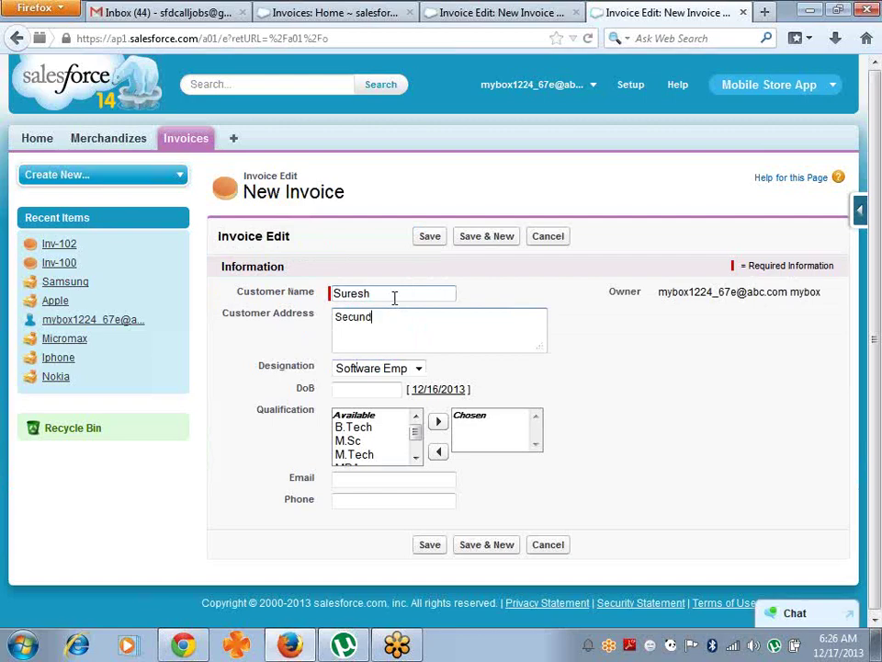
pyautogui.press('Tab')
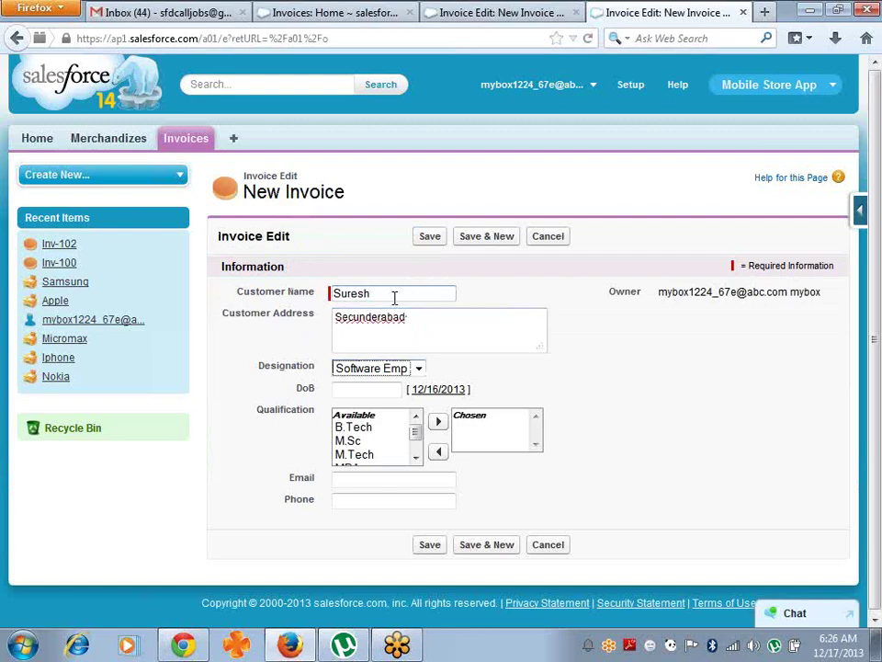
pyautogui.press('Tab')
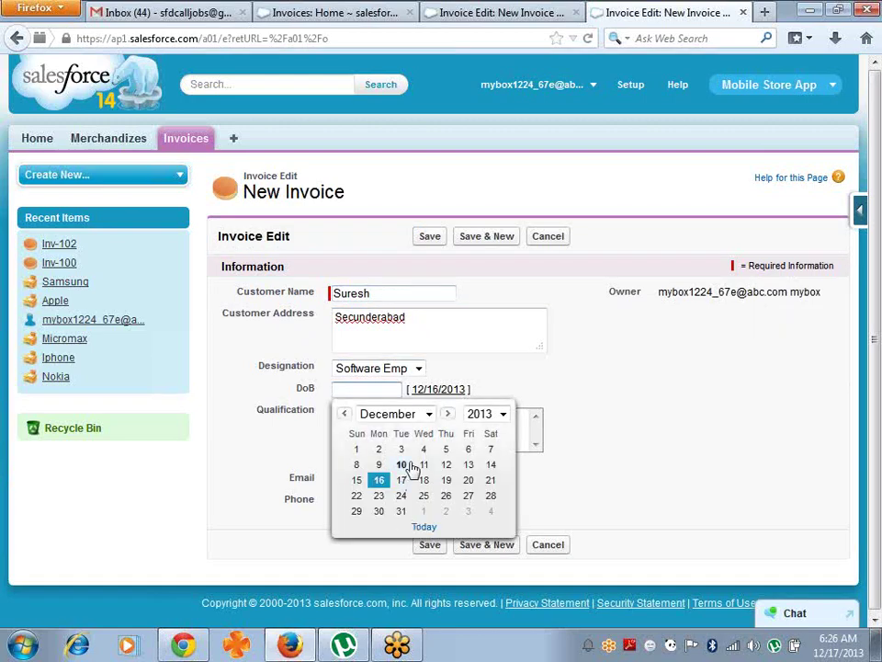
pyautogui.click(503, 415)
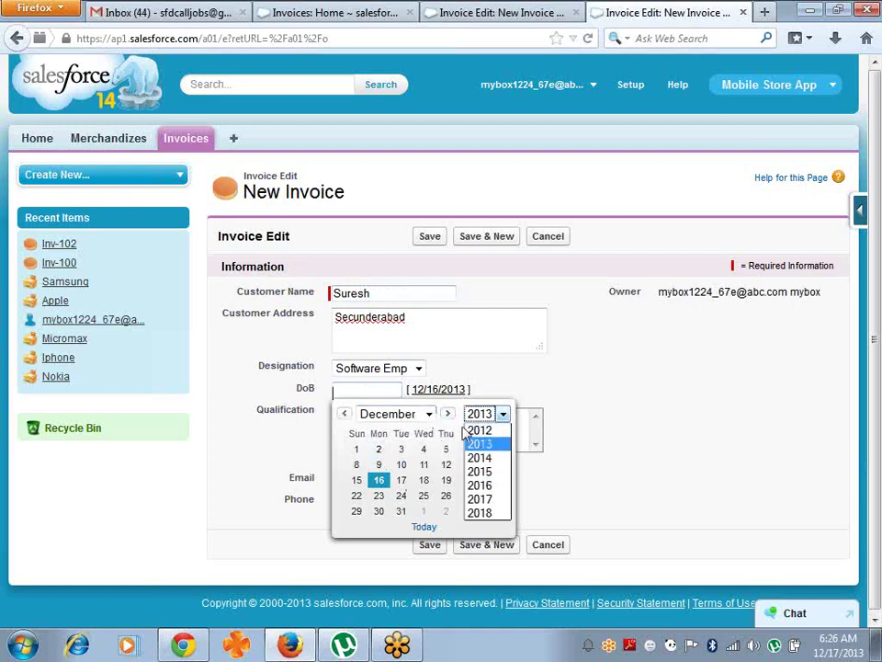
pyautogui.click(480, 430)
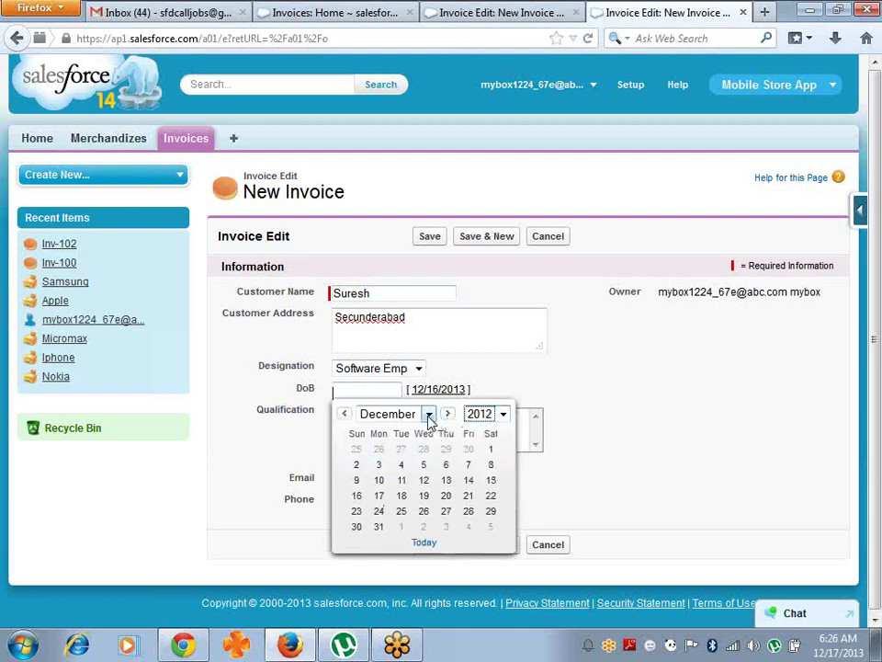
pyautogui.click(401, 466)
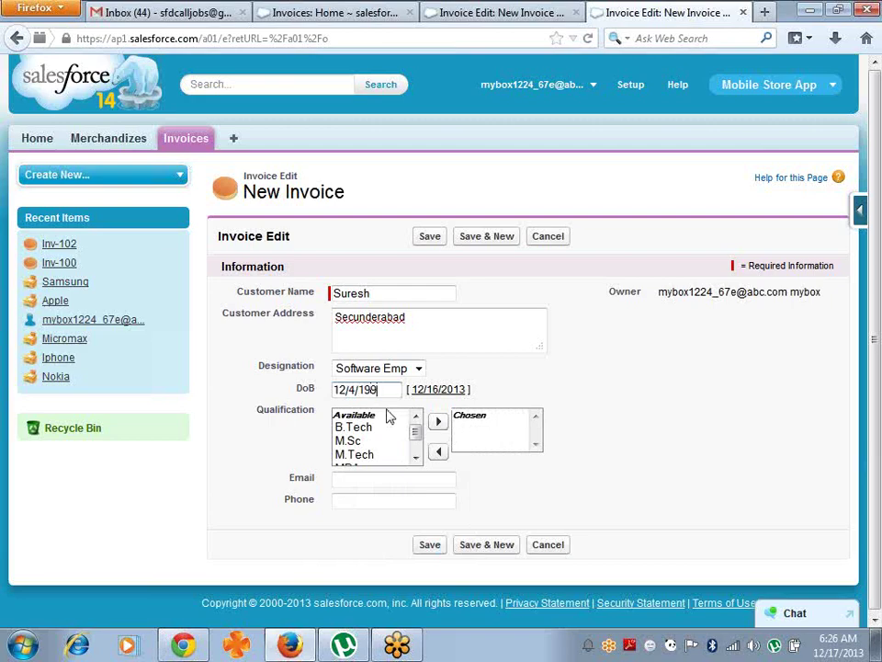
# - Add B.Tech and M.Tech as the invoice's qualifications
pyautogui.click(377, 428)
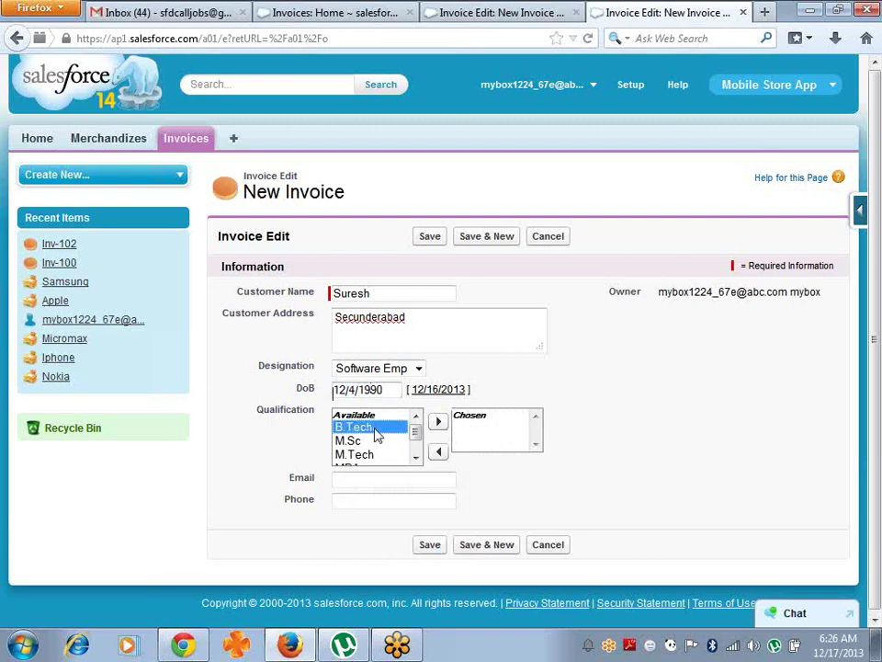
pyautogui.click(438, 425)
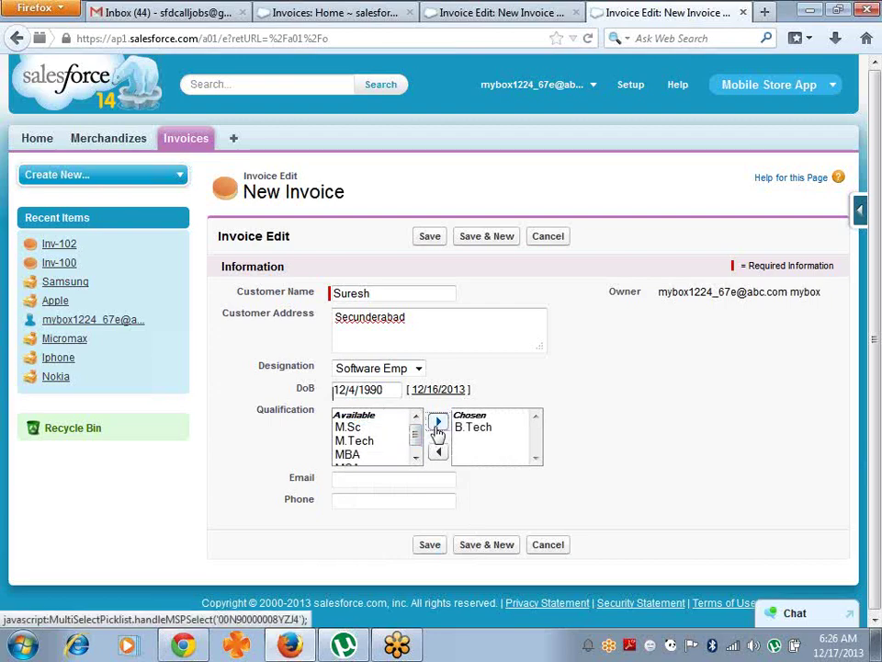
pyautogui.click(373, 441)
pyautogui.click(438, 423)
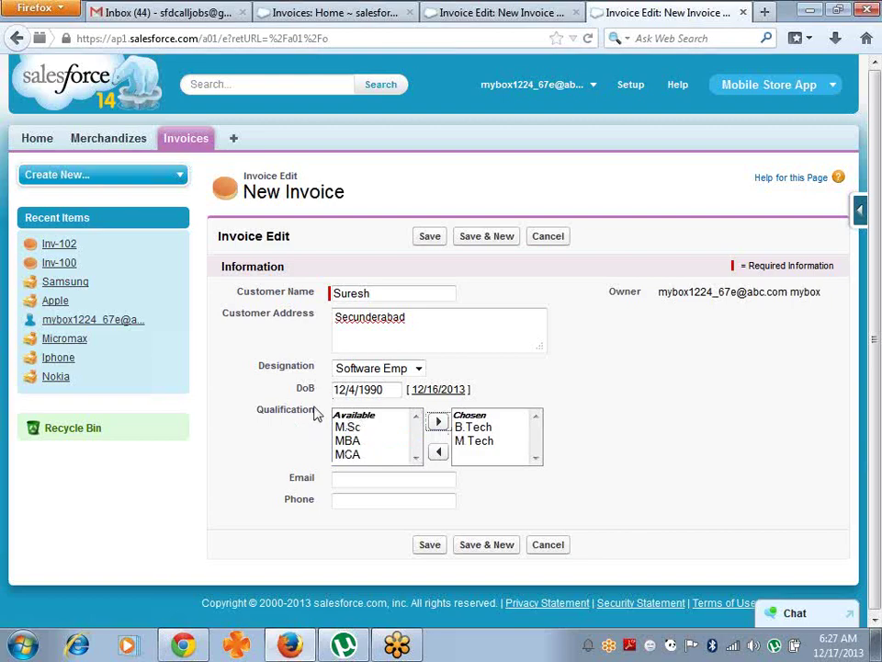
# - Fill in the phone number, remove '.com' from the email address, and submit the invoice
pyautogui.click(354, 480)
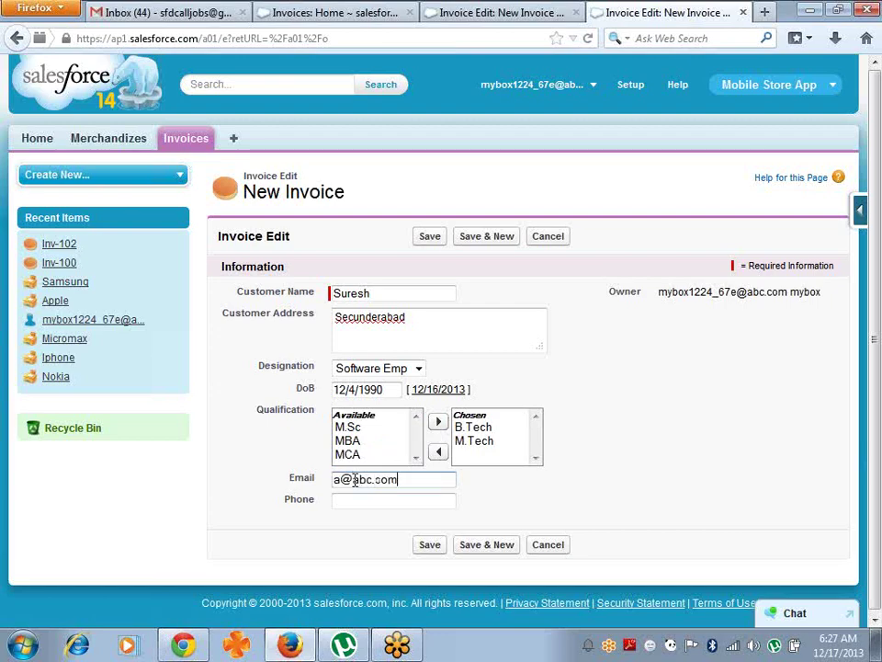
pyautogui.press('Tab')
pyautogui.write('909')
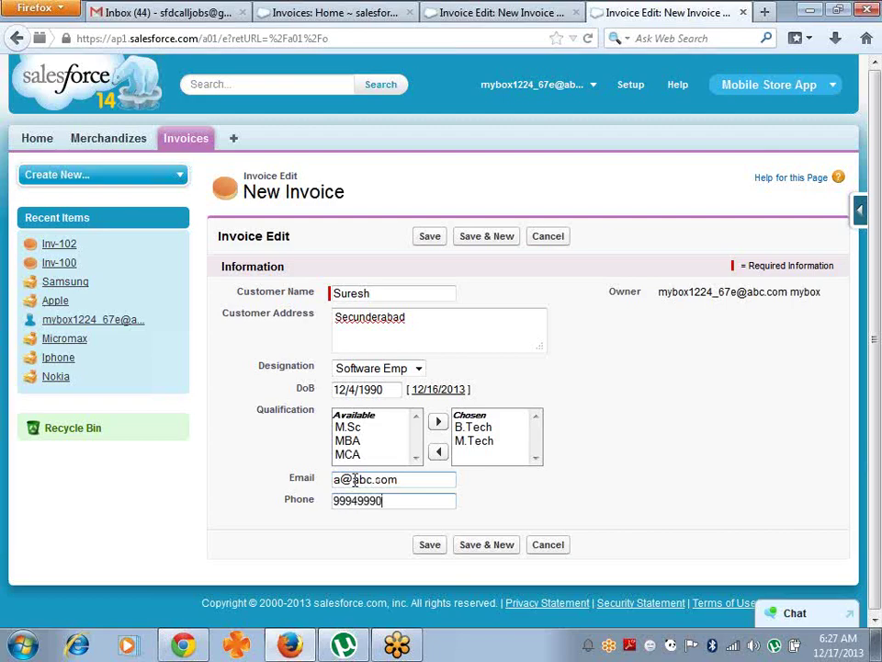
pyautogui.click(405, 481)
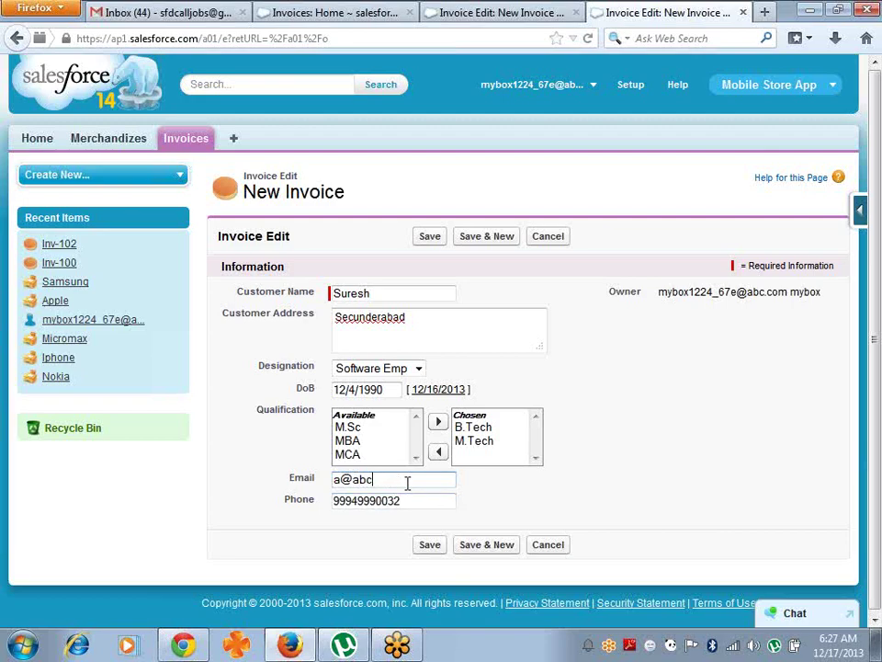
pyautogui.click(428, 544)
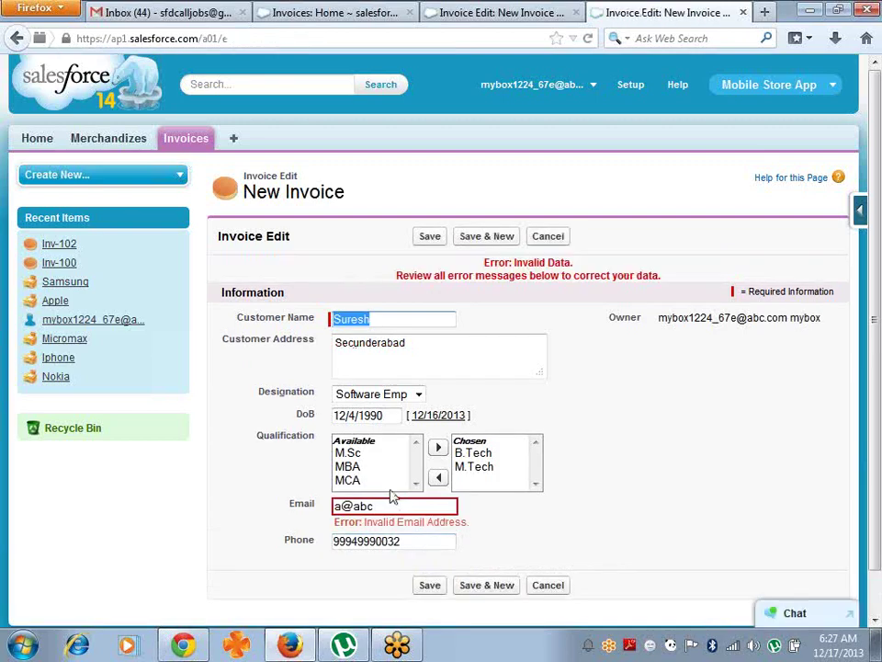
# - Restore '.com' in the flagged email address and save, creating invoice Inv-103
pyautogui.click(390, 503)
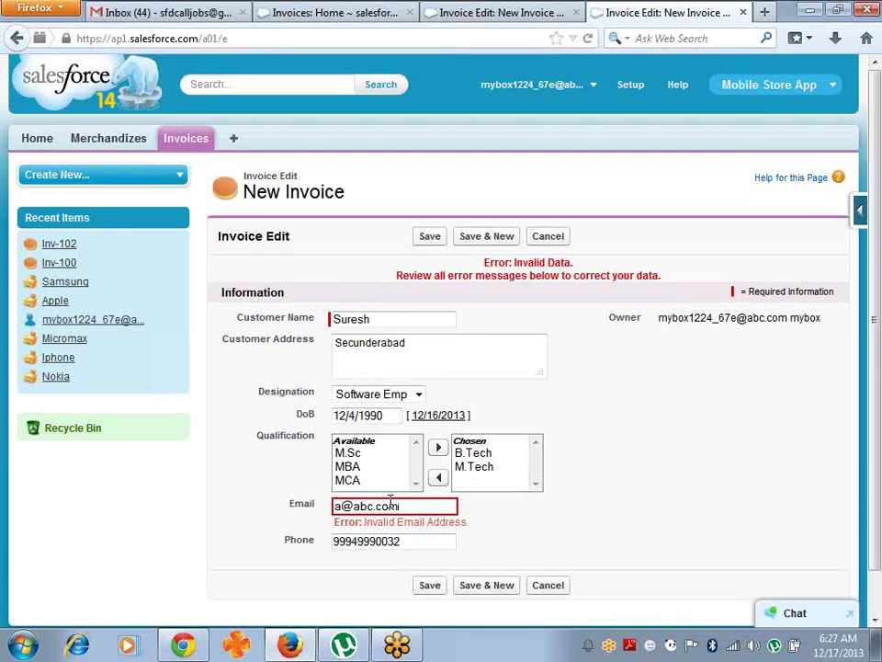
pyautogui.click(432, 586)
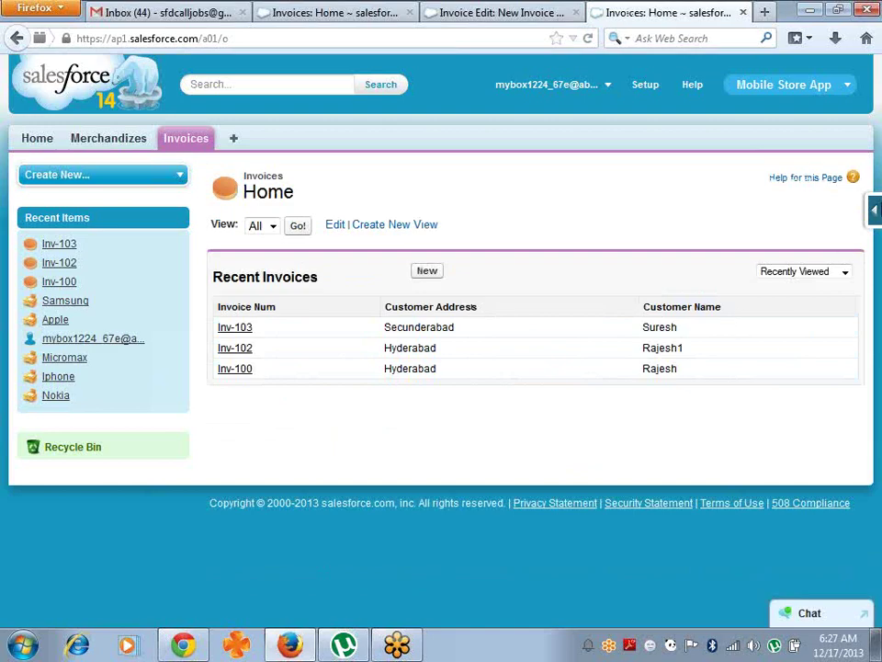
# - Open the Invoices list column settings and move Customer Name above Customer Address
pyautogui.click(876, 212)
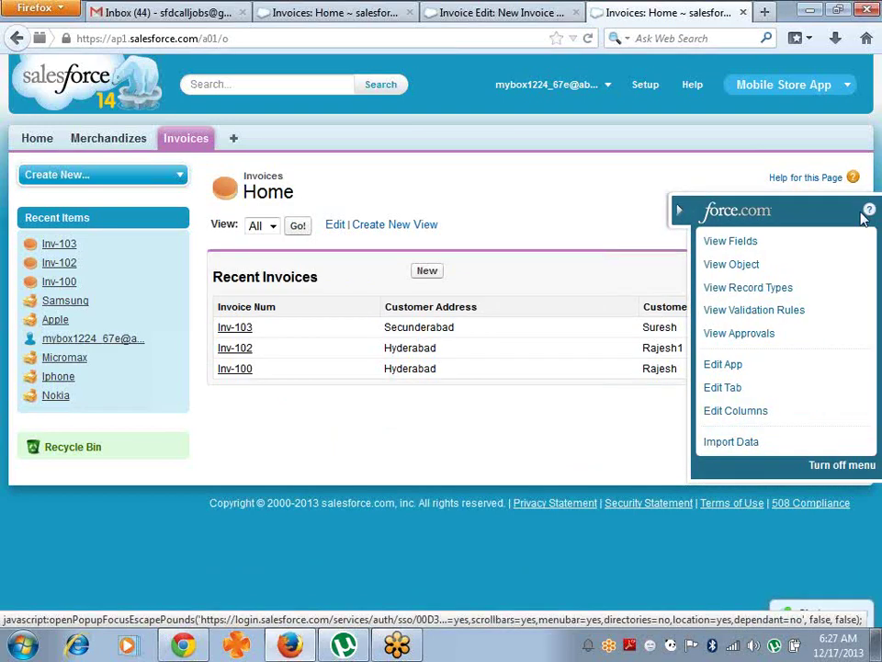
pyautogui.click(752, 414)
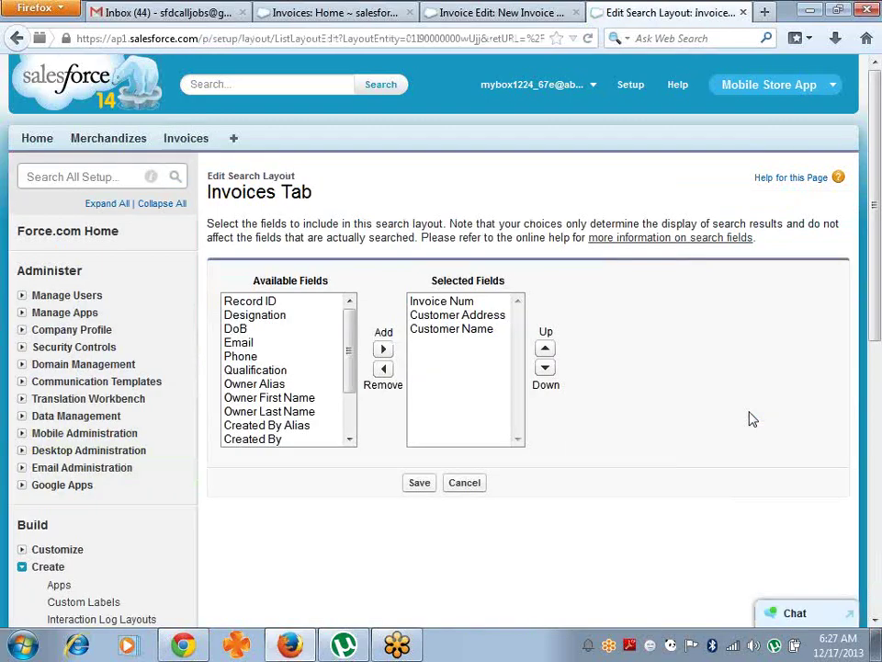
pyautogui.click(483, 329)
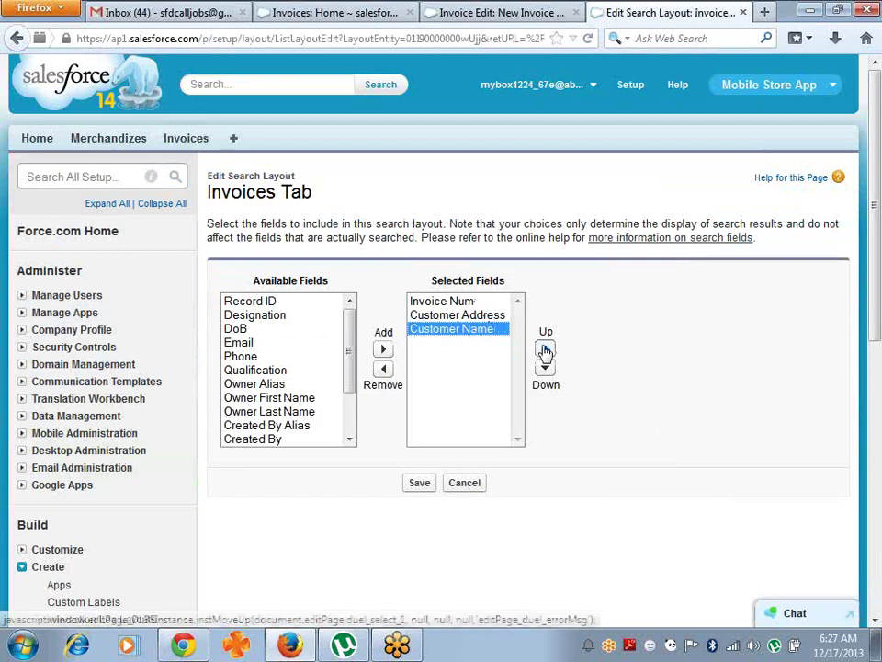
pyautogui.click(545, 349)
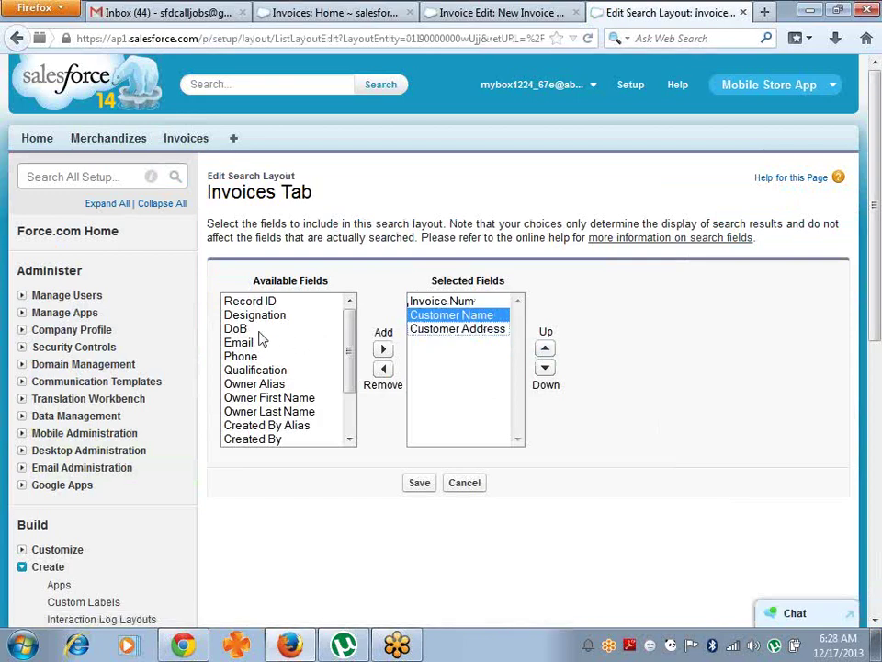
# - Add Email, DoB, Phone, Qualification, Designation and Record ID columns and save the layout
pyautogui.click(267, 343)
pyautogui.click(384, 349)
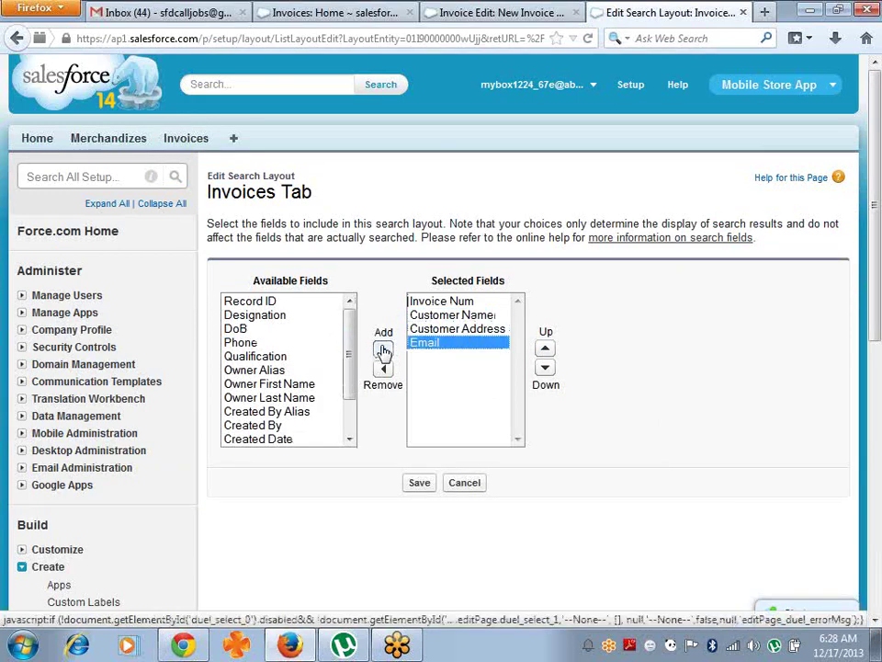
pyautogui.moveTo(252, 329); pyautogui.dragTo(361, 360)
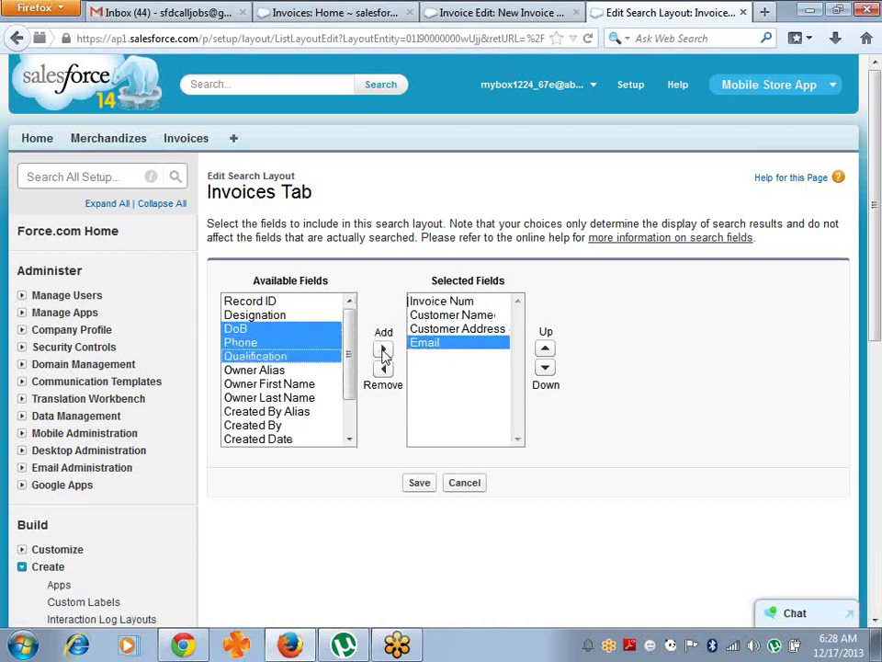
pyautogui.click(384, 350)
pyautogui.click(304, 315)
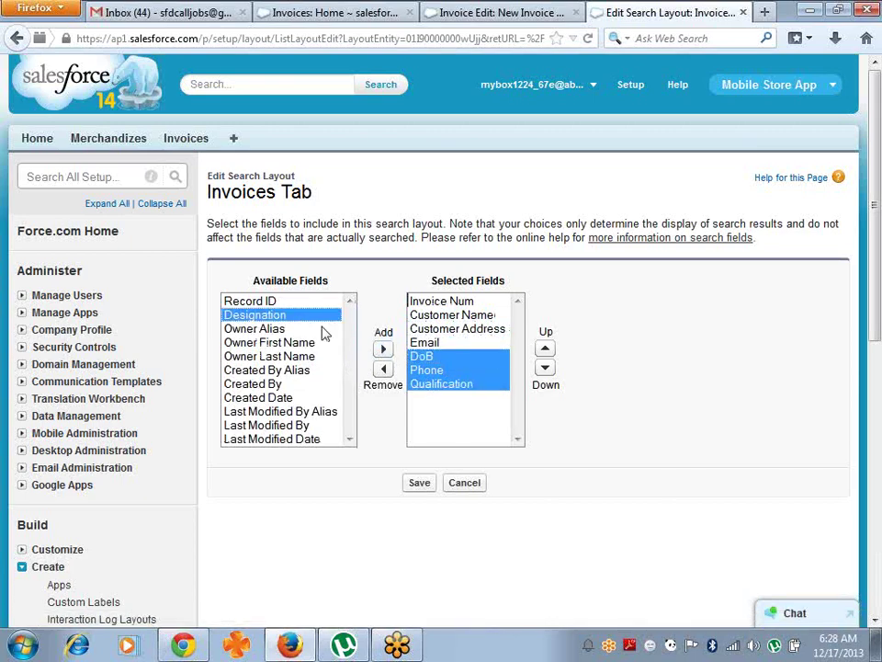
pyautogui.click(382, 349)
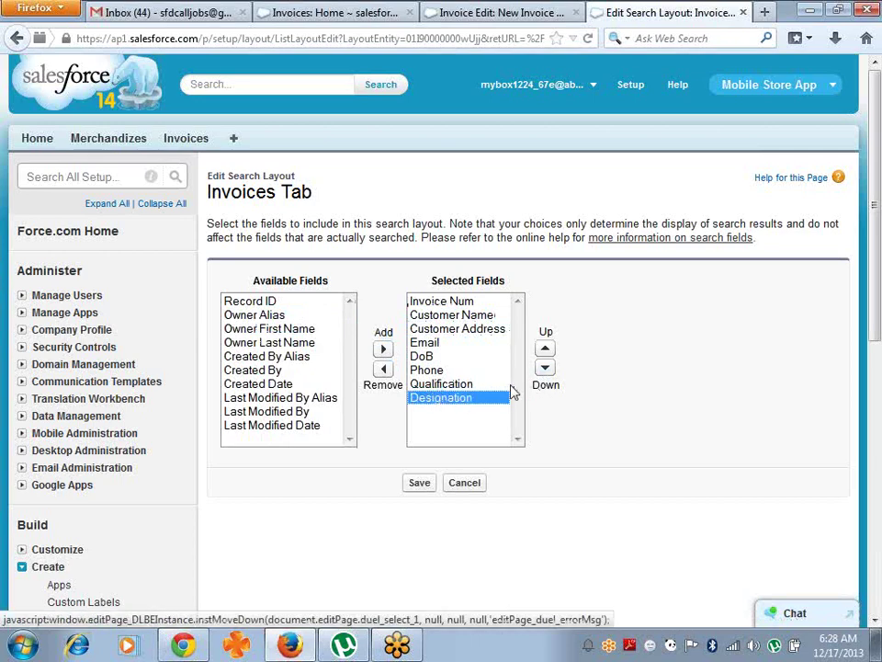
pyautogui.click(244, 301)
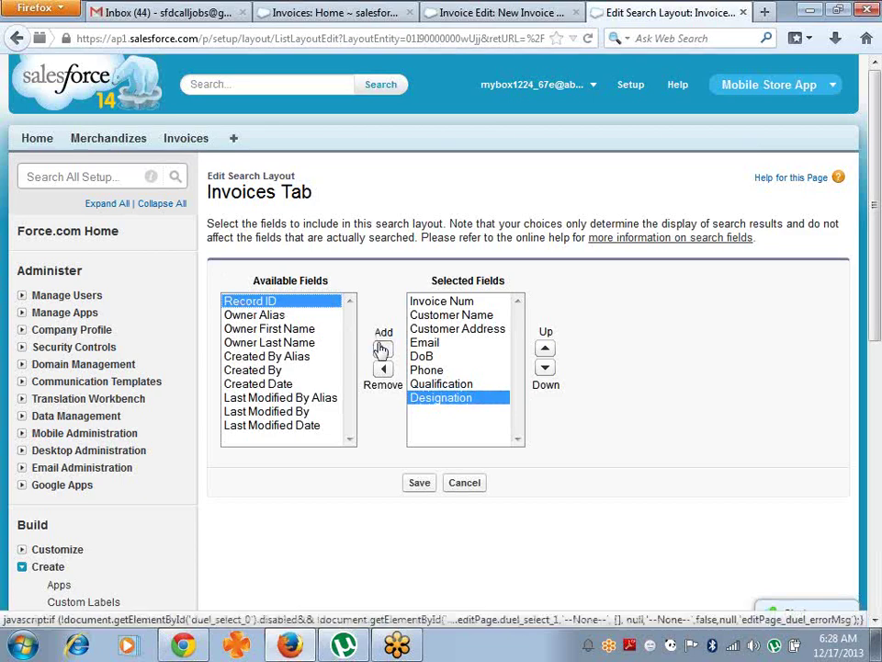
pyautogui.click(382, 349)
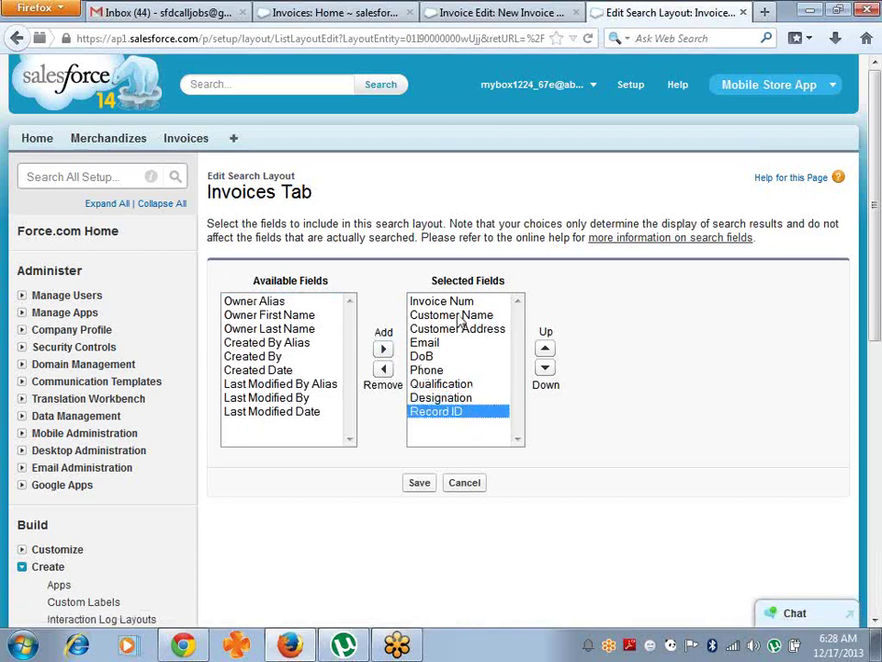
pyautogui.click(425, 490)
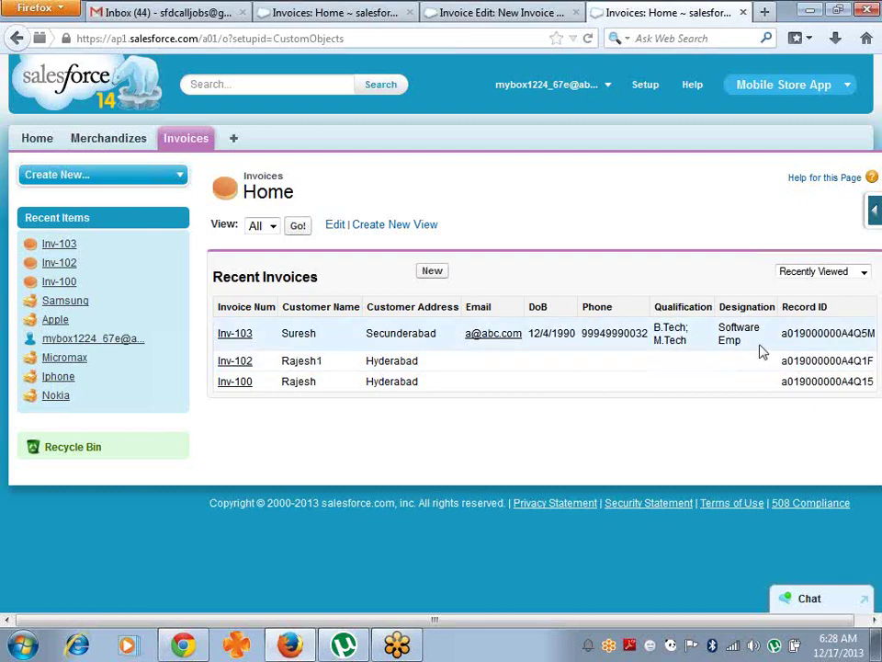
# - Start a new invoice with the customer's name, address Delhi and designation Pvt Ltd
pyautogui.click(436, 273)
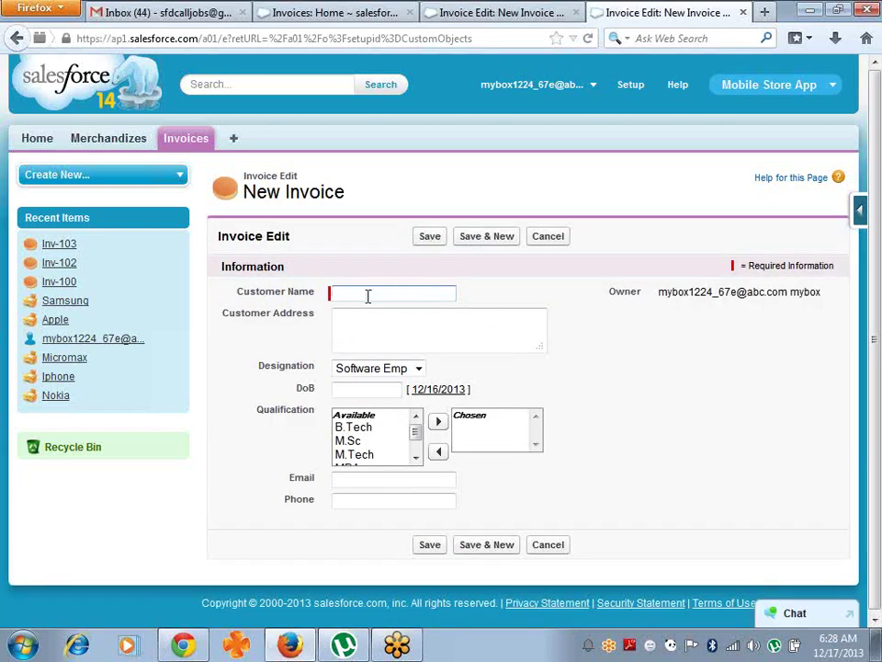
pyautogui.write('u')
pyautogui.press('Tab')
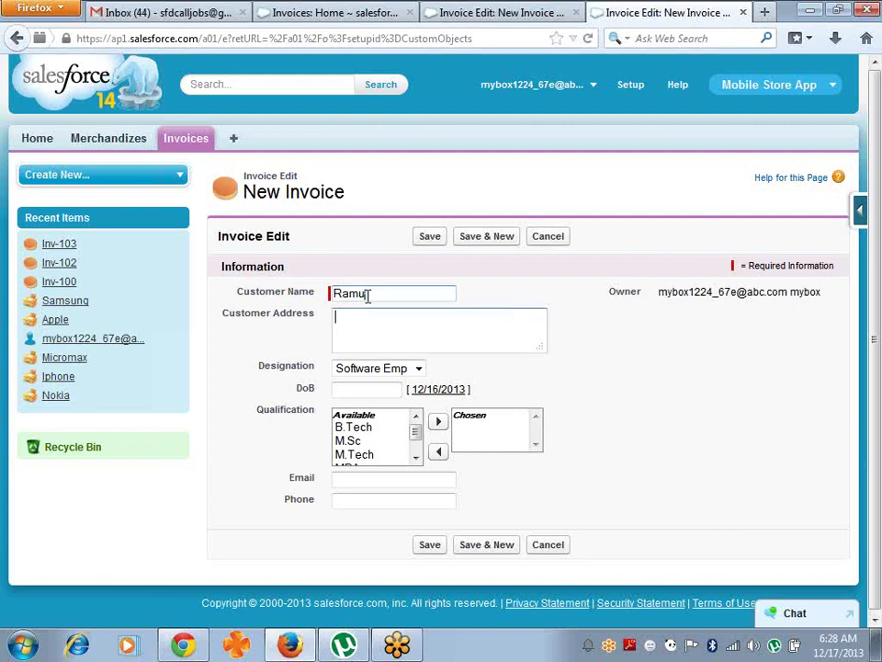
pyautogui.write('Delhi')
pyautogui.press('Tab')
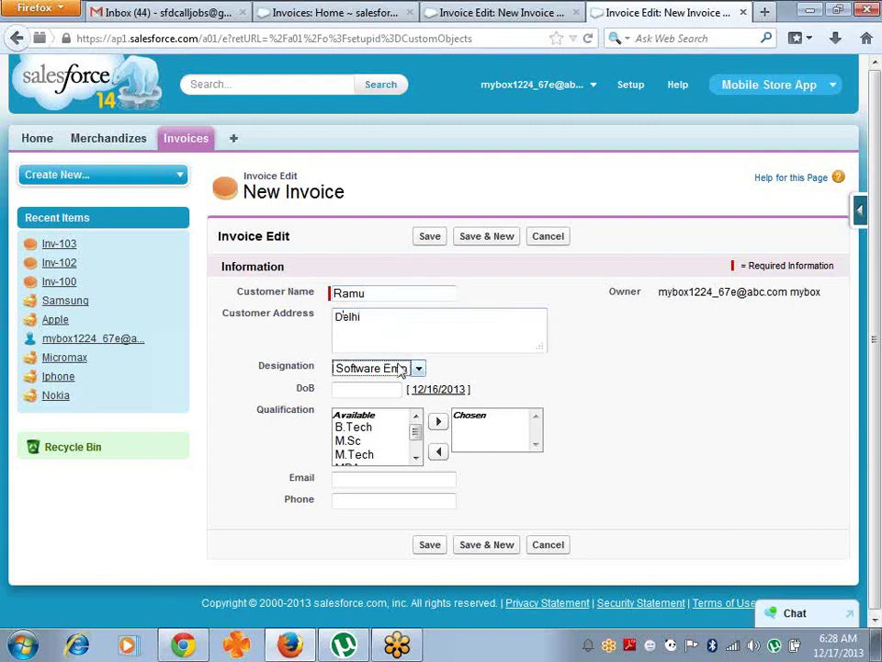
pyautogui.press('Down')
pyautogui.press('Down')
# - Set DoB to 12/16/2013, add M.Sc, enter the customer's email and phone, and save as Inv-104
pyautogui.click(445, 391)
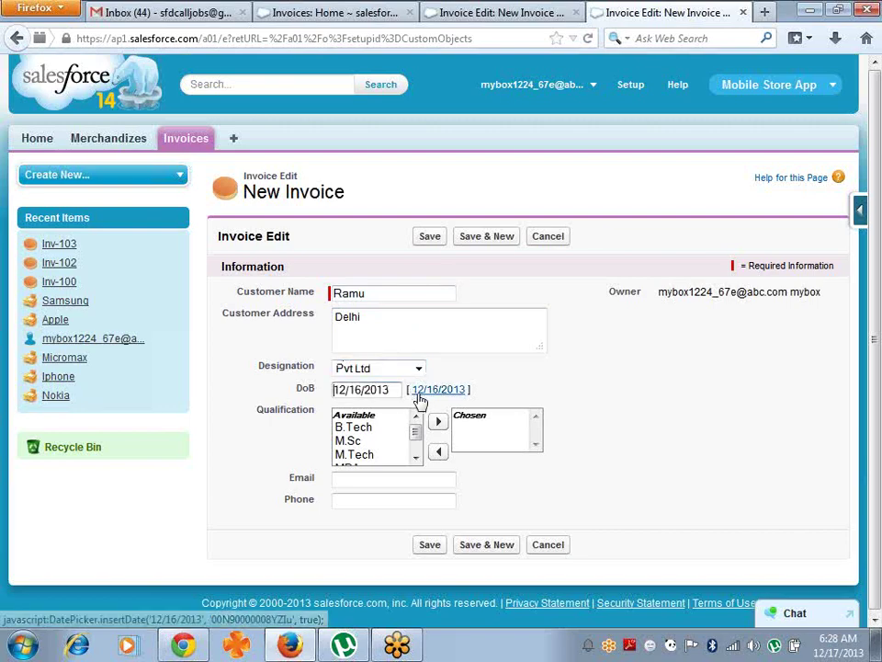
pyautogui.click(367, 441)
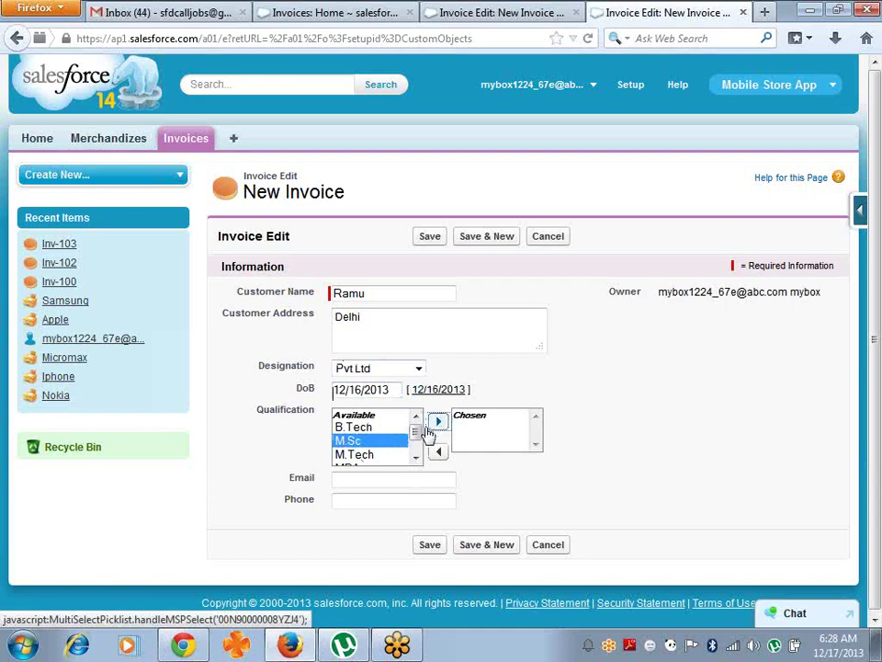
pyautogui.click(439, 422)
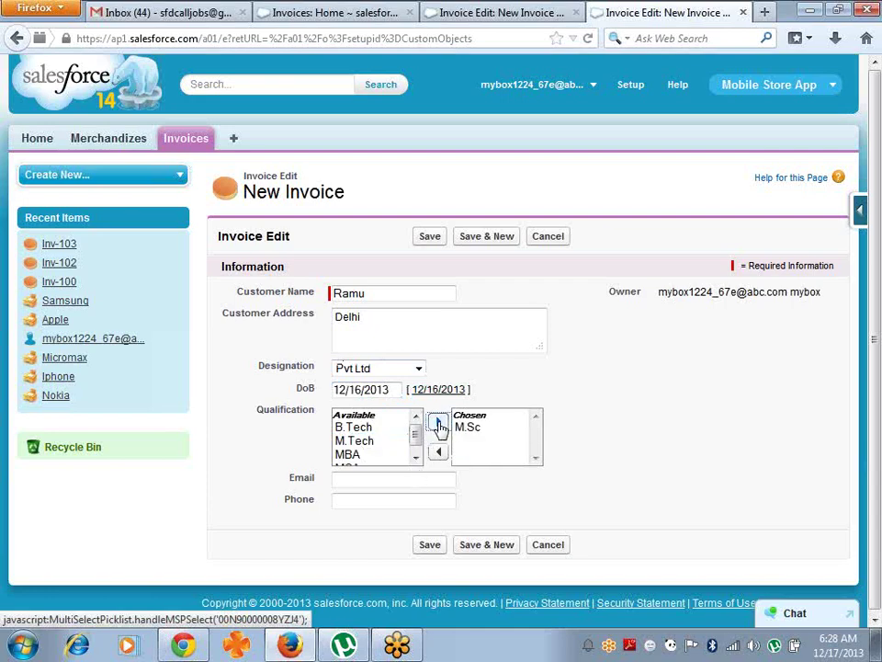
pyautogui.click(391, 482)
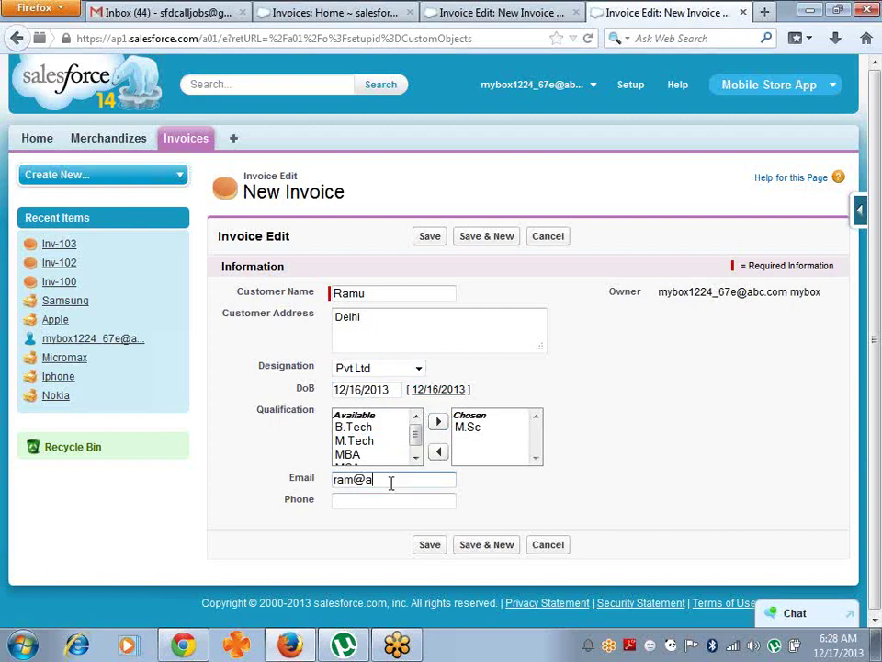
pyautogui.press('Tab')
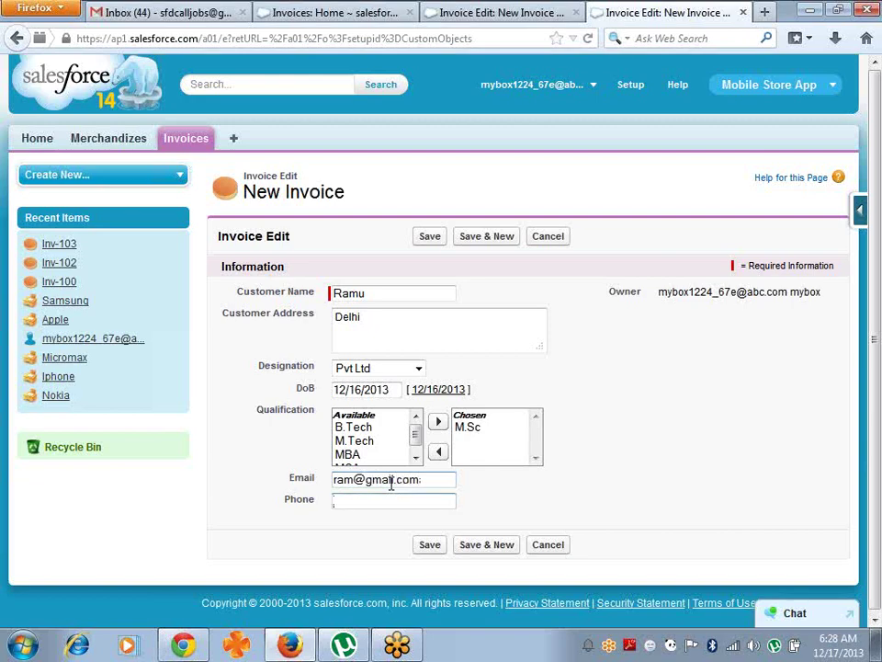
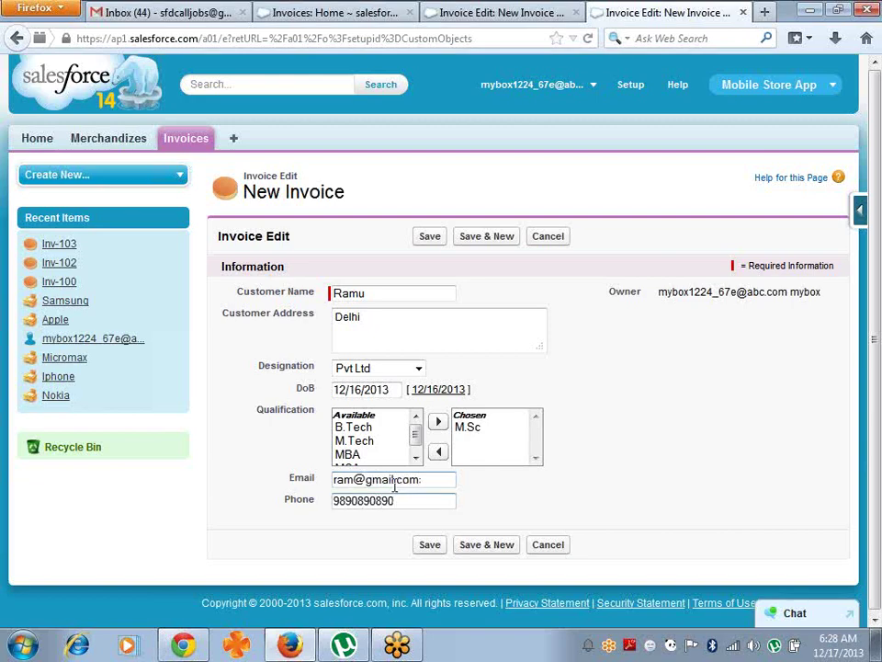
pyautogui.click(429, 546)
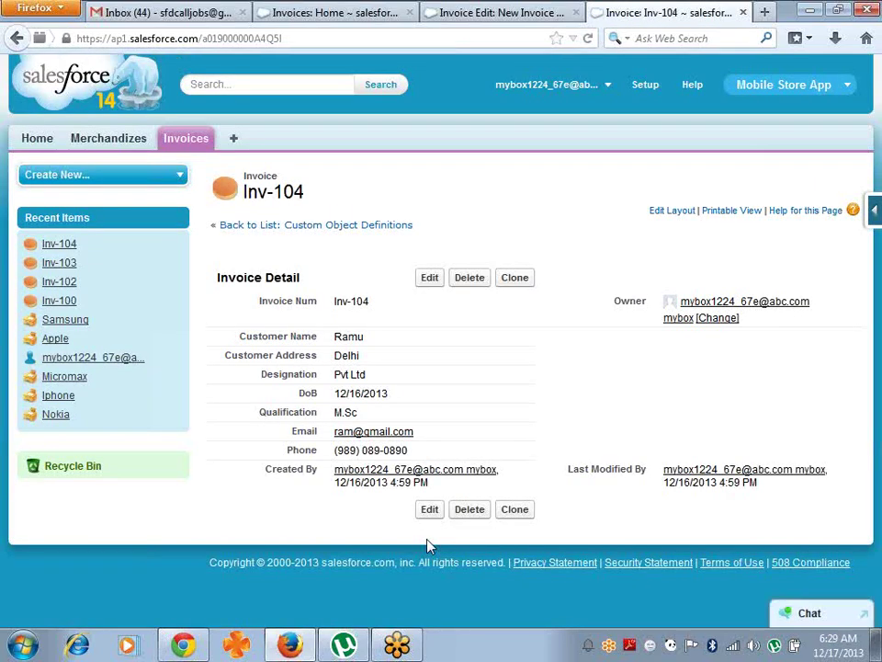
# - Return to the Invoices list showing Inv-104 and begin another new invoice
pyautogui.click(184, 141)
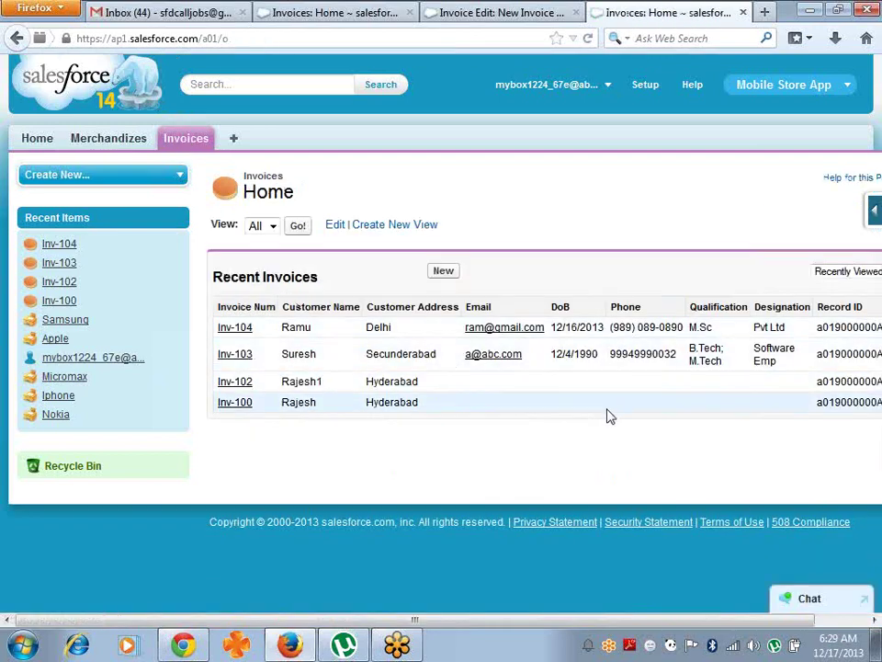
pyautogui.click(443, 271)
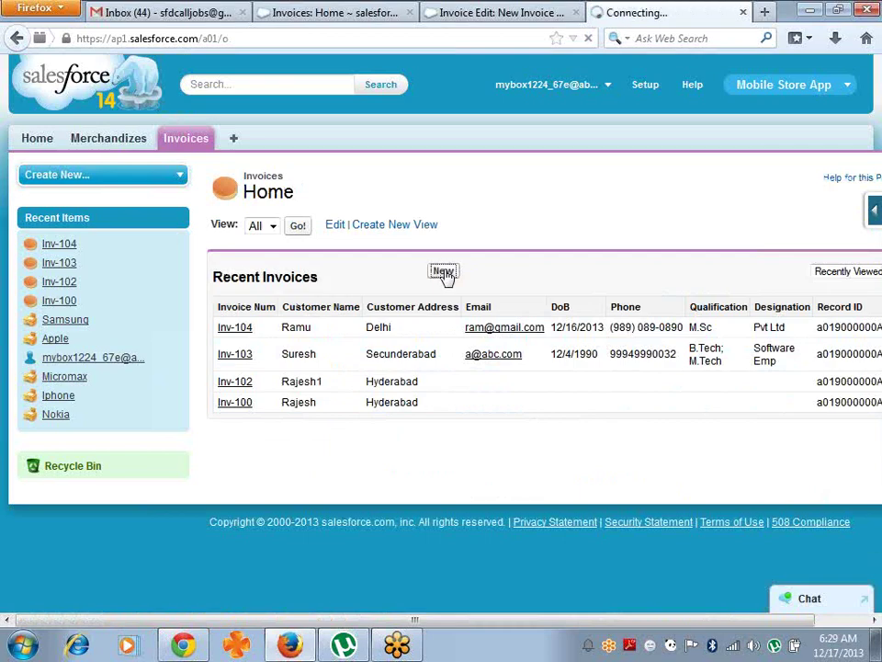
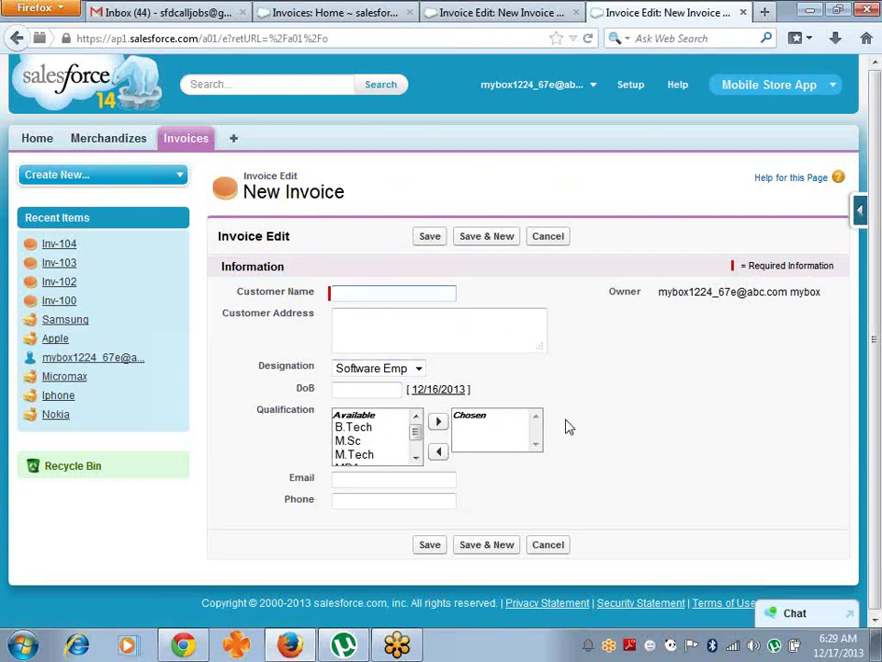
# - Open the Invoice page layout editor through the Force.com quick access menu's Edit Layout
pyautogui.click(859, 216)
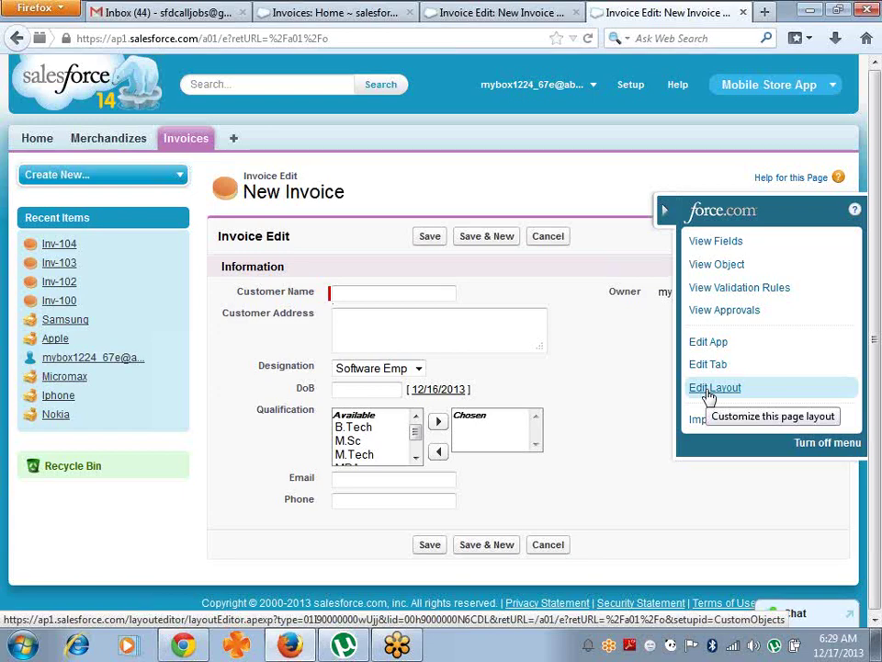
pyautogui.click(709, 392)
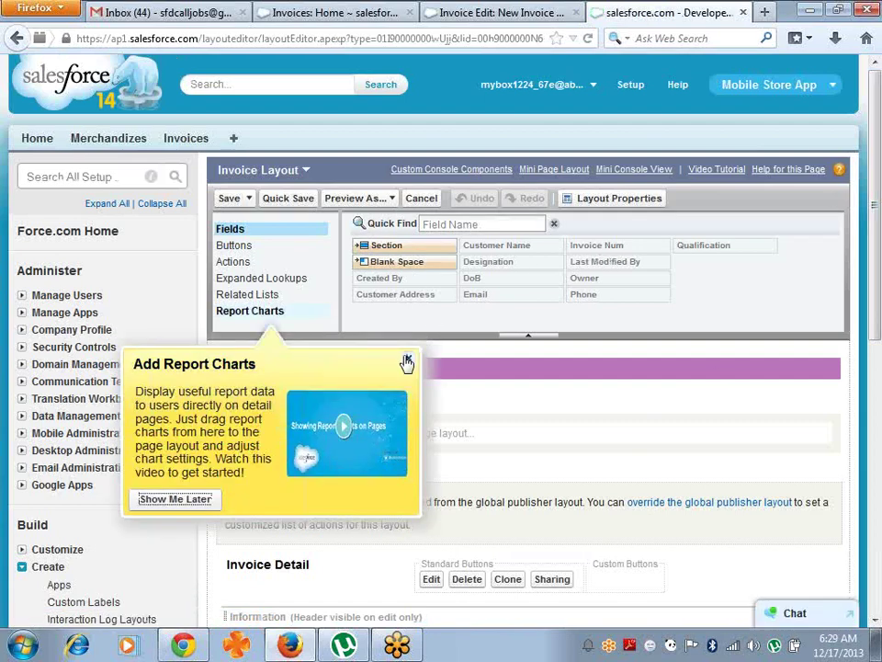
# - Dismiss the Report Charts tip and drag in a new section named Contact Section
pyautogui.click(407, 359)
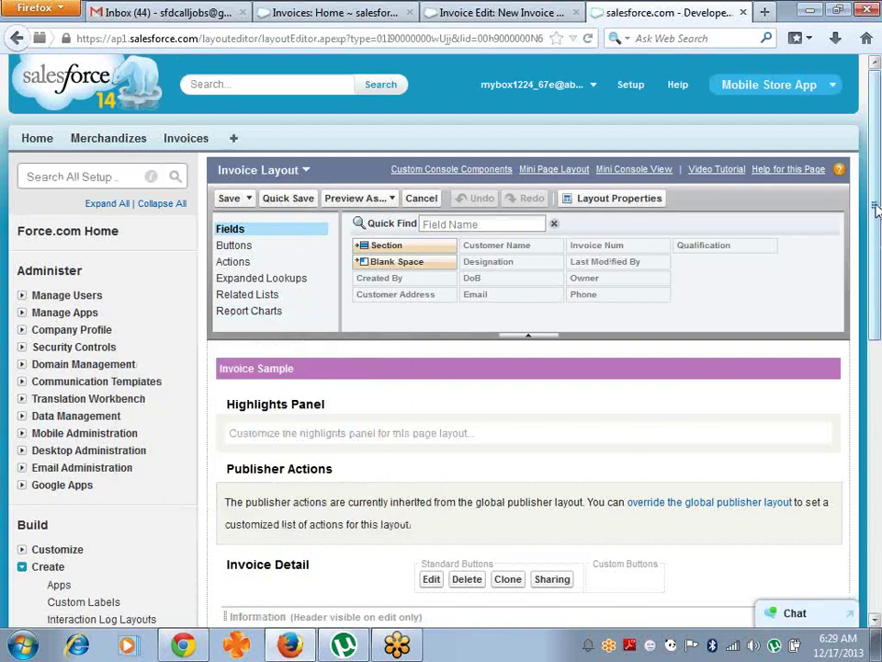
pyautogui.scroll(-3, 876, 210)
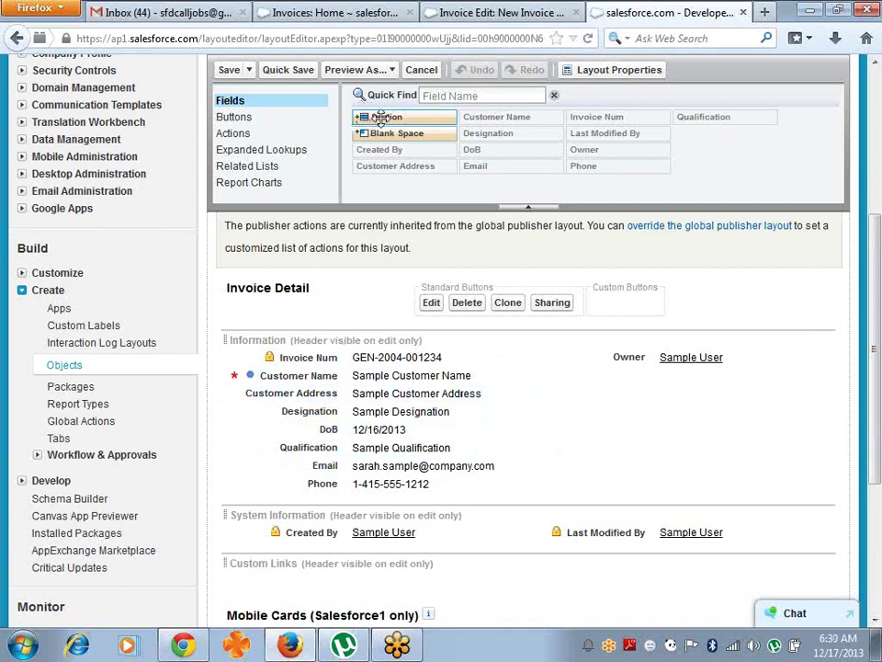
pyautogui.moveTo(379, 119); pyautogui.dragTo(276, 443)
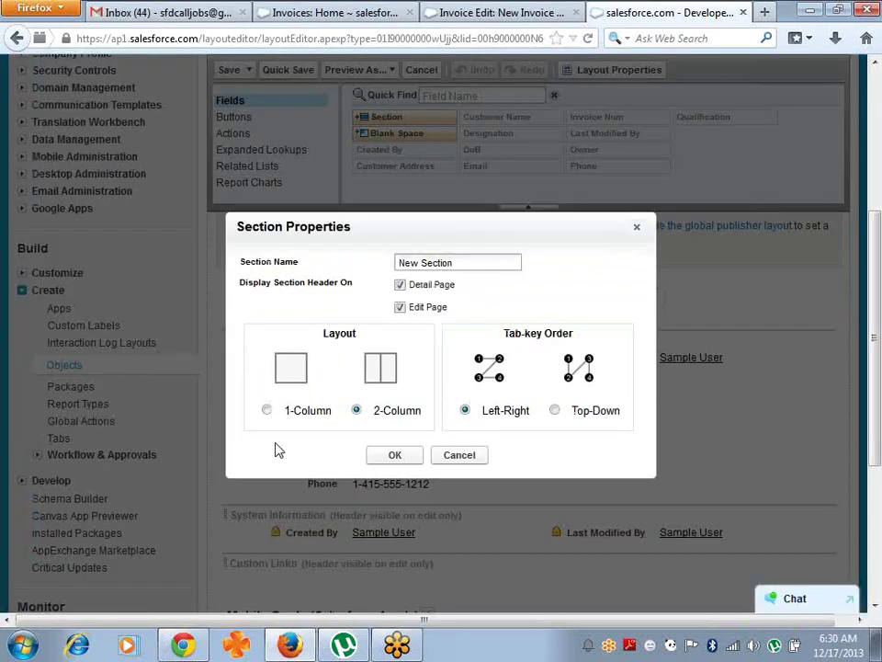
pyautogui.moveTo(467, 263); pyautogui.dragTo(317, 262)
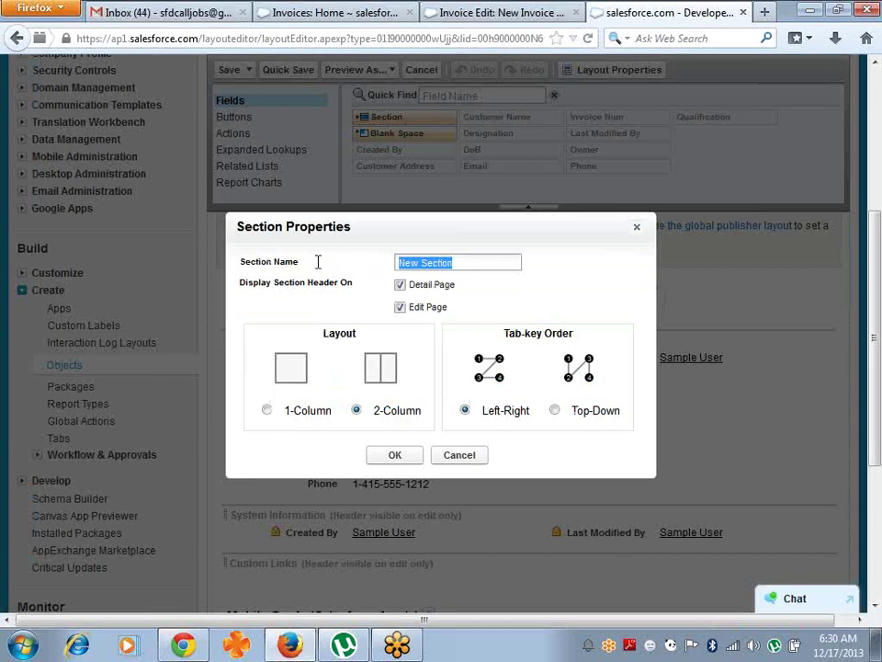
pyautogui.write('Contact')
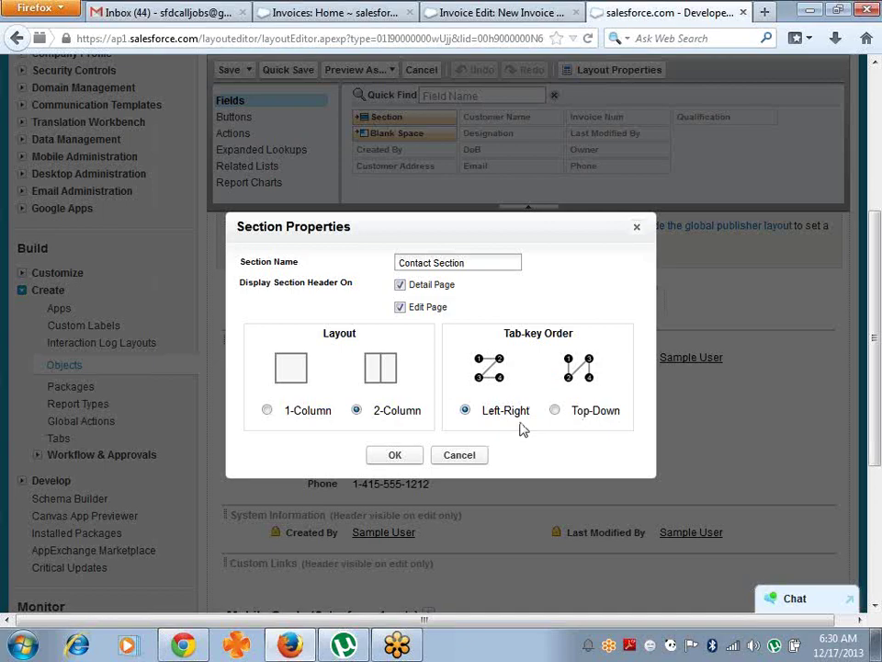
pyautogui.click(393, 453)
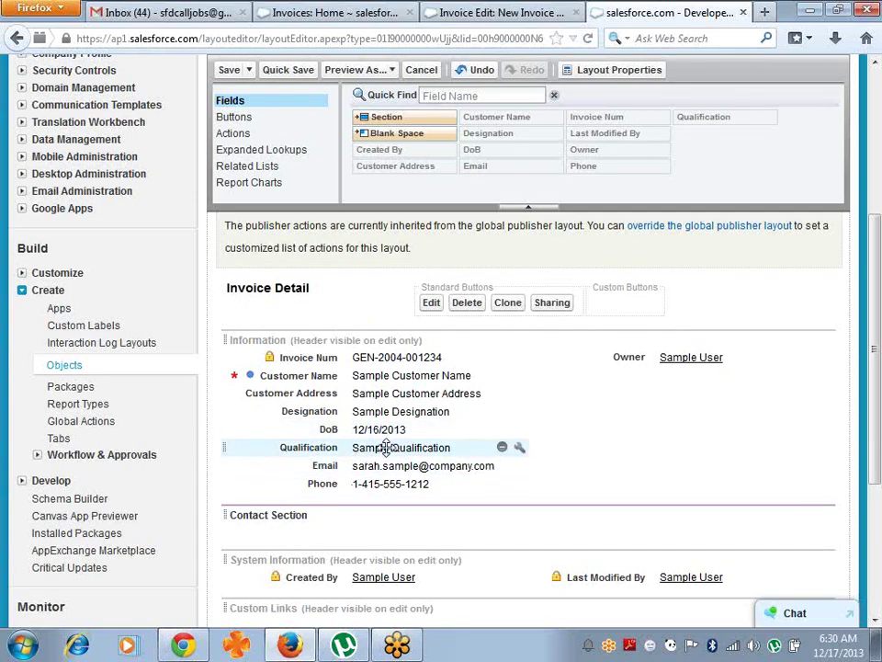
# - Move the Phone and Email fields into Contact Section
pyautogui.click(400, 487)
pyautogui.moveTo(400, 487); pyautogui.dragTo(374, 515)
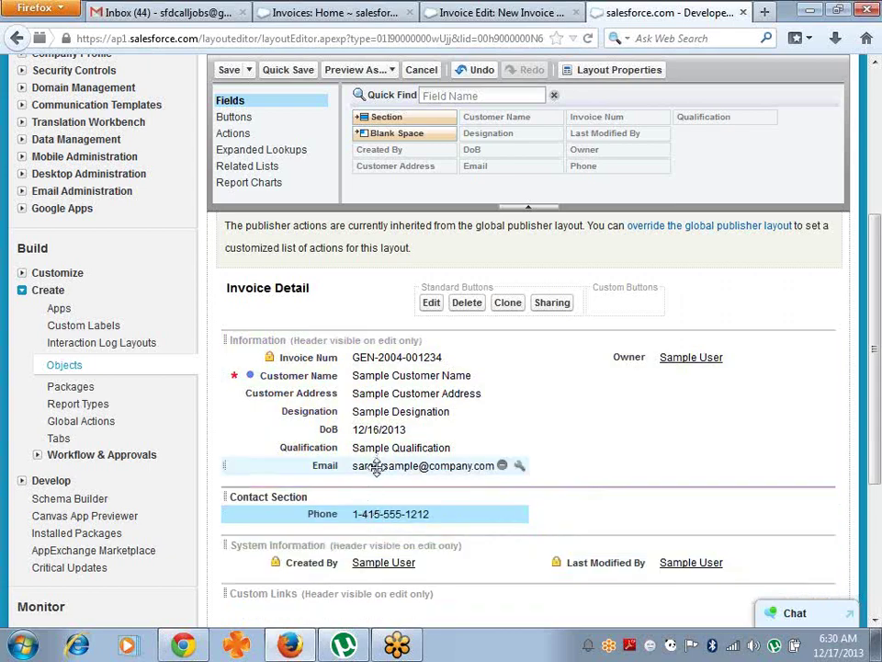
pyautogui.moveTo(378, 466); pyautogui.dragTo(699, 520)
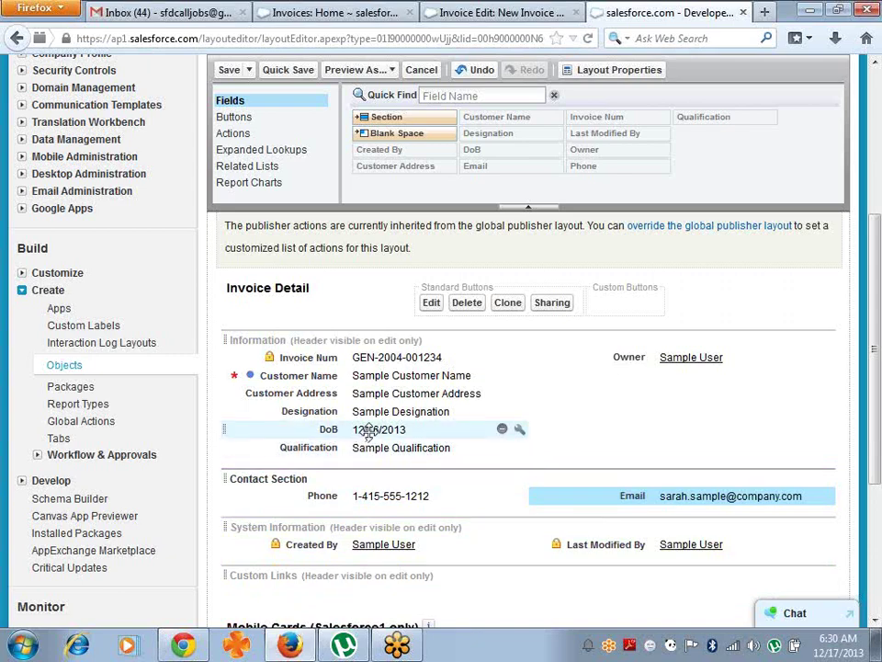
# - Rename Contact Section to Personal Details
pyautogui.doubleClick(292, 479)
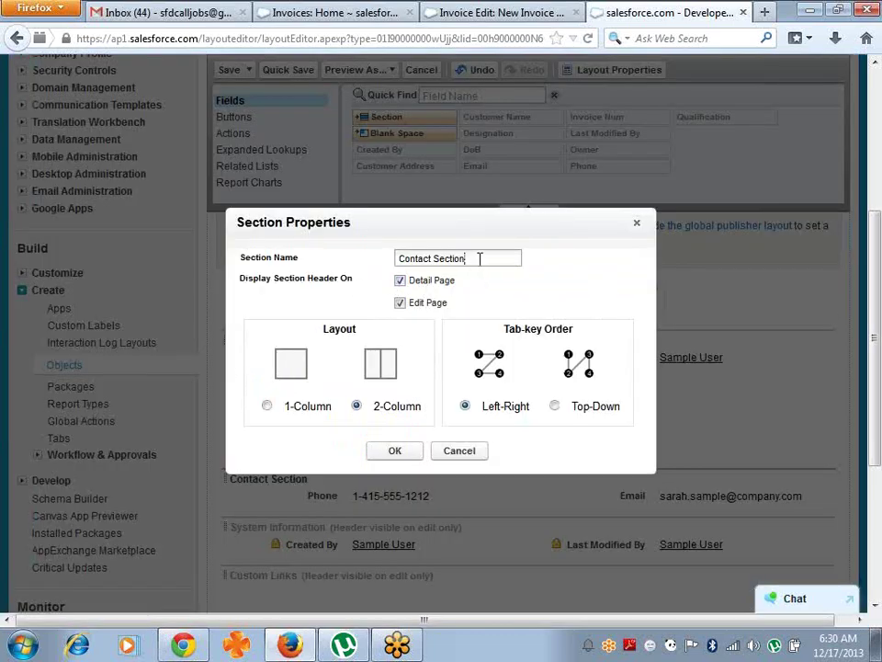
pyautogui.moveTo(479, 259); pyautogui.dragTo(296, 248)
pyautogui.write('Personal Details')
pyautogui.press('Return')
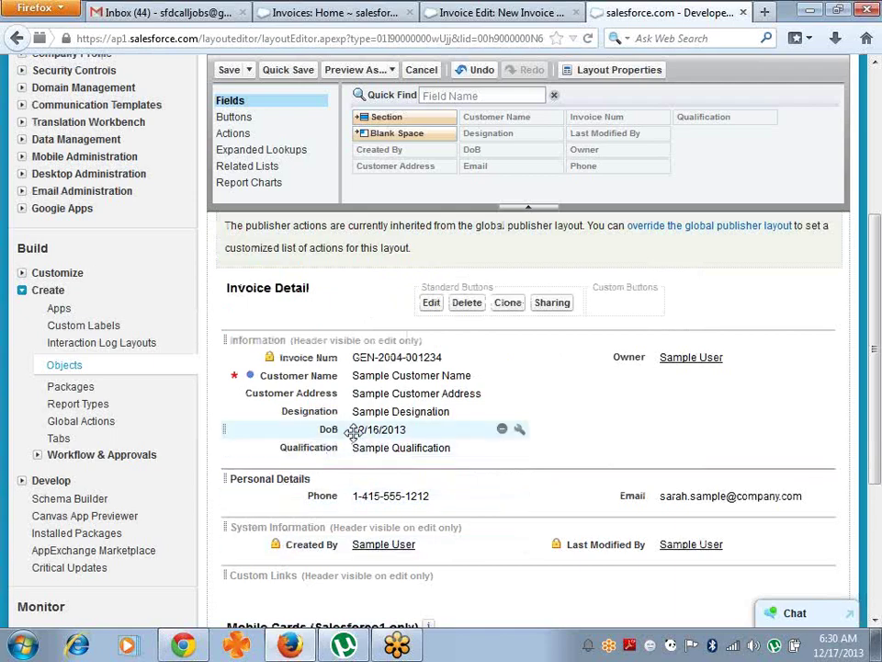
# - Add DoB and Qualification to Personal Details and save the Invoice layout
pyautogui.moveTo(353, 431); pyautogui.dragTo(645, 473)
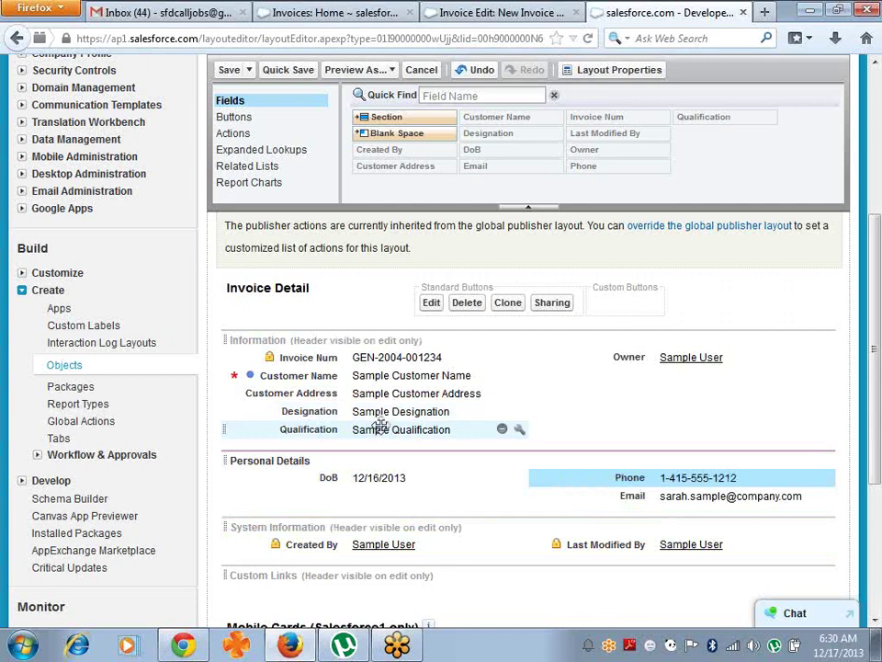
pyautogui.click(380, 426)
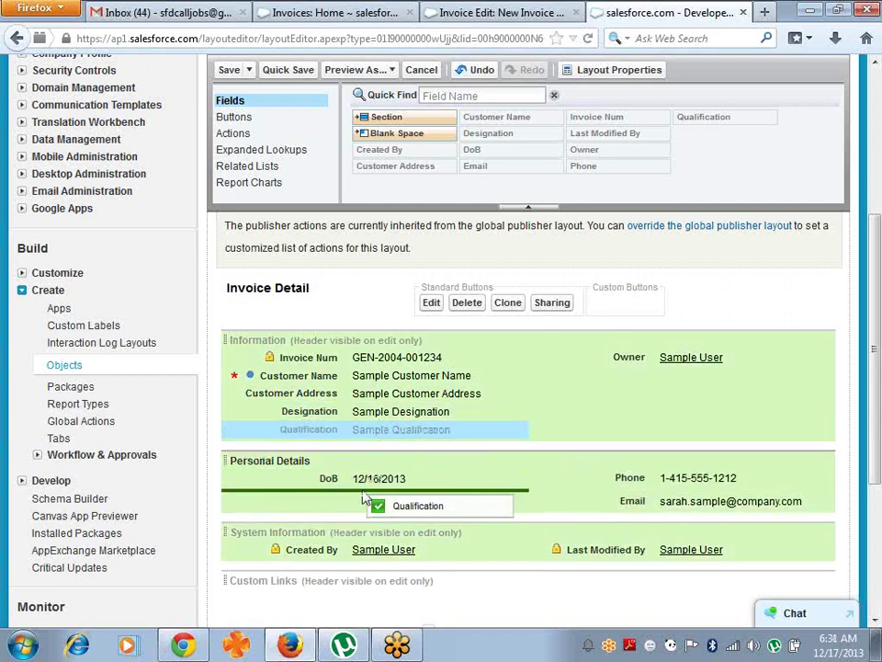
pyautogui.moveTo(364, 498); pyautogui.dragTo(366, 496)
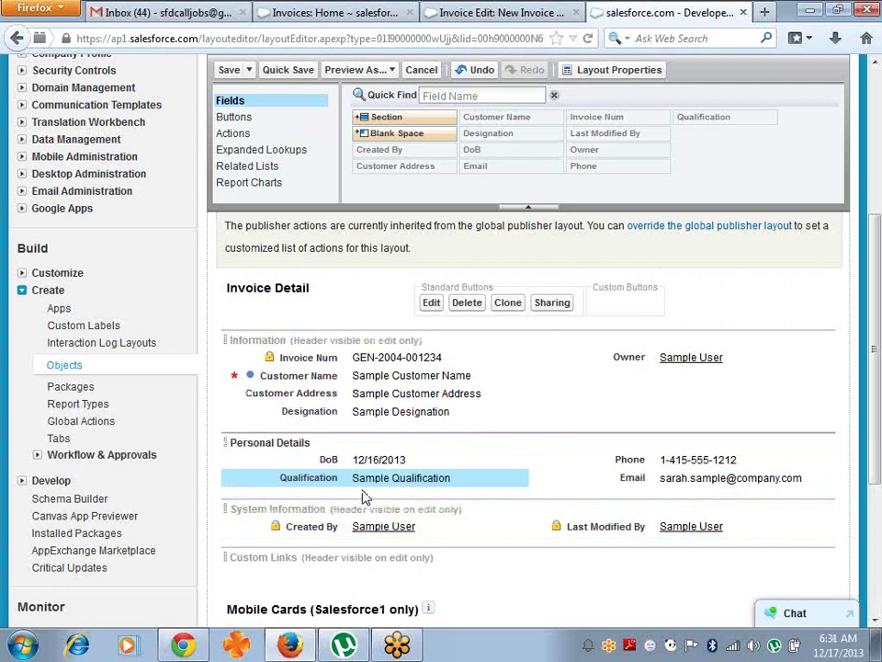
pyautogui.click(224, 71)
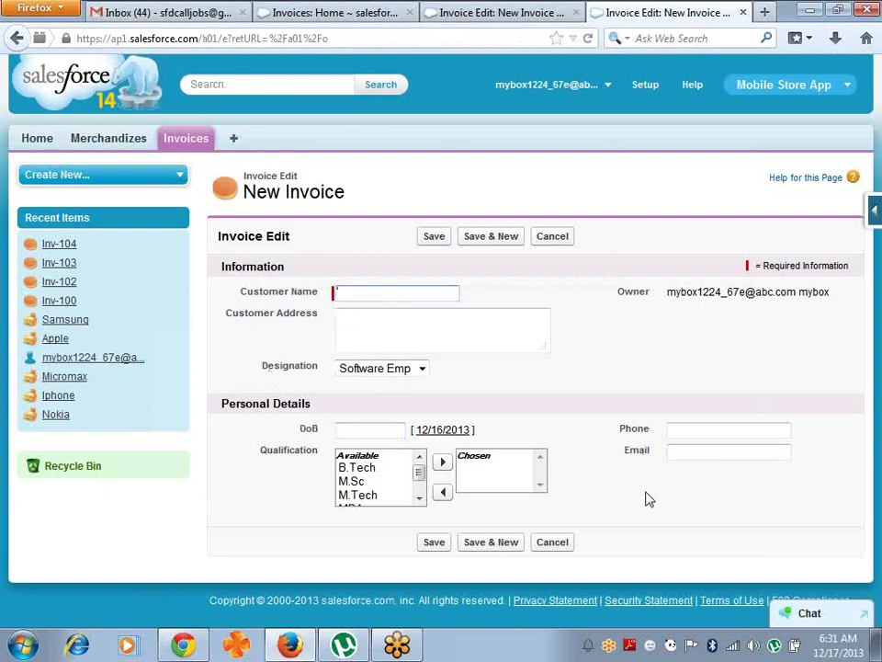
# - Enter the customer's name on the new invoice and bring up the Force.com quick access menu
pyautogui.click(355, 294)
pyautogui.write('kumar')
pyautogui.press('Tab')
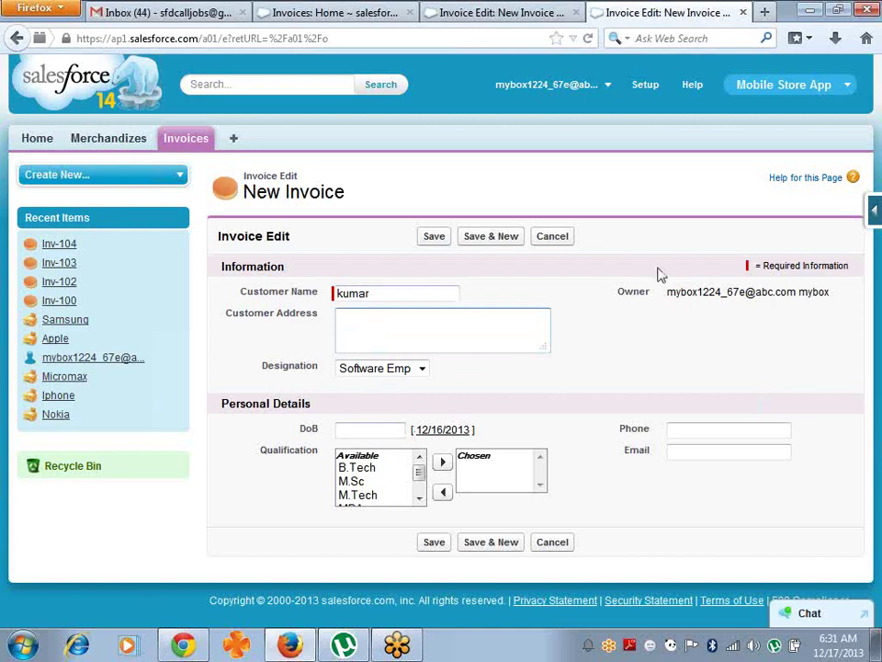
pyautogui.click(876, 211)
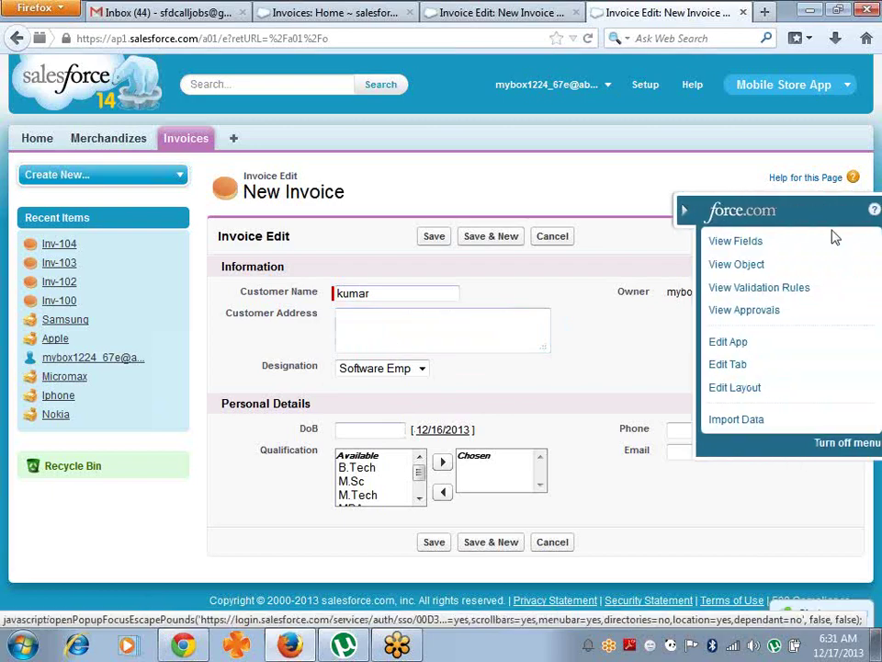
# - Reopen the Invoice layout and toggle Customer Address Required on, then back off
pyautogui.click(730, 388)
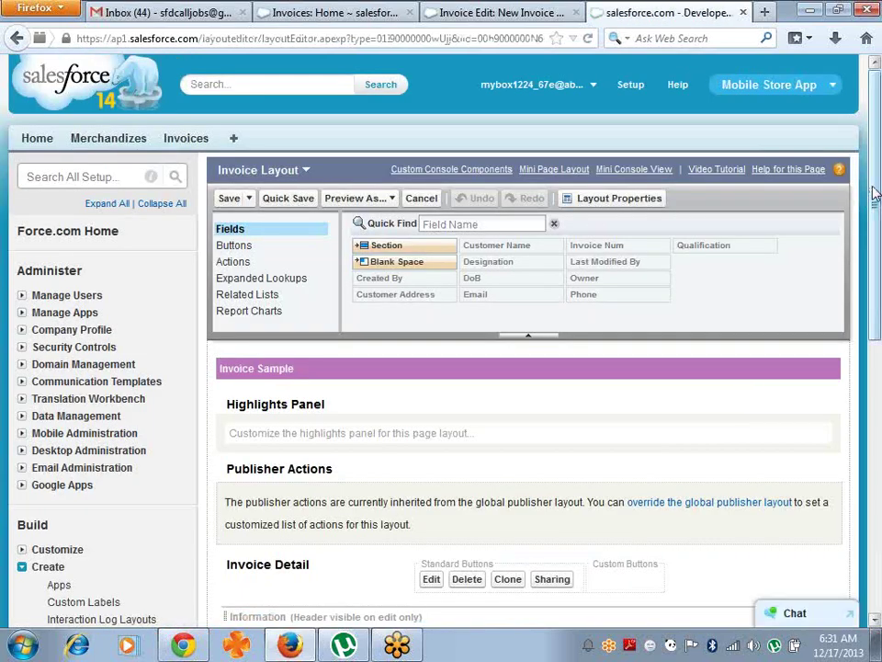
pyautogui.moveTo(876, 194); pyautogui.dragTo(876, 350)
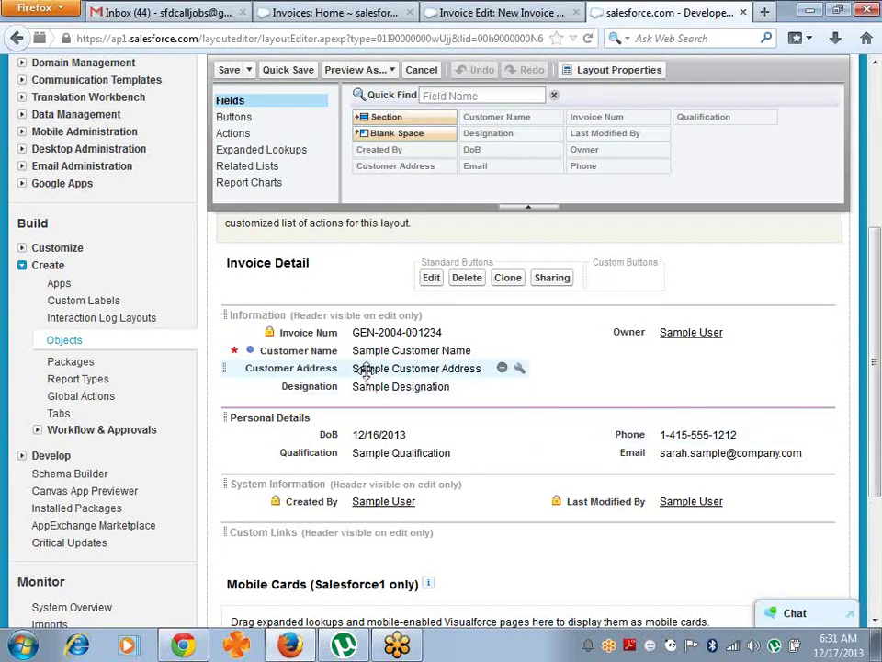
pyautogui.click(520, 372)
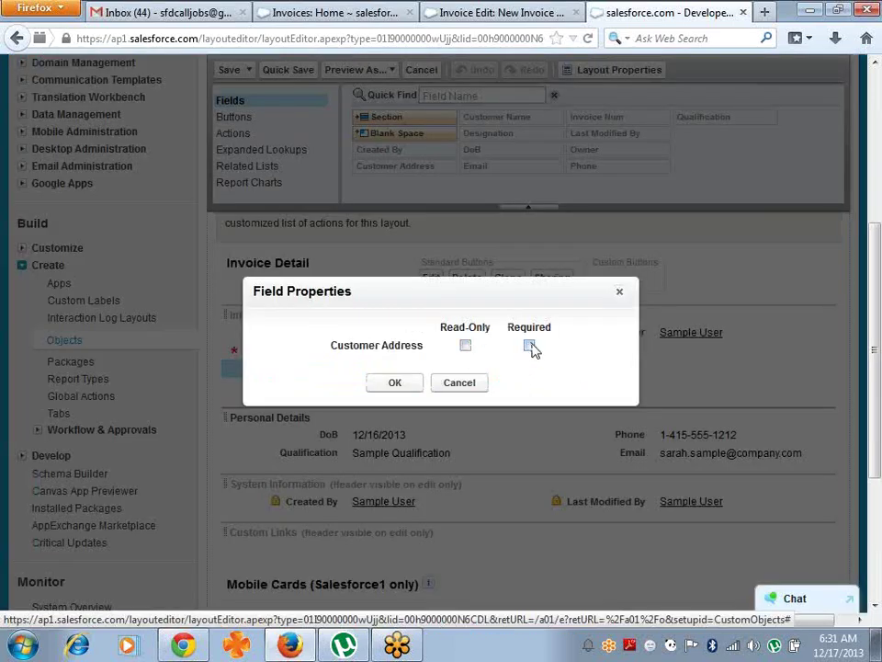
pyautogui.click(530, 347)
pyautogui.click(396, 384)
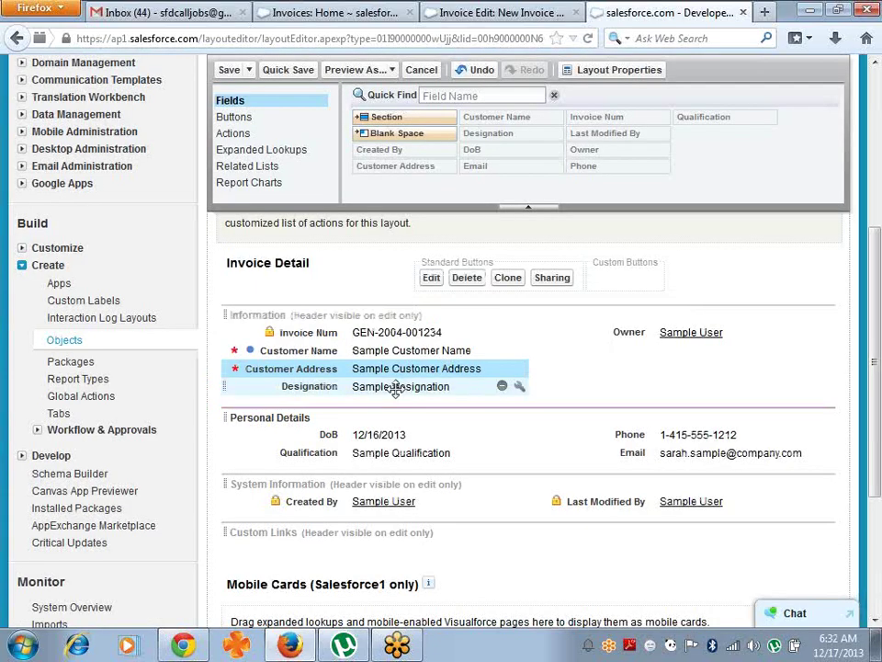
pyautogui.click(519, 370)
pyautogui.click(518, 369)
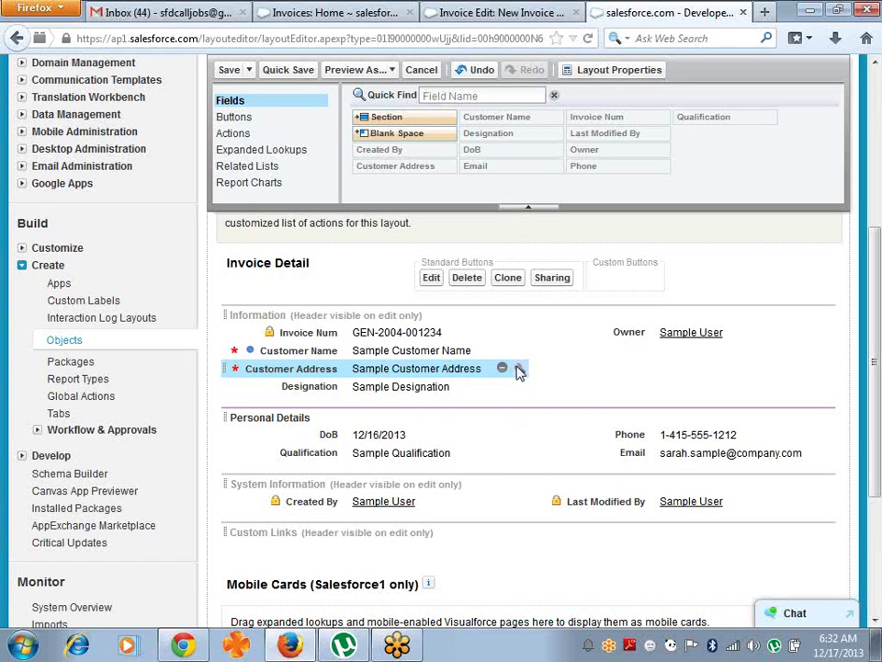
pyautogui.click(529, 348)
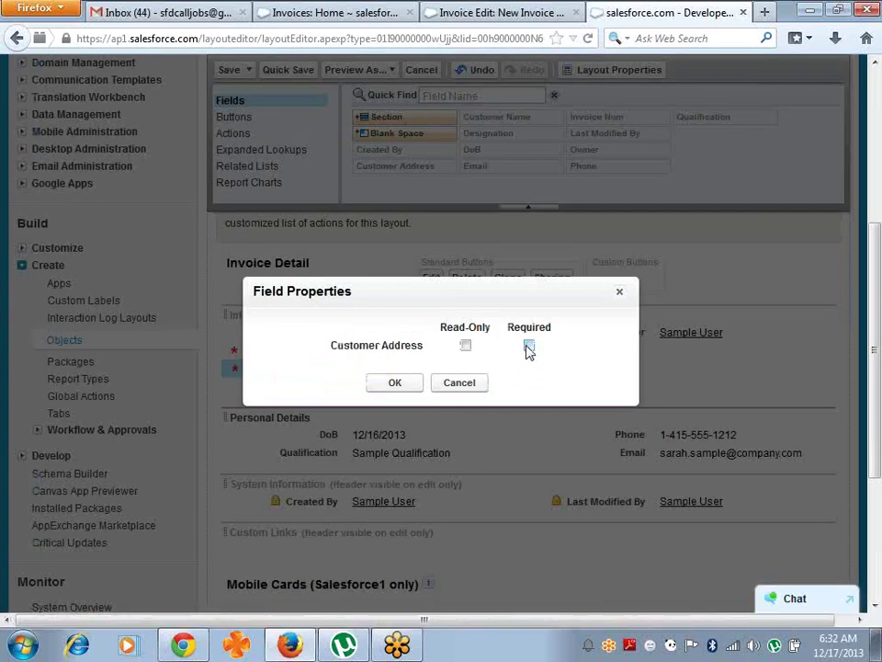
pyautogui.click(390, 383)
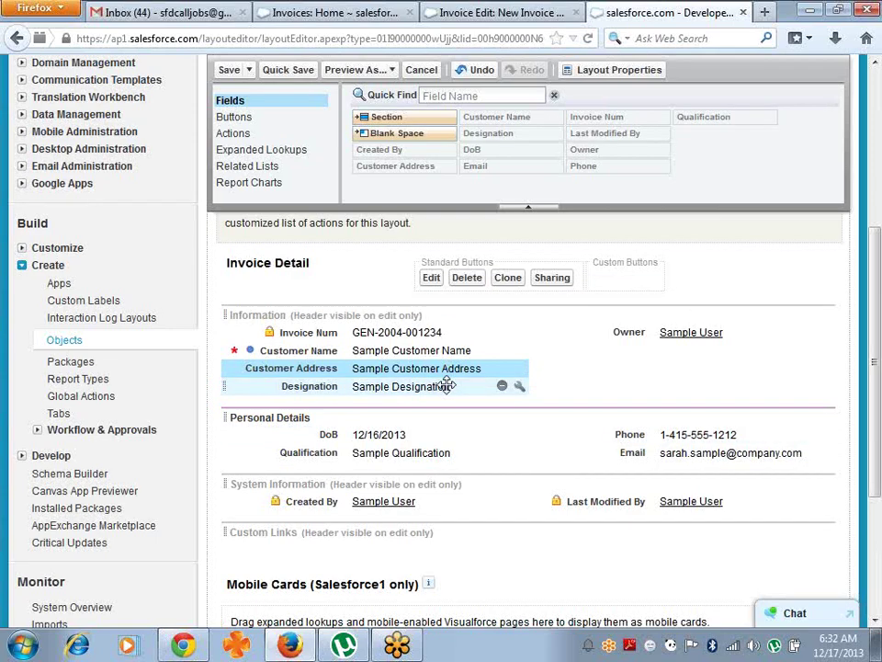
# - Make Designation a required field and save the layout
pyautogui.click(518, 389)
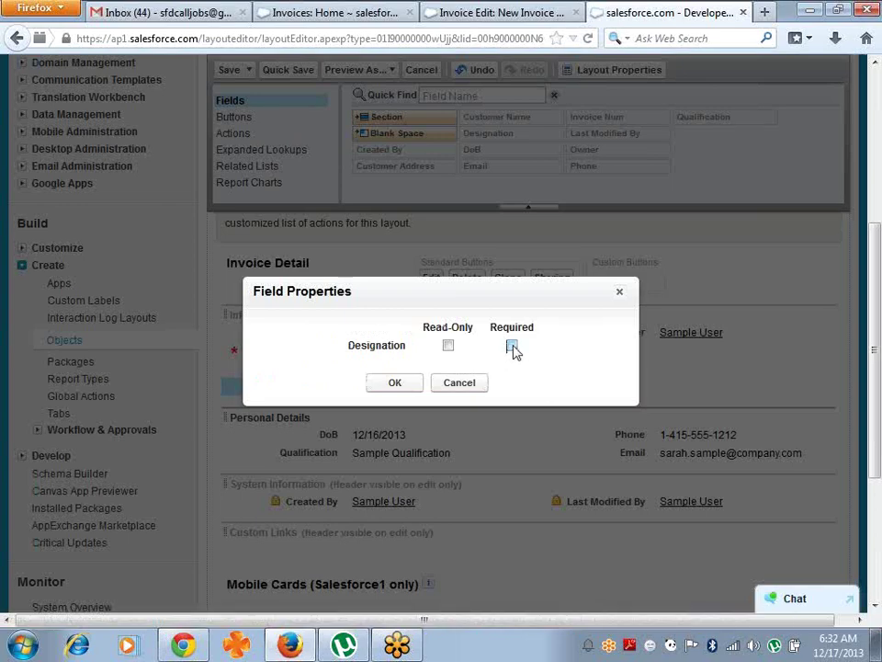
pyautogui.click(396, 383)
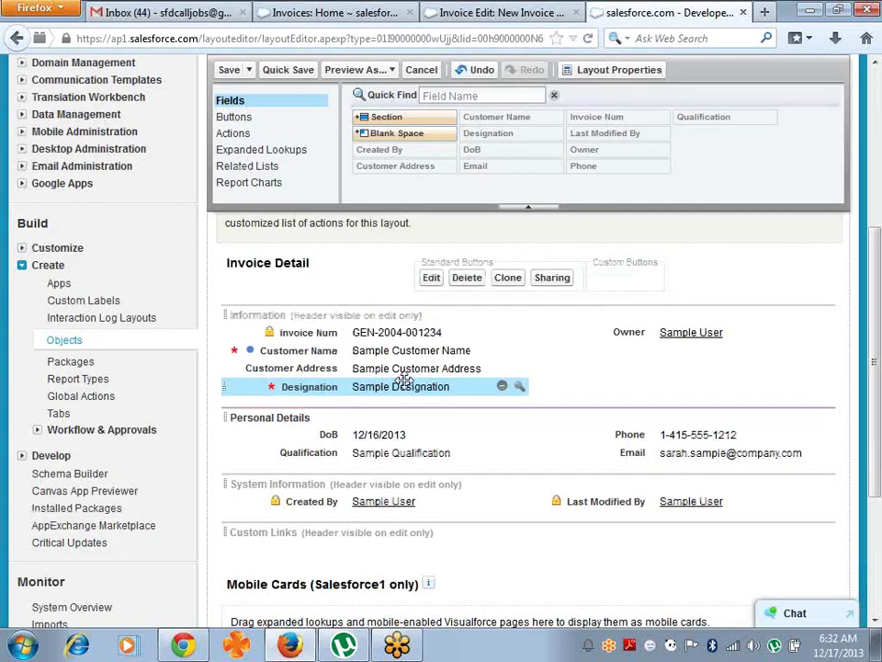
pyautogui.click(230, 71)
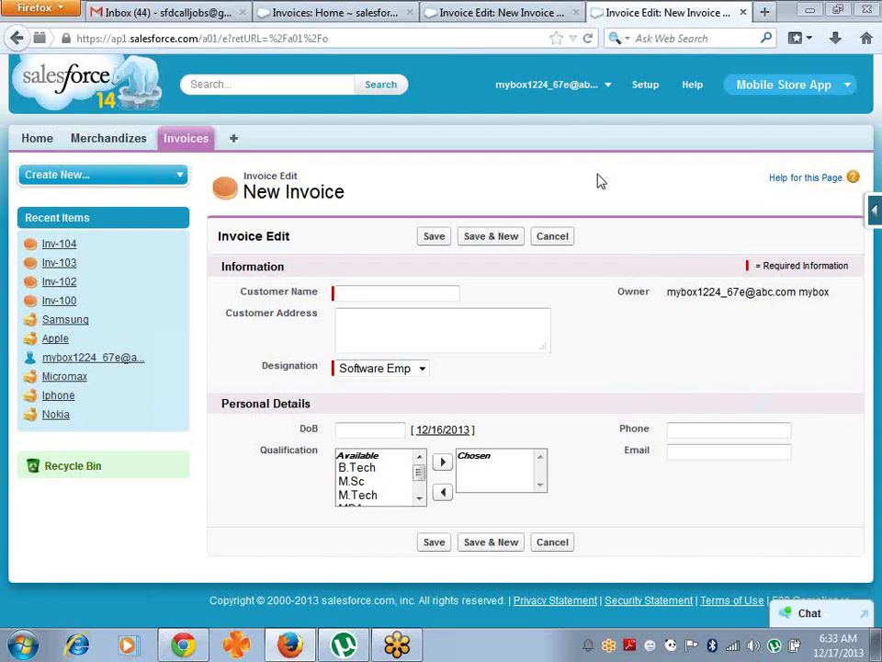
# - Go to the Force.com Setup home page
pyautogui.click(649, 91)
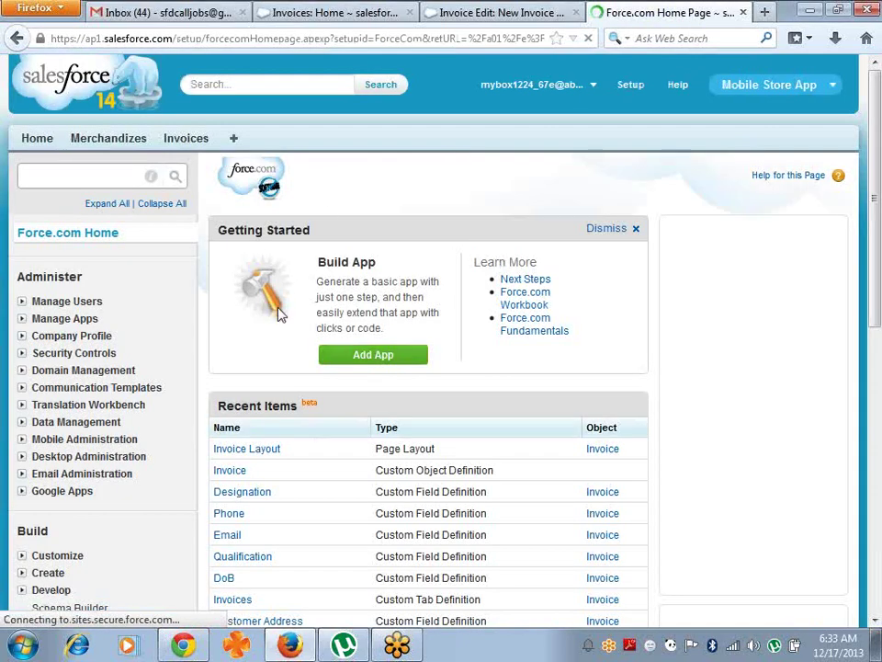
# - Under Create > Objects, start a New Custom Object
pyautogui.click(22, 572)
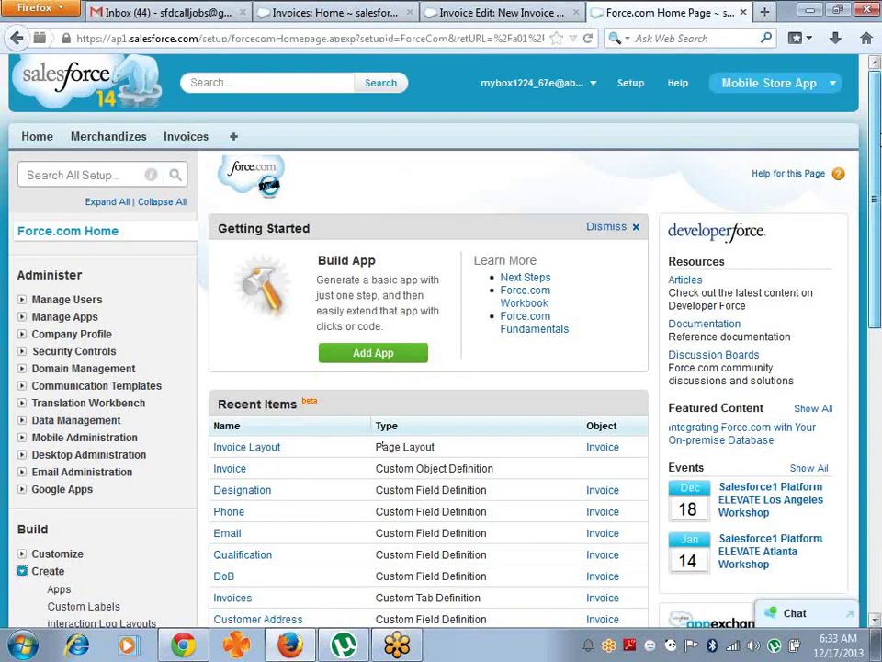
pyautogui.scroll(-3, 379, 447)
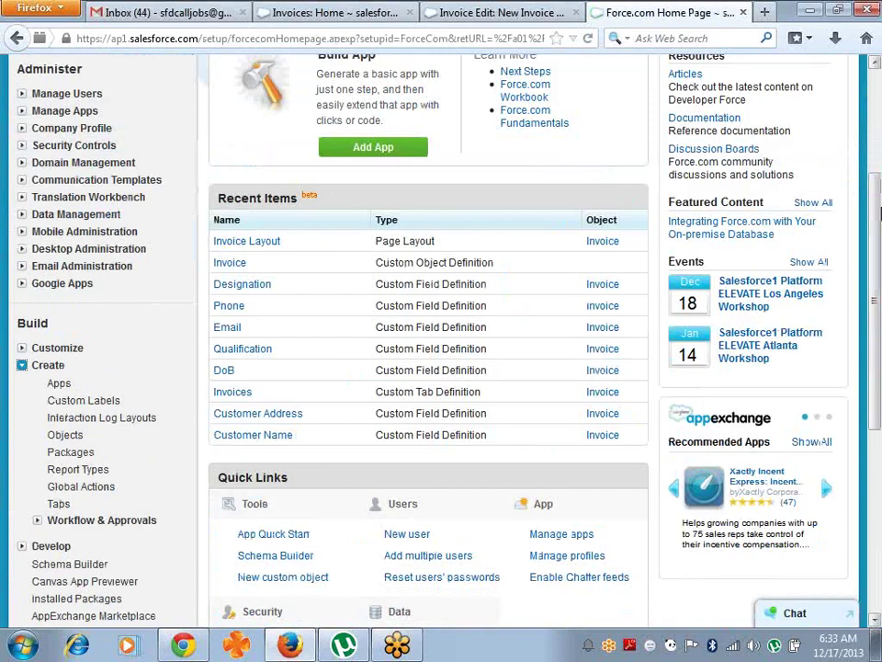
pyautogui.click(67, 436)
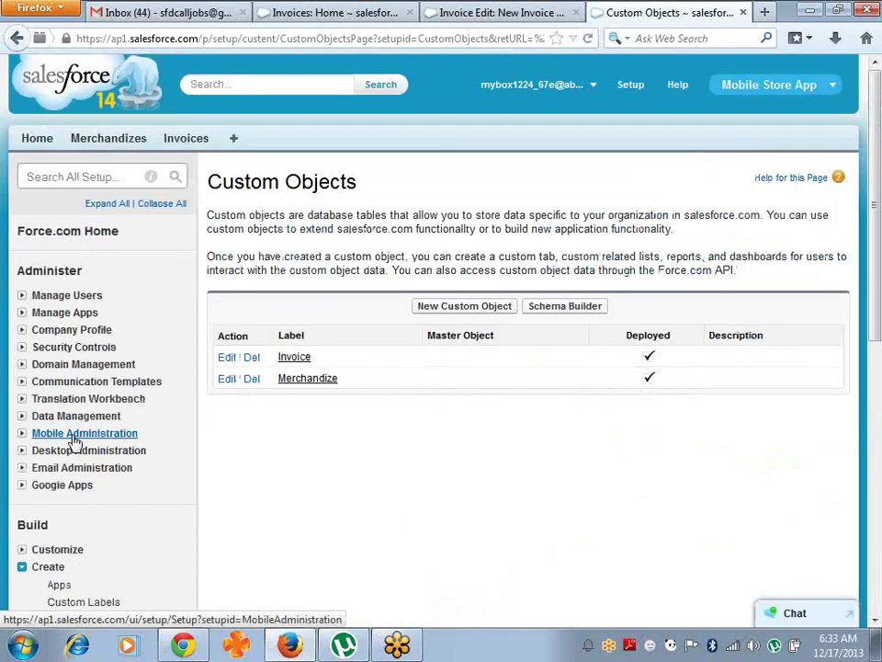
pyautogui.click(438, 311)
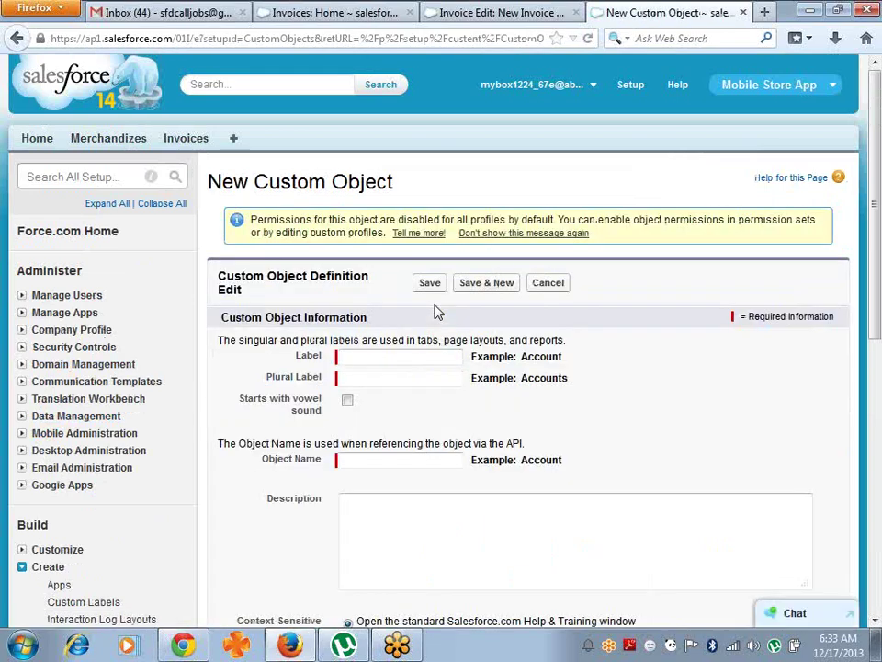
# - Enter Label LineItem and Plural Label LineItems
pyautogui.click(390, 354)
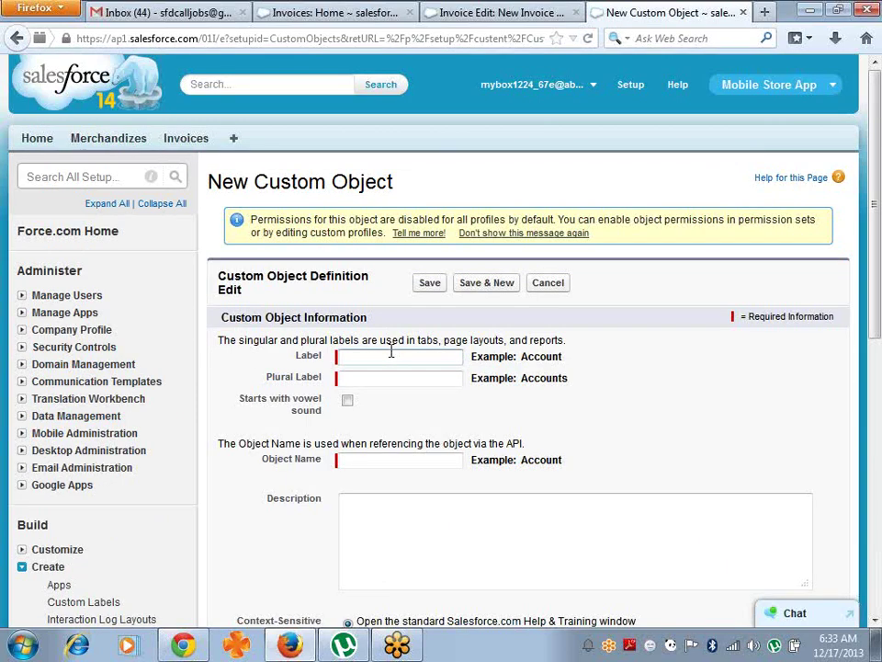
pyautogui.write('LineItem')
pyautogui.press('Tab')
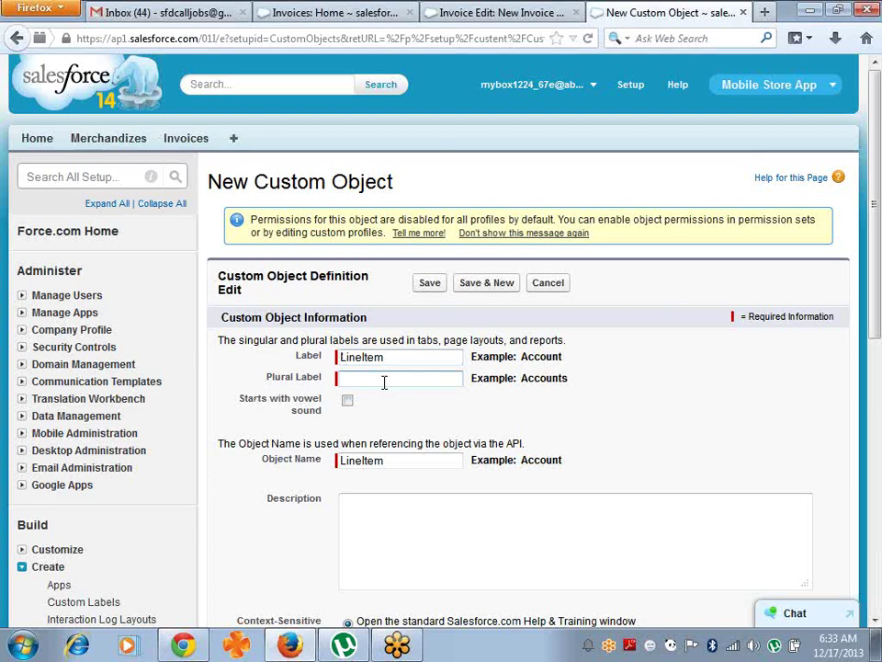
pyautogui.write('Items')
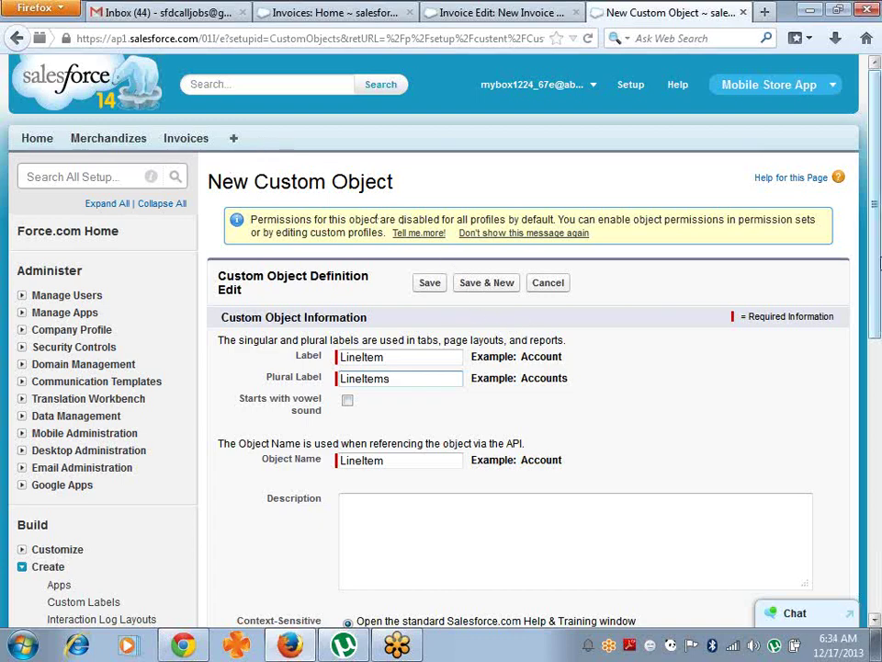
pyautogui.scroll(-1, 878, 267)
pyautogui.scroll(-5, 878, 267)
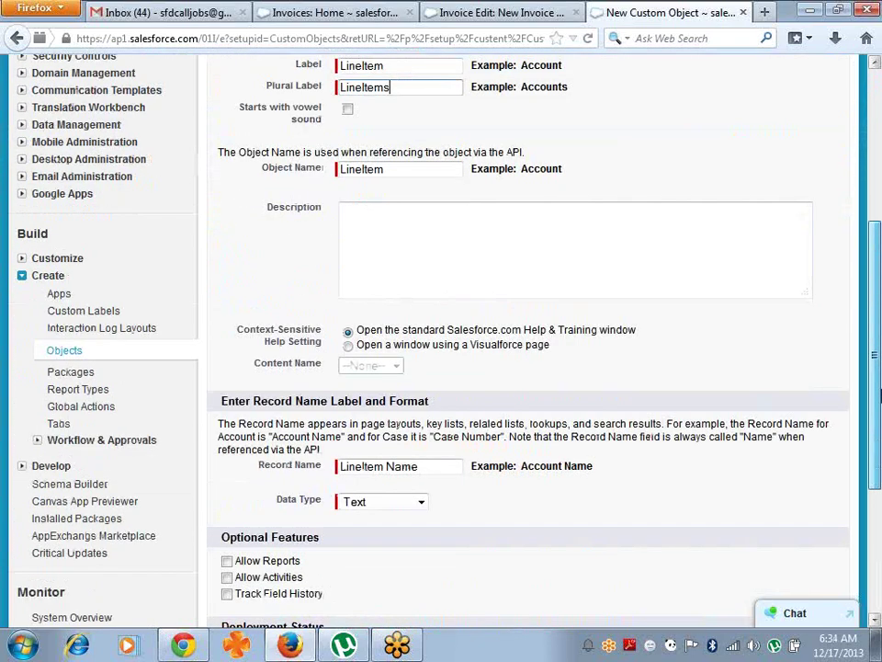
# - Set record name LineItem Num as Auto Number, format Line-{0000}, starting at 1, and save
pyautogui.click(423, 458)
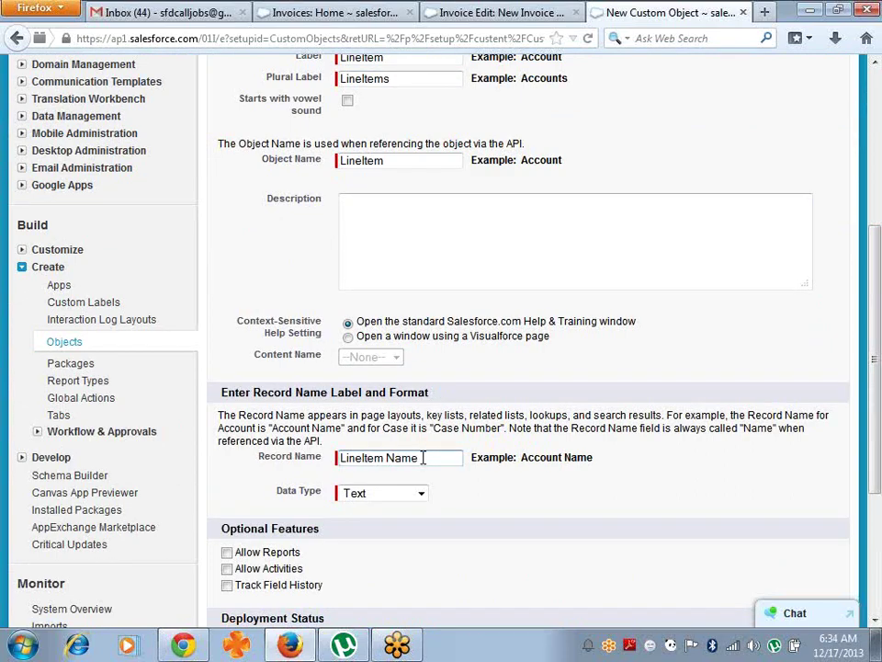
pyautogui.press('BackSpace')
pyautogui.press('BackSpace')
pyautogui.click(419, 495)
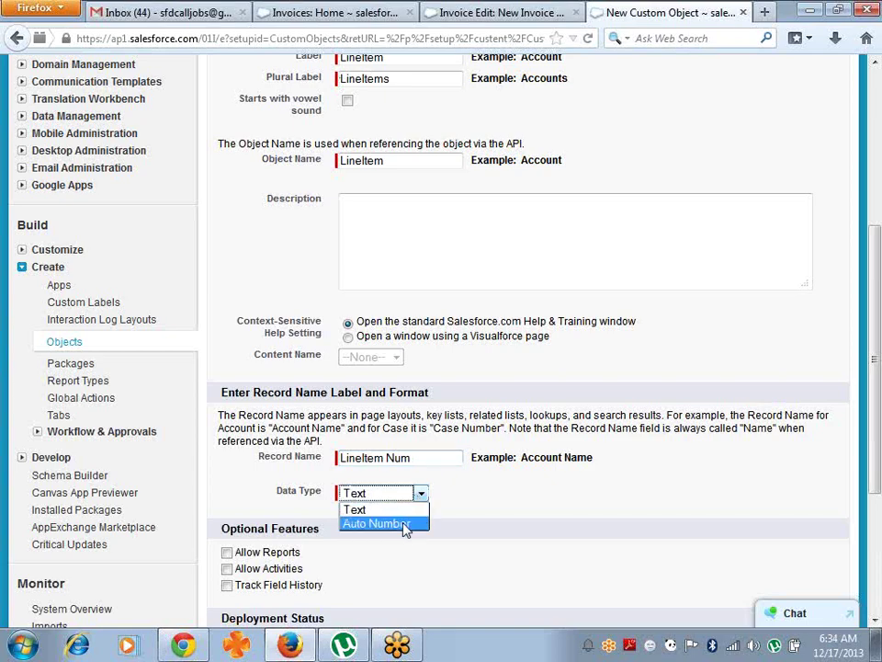
pyautogui.click(405, 522)
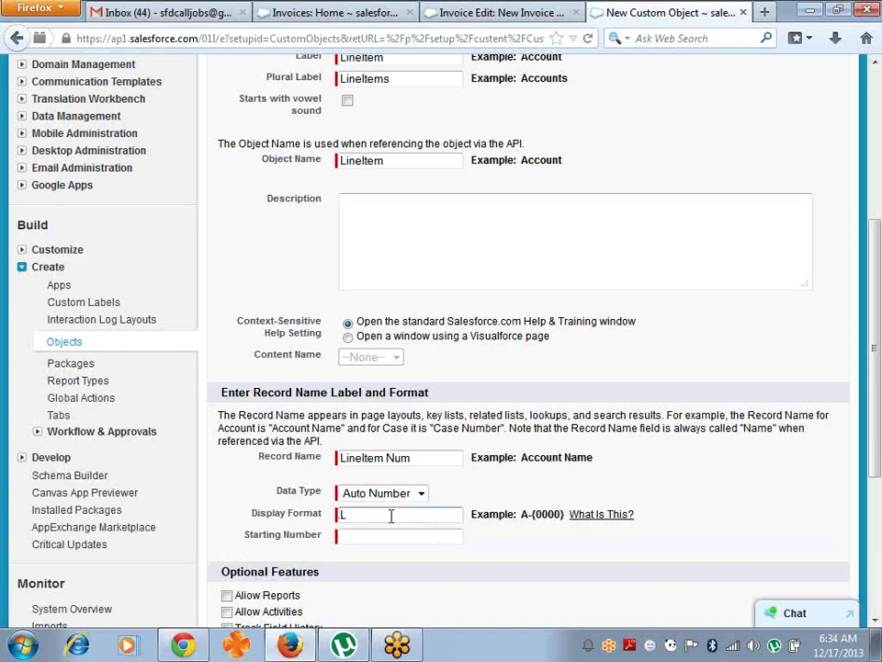
pyautogui.write('ine-{0000}')
pyautogui.press('Tab')
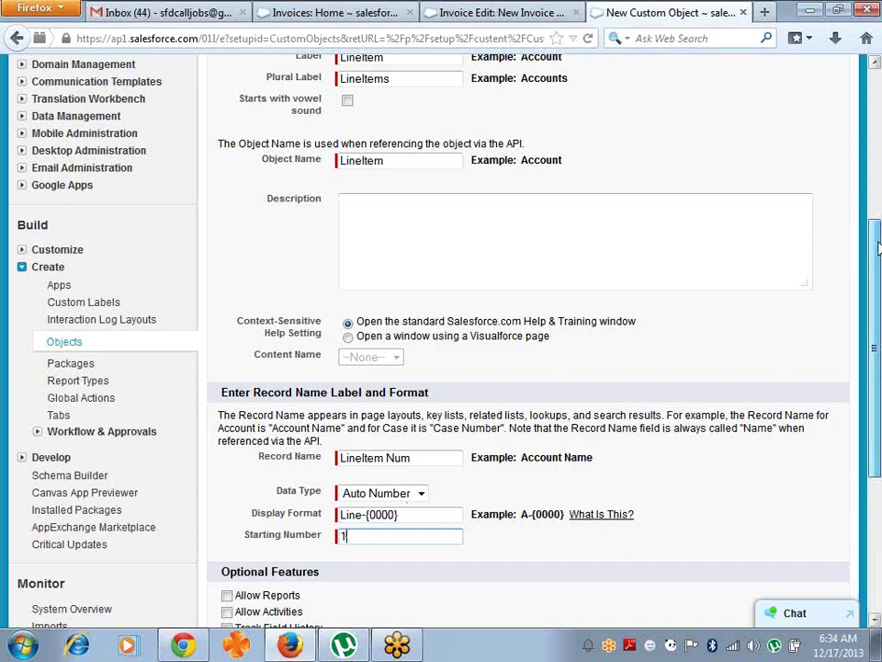
pyautogui.moveTo(878, 248); pyautogui.dragTo(878, 212)
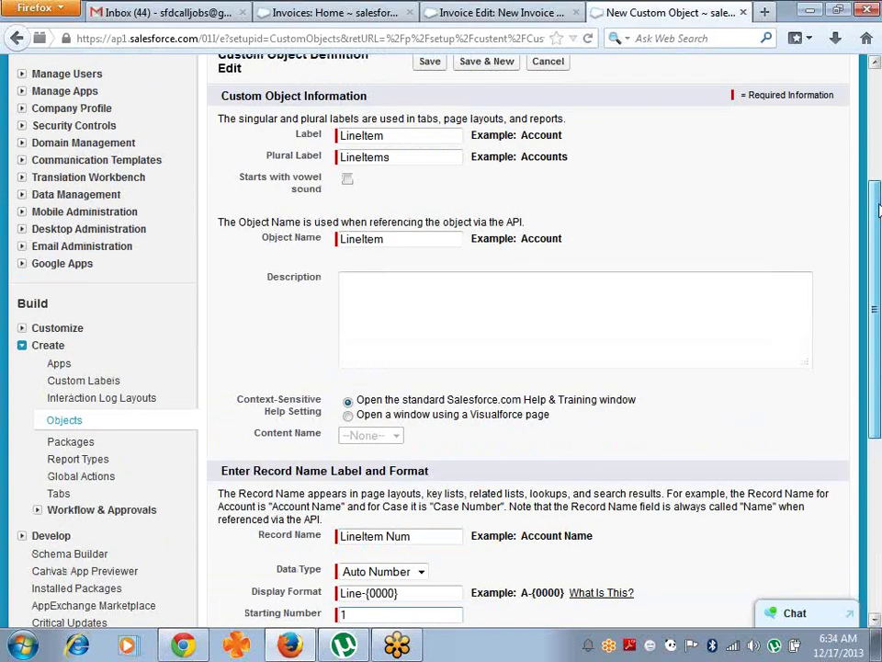
pyautogui.scroll(-4, 428, 370)
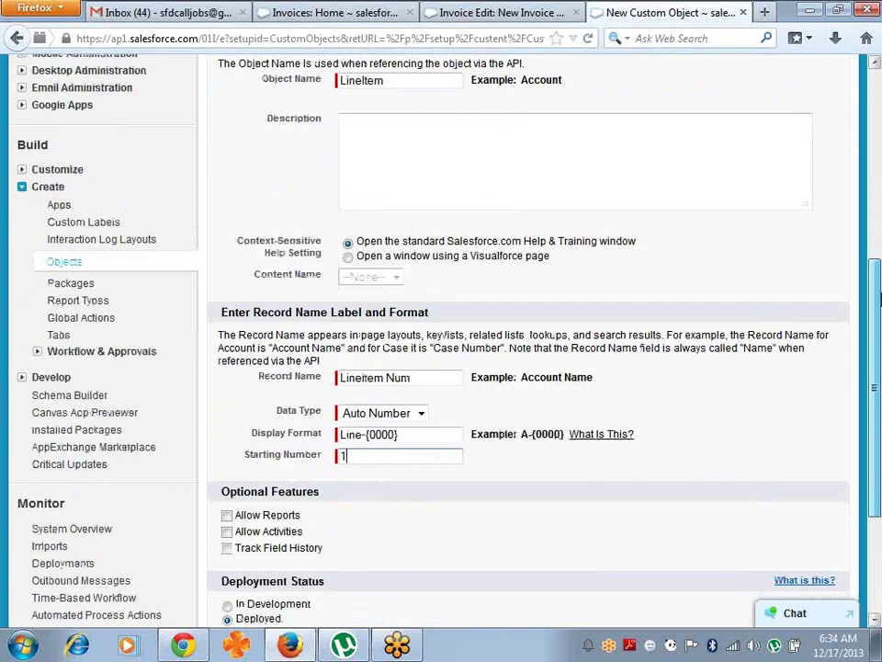
pyautogui.press('Tab')
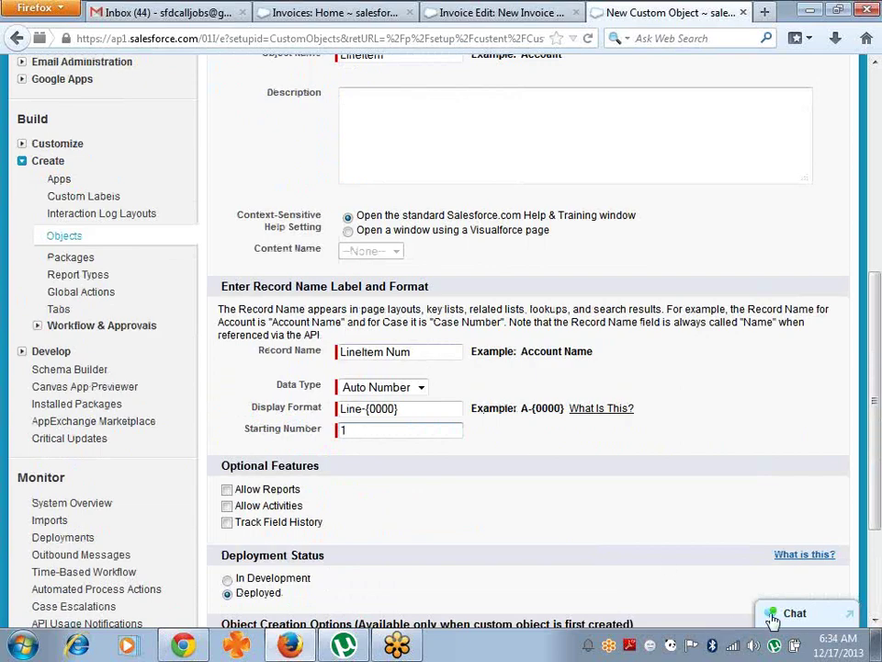
pyautogui.scroll(-4, 877, 628)
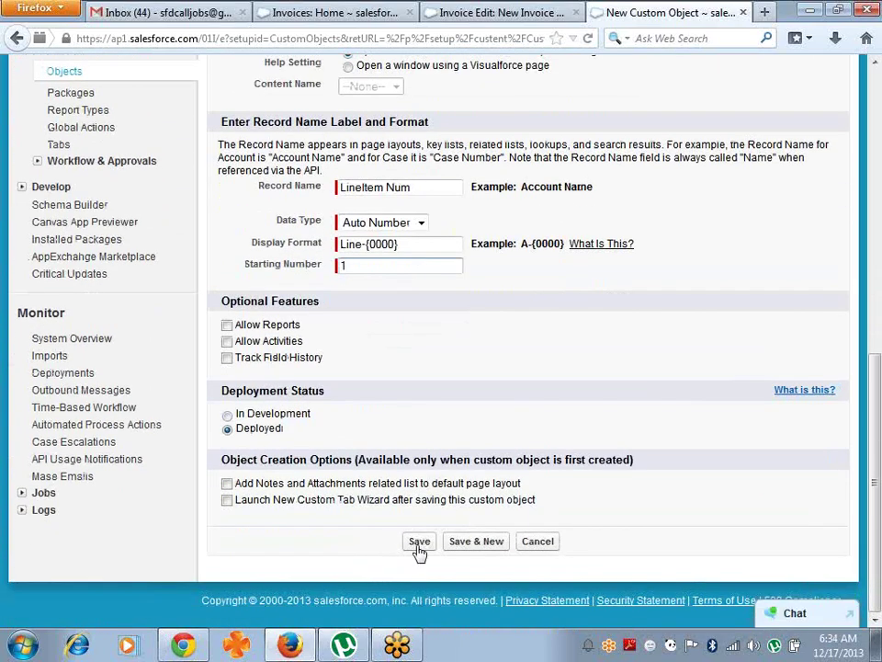
pyautogui.click(420, 541)
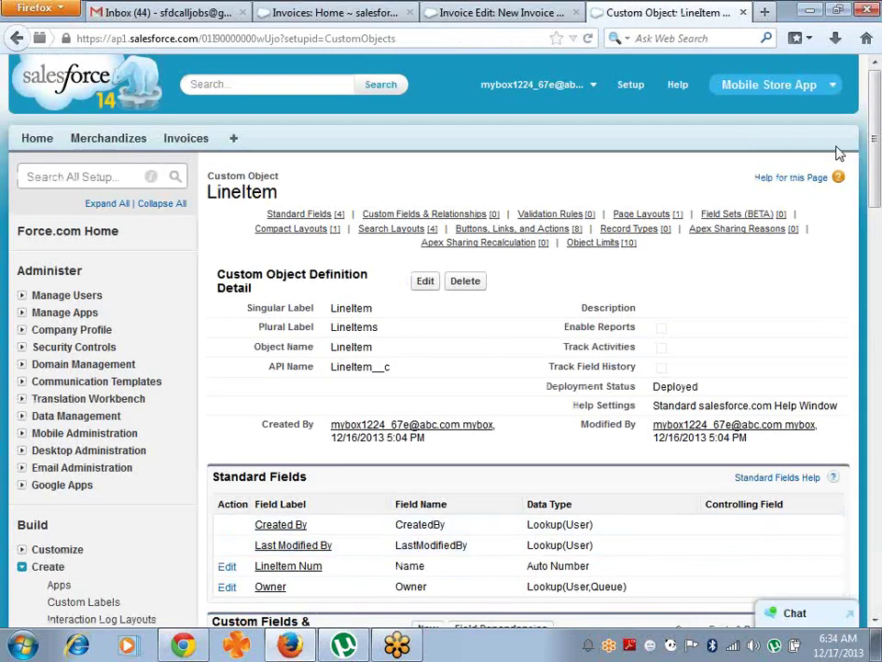
pyautogui.scroll(-3, 264, 393)
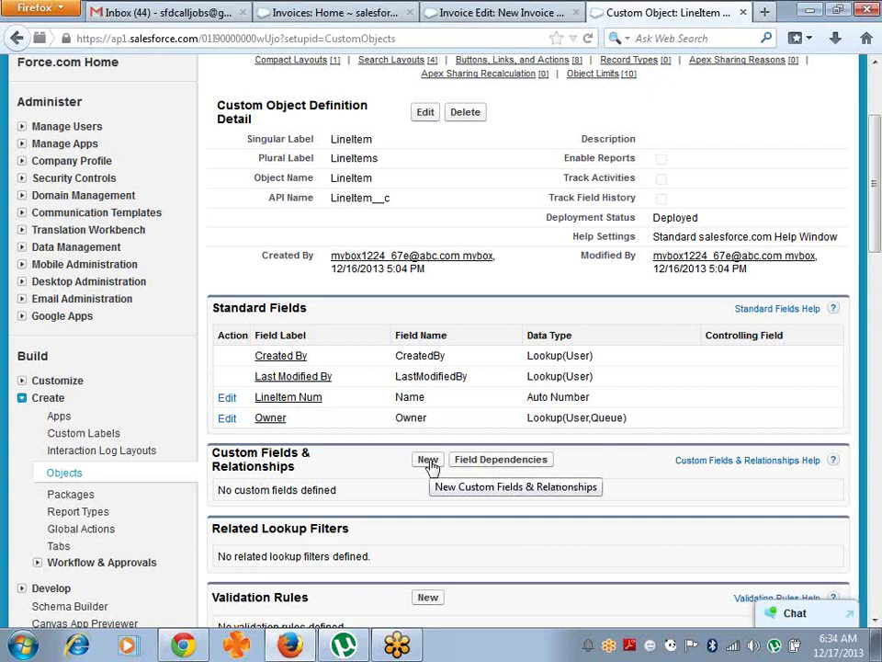
# - Start a new LineItem custom field of type Text
pyautogui.click(428, 462)
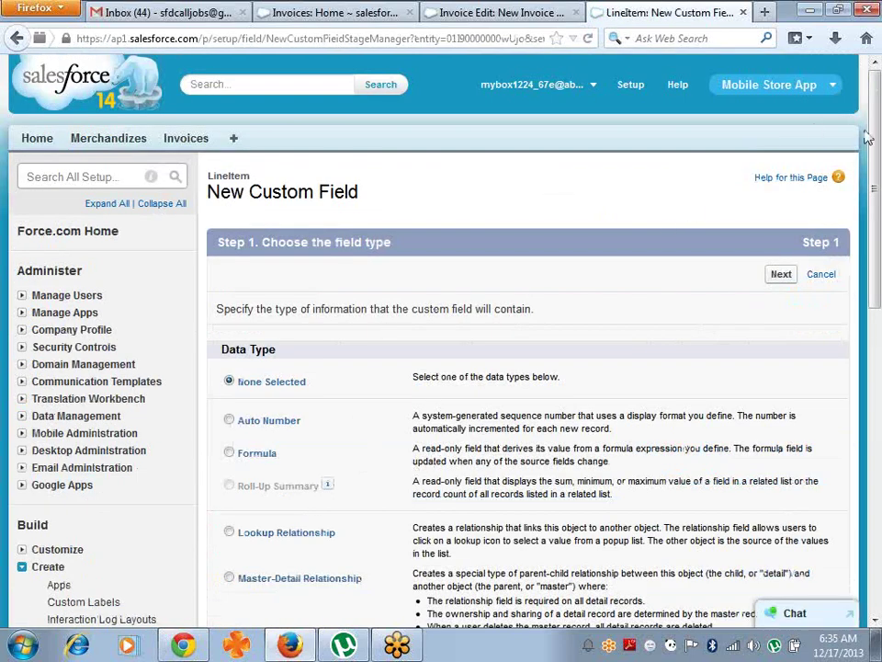
pyautogui.scroll(-6, 236, 479)
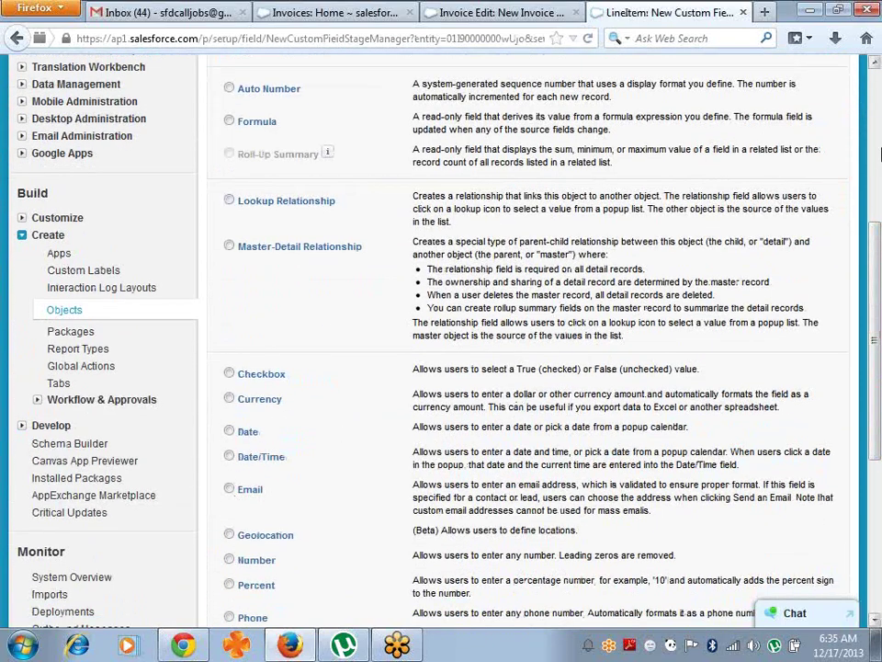
pyautogui.moveTo(874, 253); pyautogui.dragTo(879, 337)
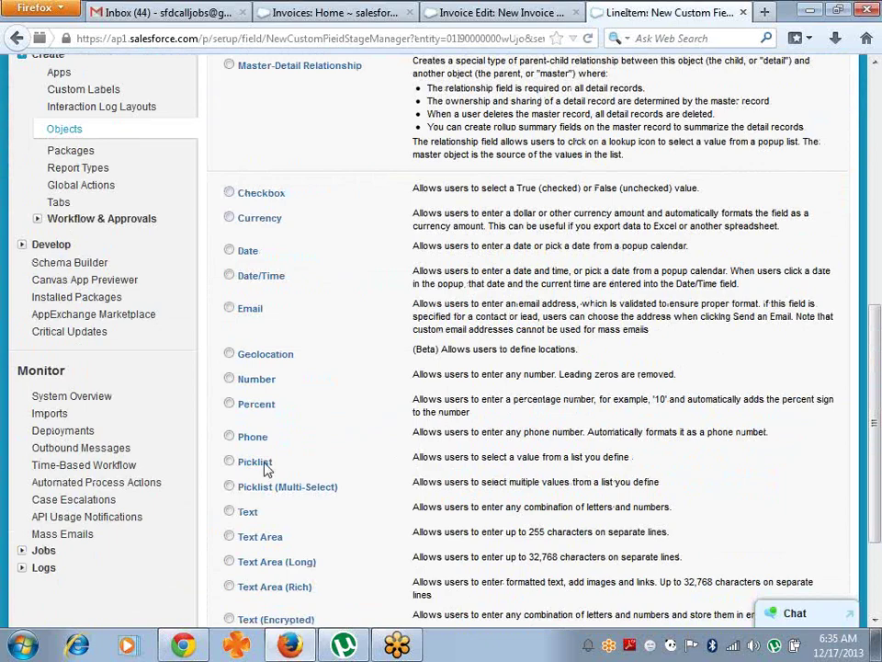
pyautogui.click(254, 513)
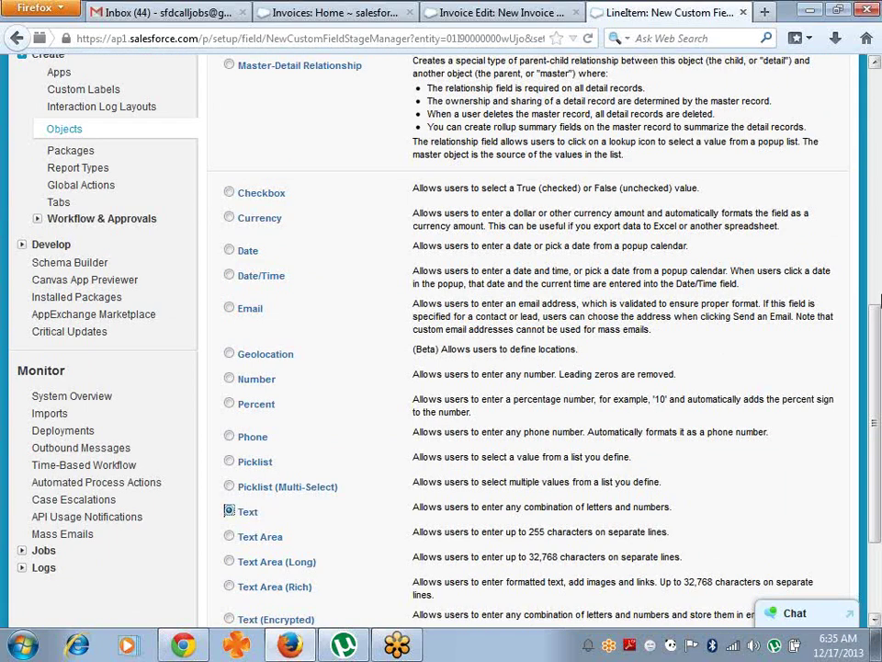
pyautogui.scroll(-3, 876, 540)
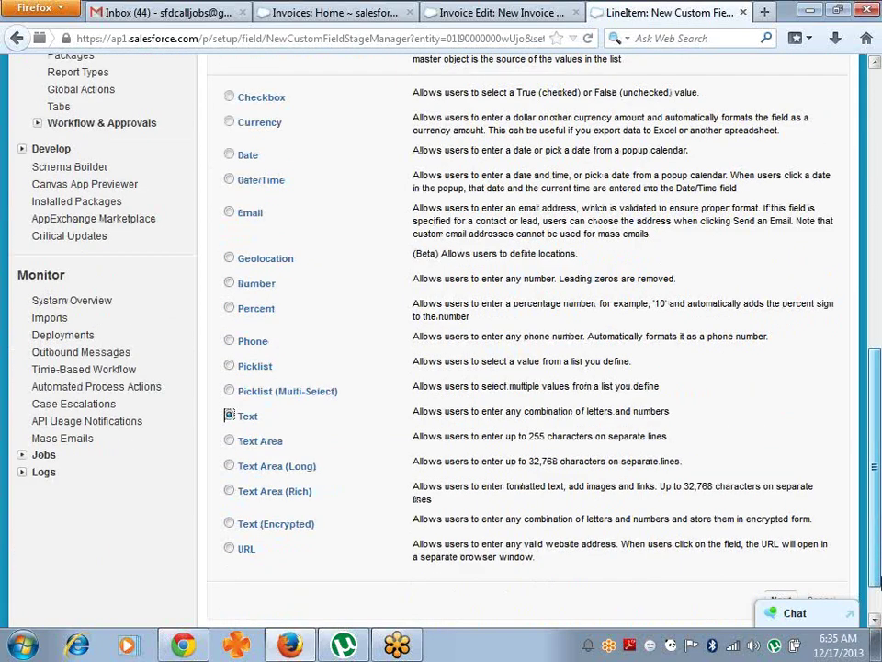
pyautogui.click(782, 546)
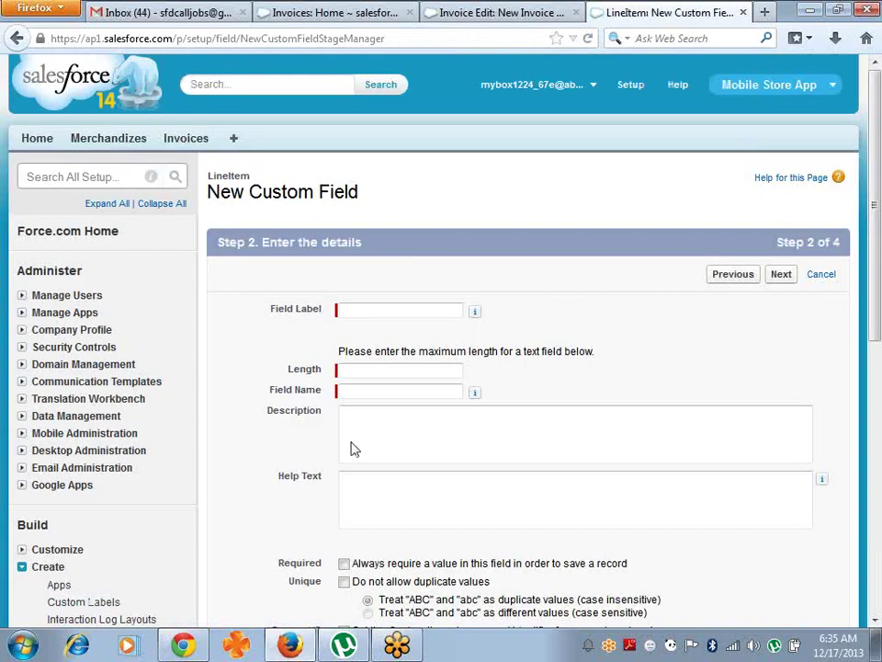
# - Name it Product Name, length 10, required, then Save & New
pyautogui.click(450, 315)
pyautogui.write('Produc')
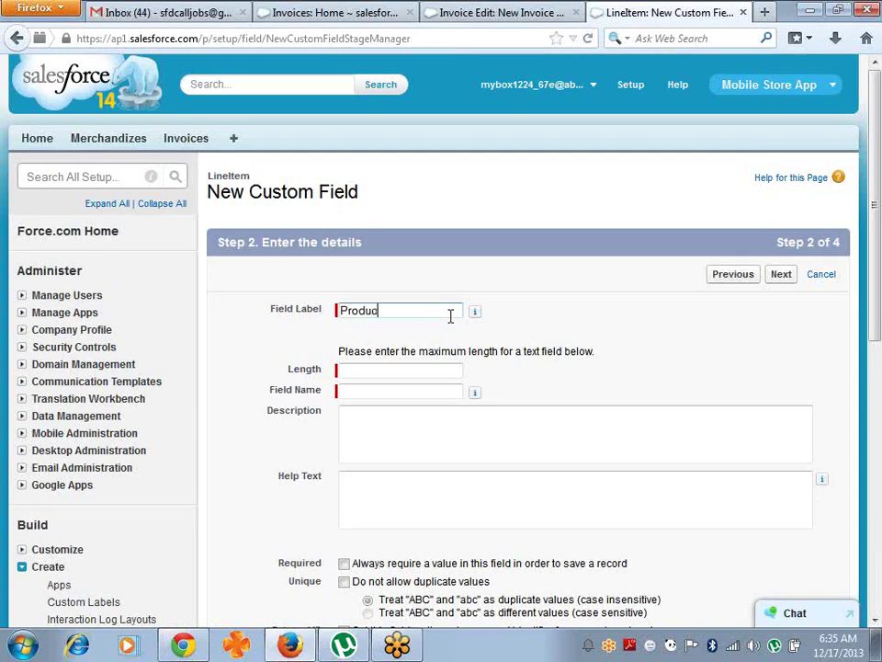
pyautogui.write('t Name')
pyautogui.click(394, 370)
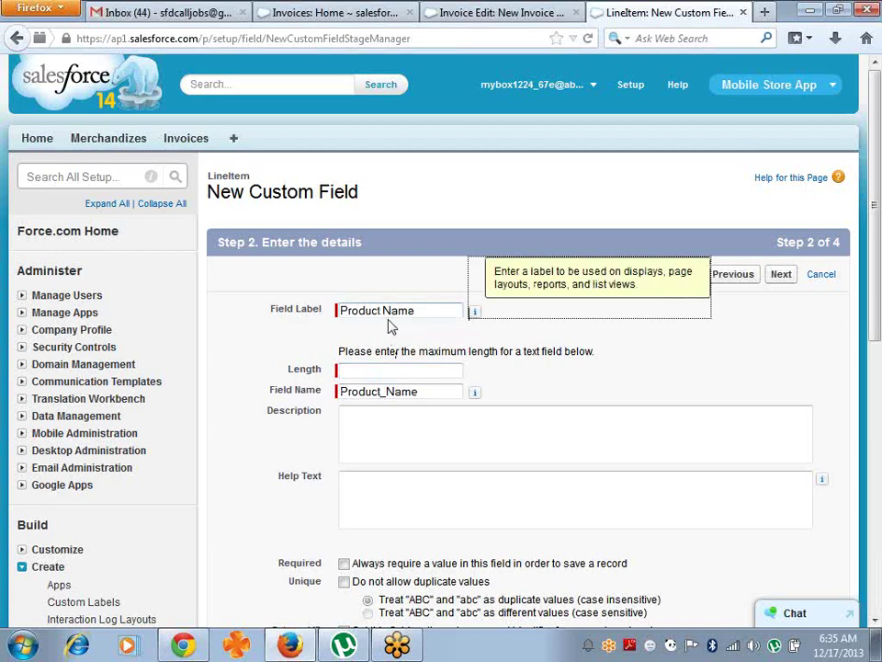
pyautogui.click(388, 392)
pyautogui.press('BackSpace')
pyautogui.click(391, 371)
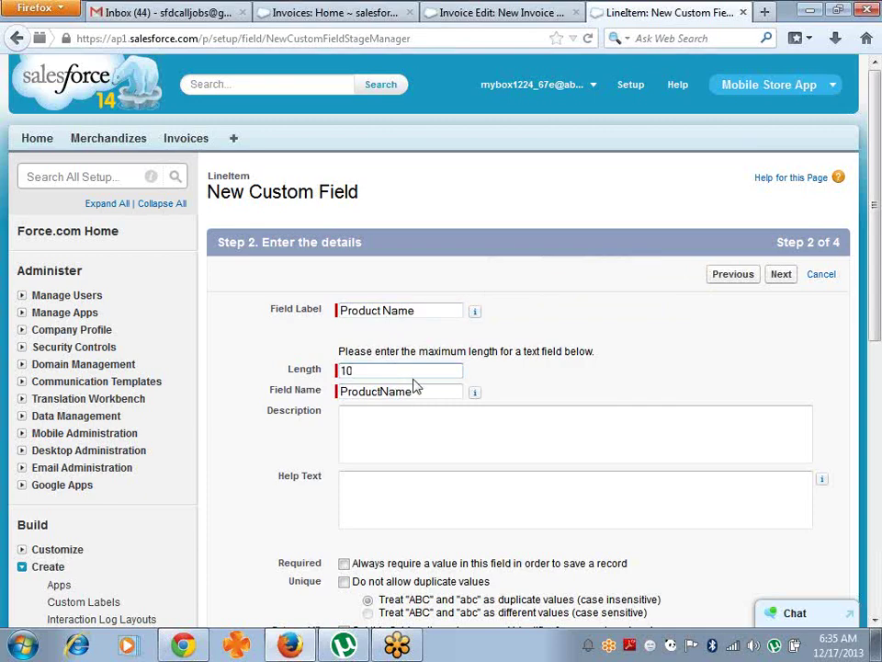
pyautogui.moveTo(878, 241); pyautogui.dragTo(880, 268)
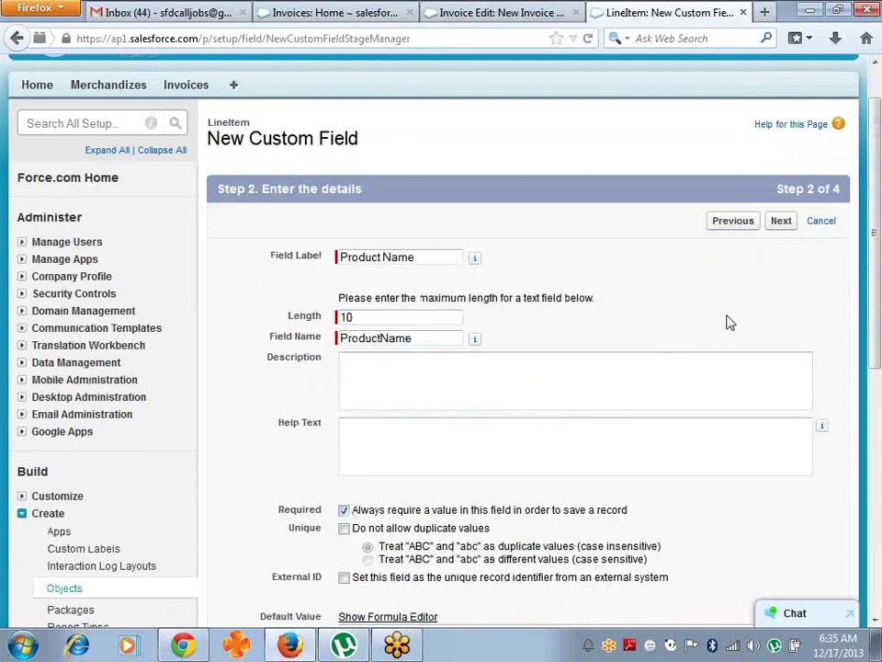
pyautogui.click(781, 222)
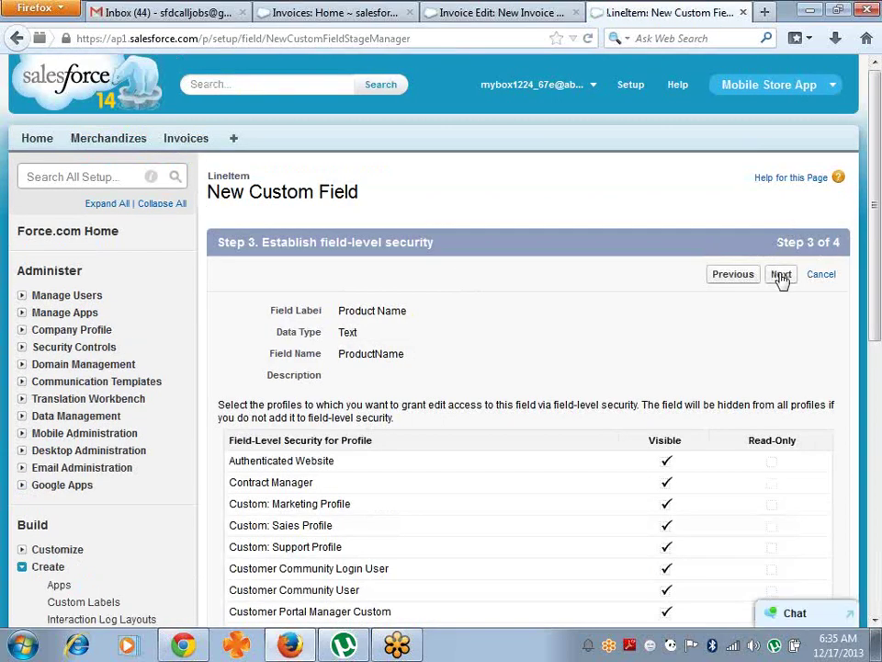
pyautogui.click(781, 274)
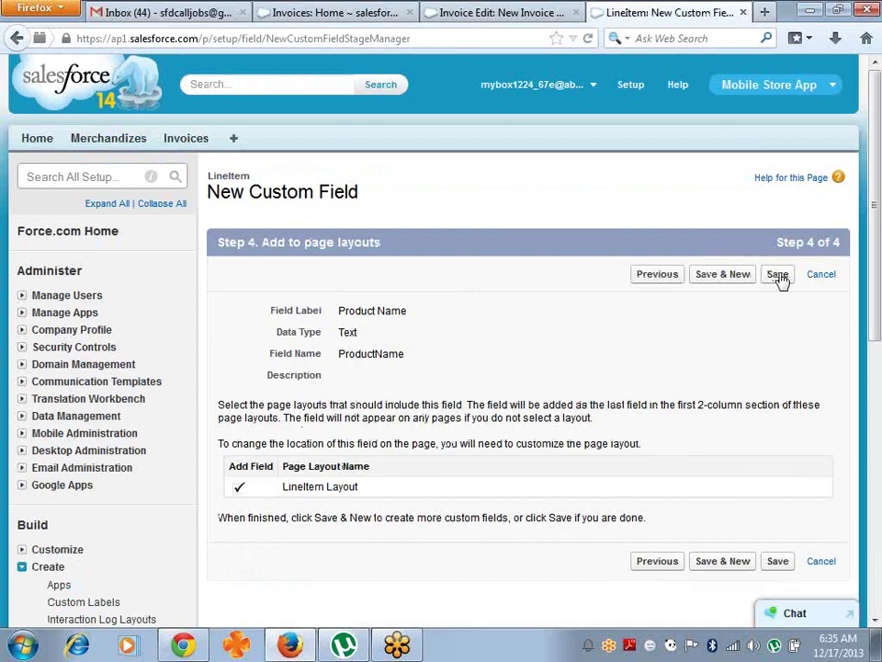
pyautogui.click(710, 279)
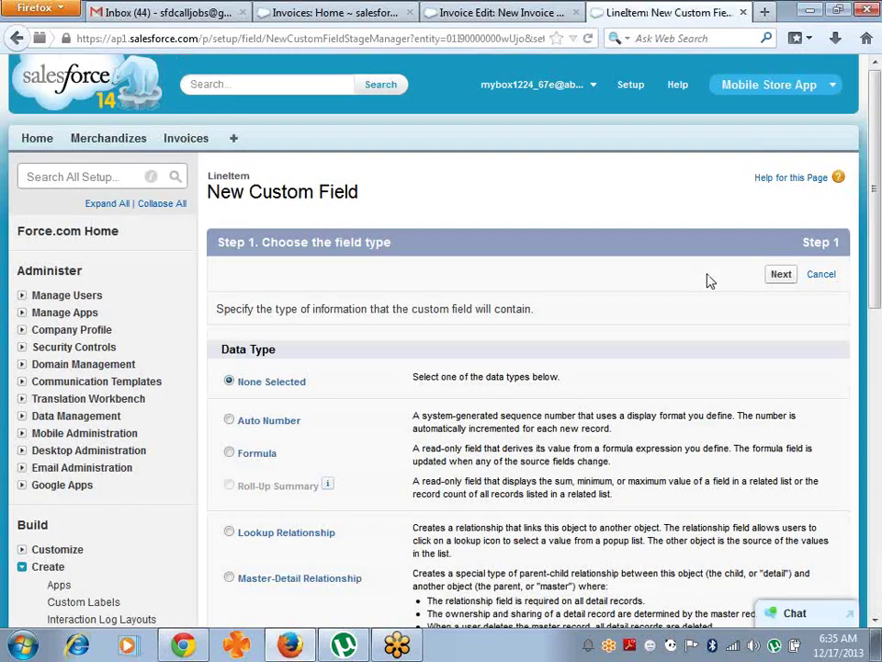
# - Choose Number as the data type for a new LineItem custom field
pyautogui.moveTo(878, 140); pyautogui.dragTo(878, 372)
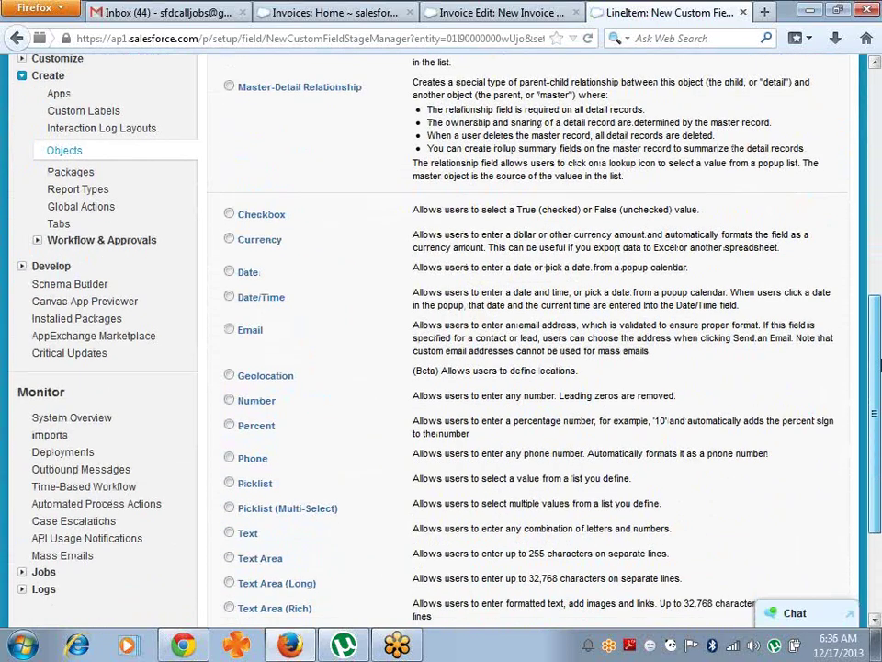
pyautogui.click(253, 404)
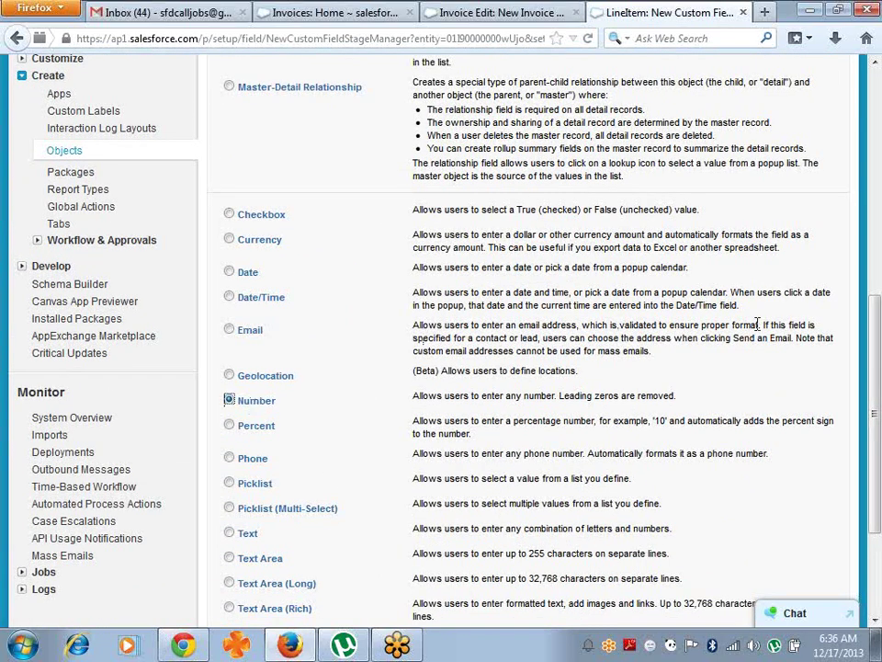
pyautogui.moveTo(876, 522); pyautogui.dragTo(876, 604)
pyautogui.click(780, 546)
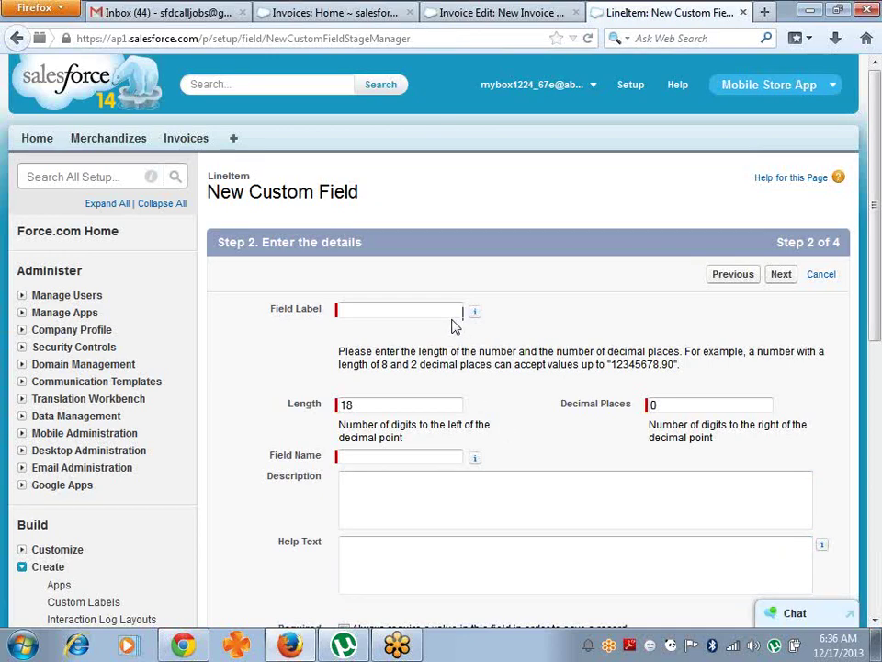
# - Label the field 'Product Price' with field name 'Price' and save it with default security and layouts
pyautogui.click(453, 310)
pyautogui.write('Produc')
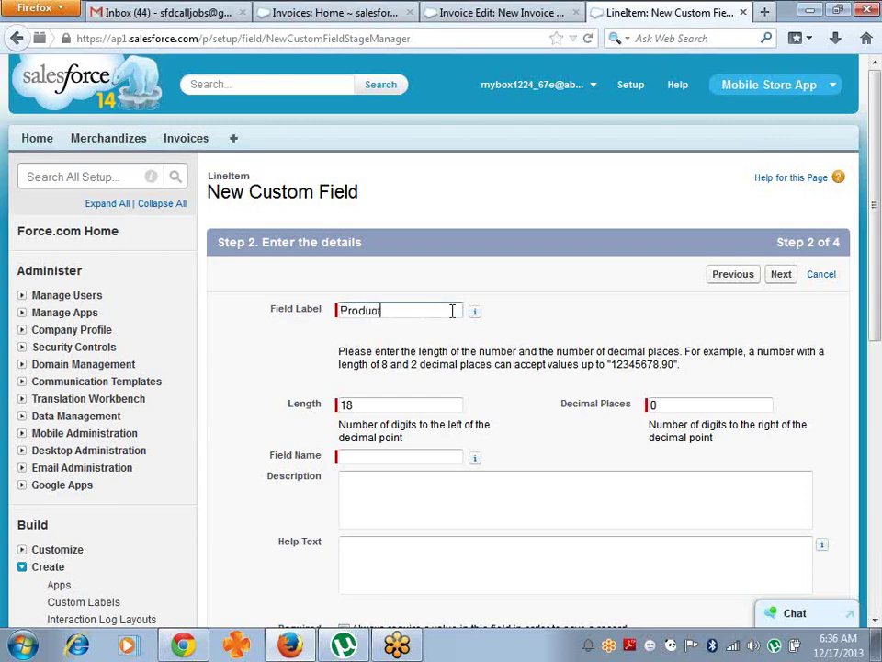
pyautogui.write('tPrice')
pyautogui.press('Tab')
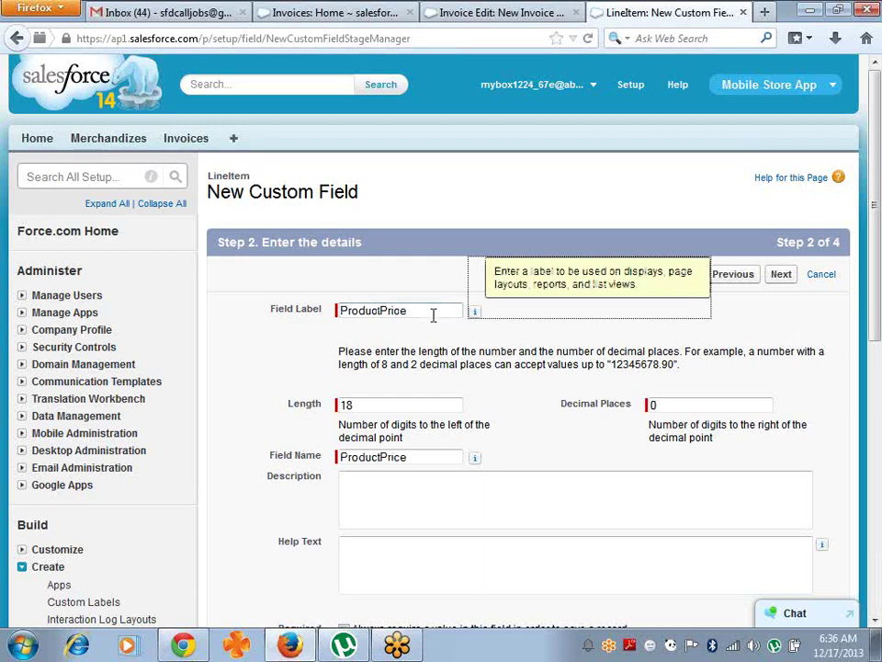
pyautogui.click(379, 313)
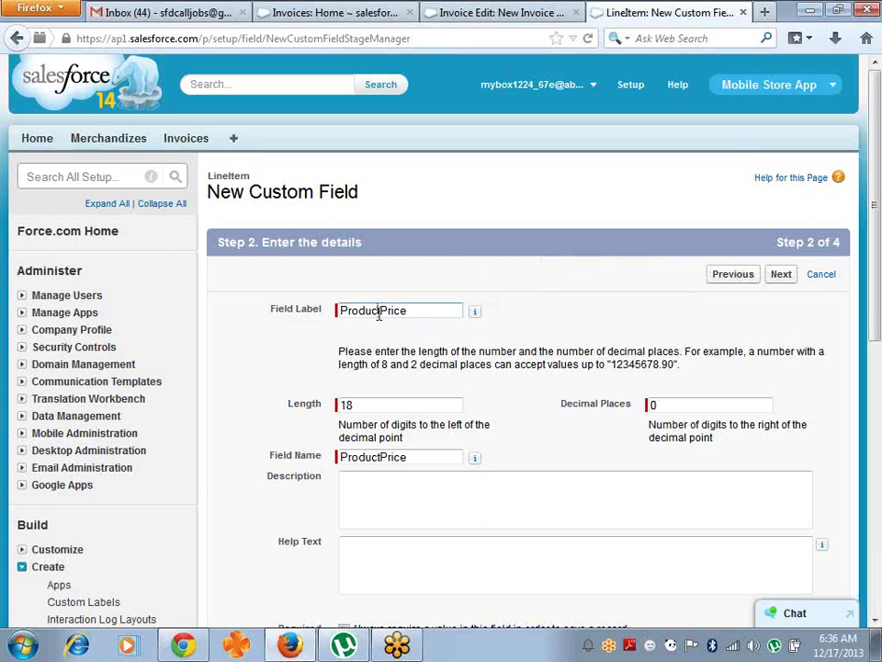
pyautogui.click(380, 457)
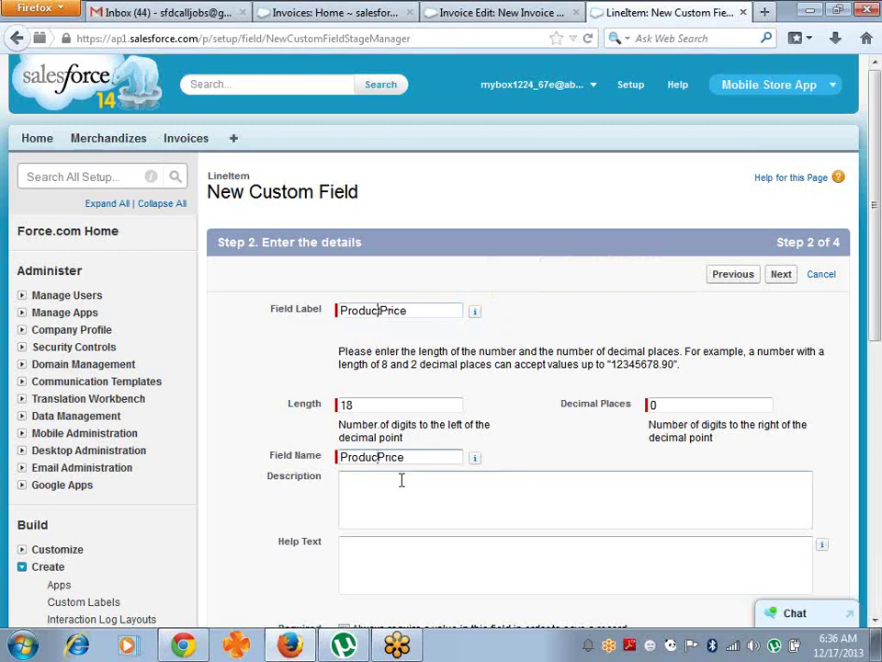
pyautogui.press('BackSpace')
pyautogui.press('BackSpace')
pyautogui.press('BackSpace')
pyautogui.press('BackSpace')
pyautogui.press('BackSpace')
pyautogui.press('BackSpace')
pyautogui.press('BackSpace')
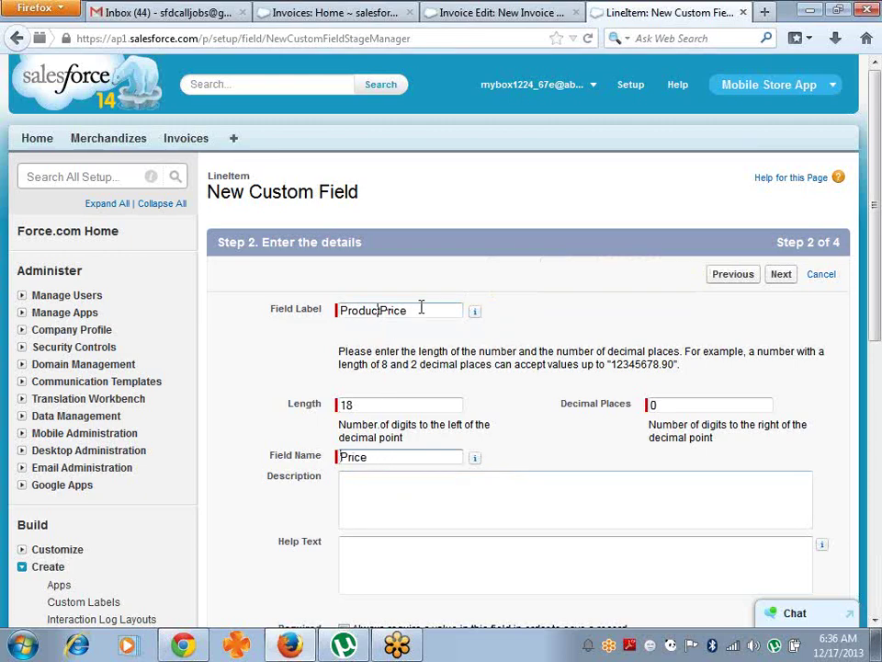
pyautogui.click(383, 311)
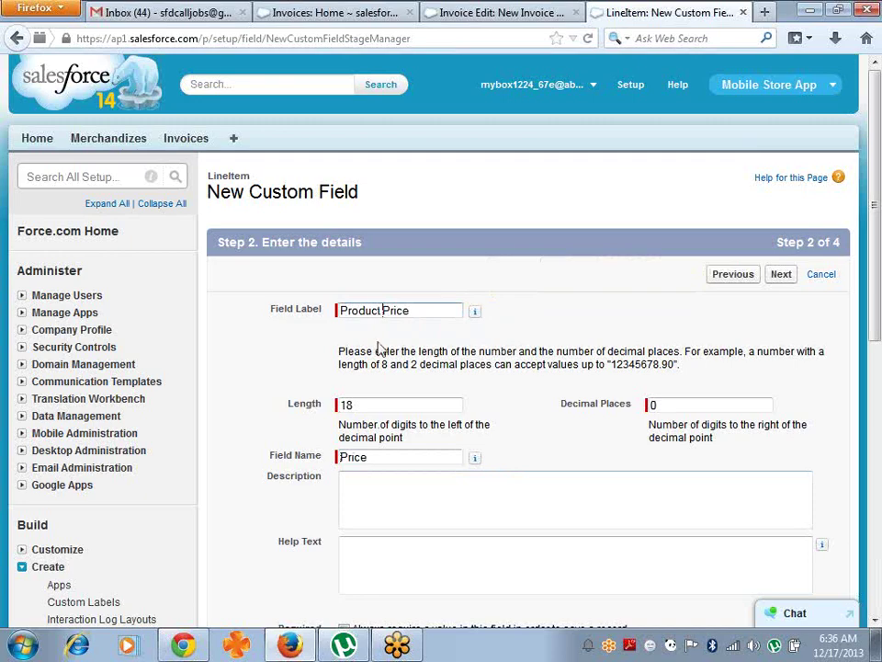
pyautogui.click(406, 462)
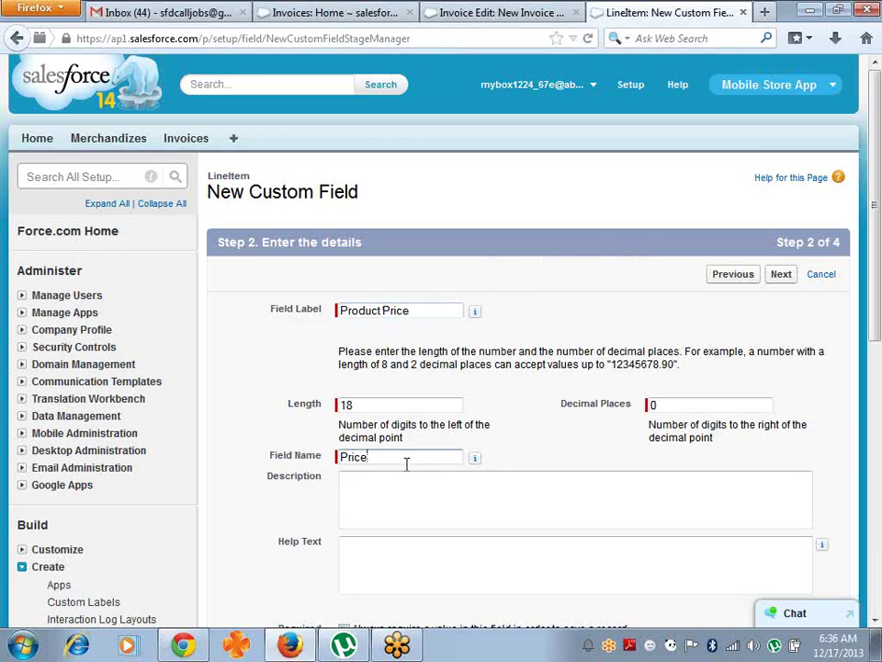
pyautogui.click(778, 276)
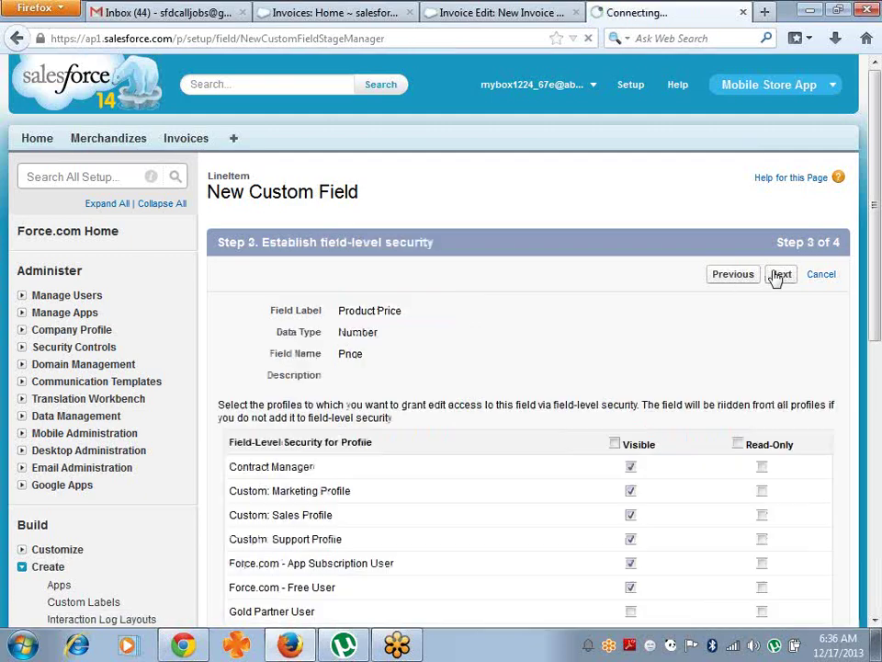
pyautogui.click(781, 275)
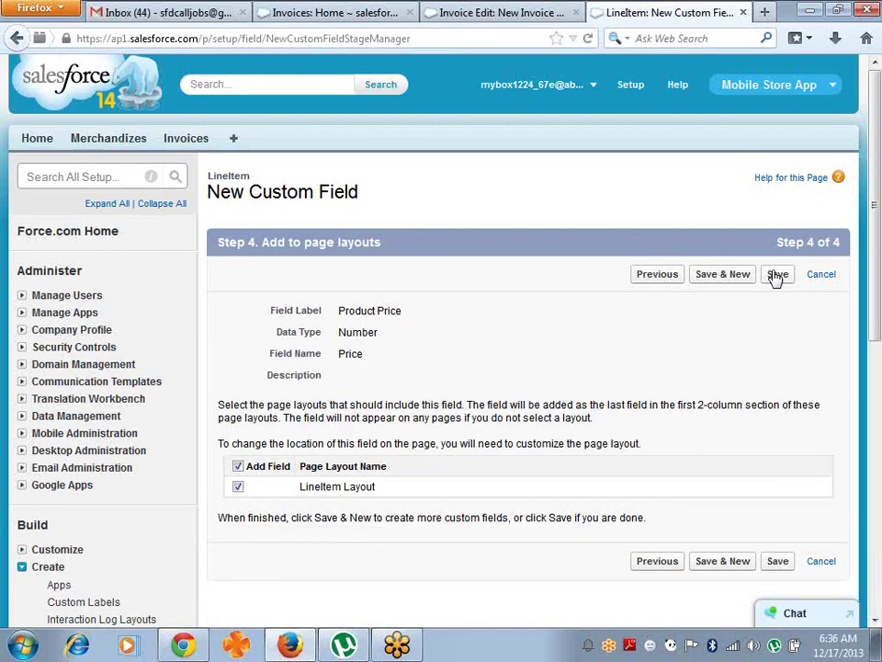
pyautogui.click(777, 275)
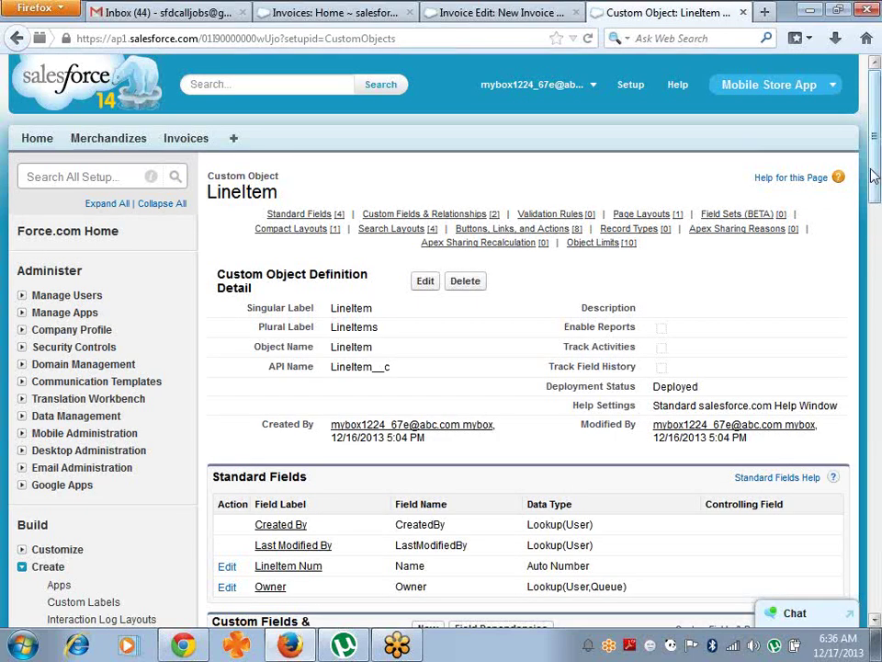
# - Start another LineItem custom field and choose the Number type
pyautogui.scroll(-5, 874, 175)
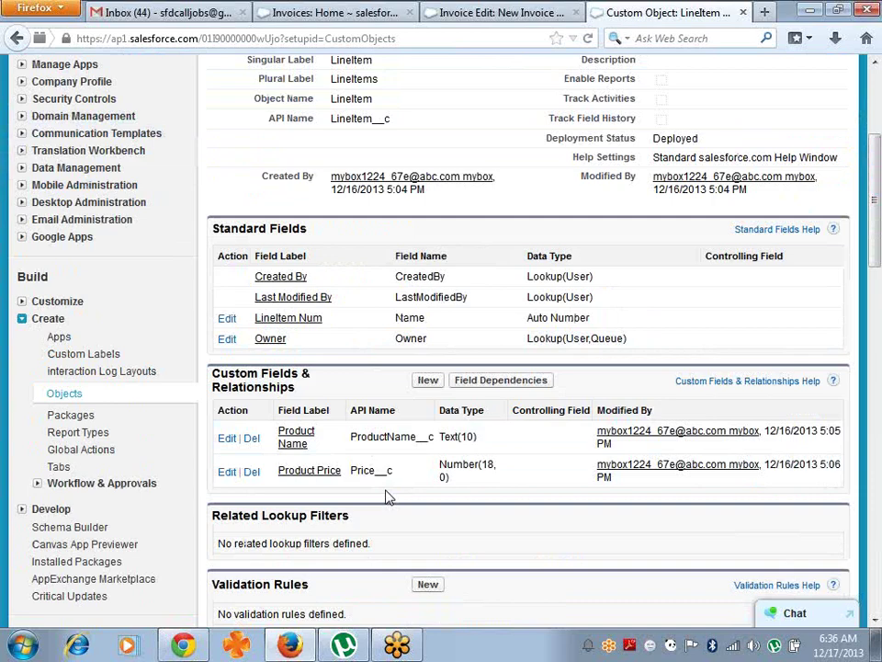
pyautogui.click(428, 380)
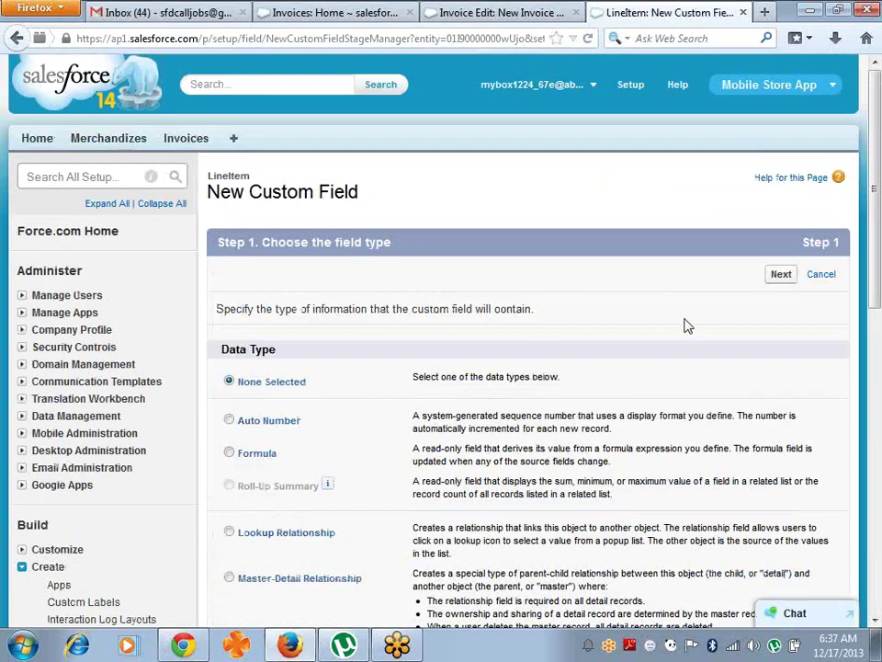
pyautogui.scroll(-5, 879, 269)
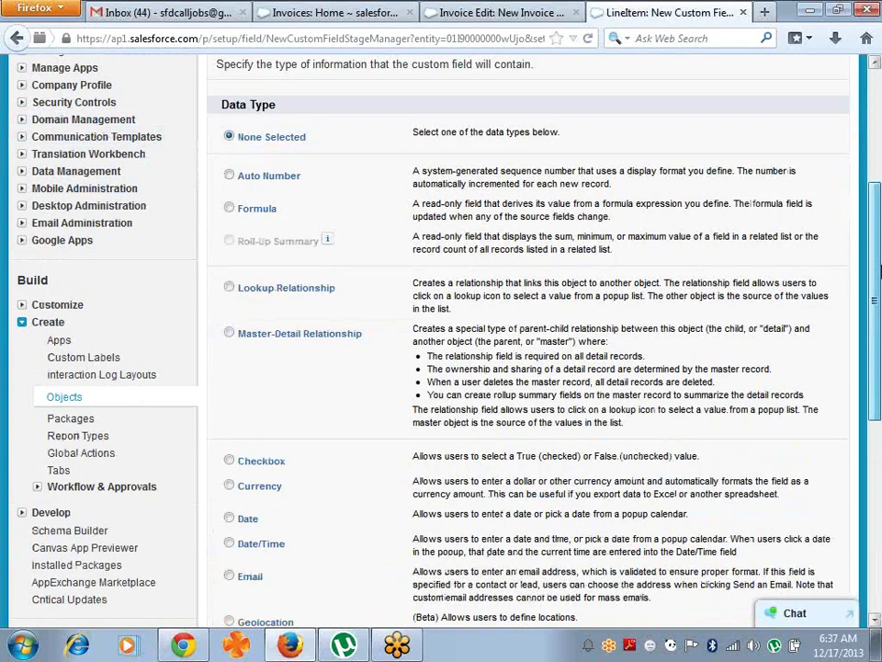
pyautogui.scroll(-2, 880, 269)
pyautogui.scroll(-3, 252, 431)
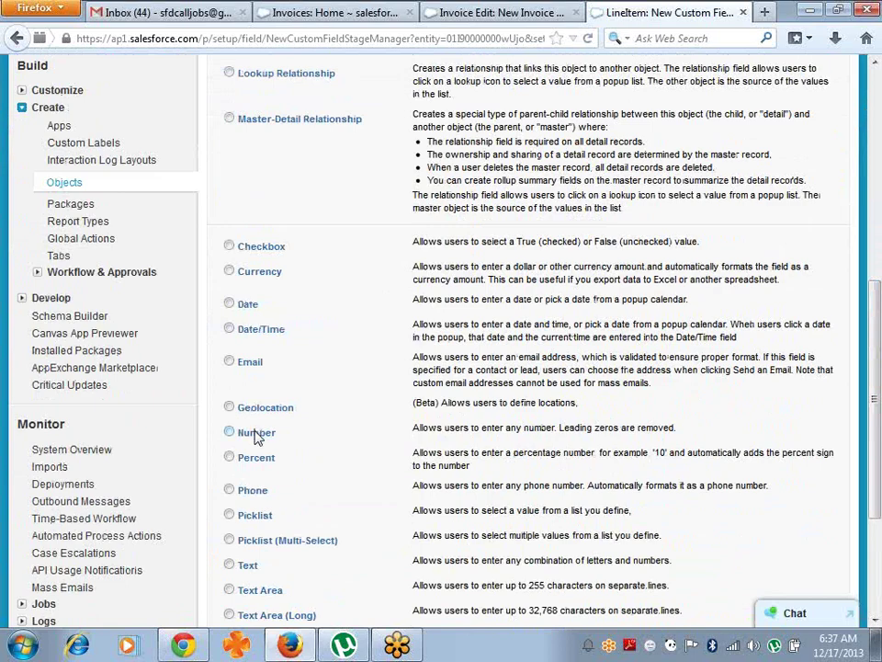
pyautogui.click(257, 435)
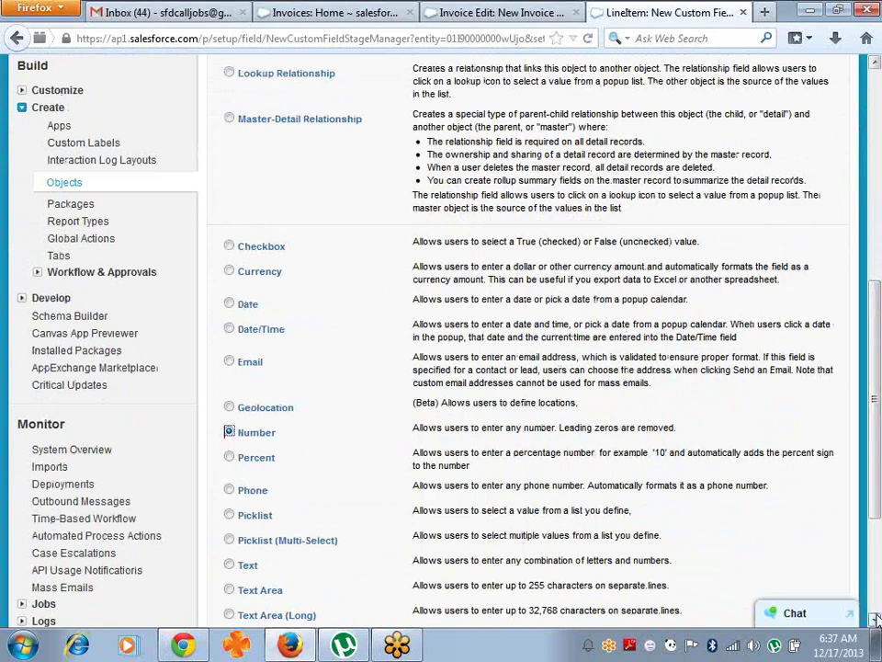
pyautogui.scroll(-4, 875, 621)
pyautogui.click(782, 546)
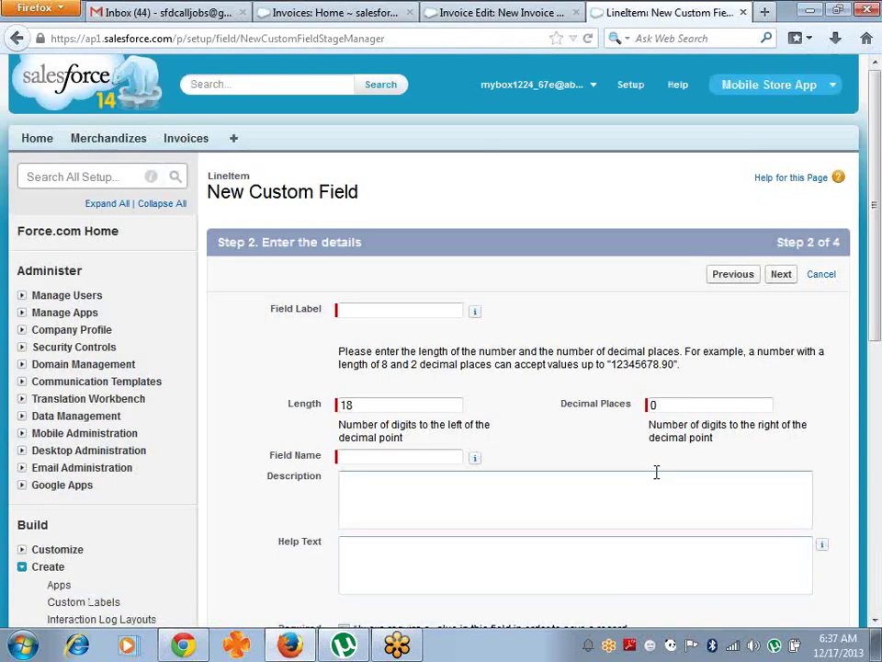
# - Label it 'Qunatity' with length 3 and save it with default security and layouts
pyautogui.click(430, 311)
pyautogui.write('Qunatity')
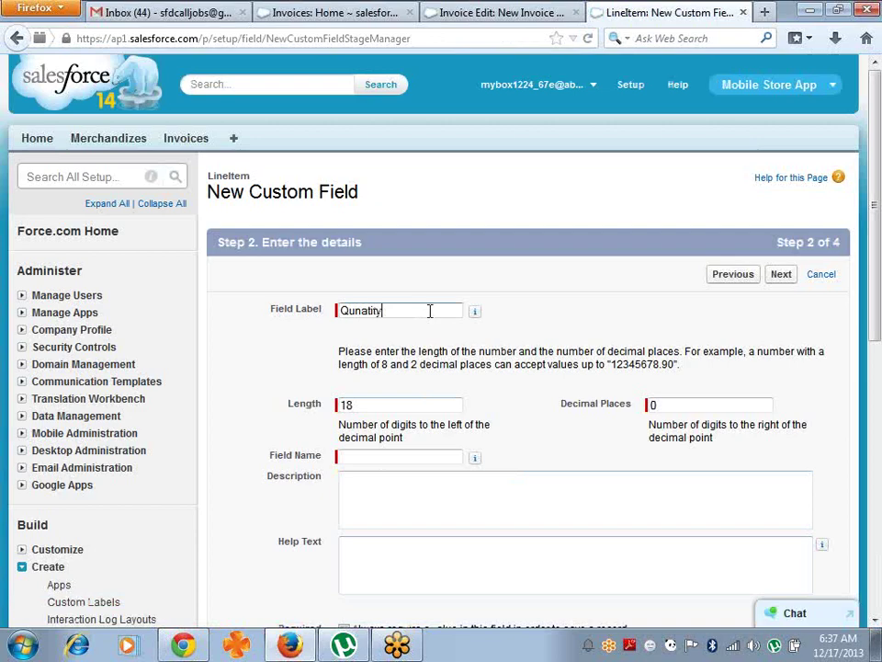
pyautogui.press('Tab')
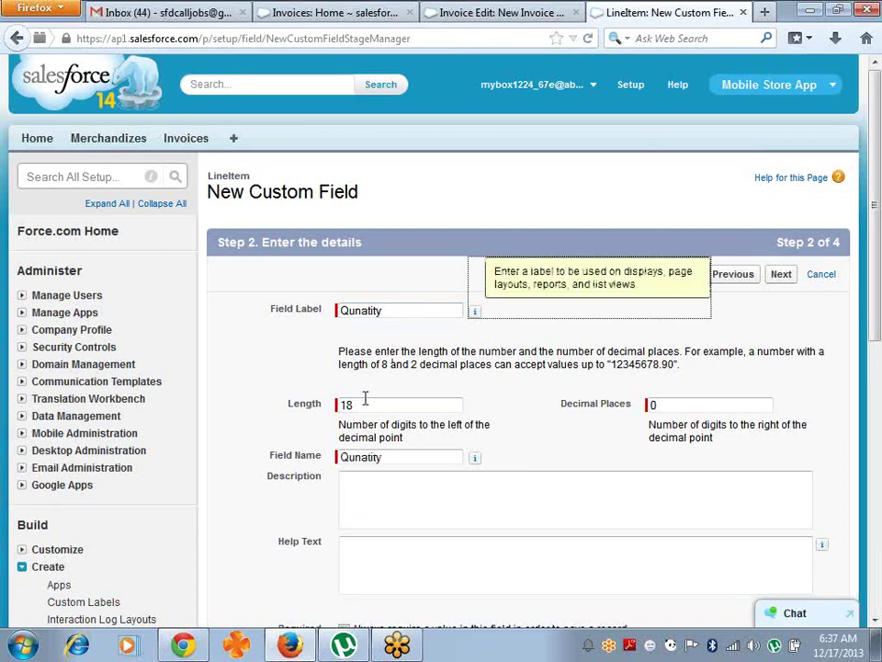
pyautogui.click(367, 404)
pyautogui.press('BackSpace')
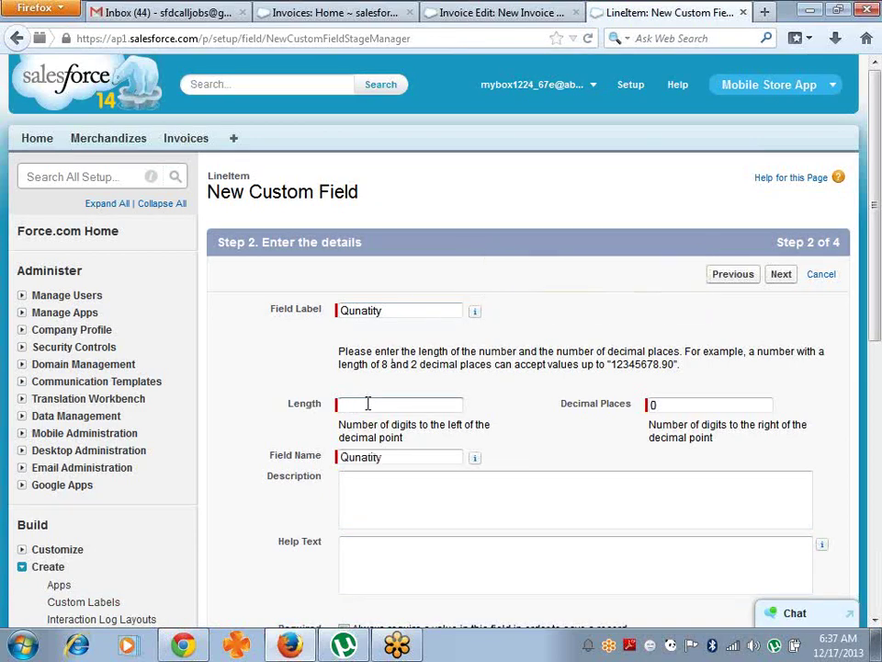
pyautogui.click(782, 277)
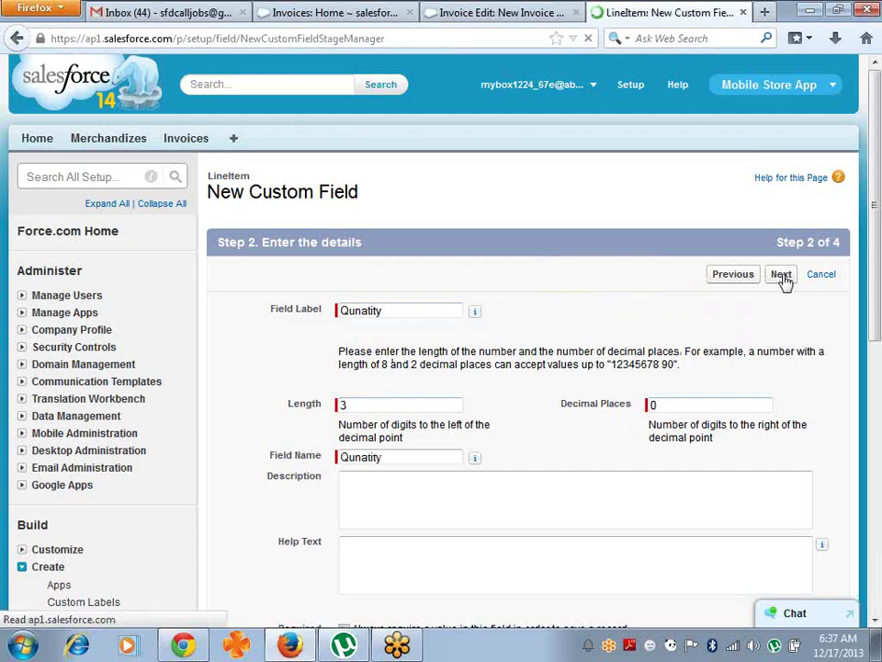
pyautogui.click(782, 277)
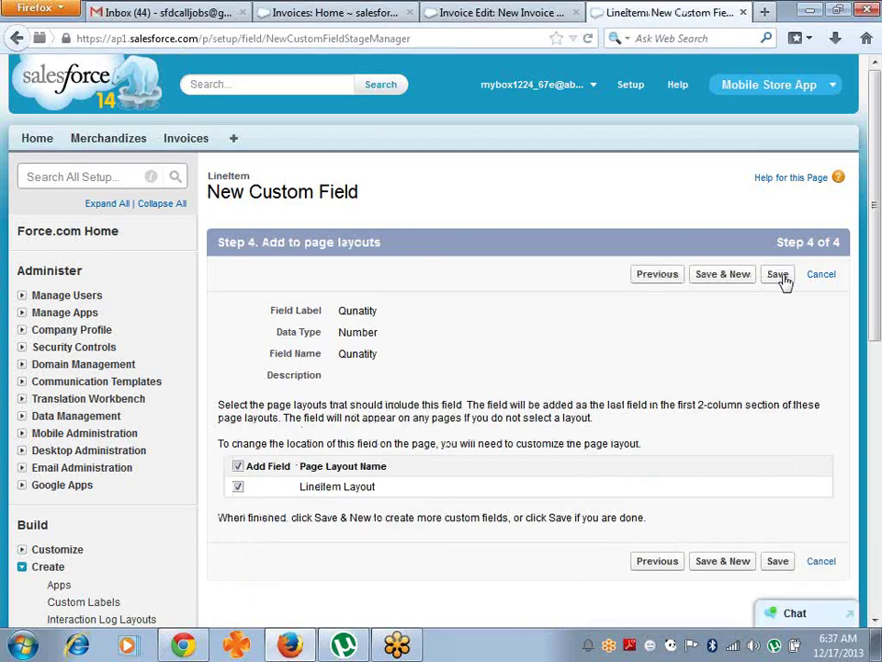
pyautogui.click(780, 277)
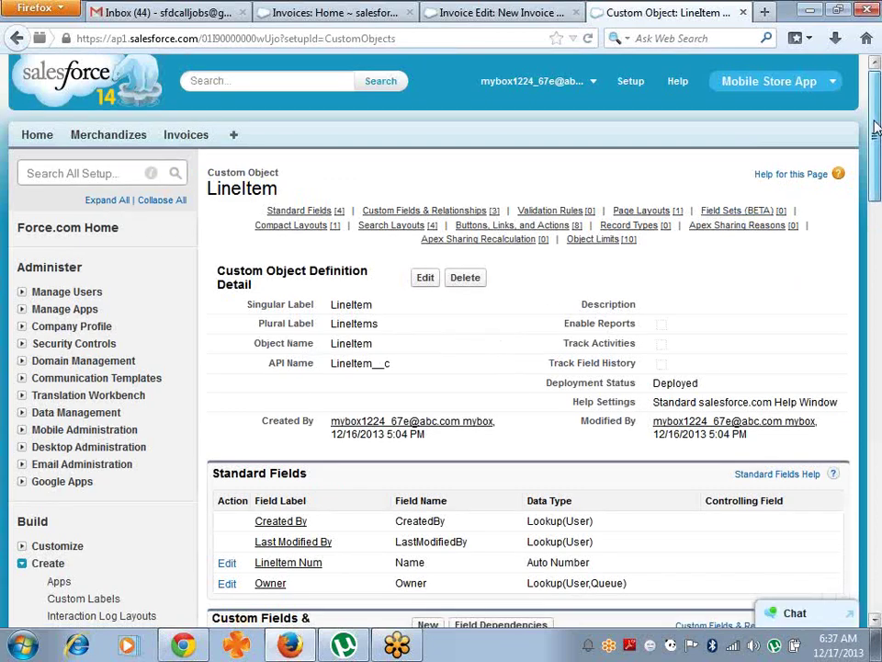
# - Open the Custom Tabs setup page and begin a new Custom Object Tab
pyautogui.scroll(-7, 356, 298)
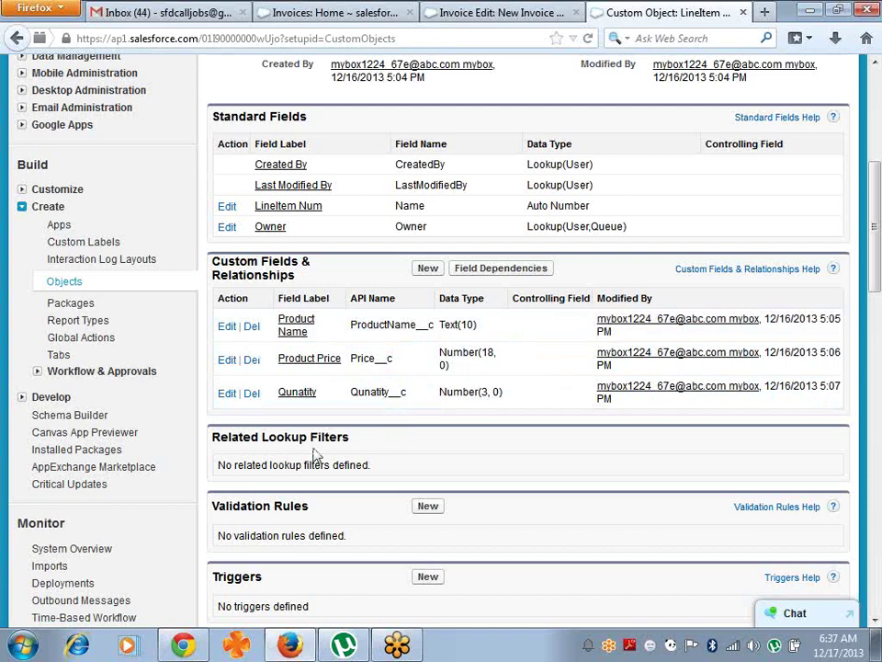
pyautogui.click(58, 357)
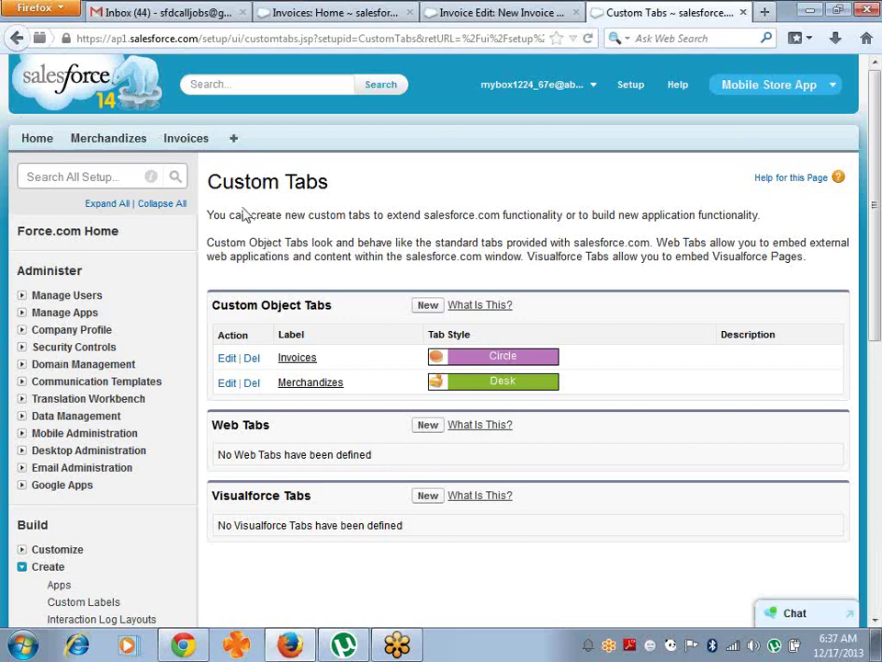
pyautogui.click(428, 305)
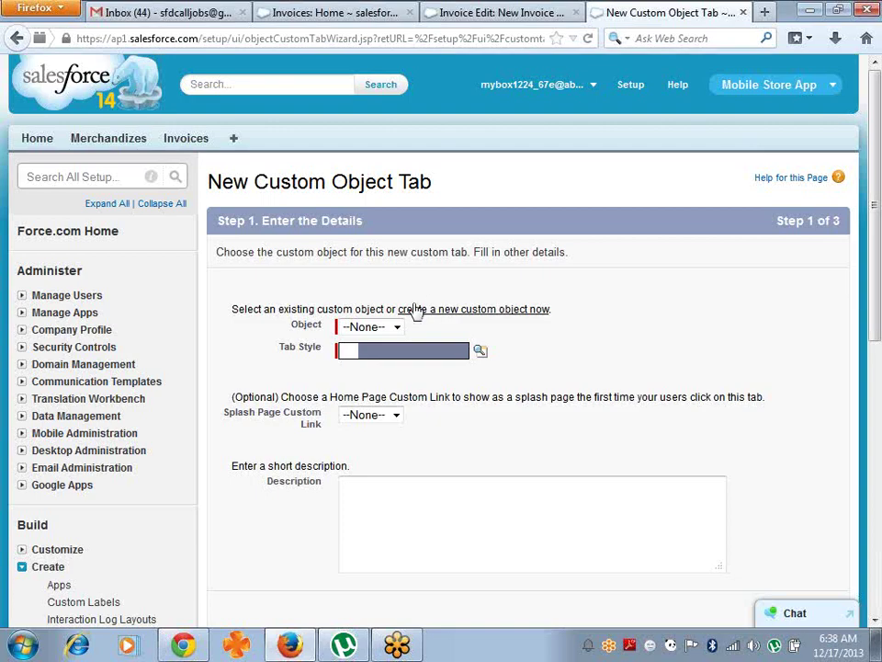
# - Choose LineItem as the tab's object and give it the Fan tab style
pyautogui.click(396, 327)
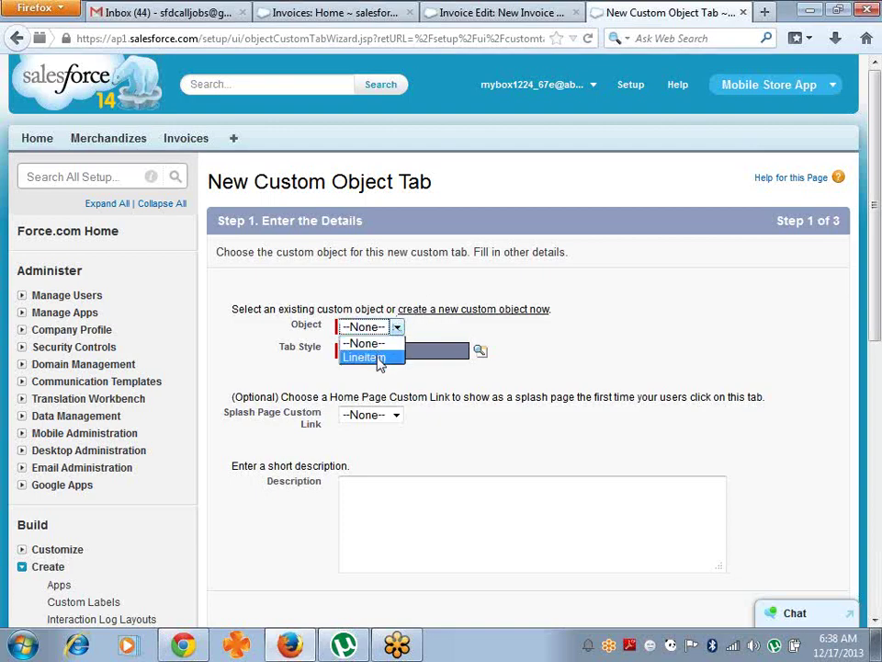
pyautogui.click(378, 358)
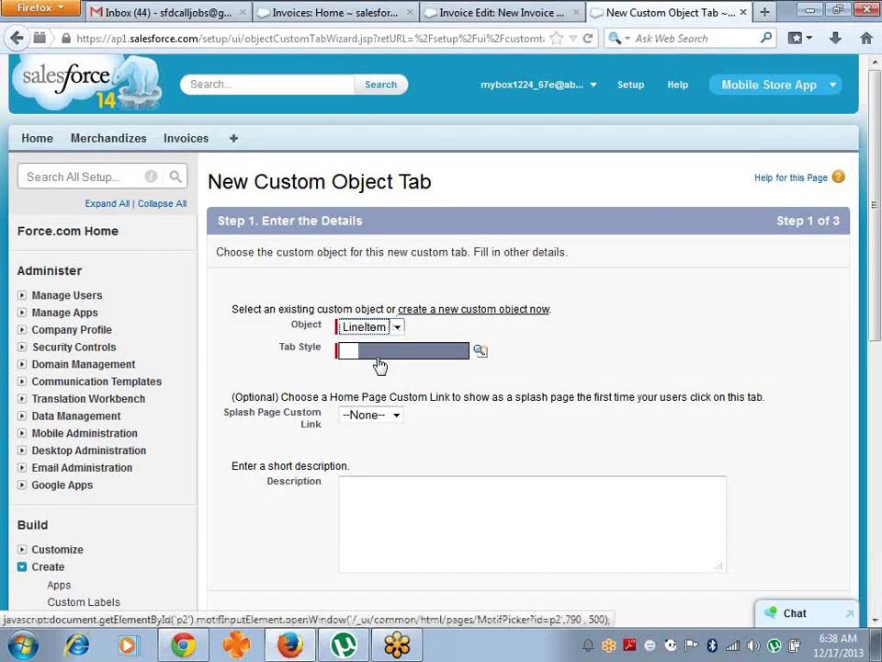
pyautogui.click(388, 356)
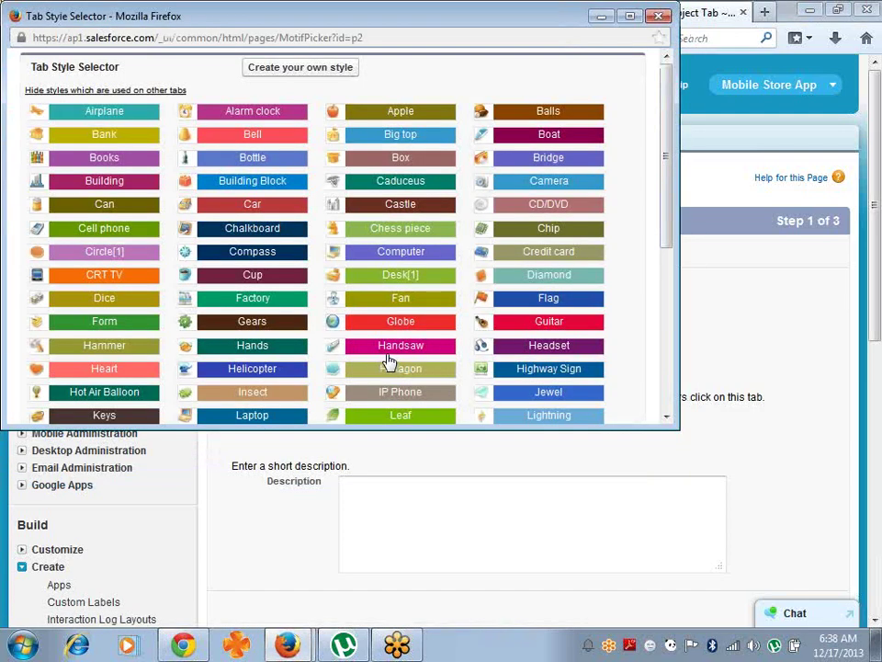
pyautogui.click(419, 303)
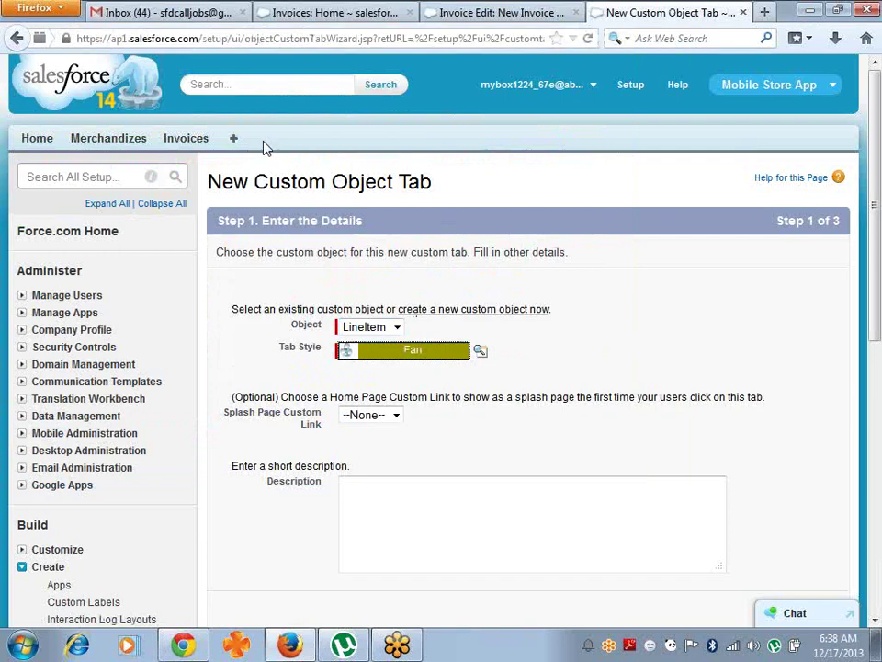
# - Keep the tab Default On for all profiles, include it in every app, and save
pyautogui.scroll(-7, 878, 327)
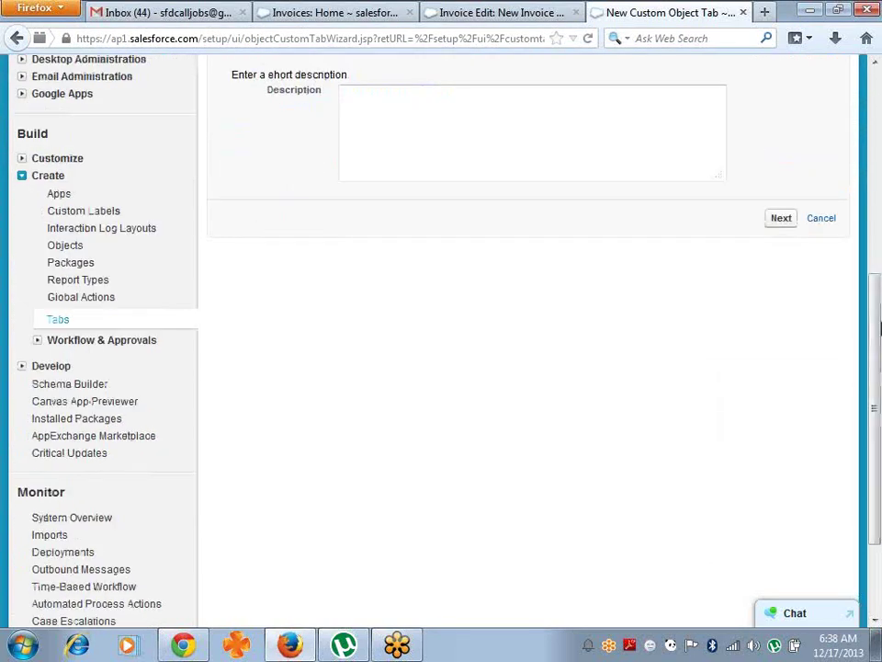
pyautogui.click(780, 219)
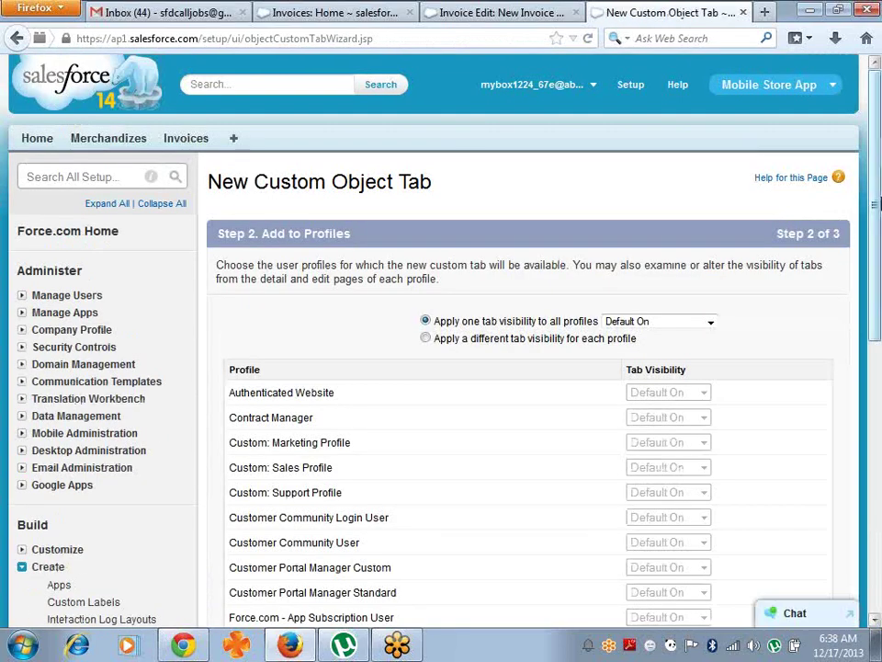
pyautogui.moveTo(878, 204); pyautogui.dragTo(878, 491)
pyautogui.click(782, 524)
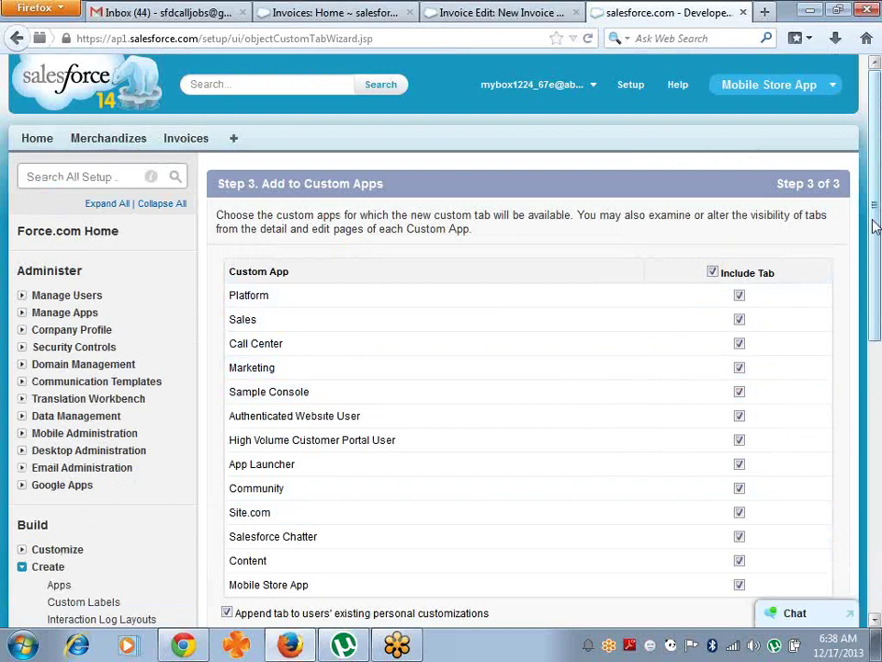
pyautogui.moveTo(876, 226); pyautogui.dragTo(876, 384)
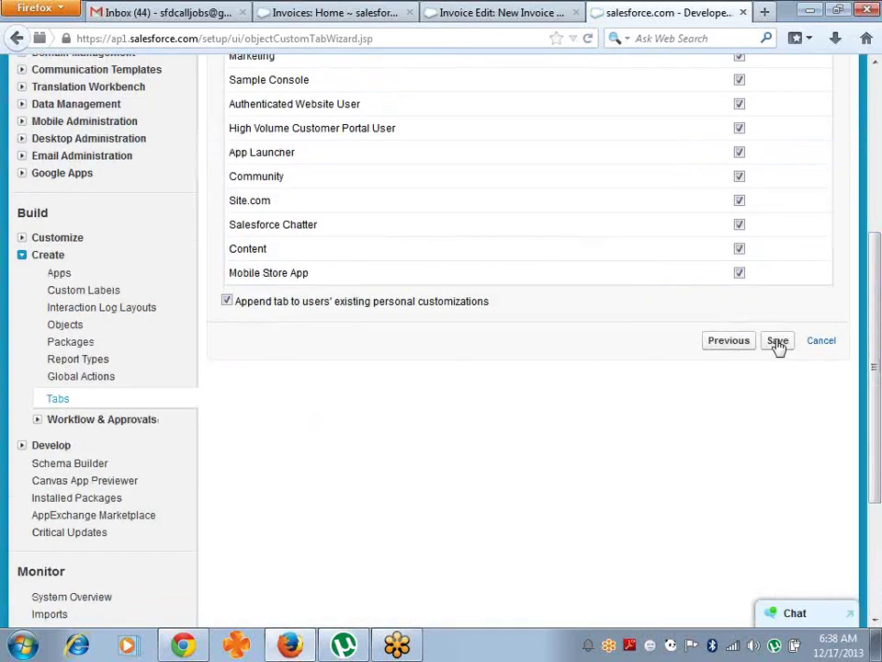
pyautogui.click(778, 341)
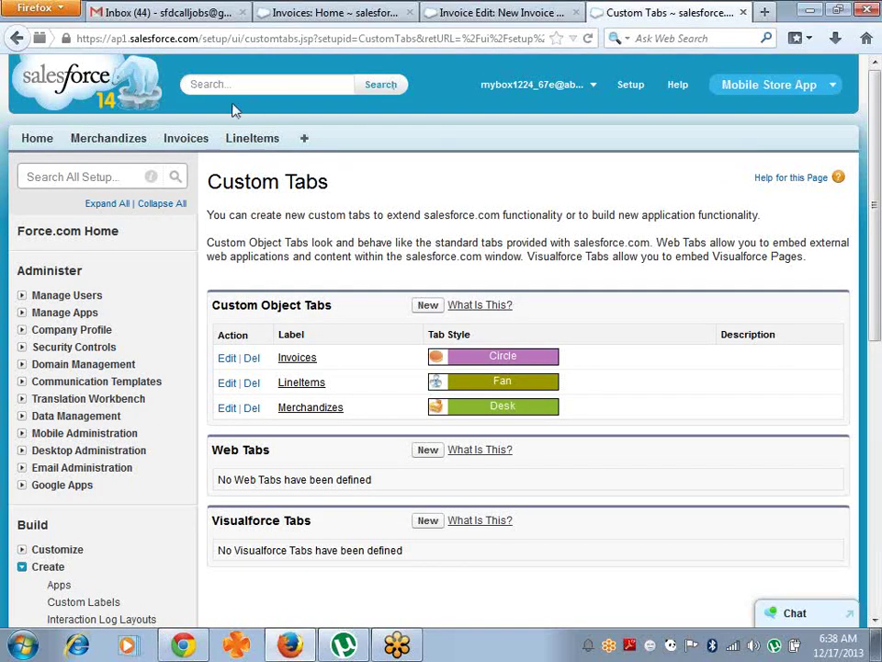
# - Create a Nokia line item priced 35,000 with quantity 4, then return to the LineItems list
pyautogui.click(259, 142)
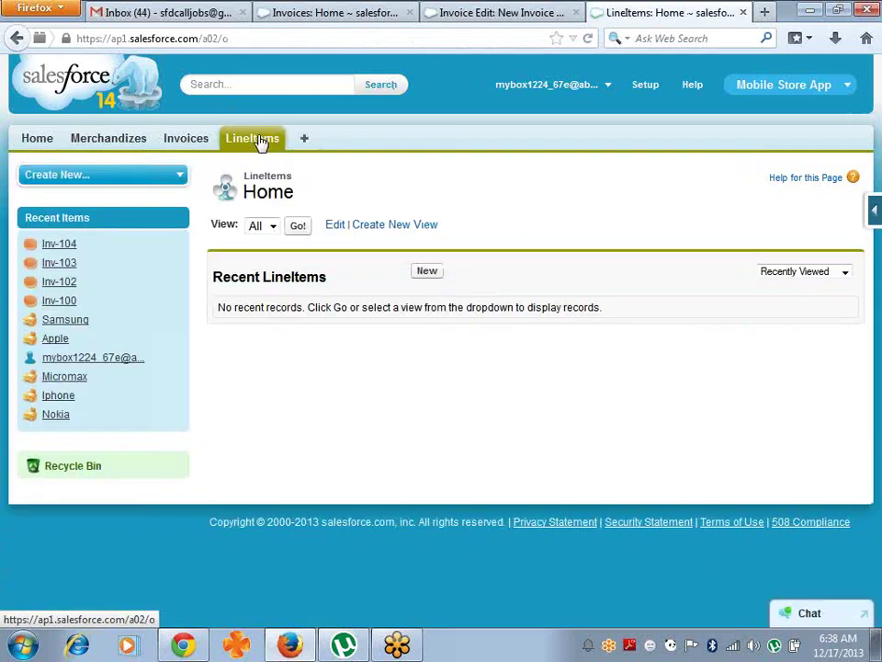
pyautogui.click(428, 272)
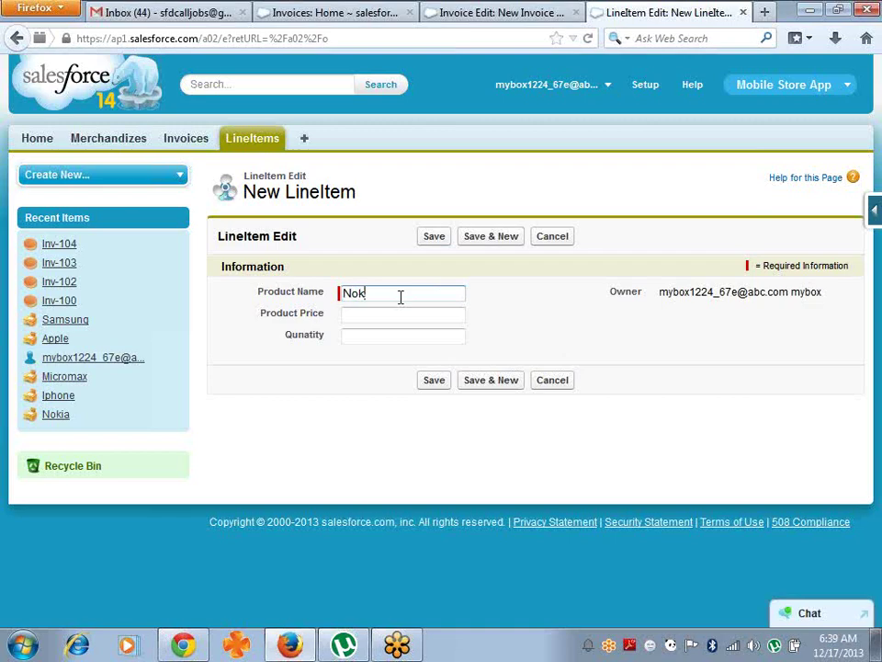
pyautogui.press('Tab')
pyautogui.write('35')
pyautogui.press('Tab')
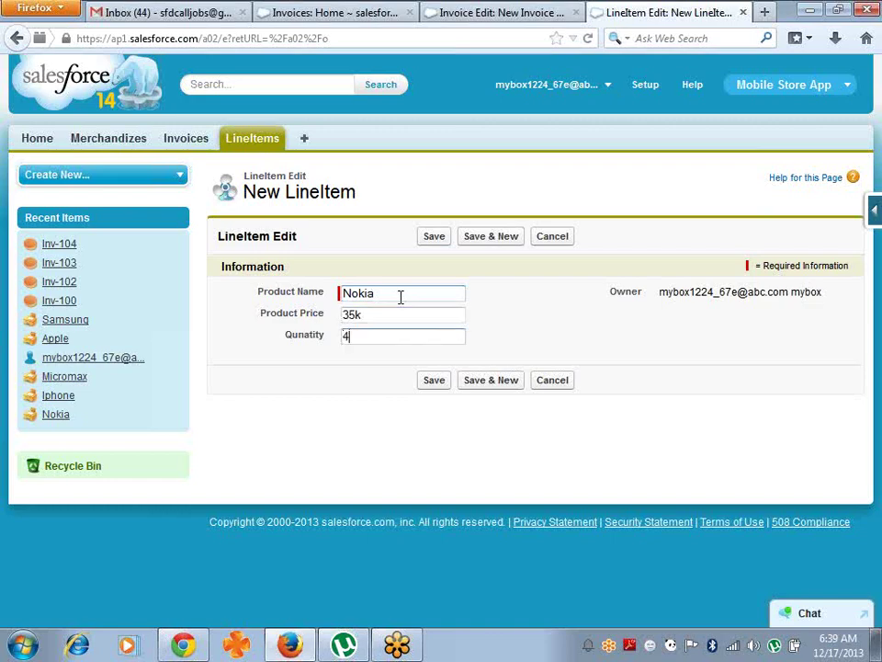
pyautogui.write('4')
pyautogui.click(429, 386)
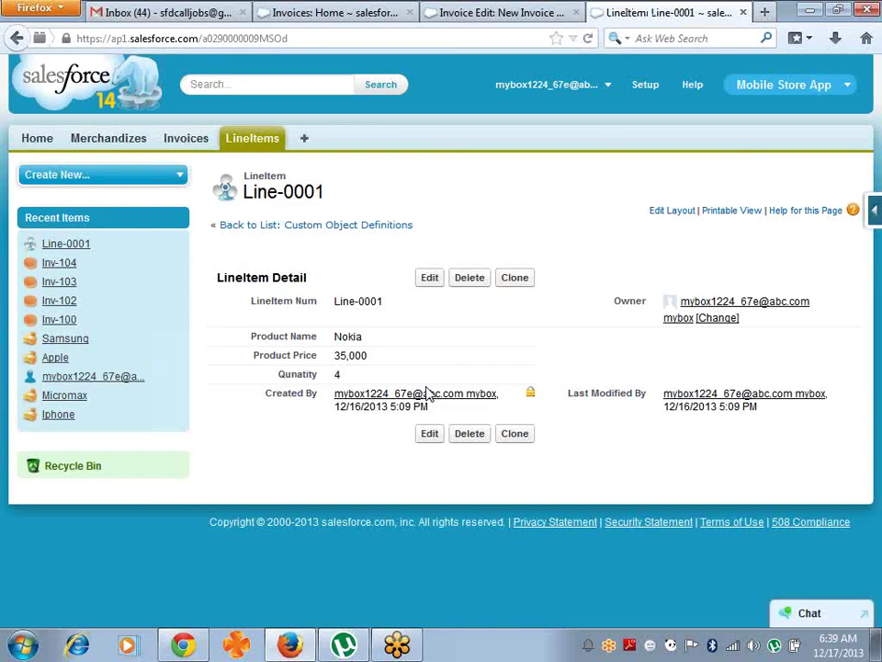
pyautogui.click(250, 145)
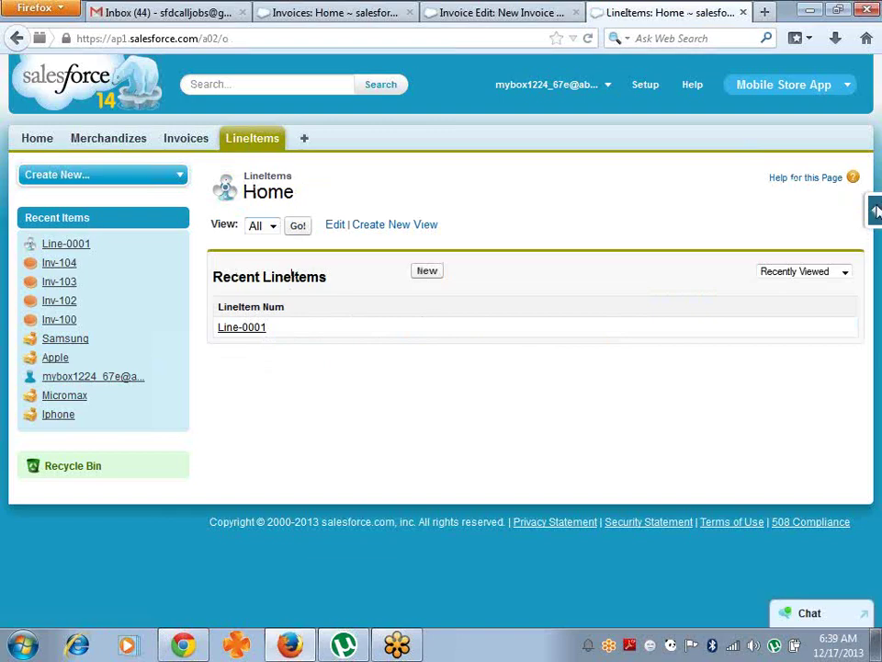
pyautogui.moveTo(876, 211)
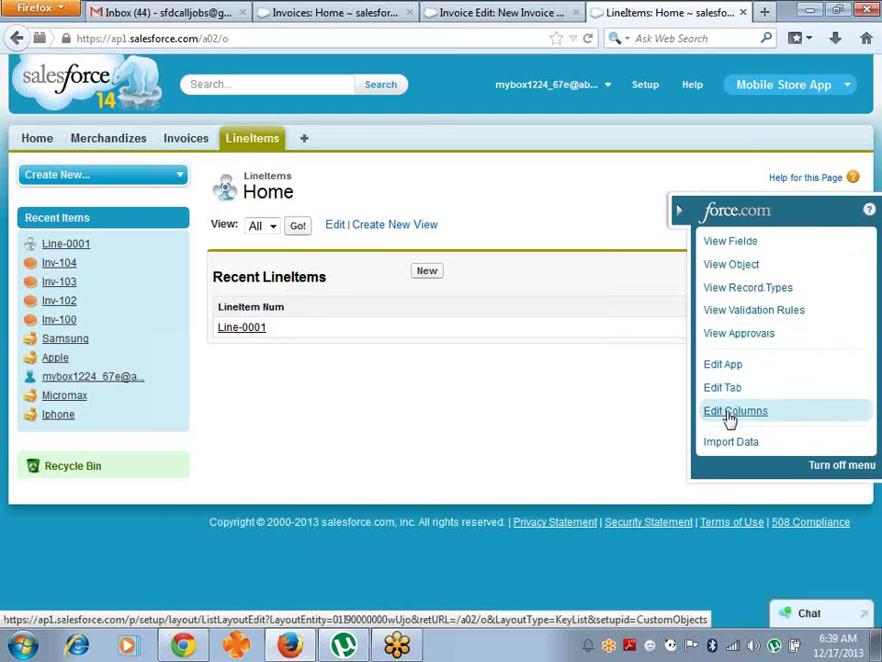
# - Add Product Name, Product Price and Qunatity as columns in the LineItems list view
pyautogui.click(729, 416)
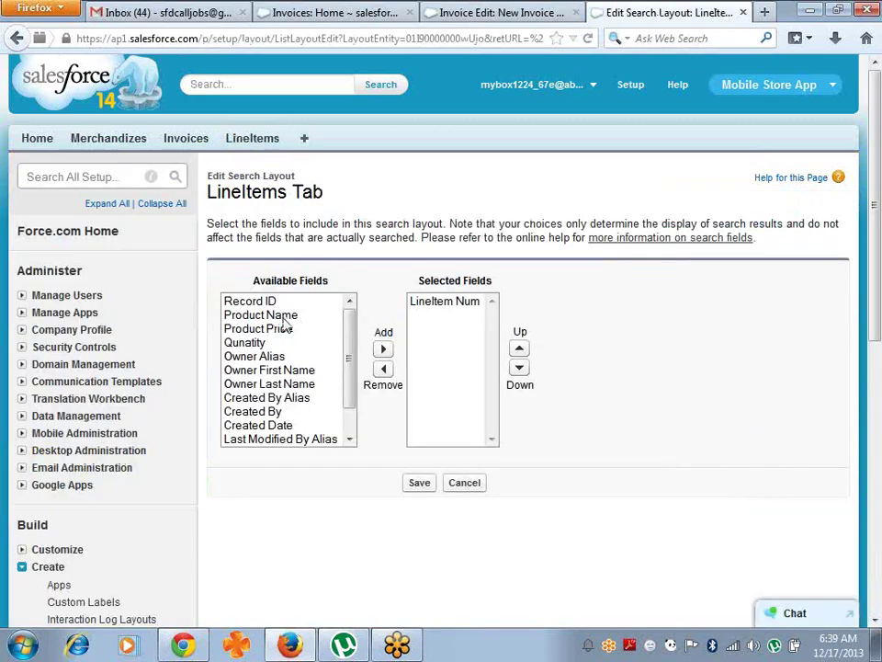
pyautogui.click(276, 316)
pyautogui.click(383, 350)
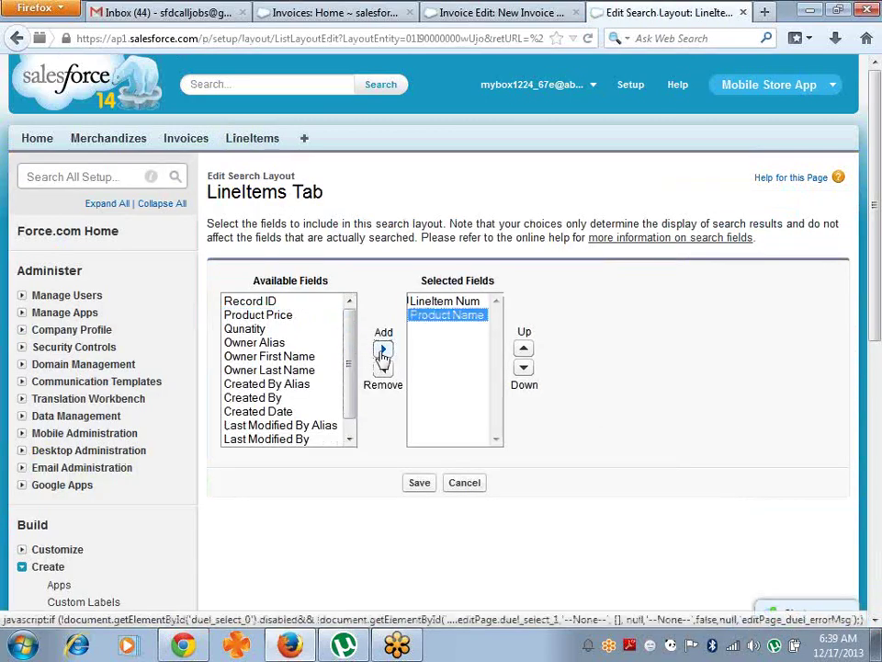
pyautogui.click(276, 316)
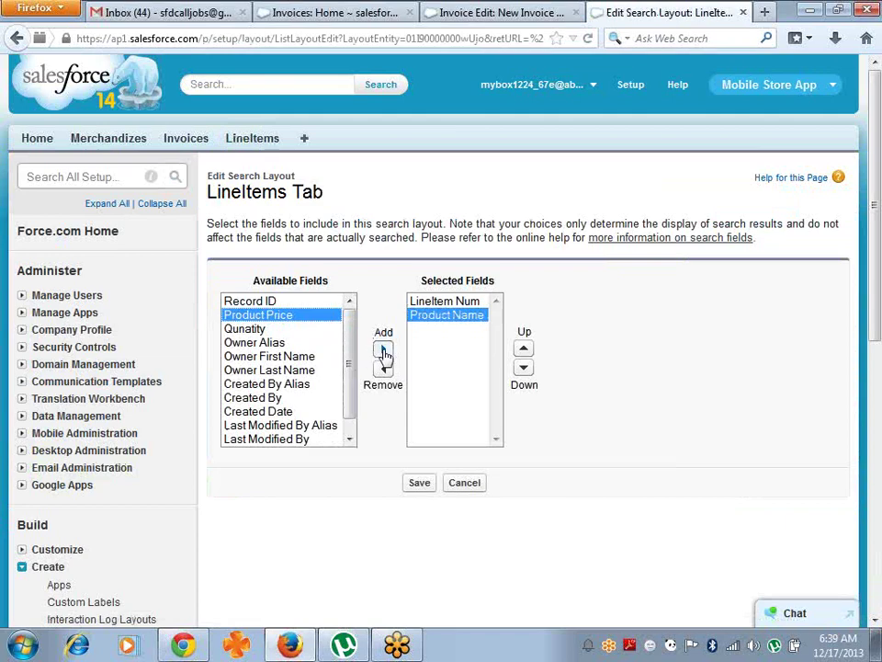
pyautogui.click(383, 351)
pyautogui.click(278, 317)
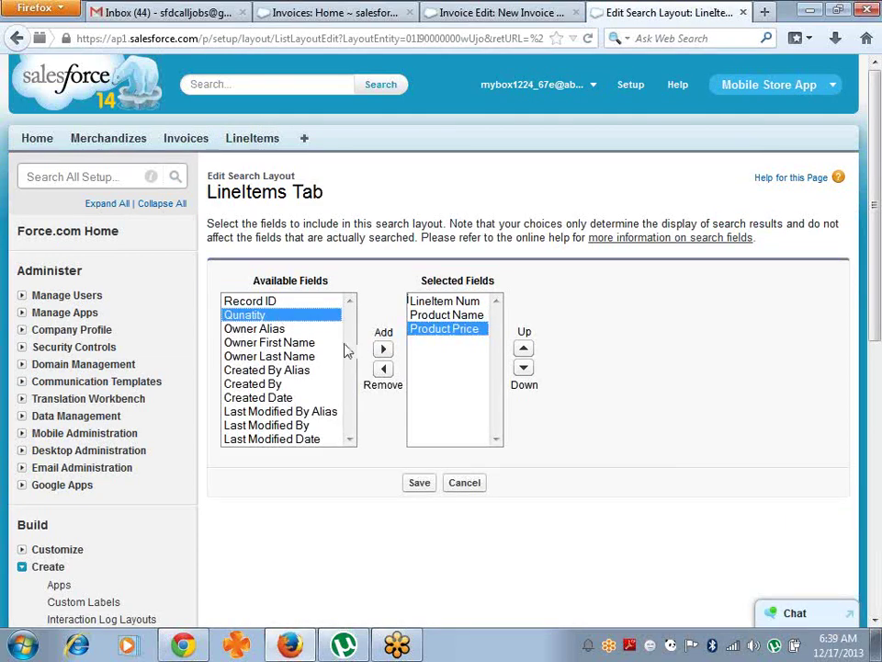
pyautogui.click(383, 349)
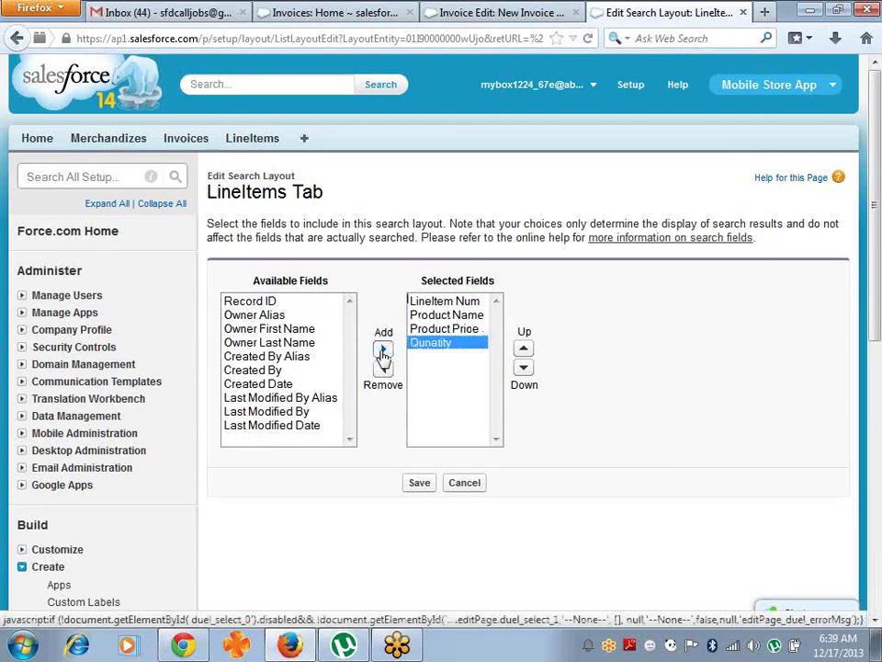
pyautogui.click(419, 485)
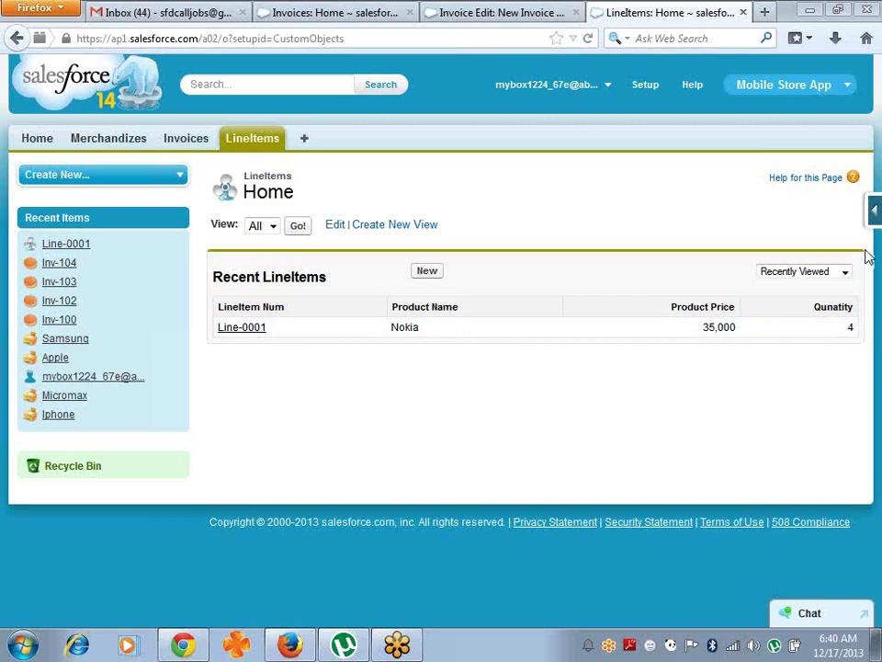
pyautogui.click(875, 213)
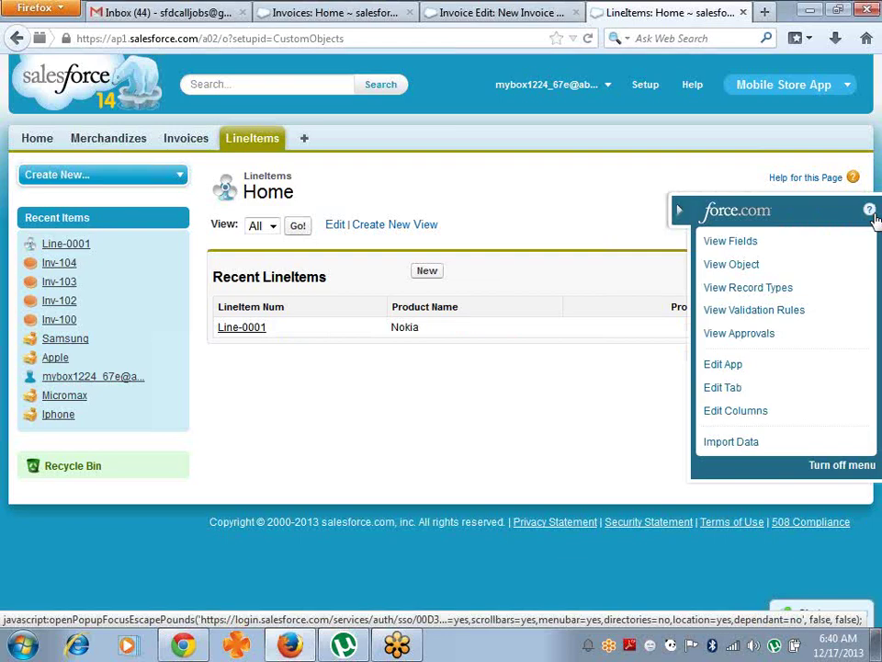
# - Start a new Formula custom field on the LineItem object
pyautogui.click(755, 243)
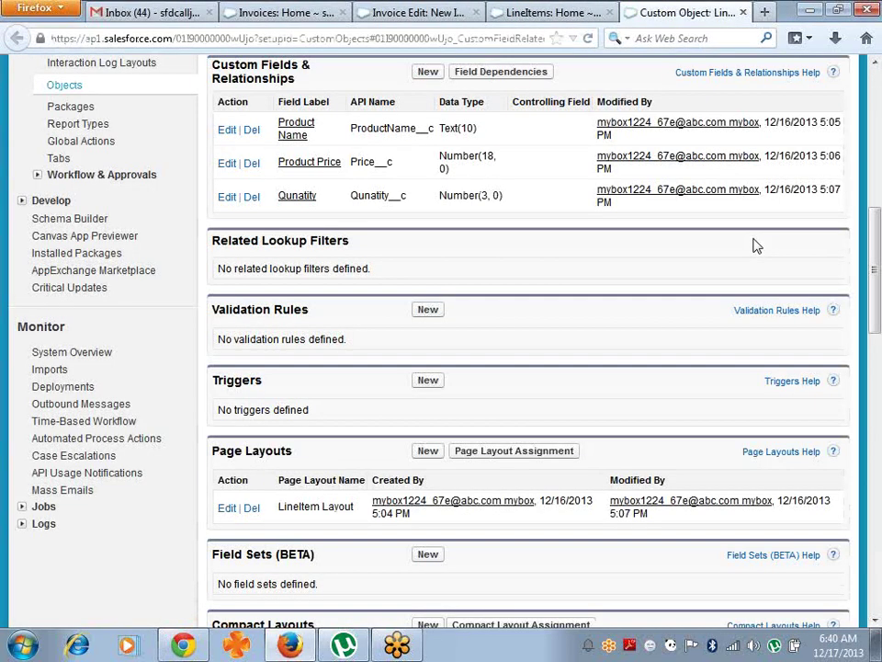
pyautogui.click(430, 72)
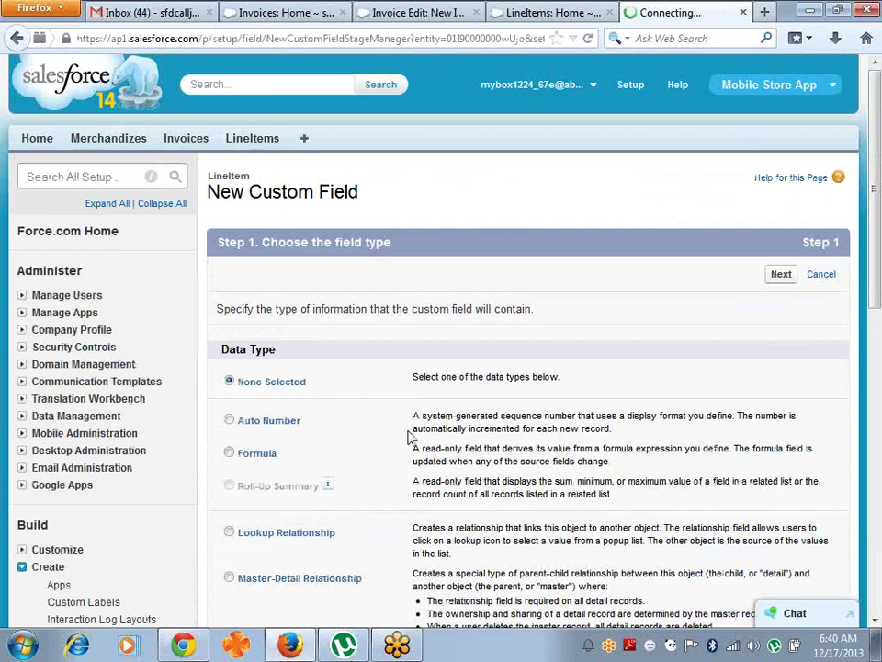
pyautogui.click(231, 457)
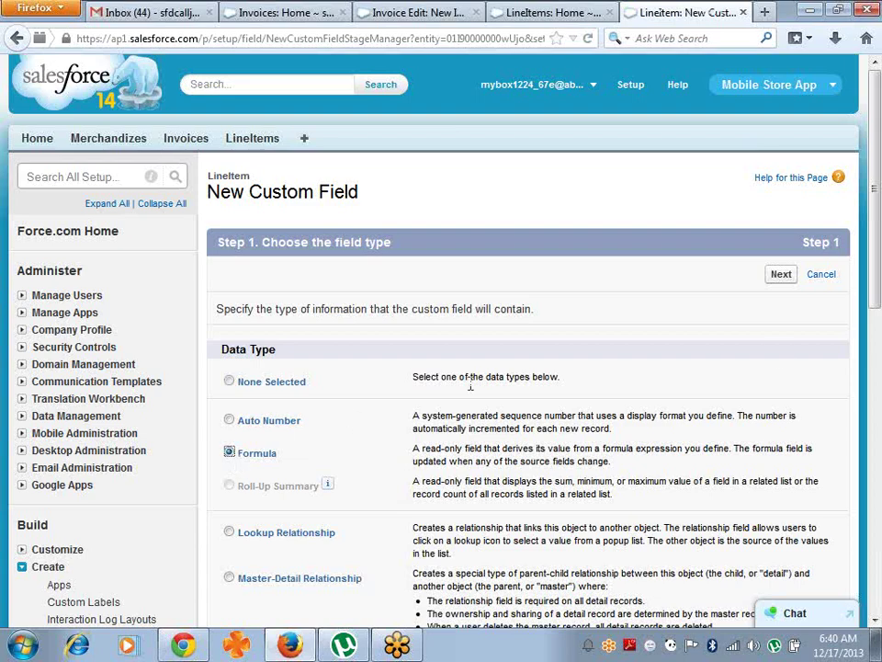
pyautogui.moveTo(877, 221); pyautogui.dragTo(880, 528)
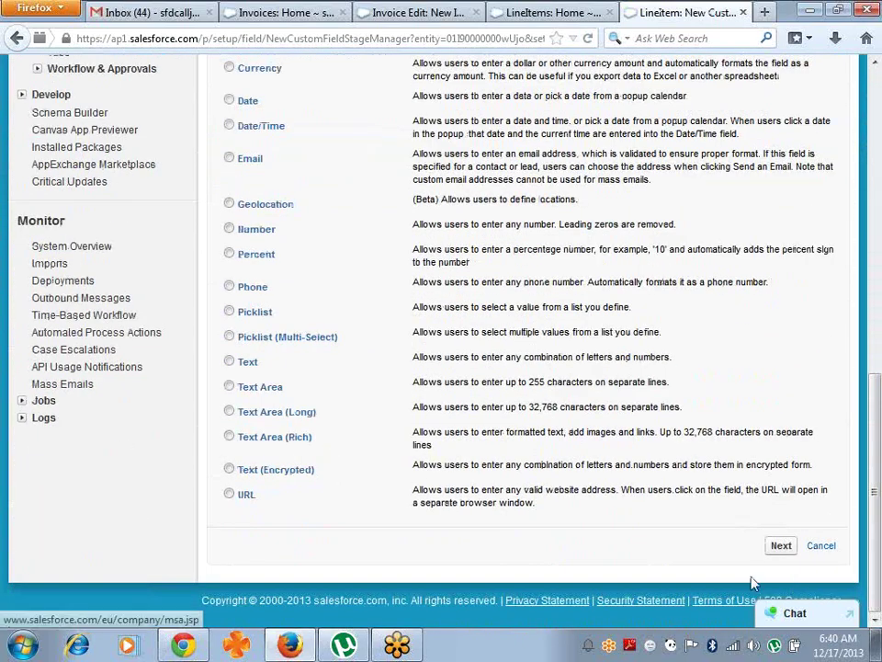
pyautogui.click(779, 546)
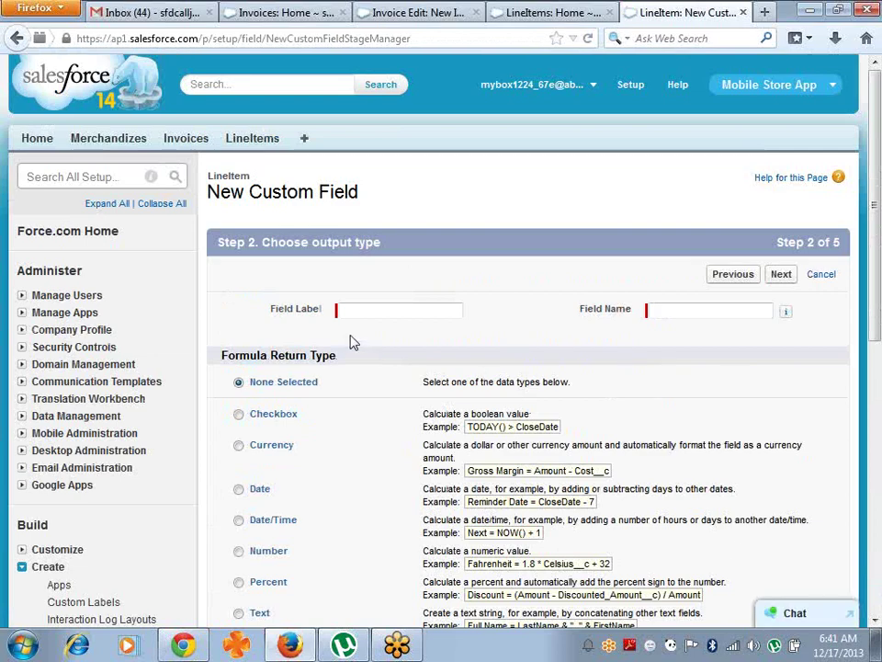
# - Label the formula field 'Amount', returning a Number with 0 decimal places
pyautogui.click(392, 316)
pyautogui.write('Amount')
pyautogui.press('Tab')
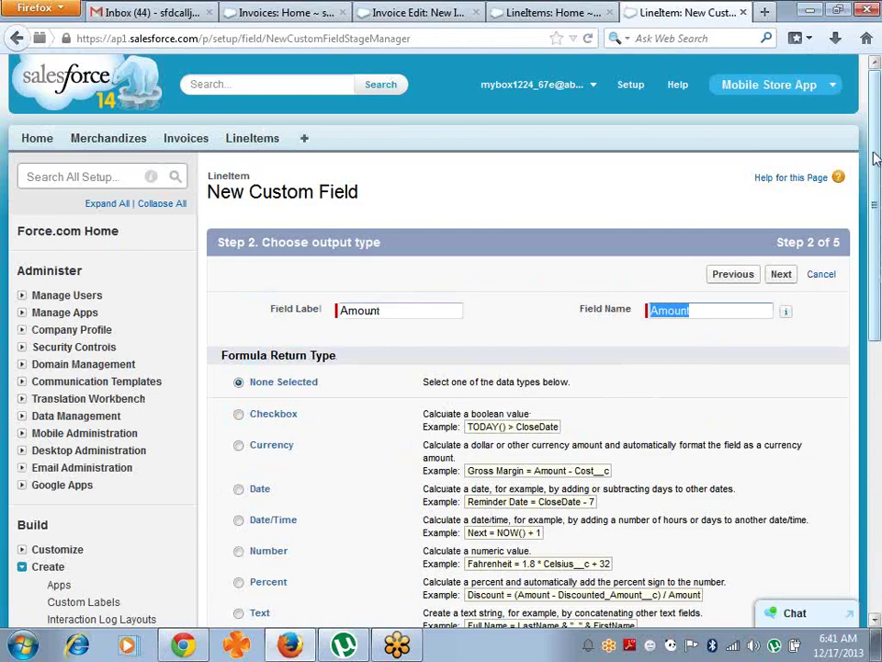
pyautogui.scroll(-2, 877, 209)
pyautogui.moveTo(879, 210); pyautogui.dragTo(879, 227)
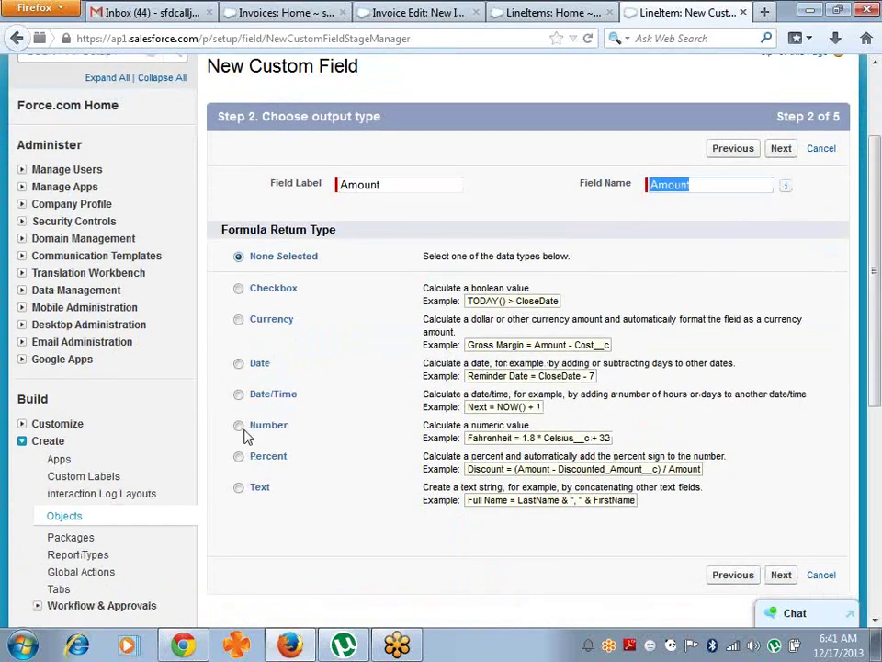
pyautogui.click(242, 428)
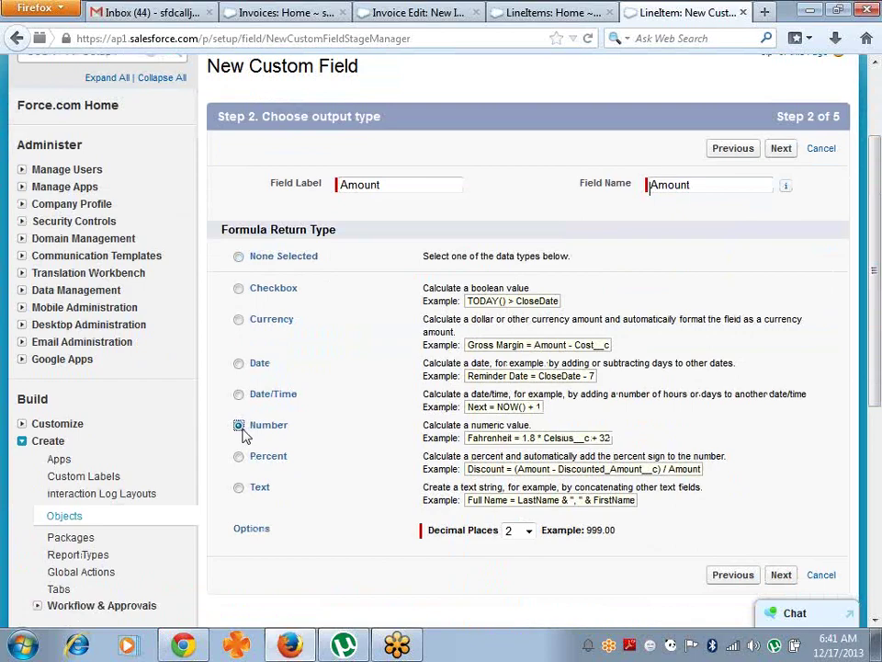
pyautogui.click(528, 534)
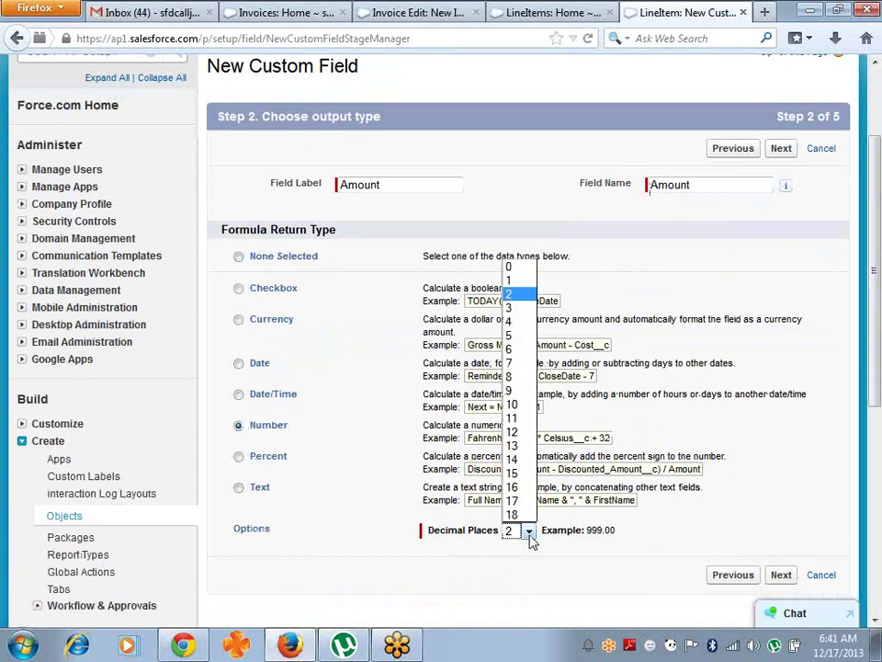
pyautogui.click(515, 268)
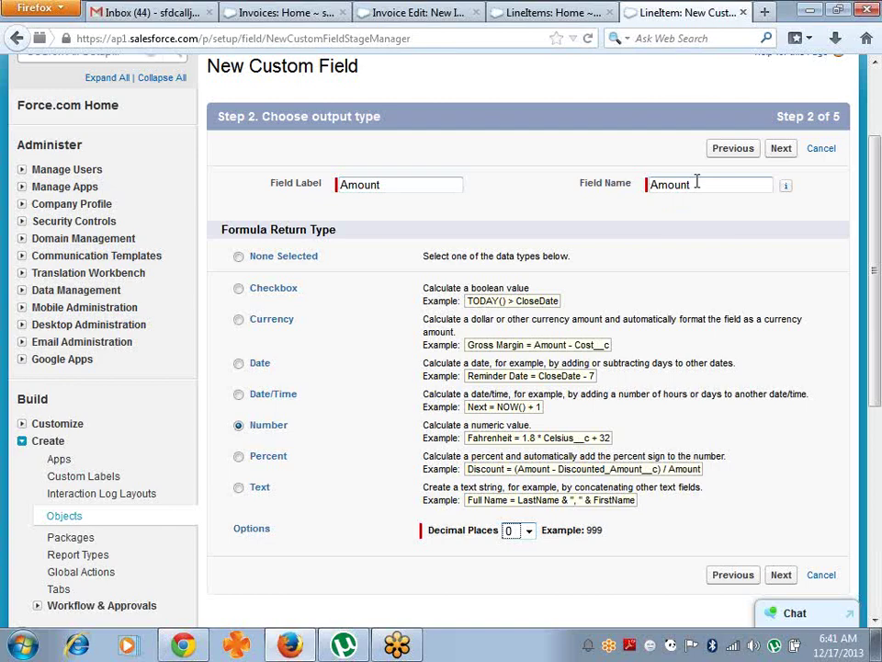
pyautogui.click(783, 575)
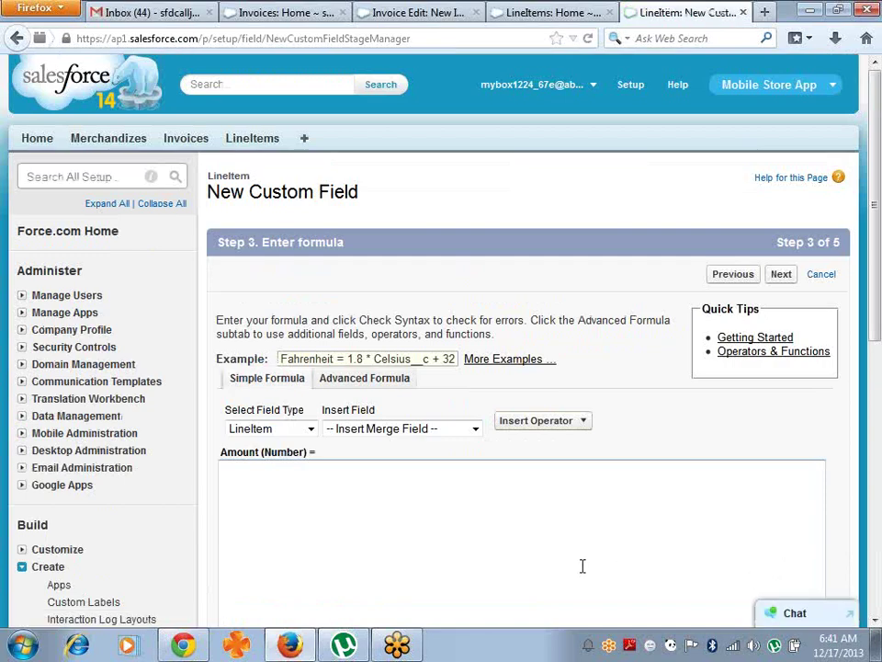
# - Build the Amount formula Price__c * Qunatity__c from the inserted fields and Multiply operator
pyautogui.click(538, 528)
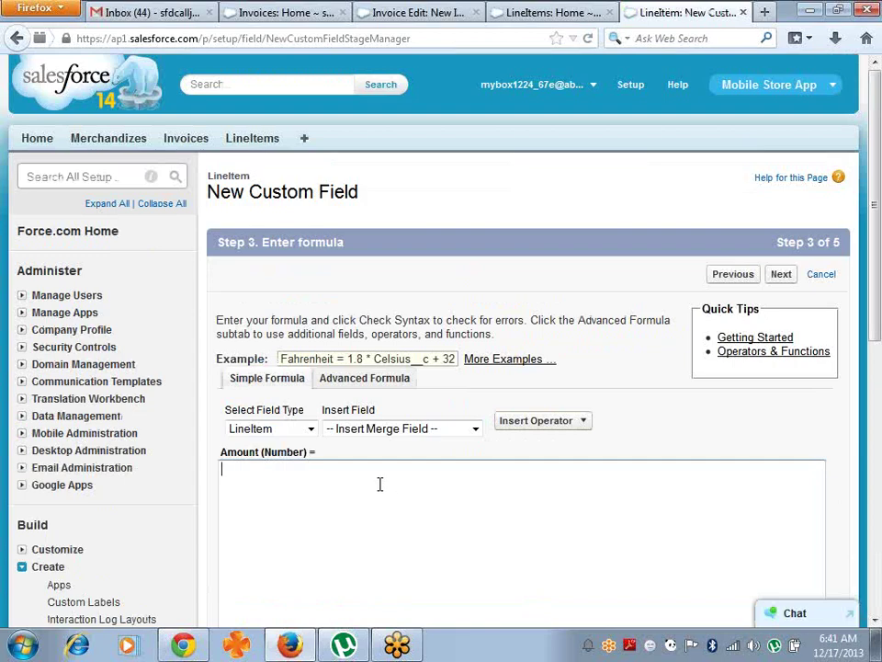
pyautogui.click(475, 430)
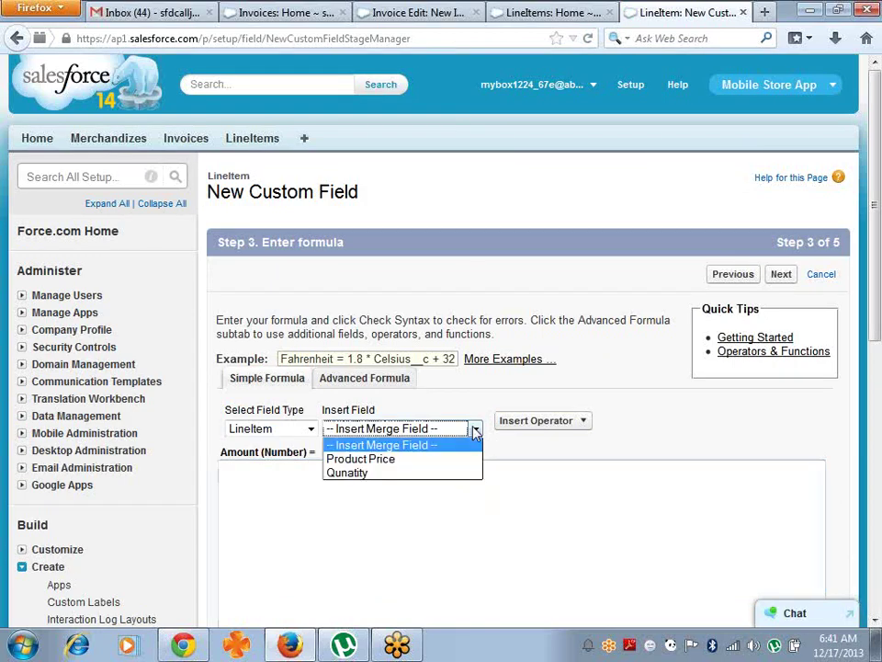
pyautogui.click(416, 460)
pyautogui.click(521, 421)
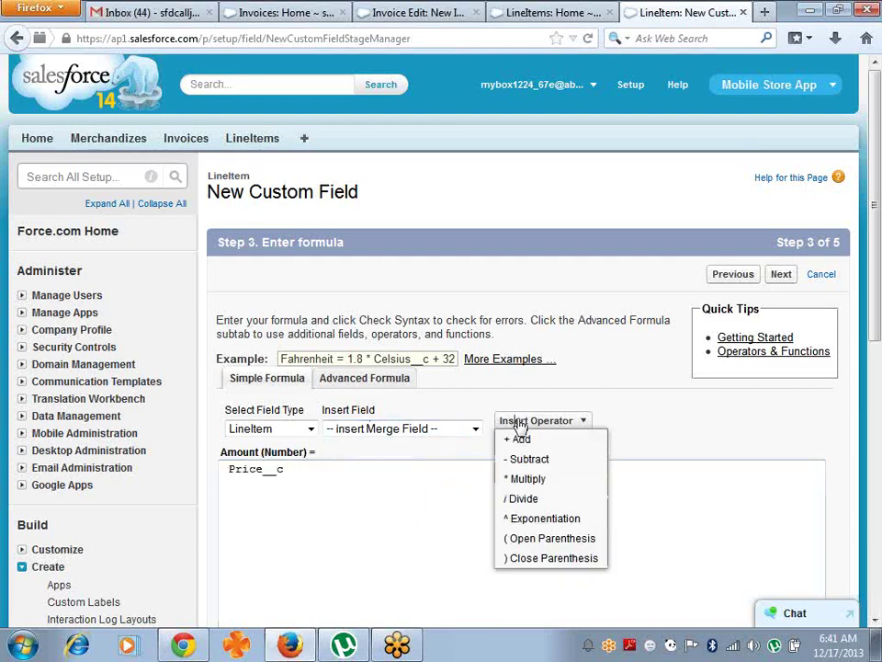
pyautogui.click(522, 480)
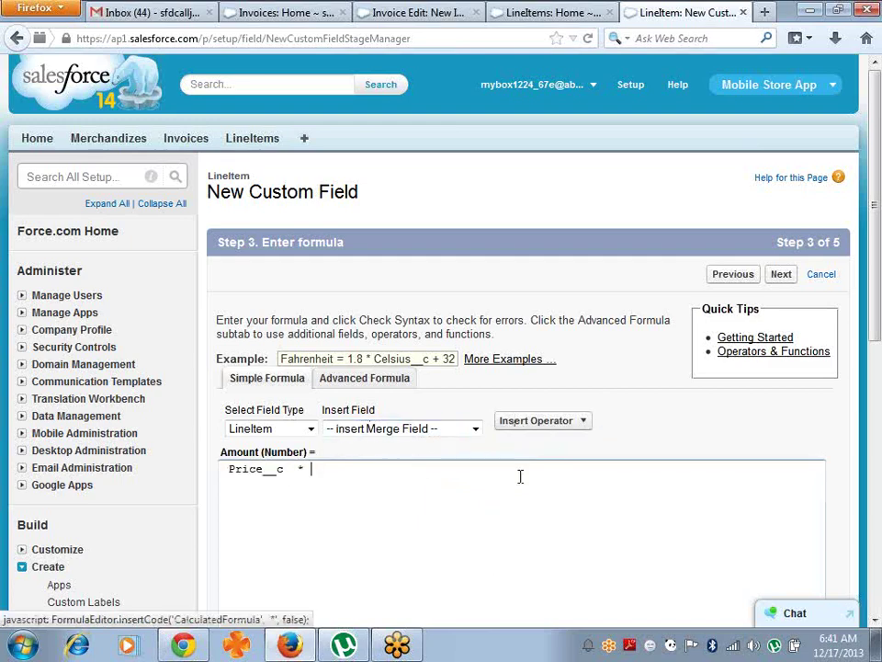
pyautogui.click(473, 429)
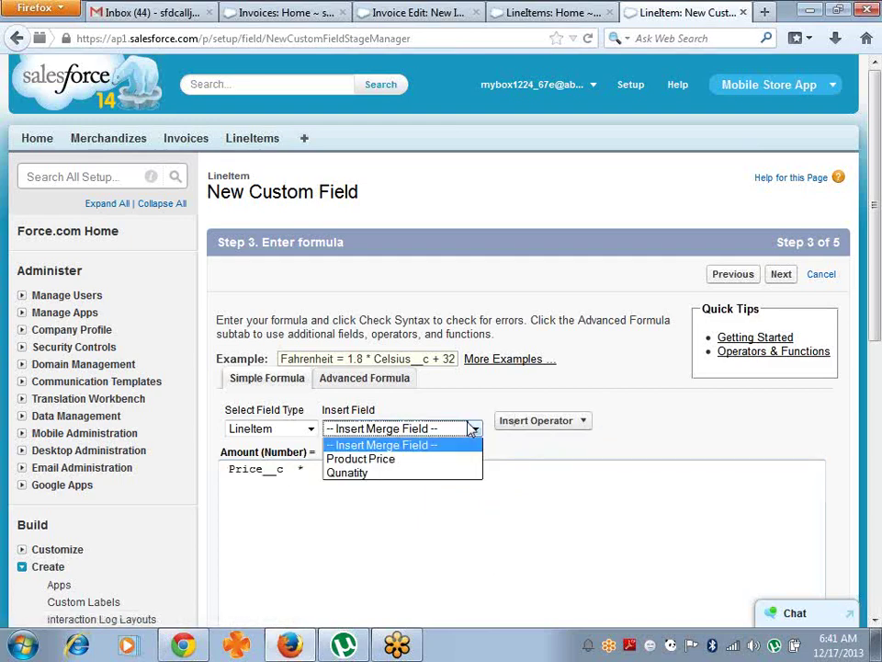
pyautogui.click(424, 473)
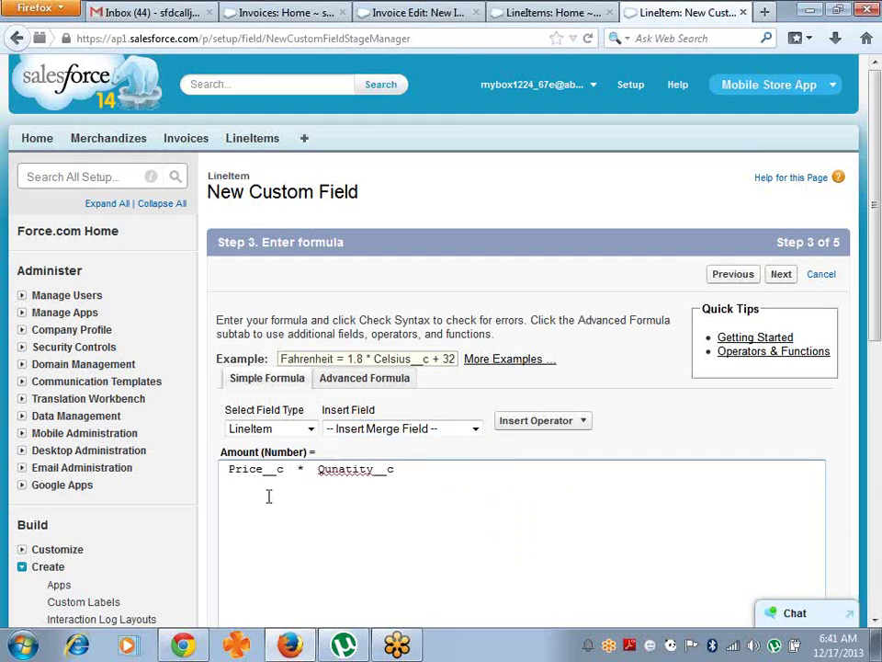
pyautogui.click(300, 440)
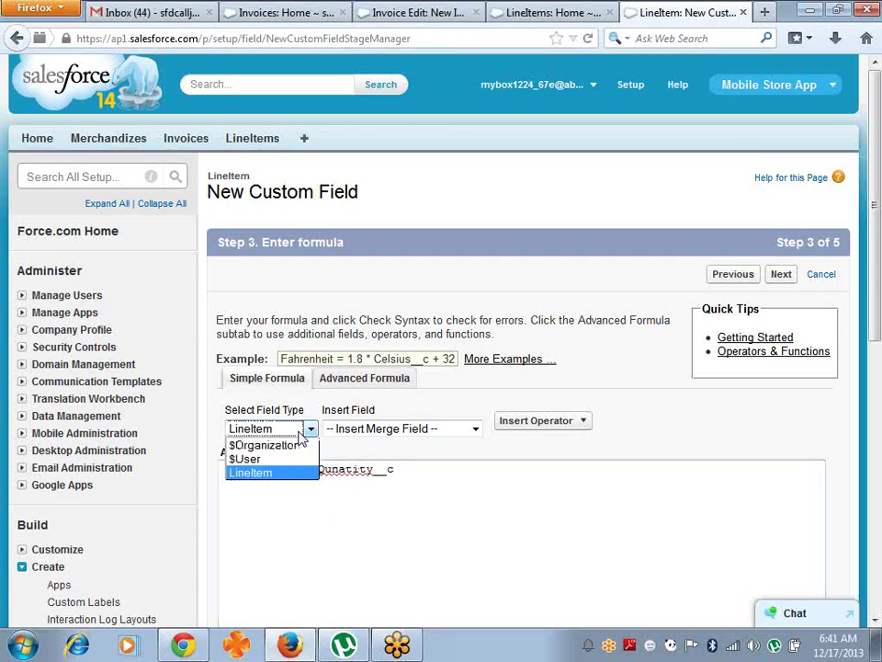
pyautogui.click(274, 474)
pyautogui.click(474, 430)
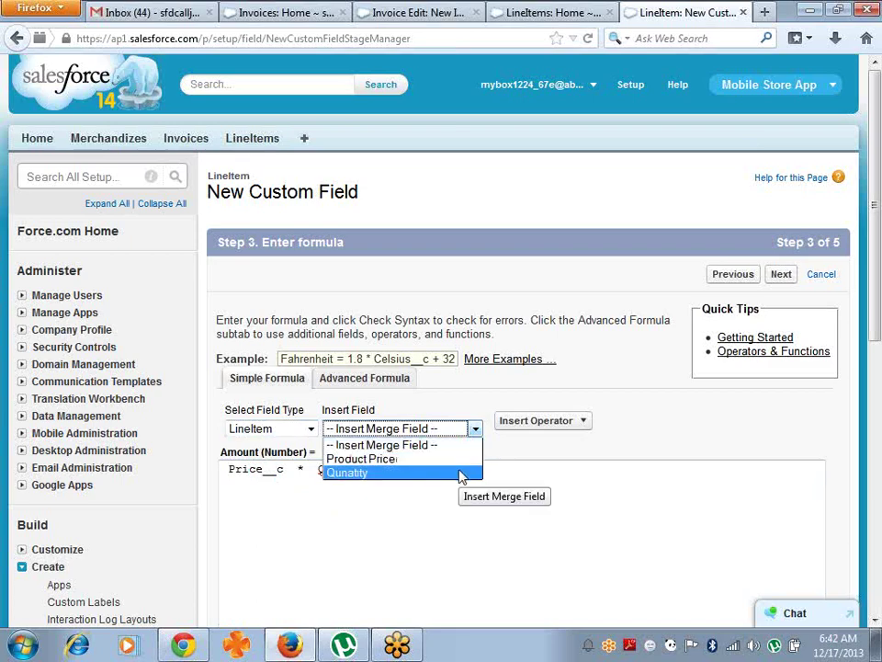
pyautogui.click(413, 472)
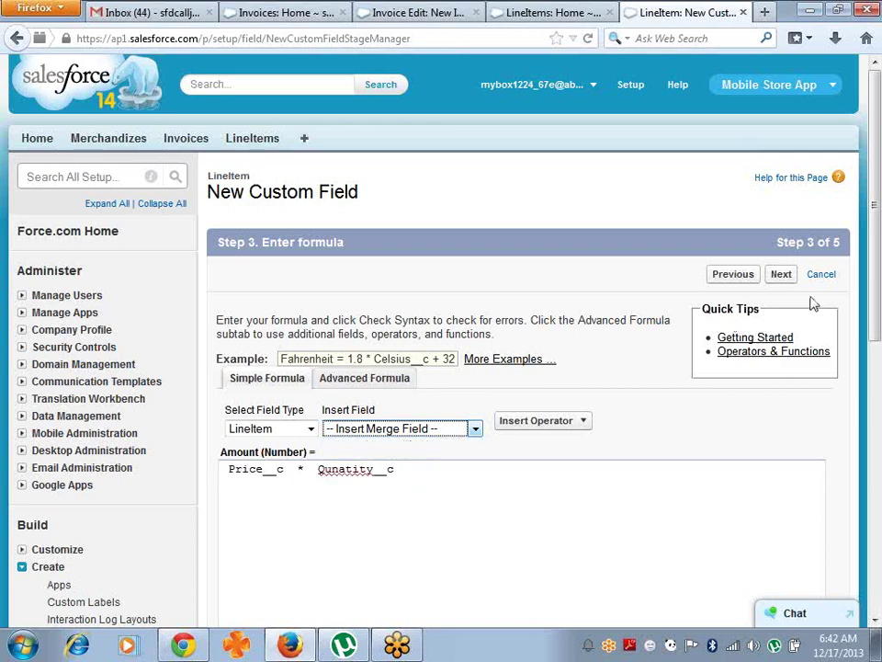
# - Check the formula syntax and save Amount with default security and page layouts
pyautogui.scroll(-6, 349, 538)
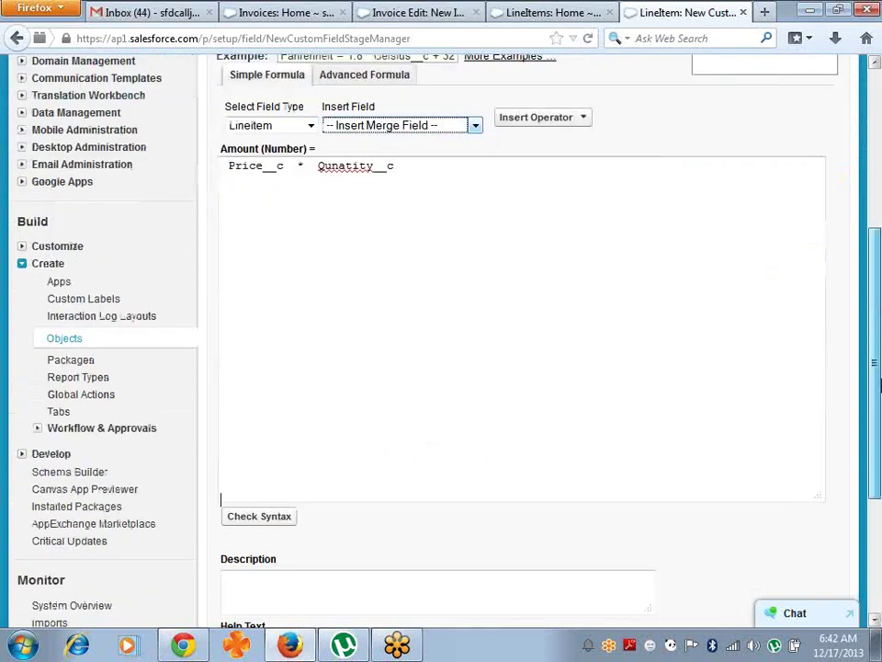
pyautogui.click(242, 513)
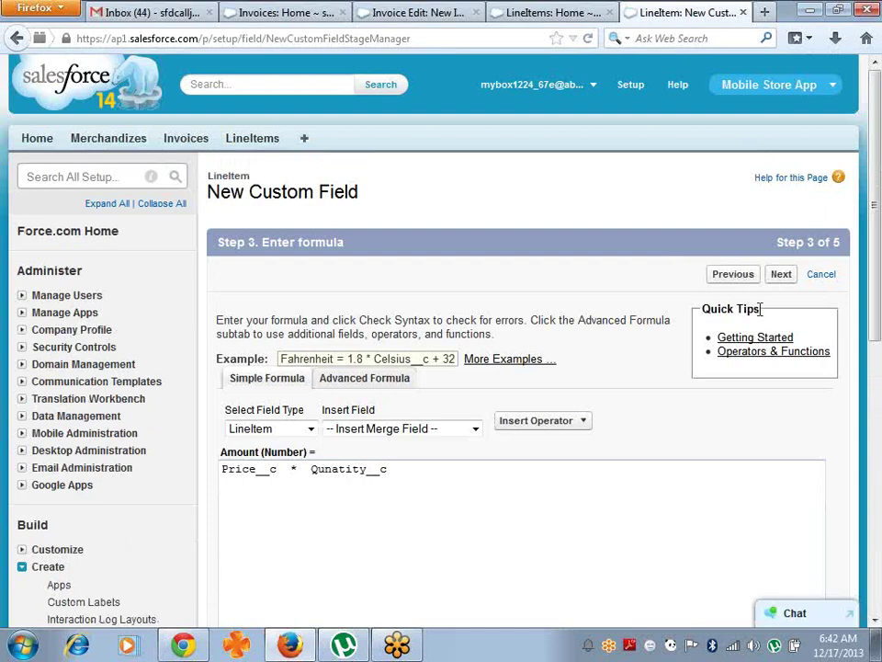
pyautogui.moveTo(880, 244); pyautogui.dragTo(880, 419)
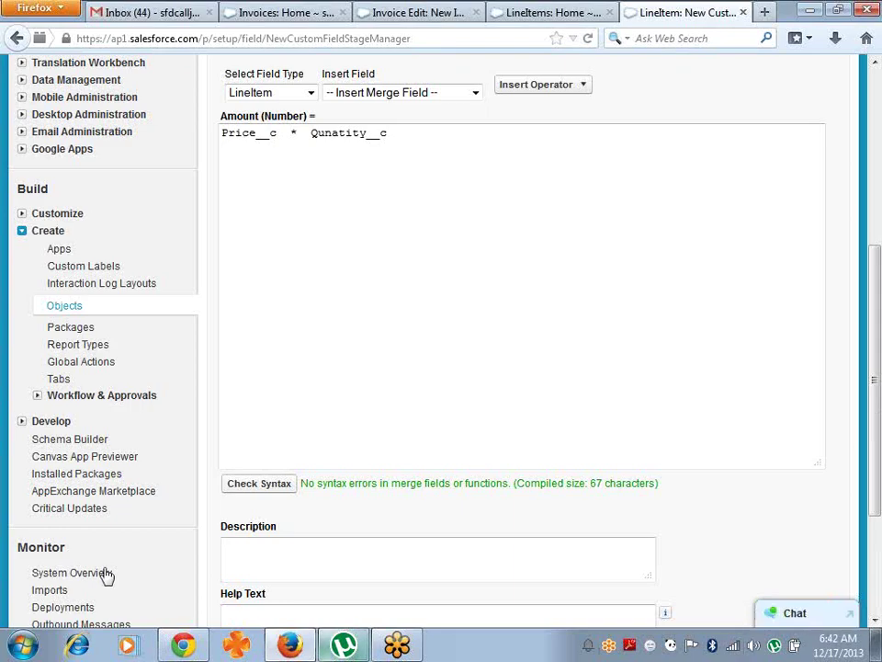
pyautogui.click(260, 483)
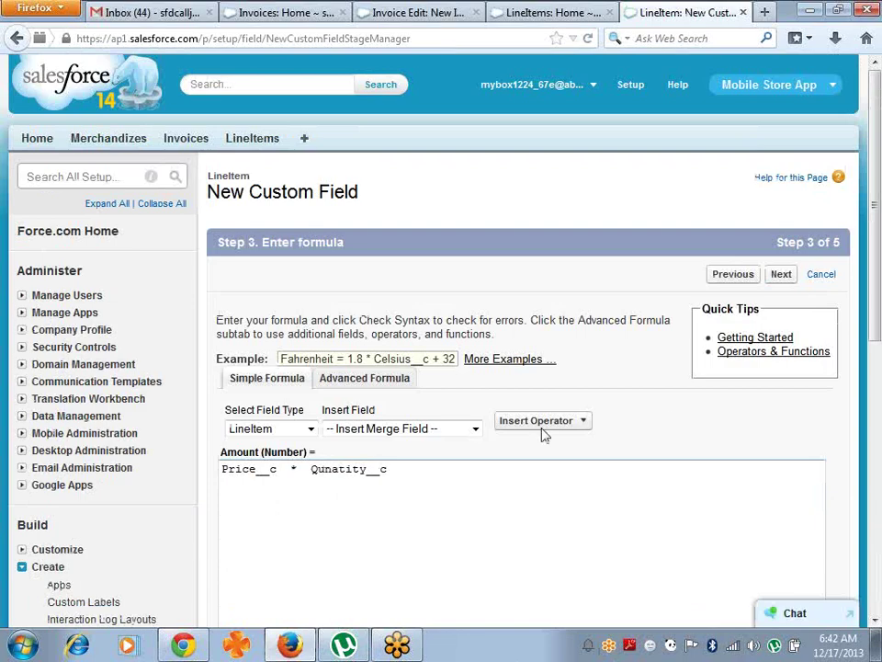
pyautogui.click(780, 274)
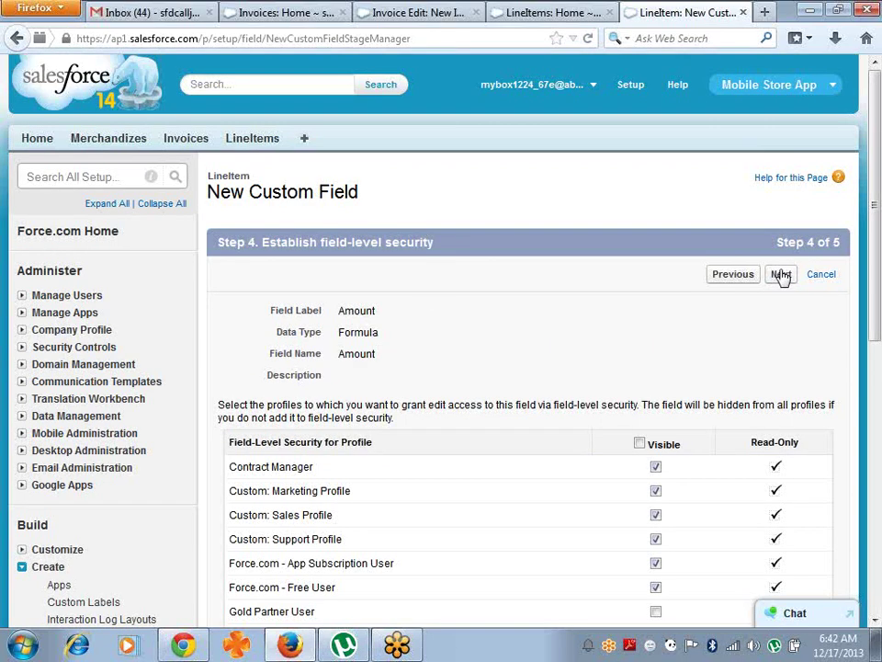
pyautogui.click(780, 274)
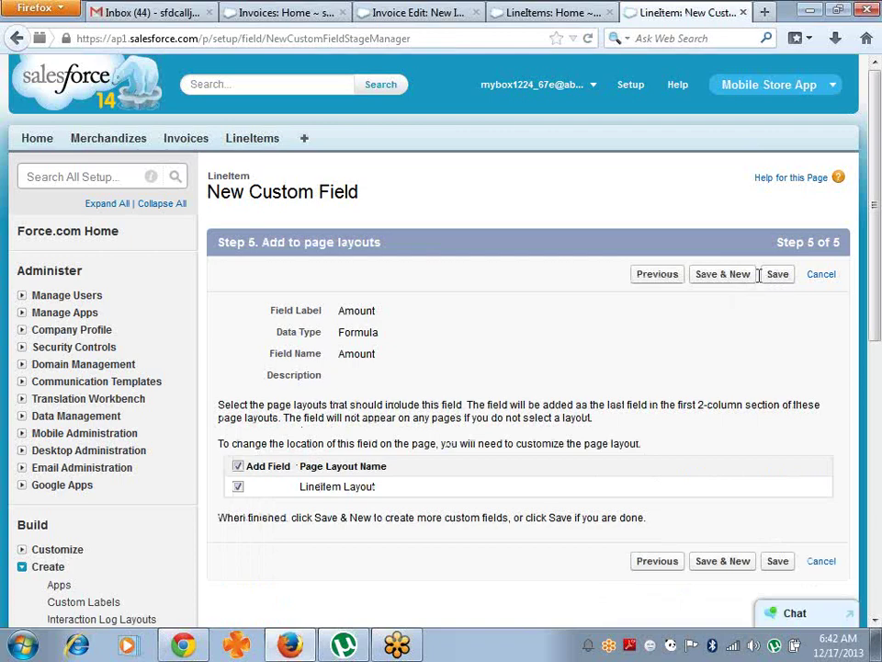
pyautogui.click(767, 278)
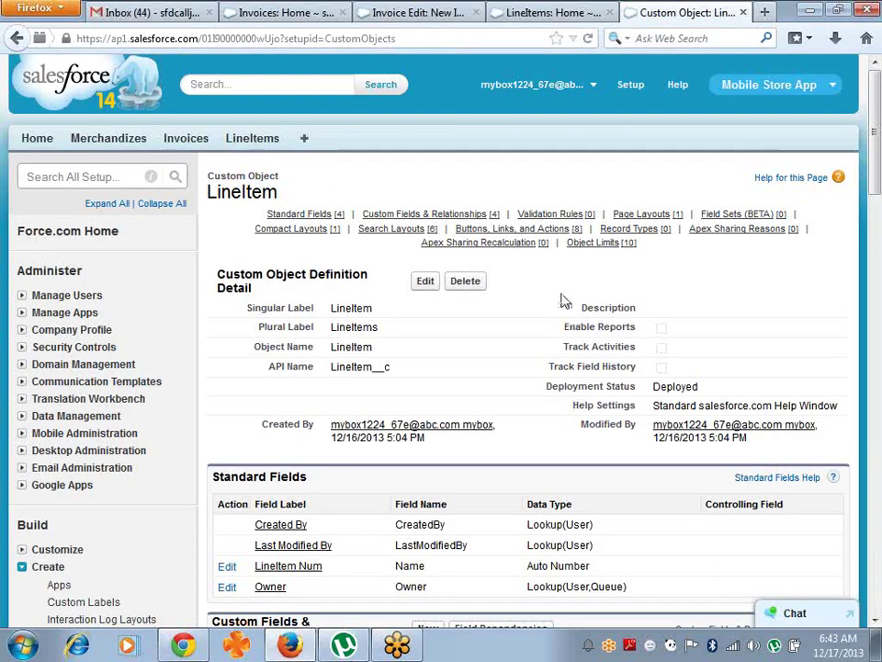
# - Add an Amount column to the LineItems list view, showing 140,000 for Line-0001
pyautogui.click(260, 145)
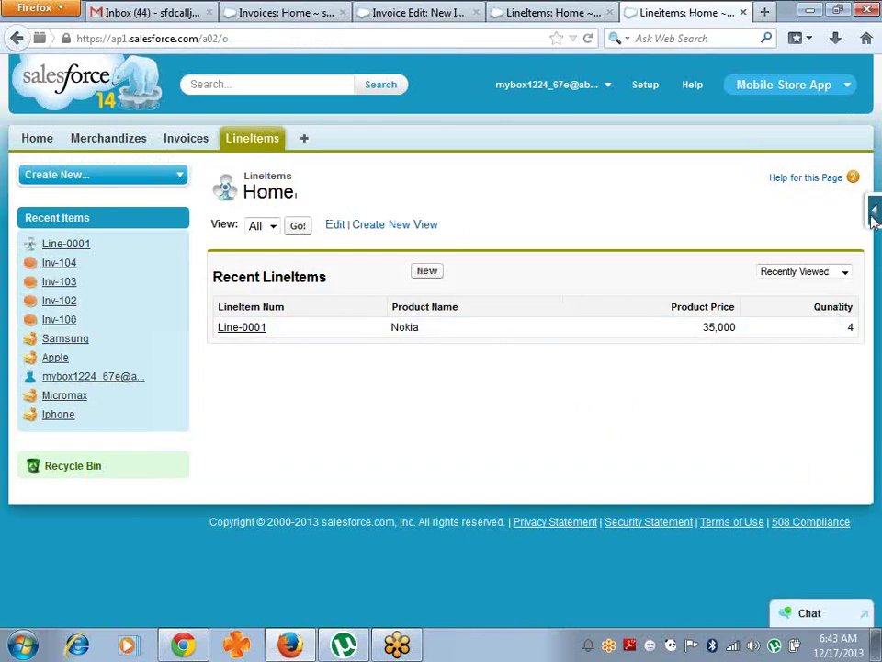
pyautogui.moveTo(874, 220)
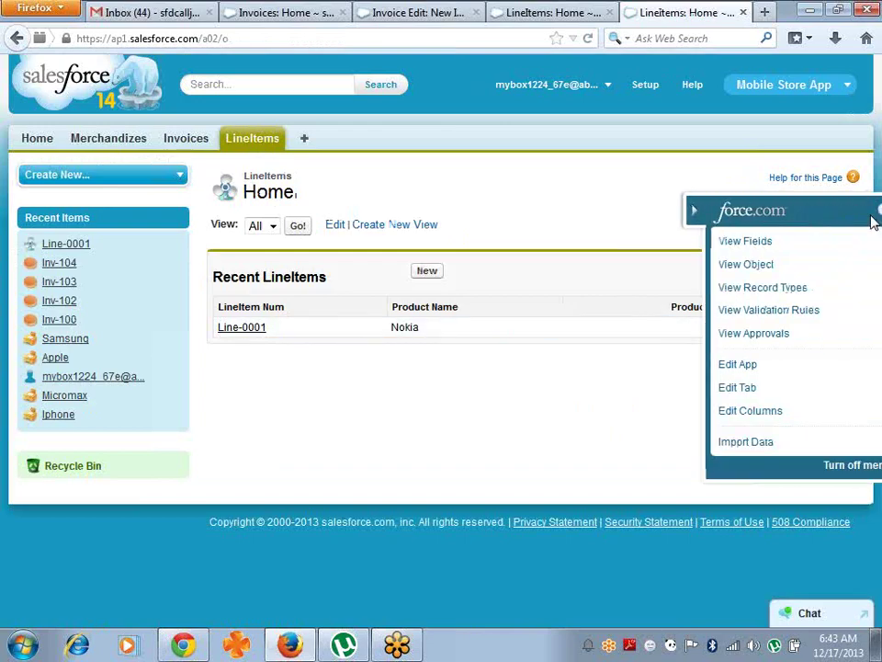
pyautogui.click(758, 414)
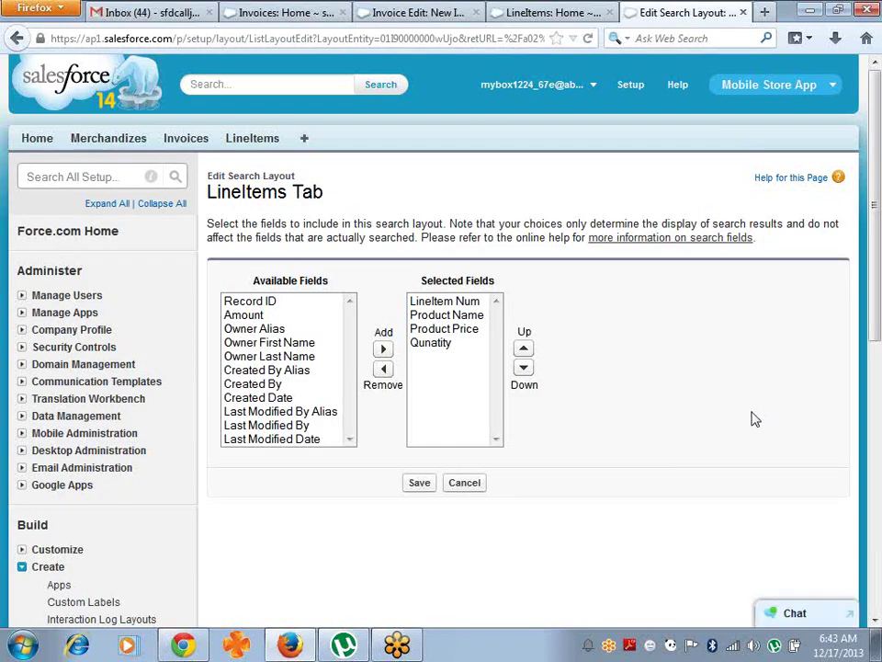
pyautogui.click(288, 317)
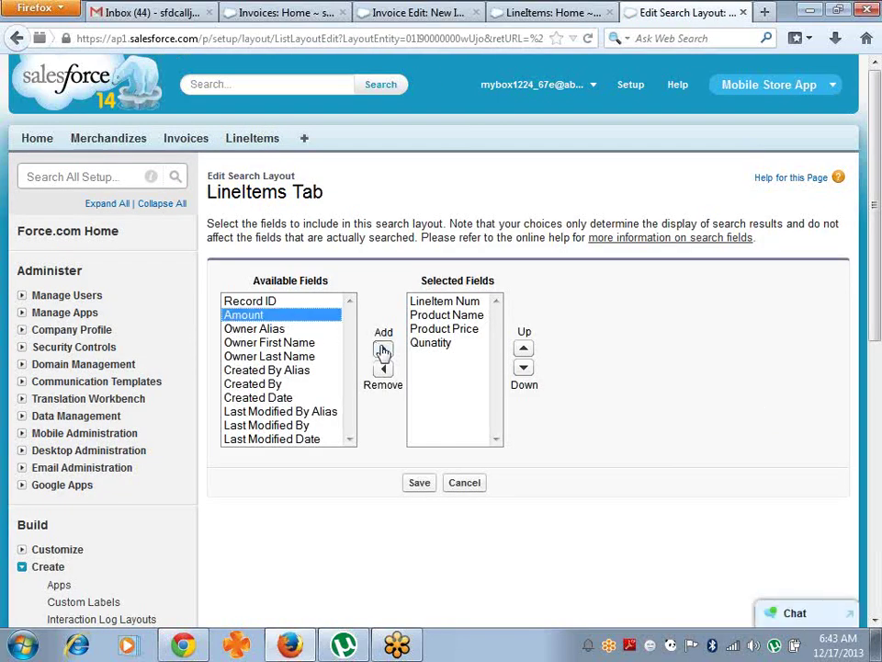
pyautogui.click(384, 350)
pyautogui.click(420, 483)
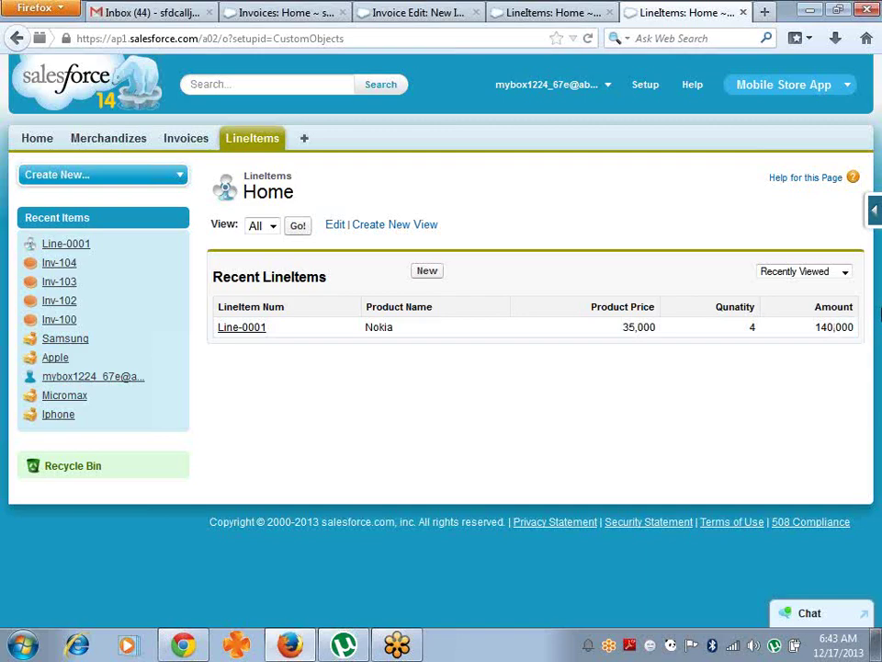
# - Create a Sony line item priced 25,000 with quantity 2, then return to the LineItems list
pyautogui.click(425, 273)
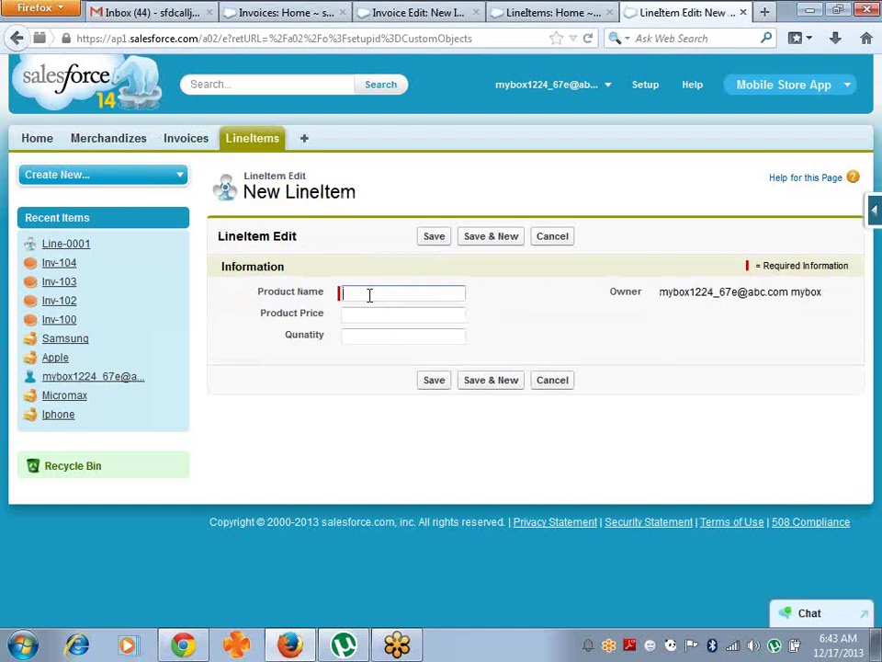
pyautogui.write('SOn')
pyautogui.press('BackSpace')
pyautogui.write('ony')
pyautogui.press('Tab')
pyautogui.write('25k')
pyautogui.press('Tab')
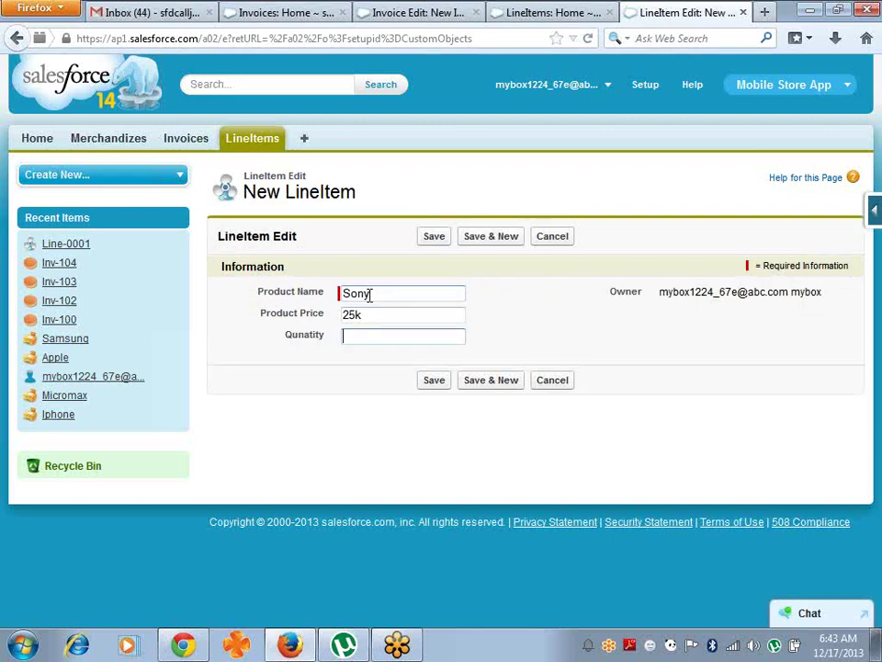
pyautogui.press('Return')
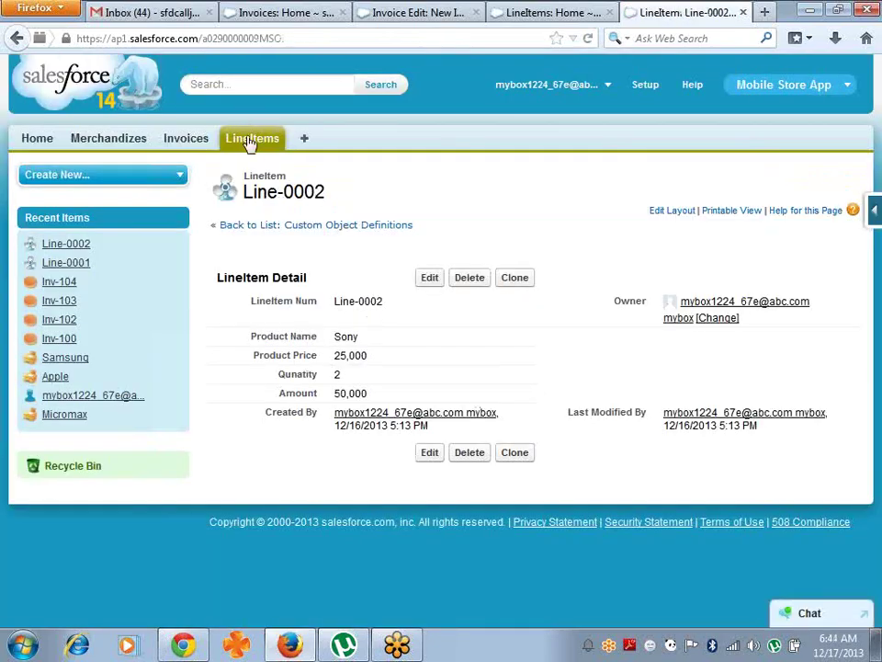
pyautogui.click(264, 147)
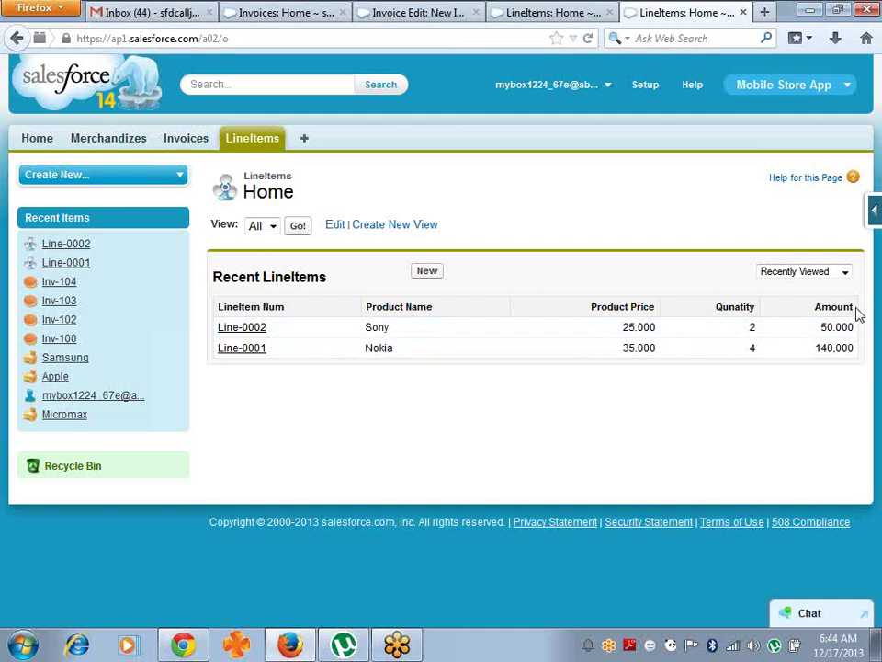
# - Start a new LineItem custom field with the Percent data type
pyautogui.click(874, 210)
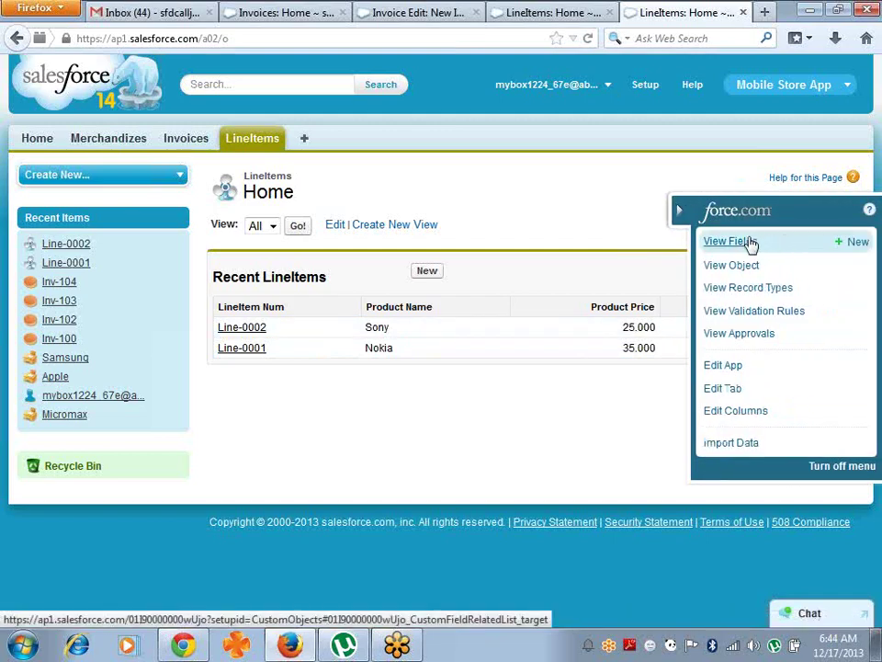
pyautogui.click(752, 244)
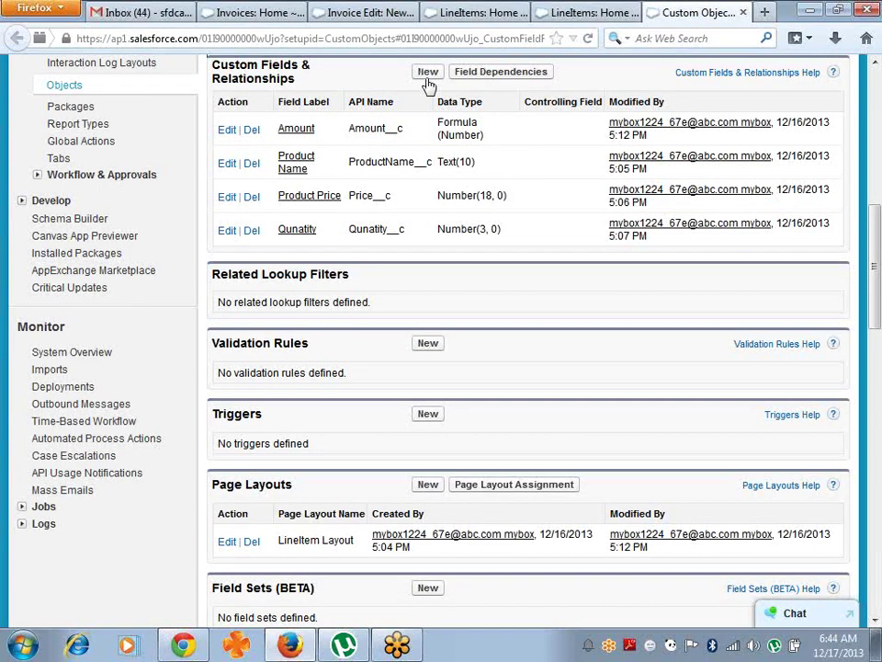
pyautogui.click(429, 76)
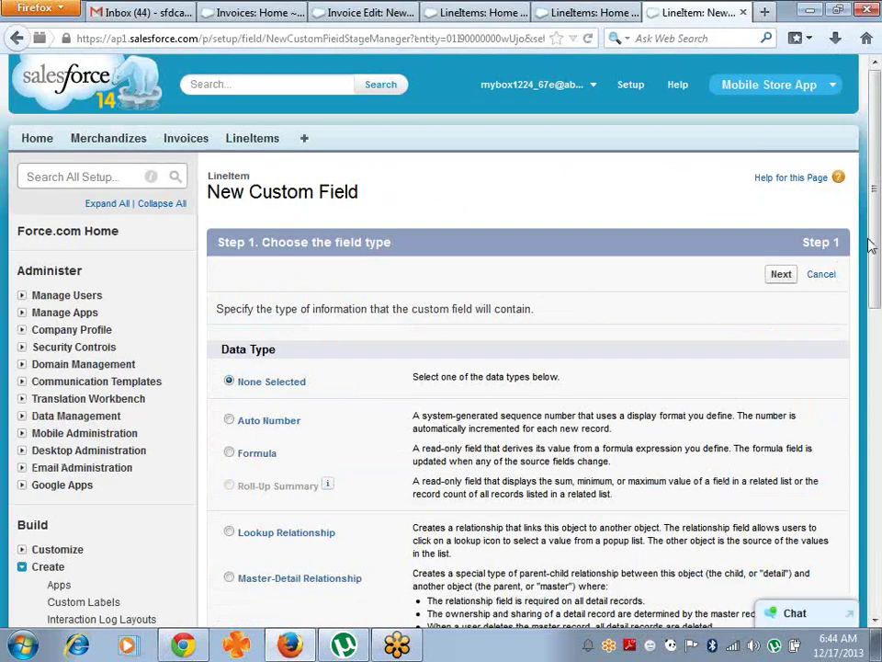
pyautogui.moveTo(874, 254); pyautogui.dragTo(880, 347)
pyautogui.scroll(-6, 434, 442)
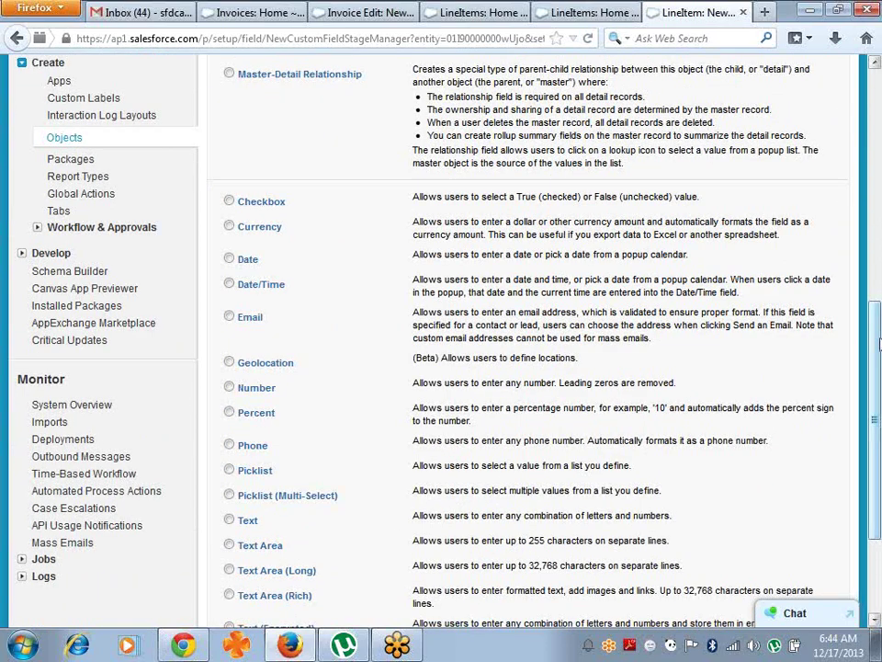
pyautogui.scroll(-3, 875, 368)
pyautogui.scroll(6, 875, 405)
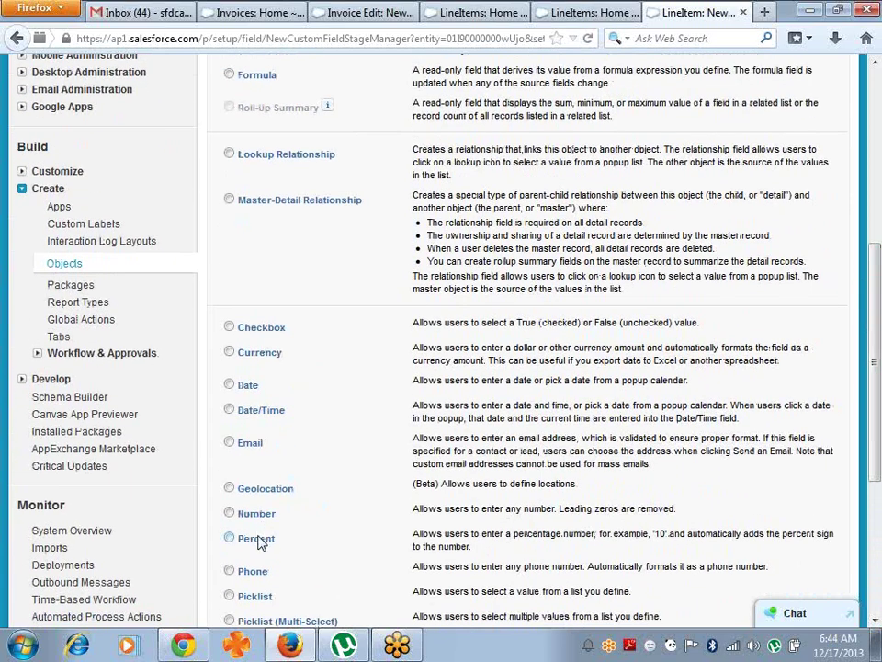
pyautogui.click(241, 540)
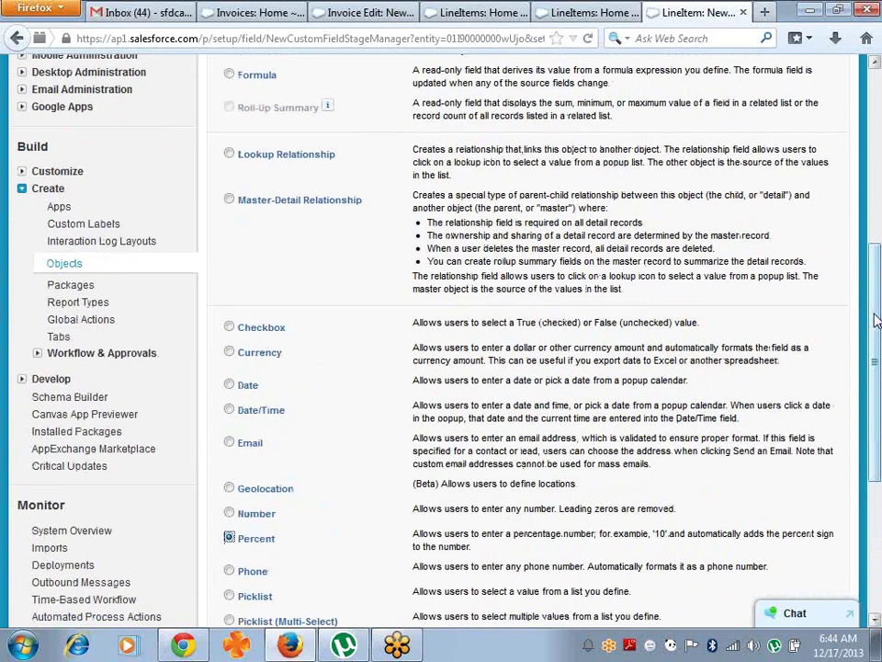
pyautogui.scroll(-5, 657, 237)
pyautogui.click(781, 546)
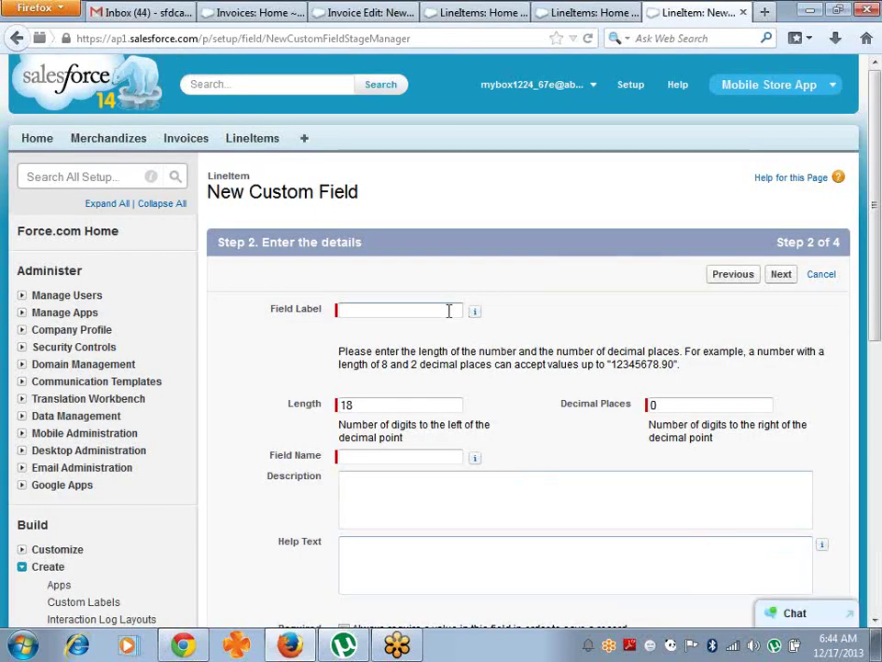
# - Label the percent field Discount and save it, visible to profiles, on the LineItem Layout
pyautogui.click(450, 310)
pyautogui.write('Discount')
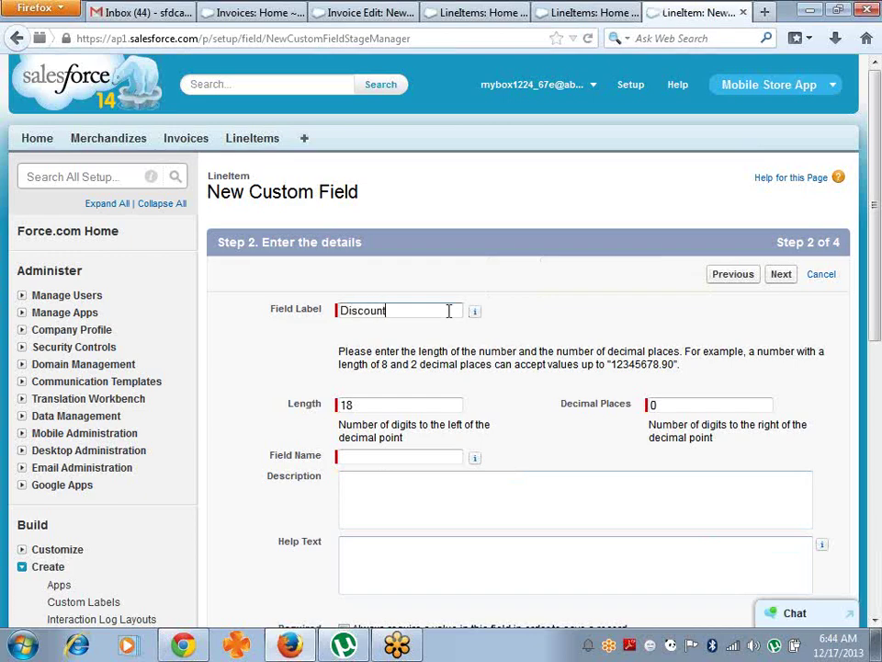
pyautogui.click(365, 410)
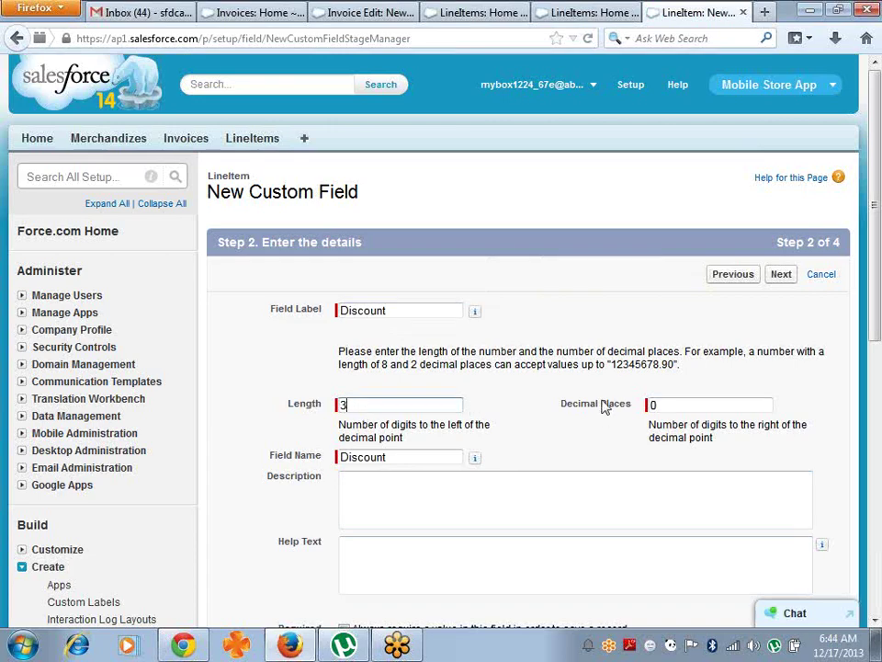
pyautogui.click(778, 282)
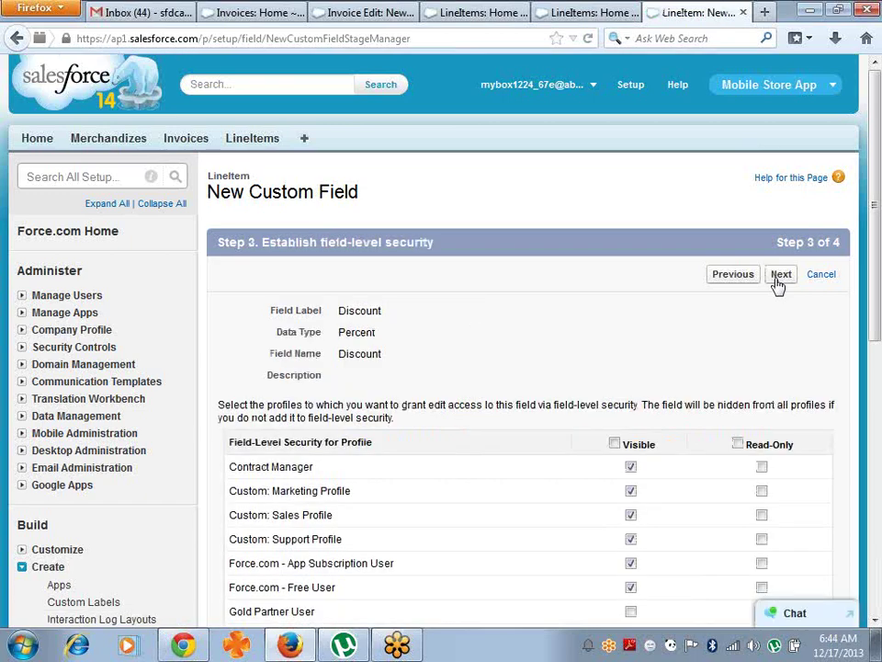
pyautogui.click(779, 281)
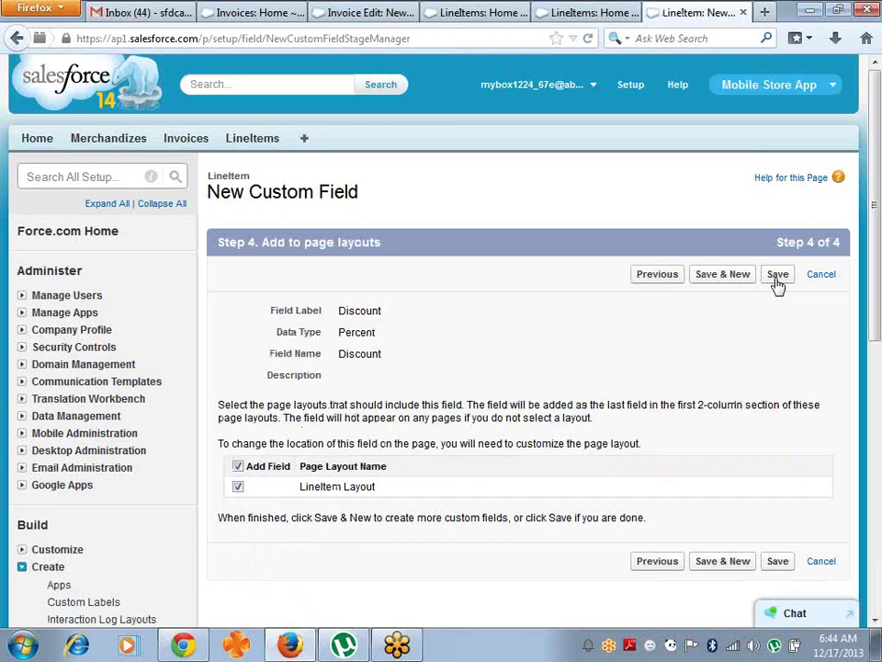
pyautogui.click(778, 282)
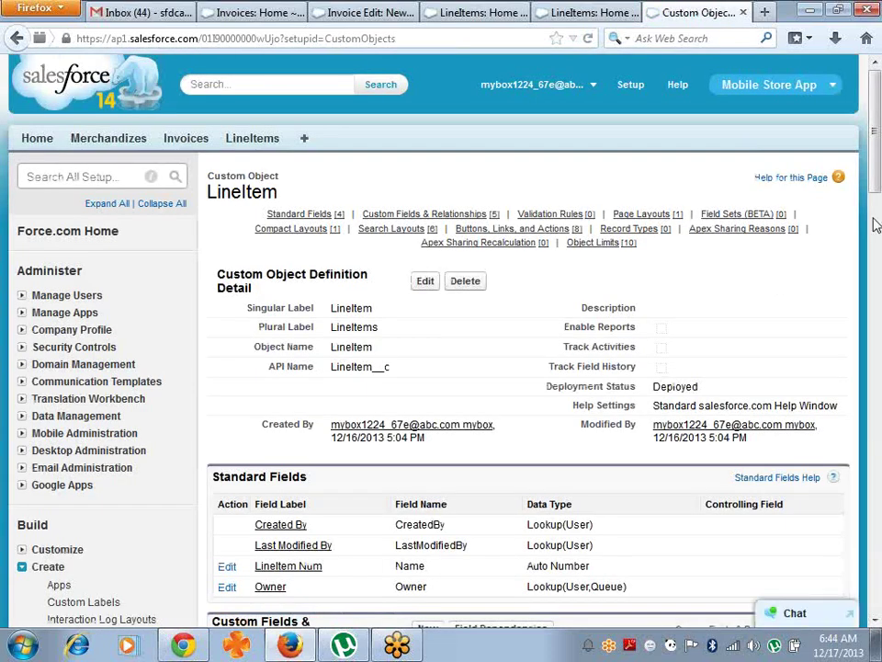
pyautogui.moveTo(876, 174); pyautogui.dragTo(878, 273)
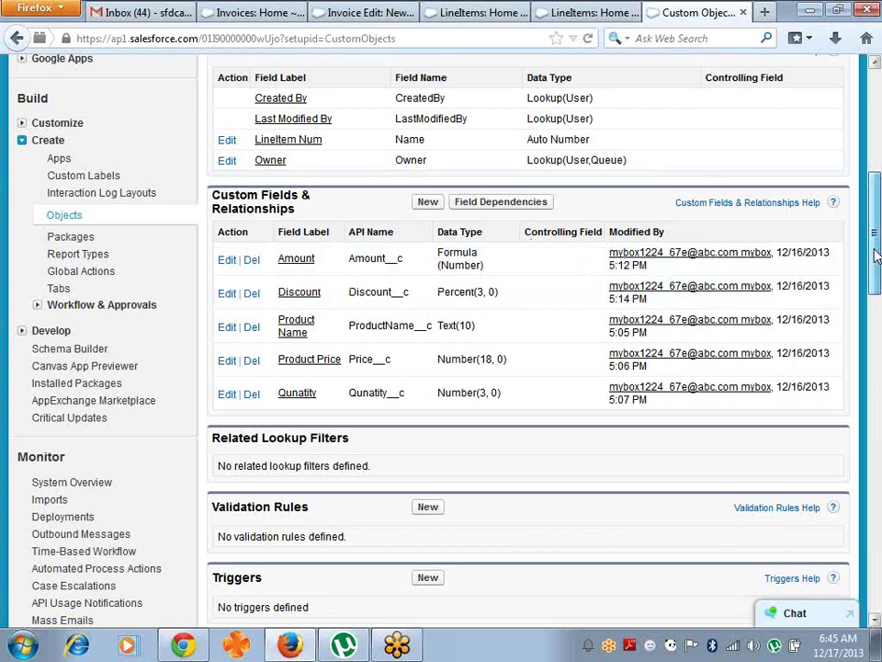
pyautogui.moveTo(876, 255)
pyautogui.mouseDown()
pyautogui.moveTo(874, 174)
pyautogui.moveTo(867, 244)
pyautogui.mouseUp()
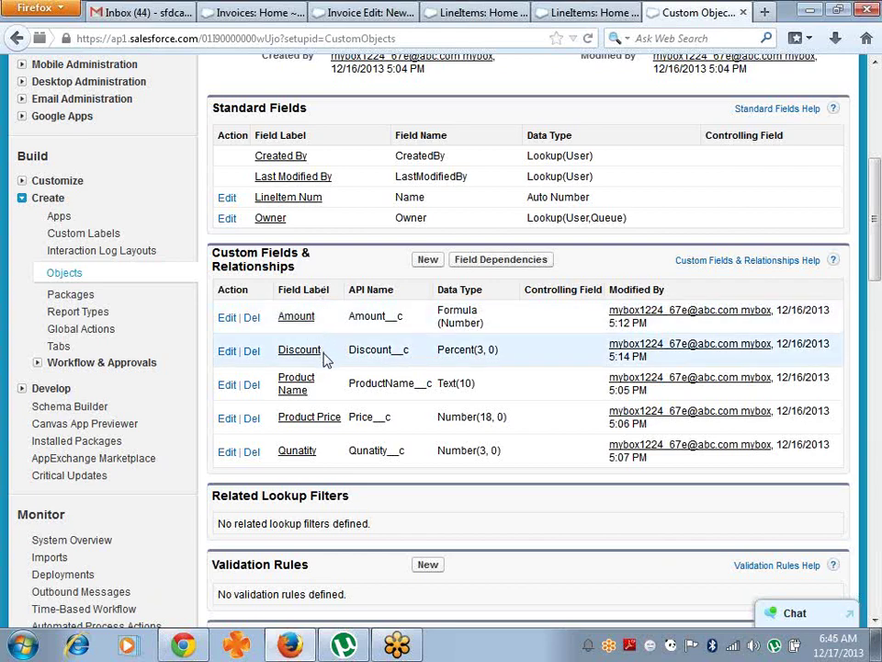
# - Begin a new LineItem Formula field labelled NetAmount
pyautogui.click(428, 260)
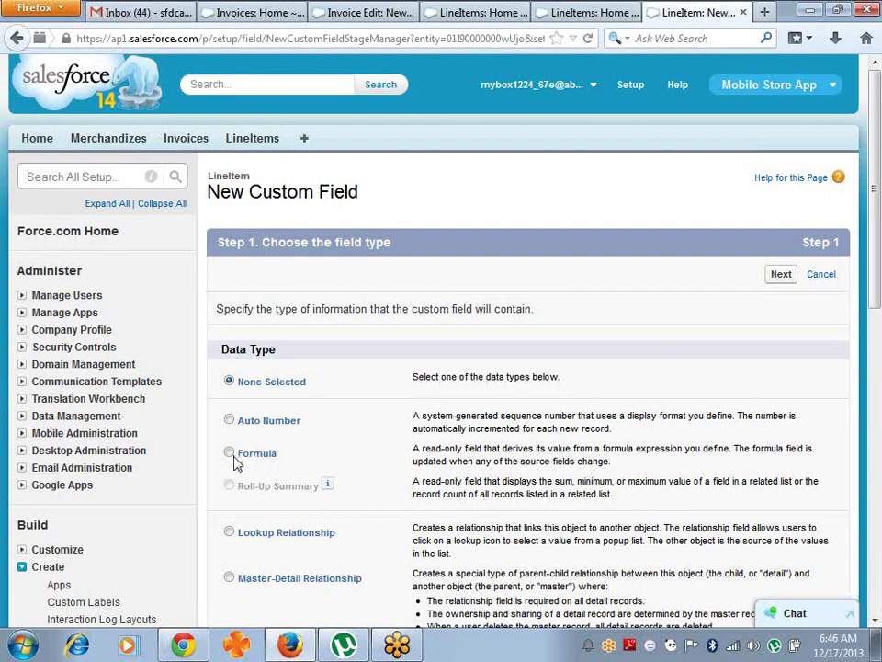
pyautogui.click(230, 453)
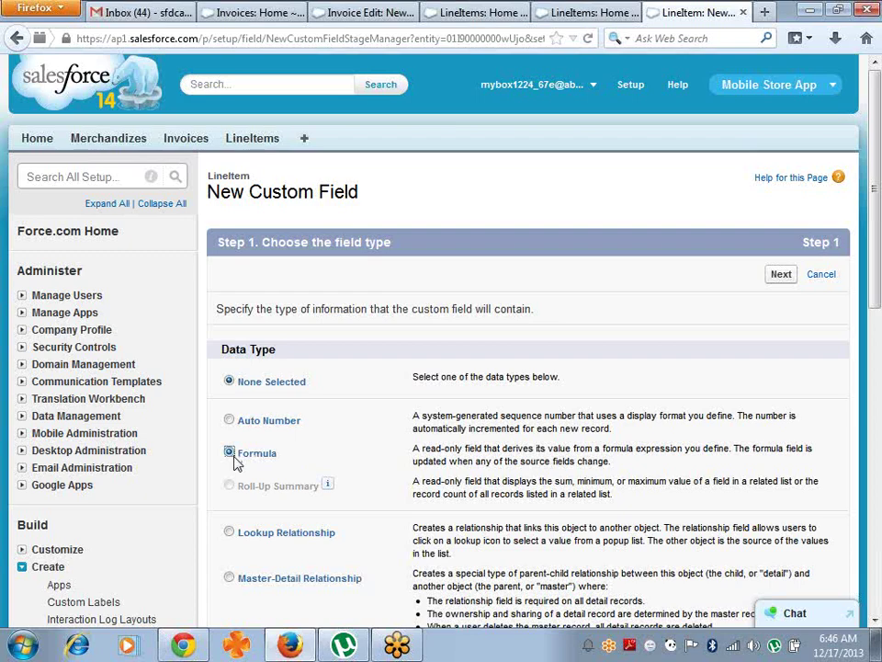
pyautogui.click(784, 278)
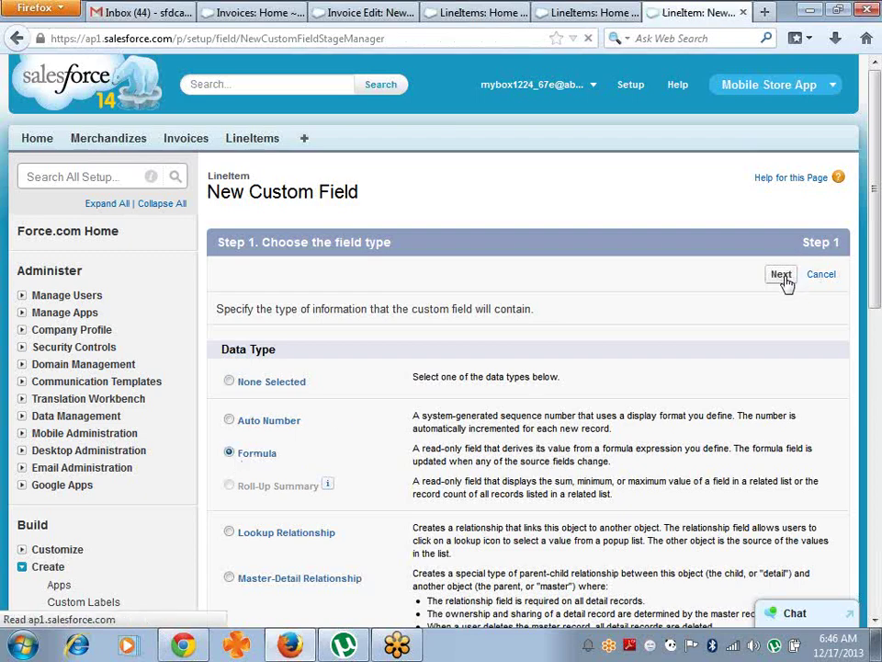
pyautogui.click(398, 314)
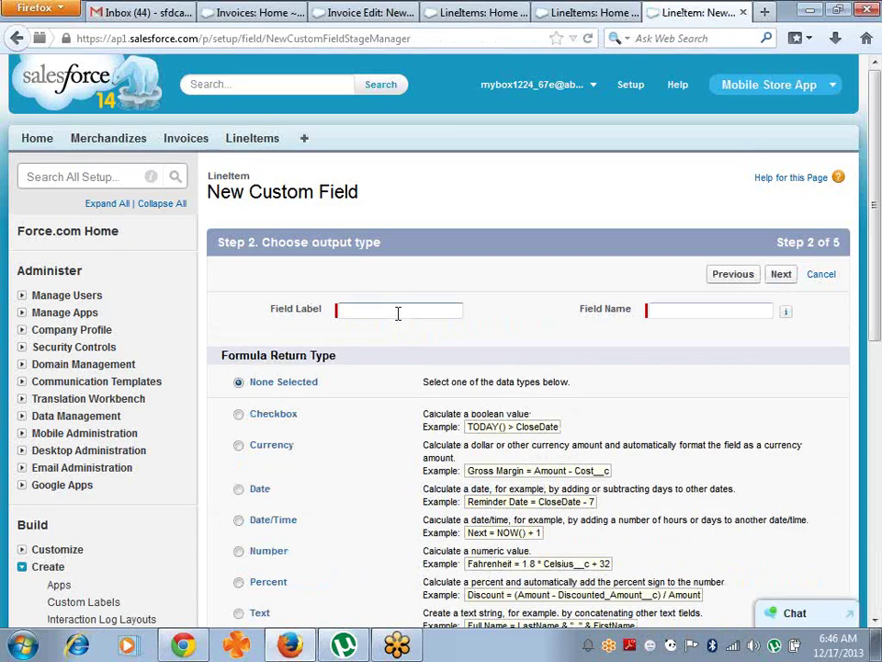
pyautogui.write('NetAmount')
pyautogui.press('Tab')
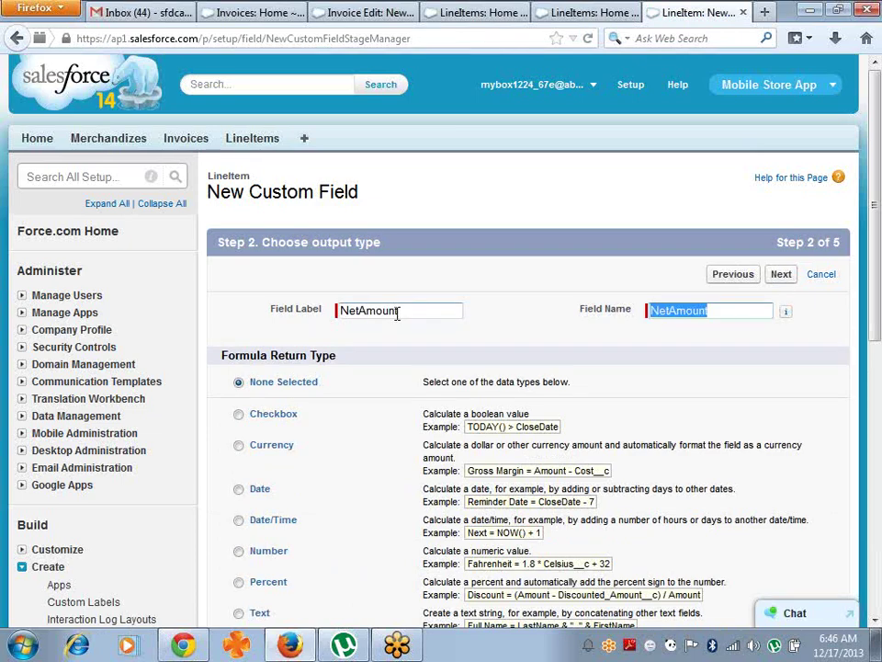
# - Make NetAmount return a Number with 0 decimal places, reaching the formula entry step
pyautogui.click(239, 552)
pyautogui.moveTo(875, 259); pyautogui.dragTo(880, 406)
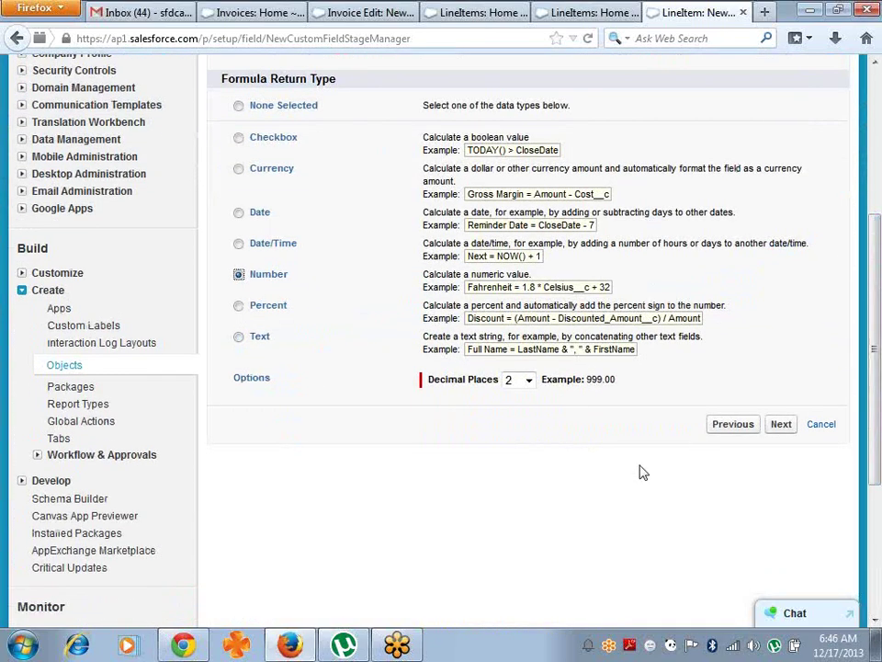
pyautogui.click(528, 378)
pyautogui.click(510, 398)
pyautogui.click(784, 425)
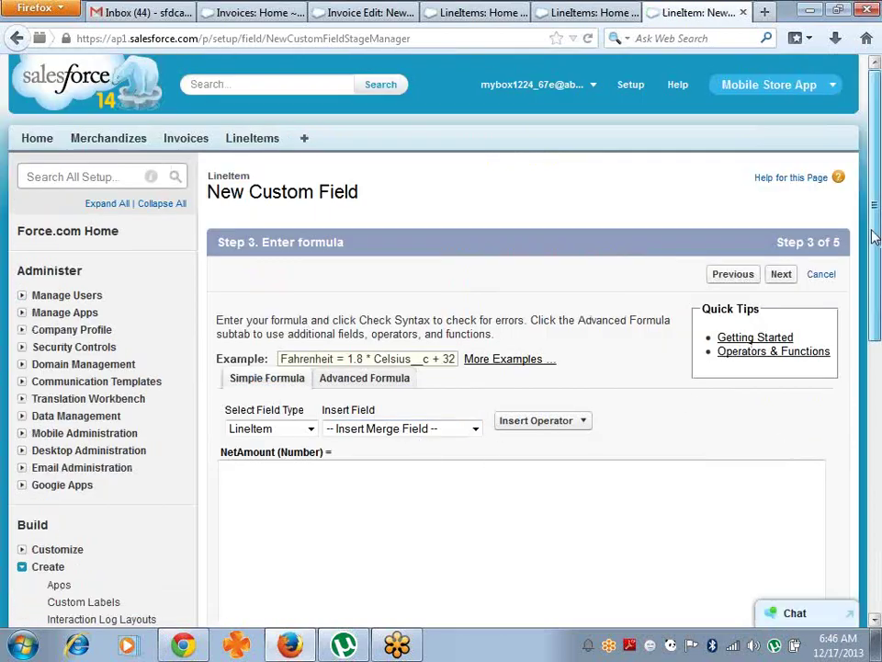
# - Insert Amount__c, a minus operator and Discount__c into the NetAmount formula
pyautogui.scroll(-2, 874, 203)
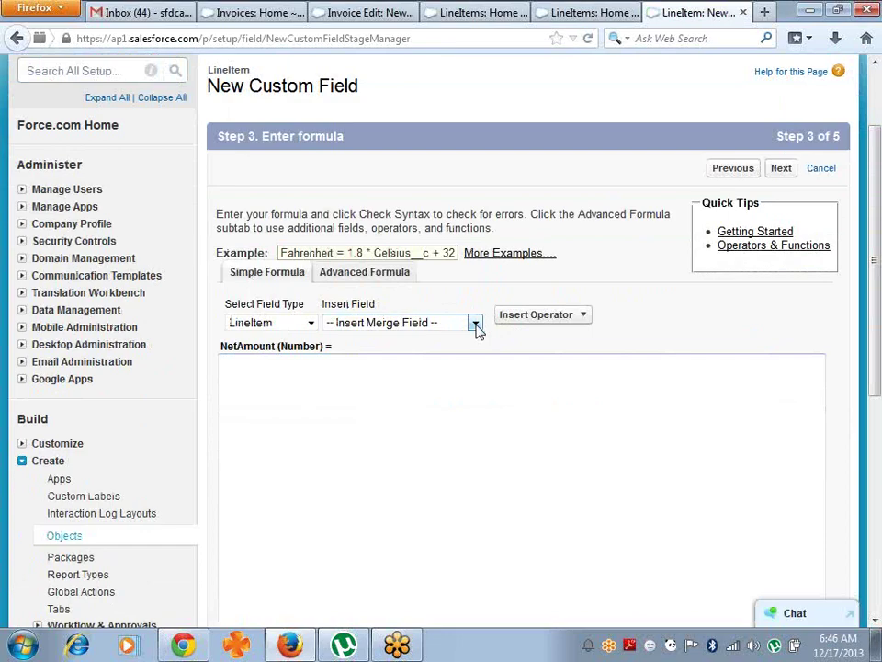
pyautogui.click(475, 324)
pyautogui.click(421, 357)
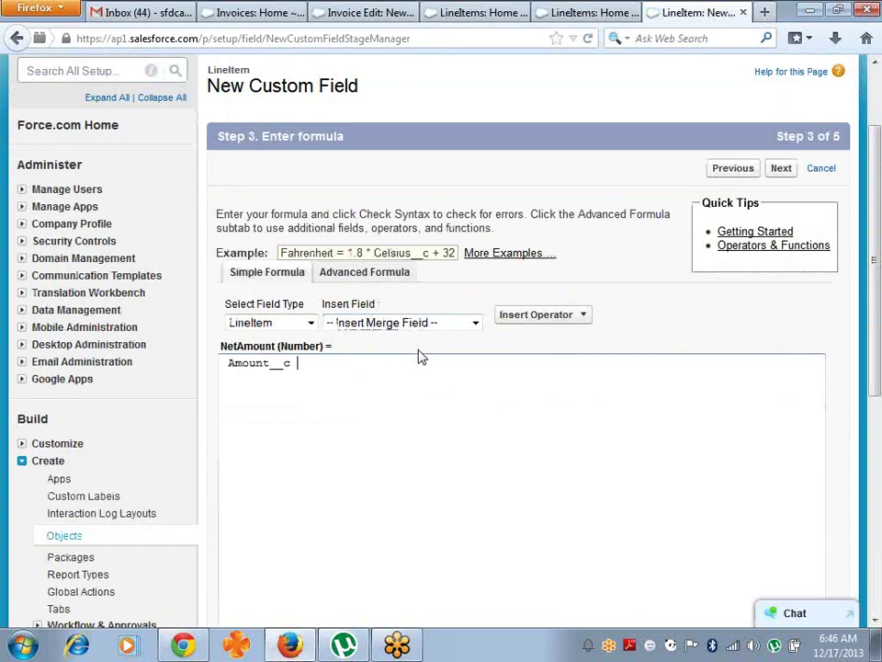
pyautogui.click(563, 316)
pyautogui.click(536, 354)
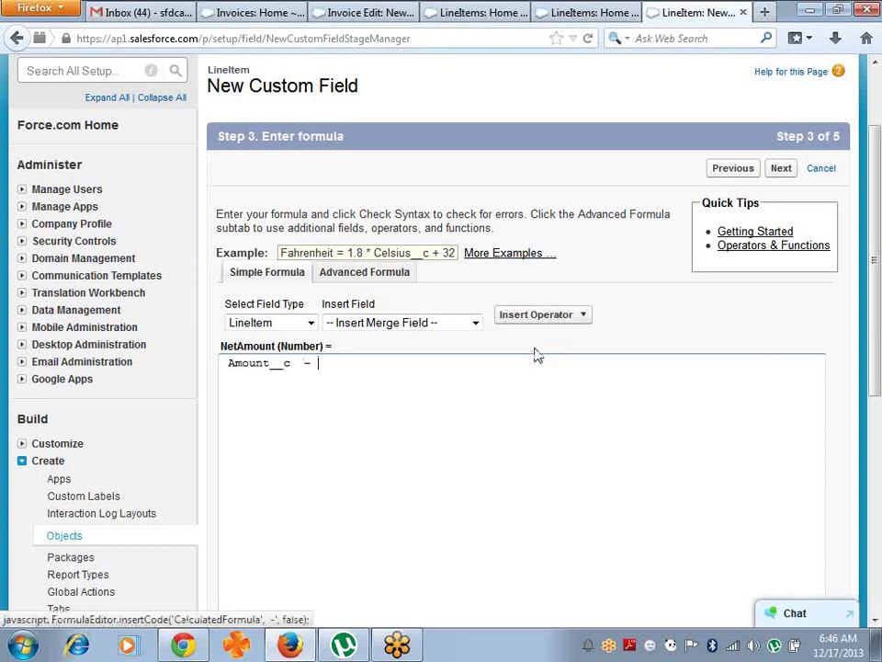
pyautogui.click(419, 327)
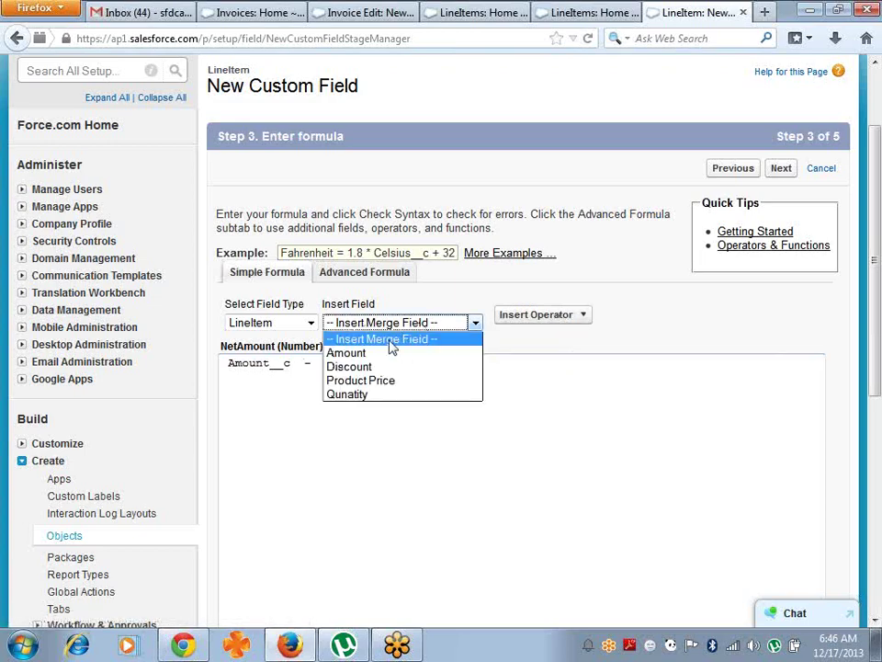
pyautogui.click(337, 366)
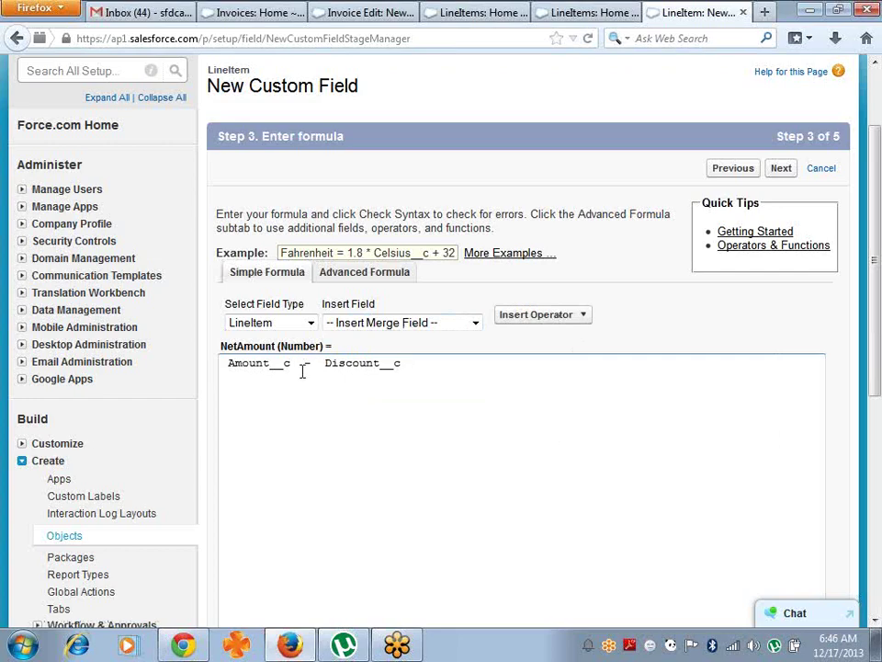
pyautogui.click(279, 391)
pyautogui.click(463, 362)
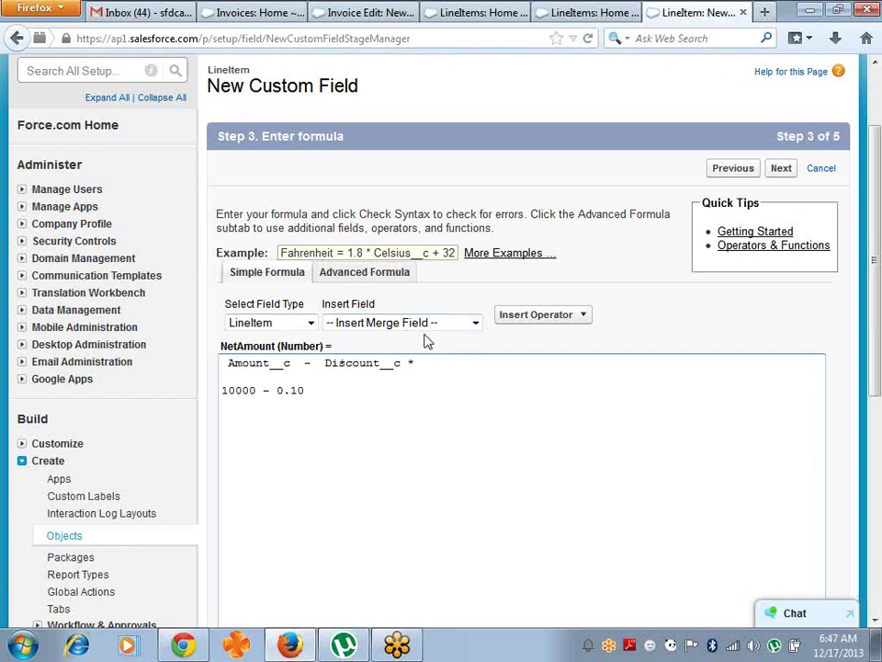
# - Complete the formula as Amount__c - ( Discount__c * Amount__c ), removing the scratch example line
pyautogui.click(474, 324)
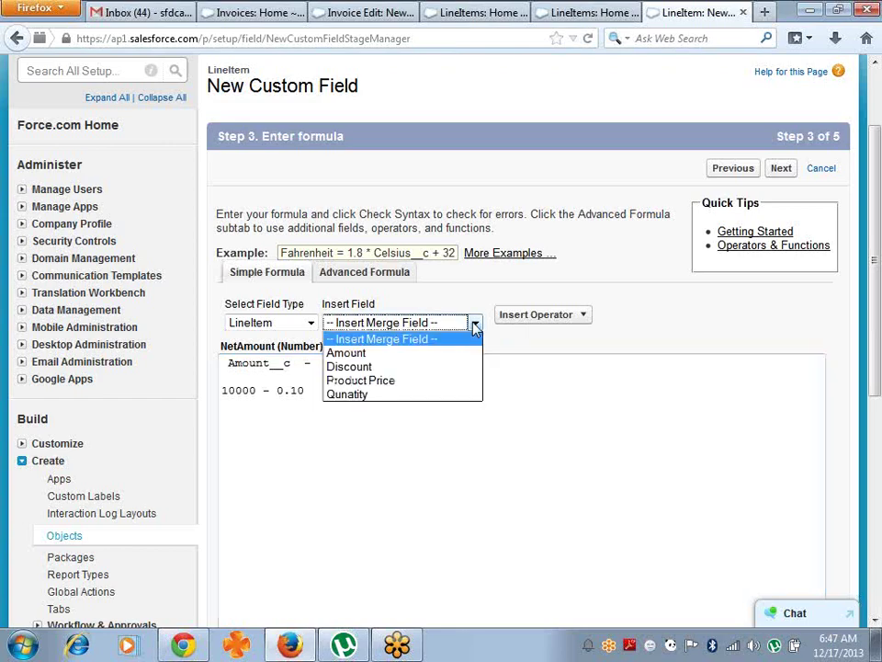
pyautogui.click(378, 353)
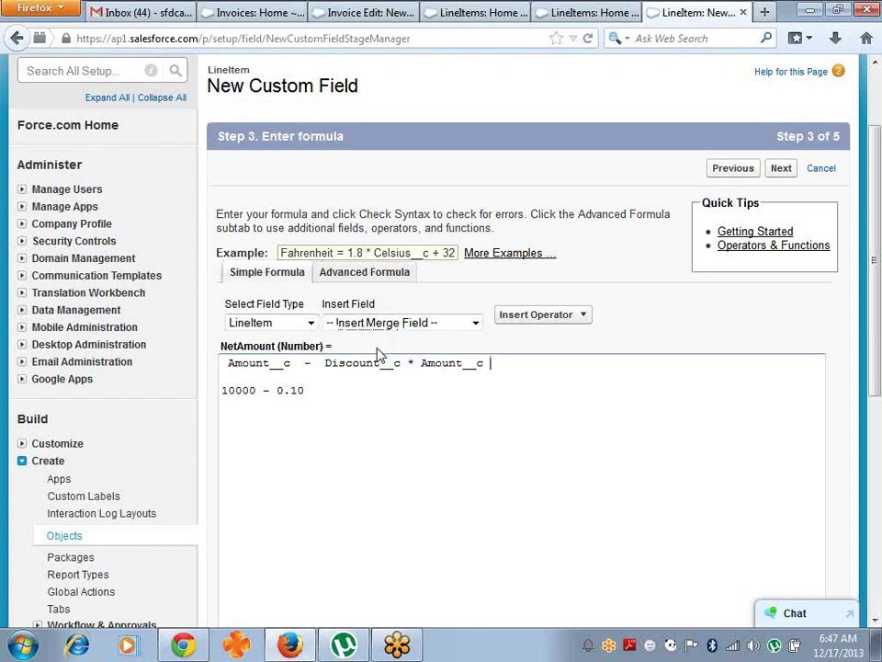
pyautogui.click(318, 365)
pyautogui.write('(')
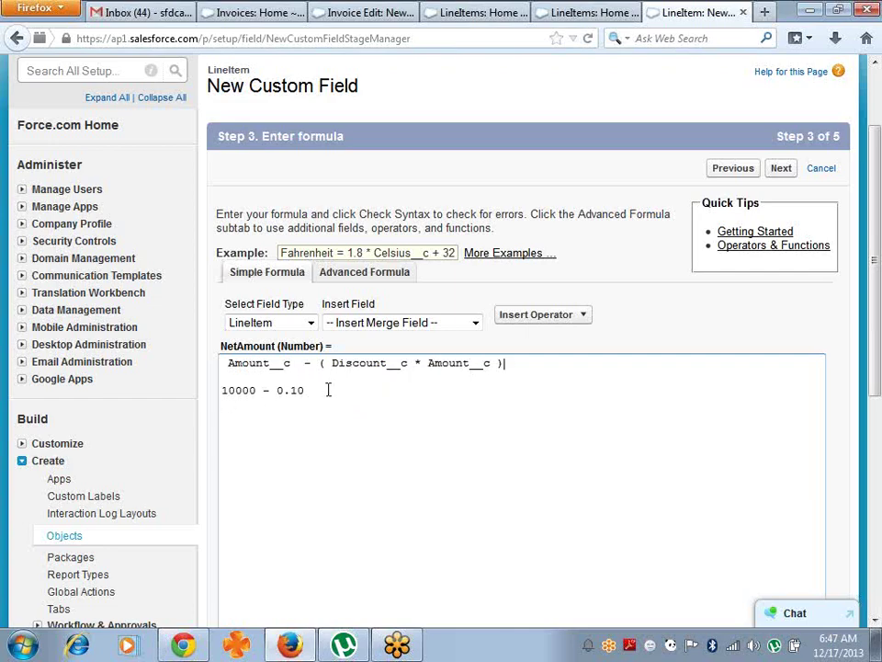
pyautogui.press('BackSpace')
pyautogui.press('BackSpace')
pyautogui.press('BackSpace')
pyautogui.press('BackSpace')
pyautogui.press('BackSpace')
pyautogui.press('BackSpace')
pyautogui.press('BackSpace')
pyautogui.press('BackSpace')
pyautogui.press('BackSpace')
pyautogui.press('BackSpace')
pyautogui.press('BackSpace')
# - Save NetAmount with default field visibility onto the LineItem Layout
pyautogui.click(783, 171)
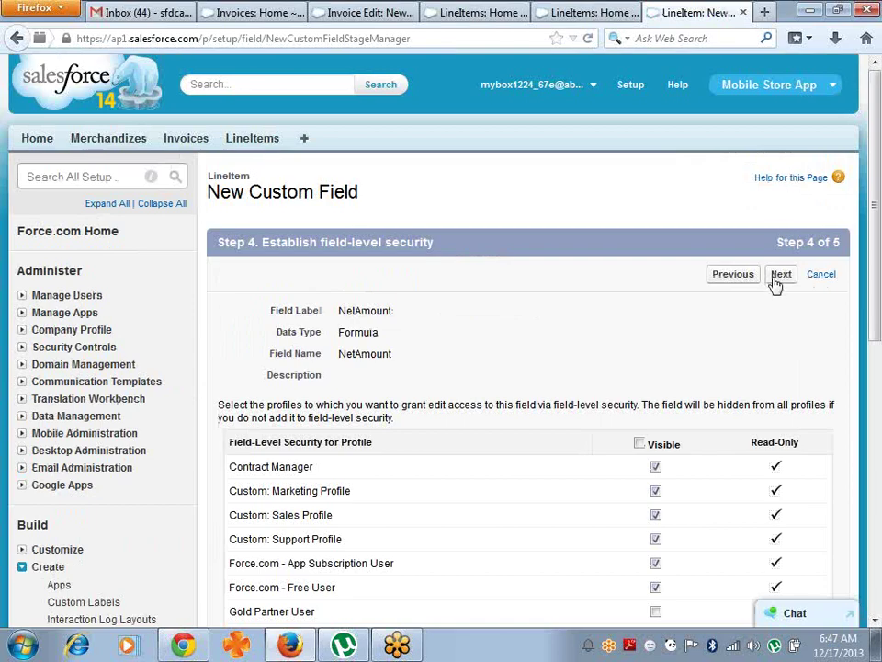
pyautogui.click(778, 278)
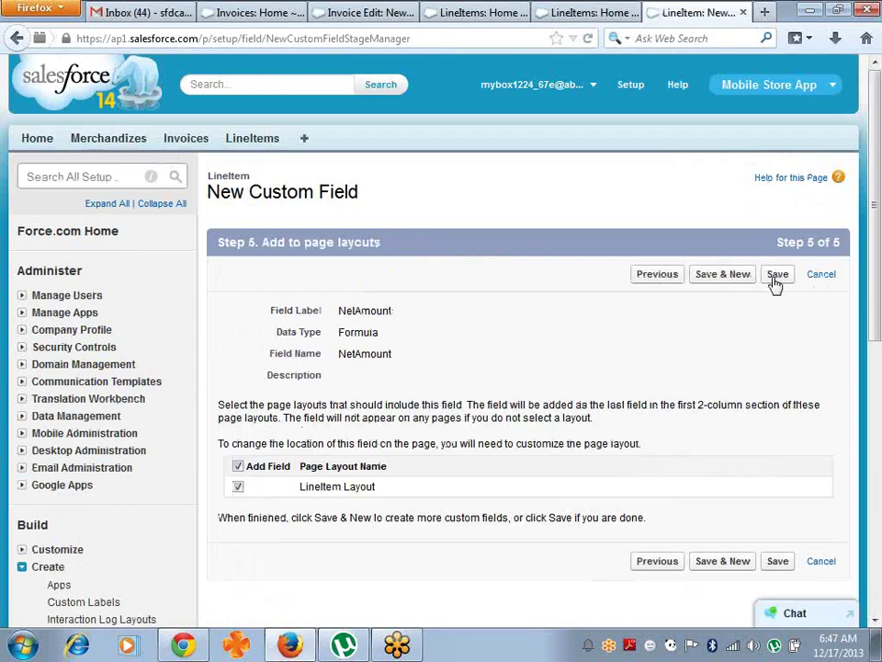
pyautogui.click(775, 280)
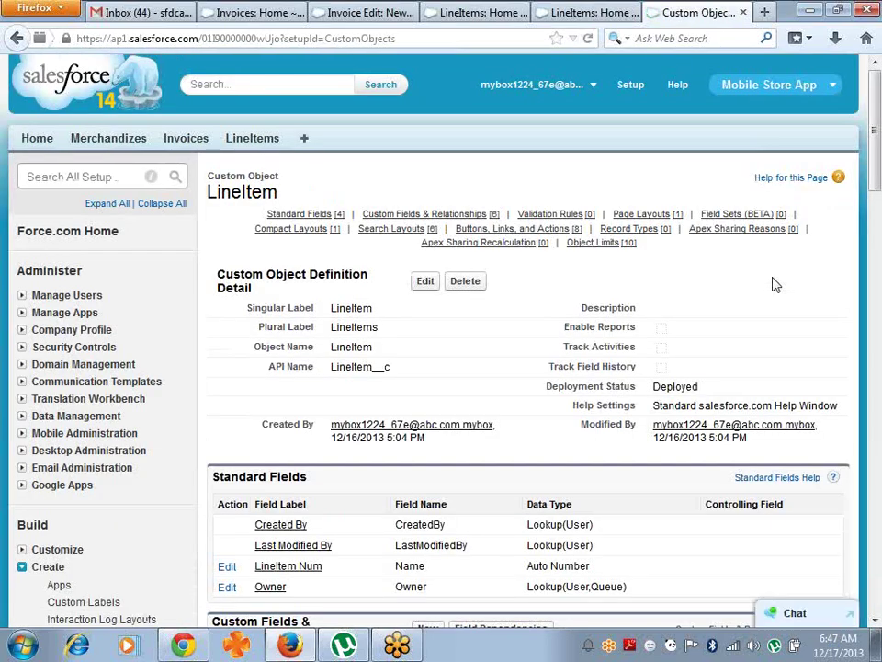
pyautogui.scroll(-5, 775, 285)
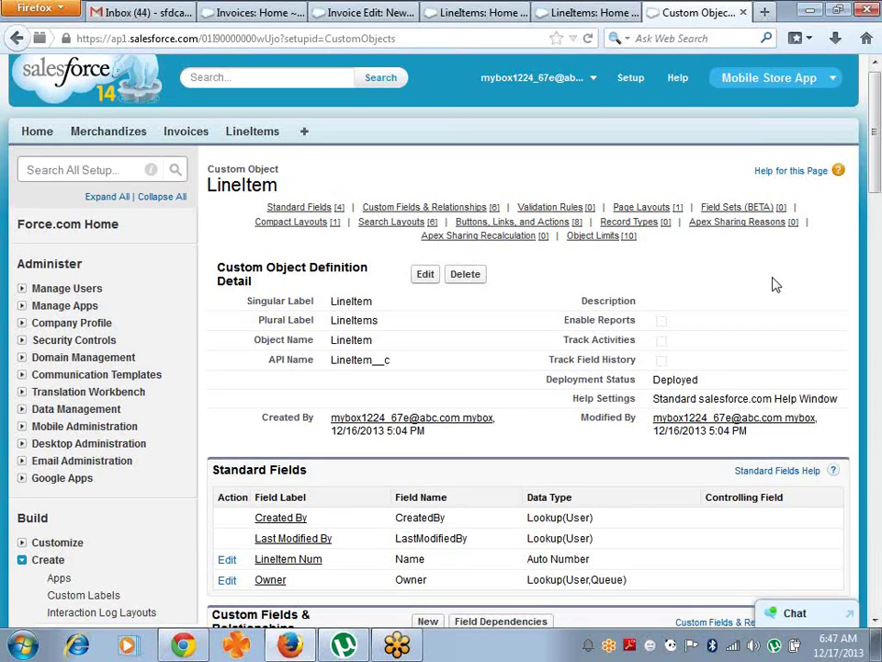
pyautogui.moveTo(876, 240); pyautogui.dragTo(876, 160)
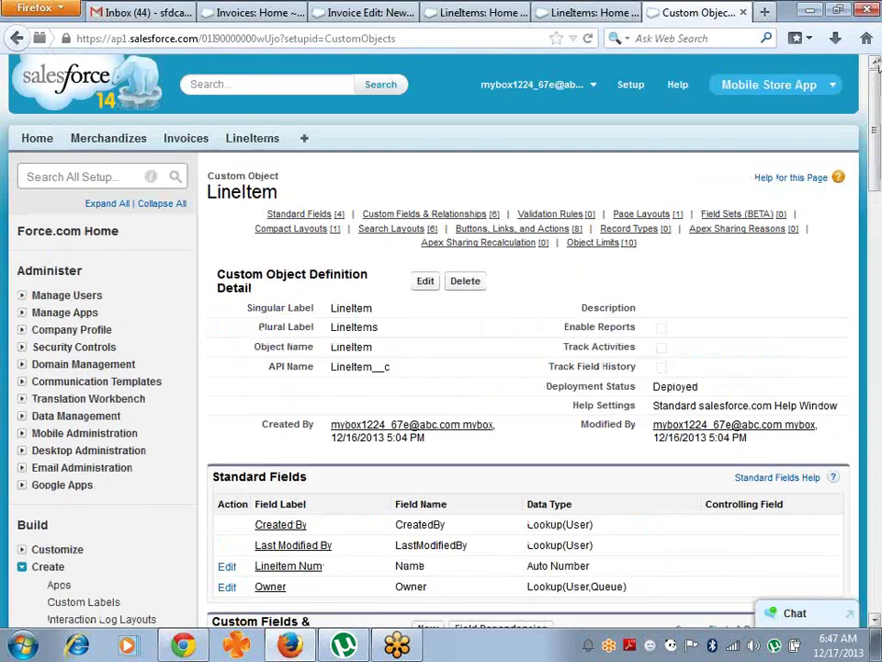
# - Add Discount and NetAmount as columns in the LineItems search layout and save it
pyautogui.click(273, 147)
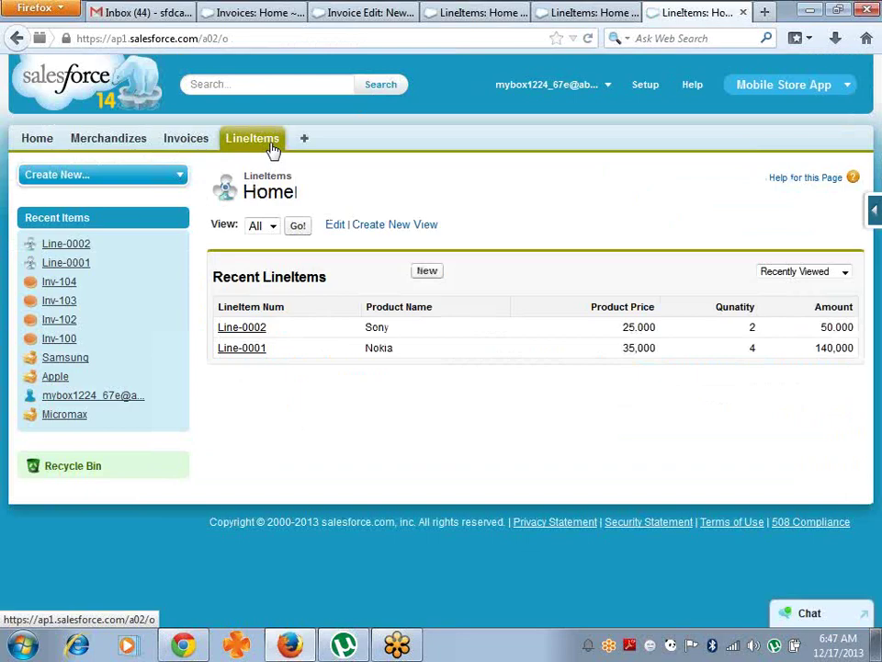
pyautogui.click(873, 212)
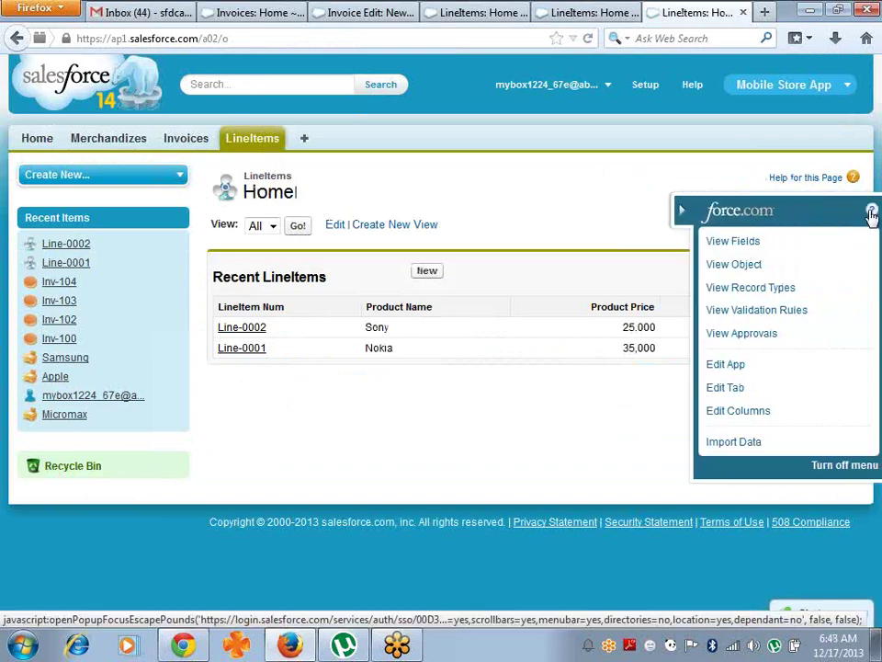
pyautogui.click(736, 414)
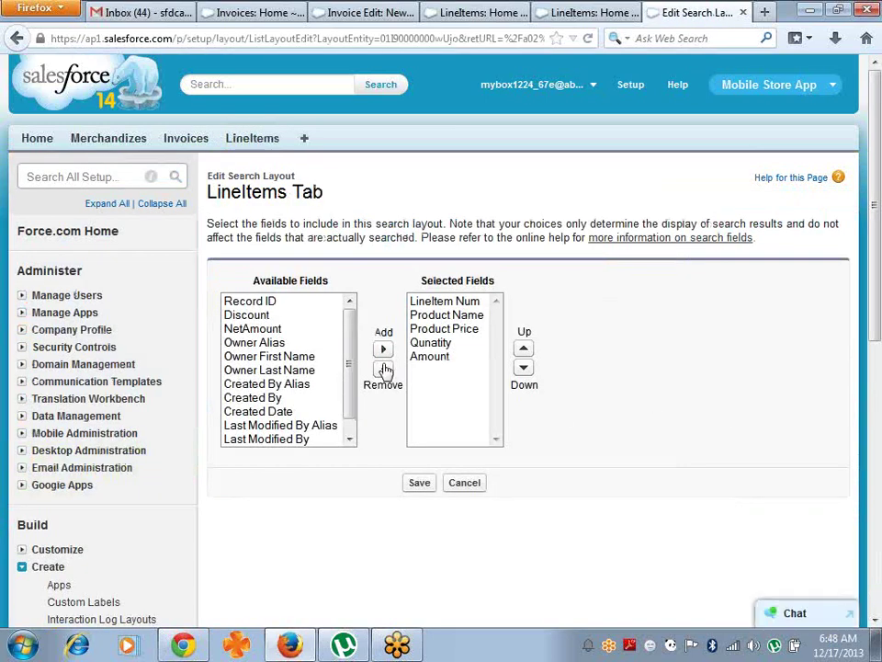
pyautogui.click(247, 318)
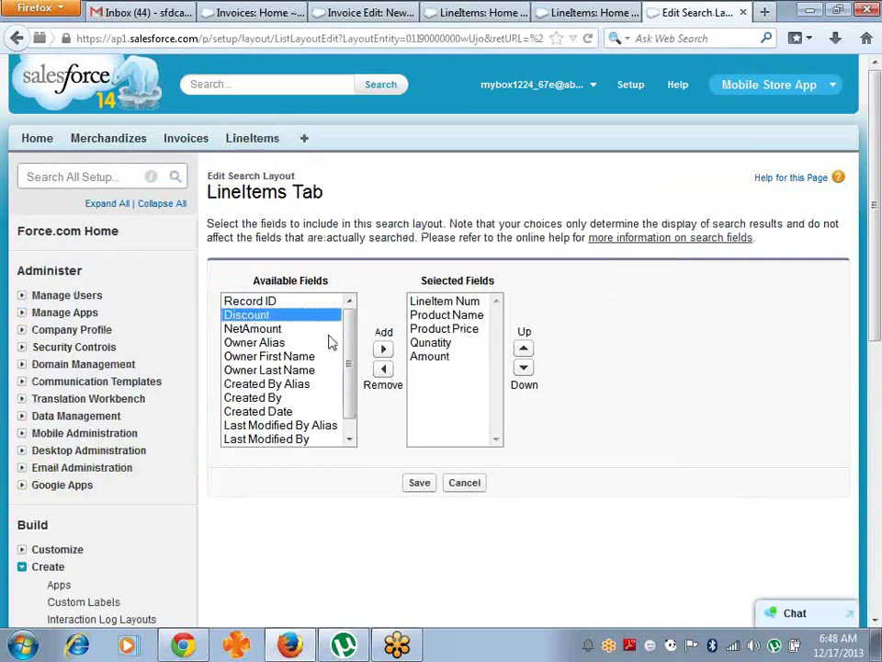
pyautogui.click(382, 350)
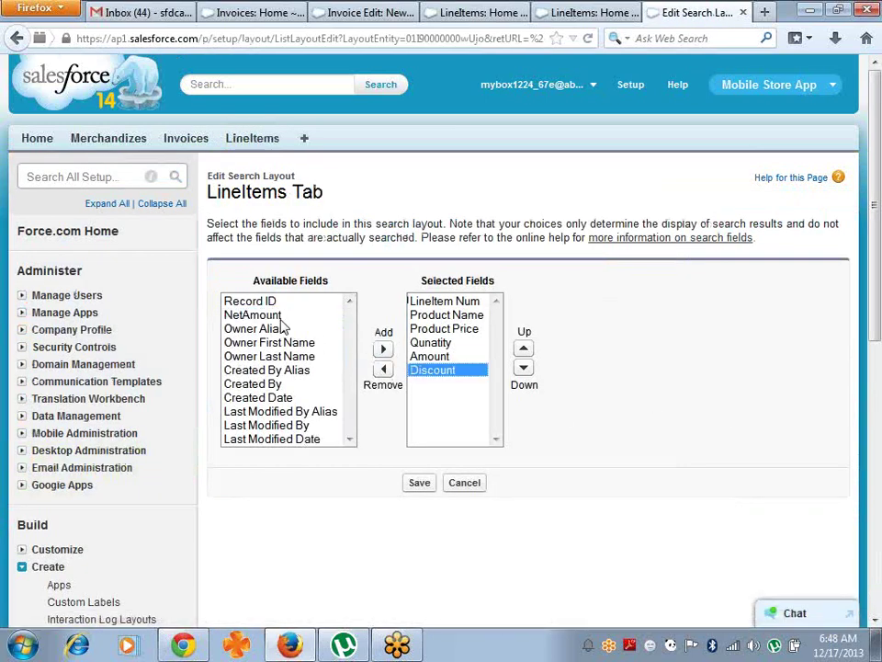
pyautogui.click(276, 315)
pyautogui.click(382, 350)
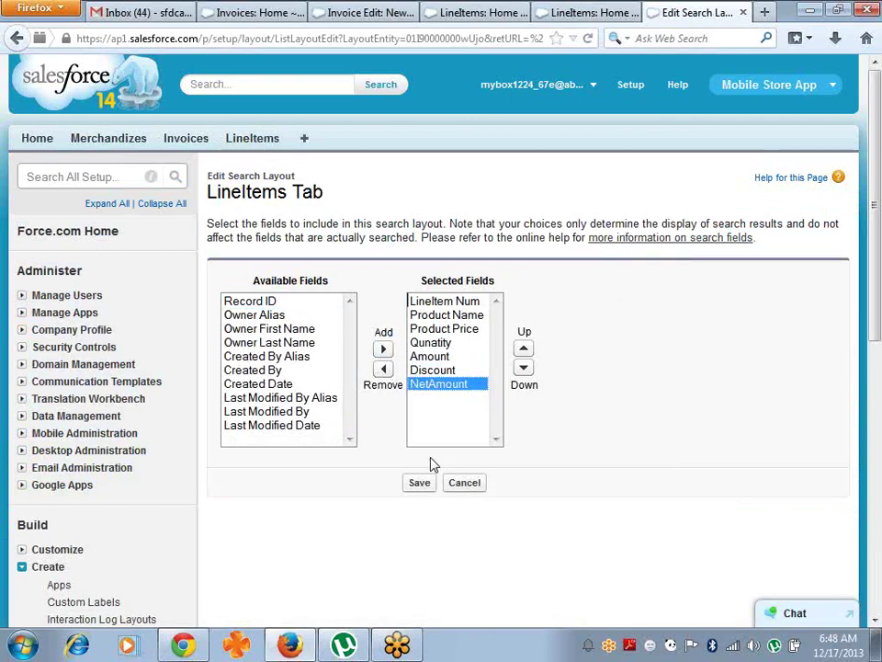
pyautogui.click(420, 483)
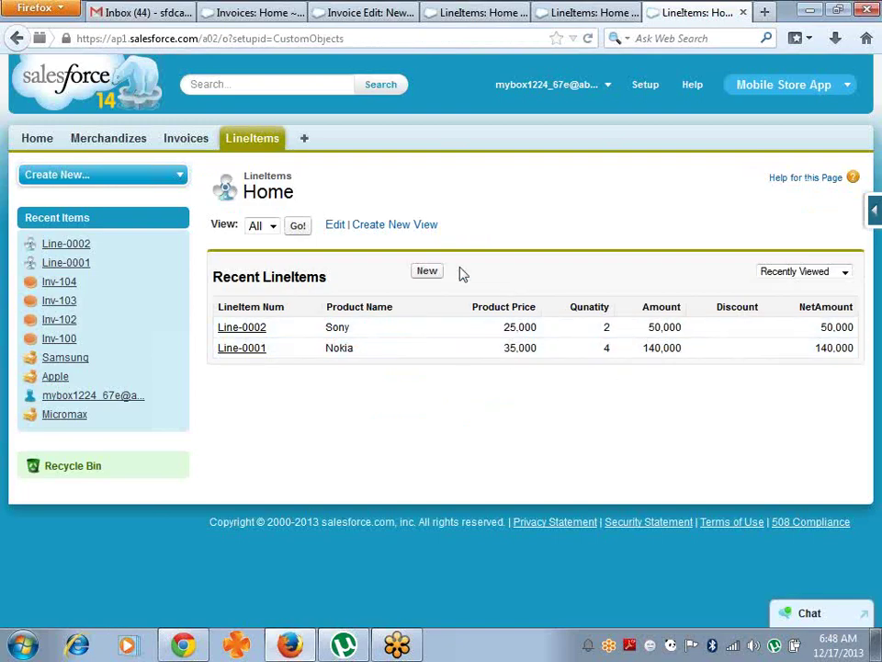
pyautogui.moveTo(459, 312); pyautogui.dragTo(620, 414)
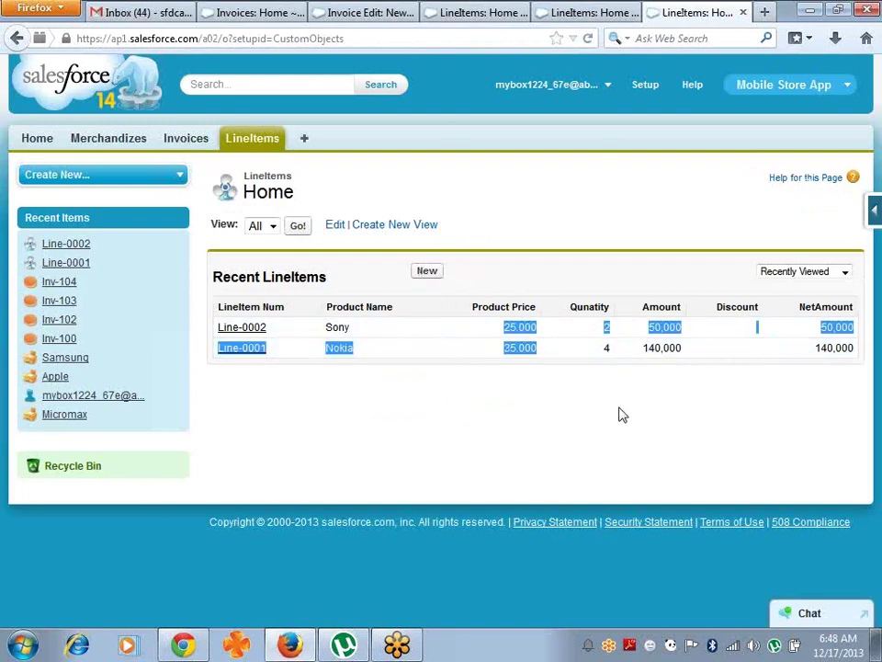
pyautogui.click(679, 345)
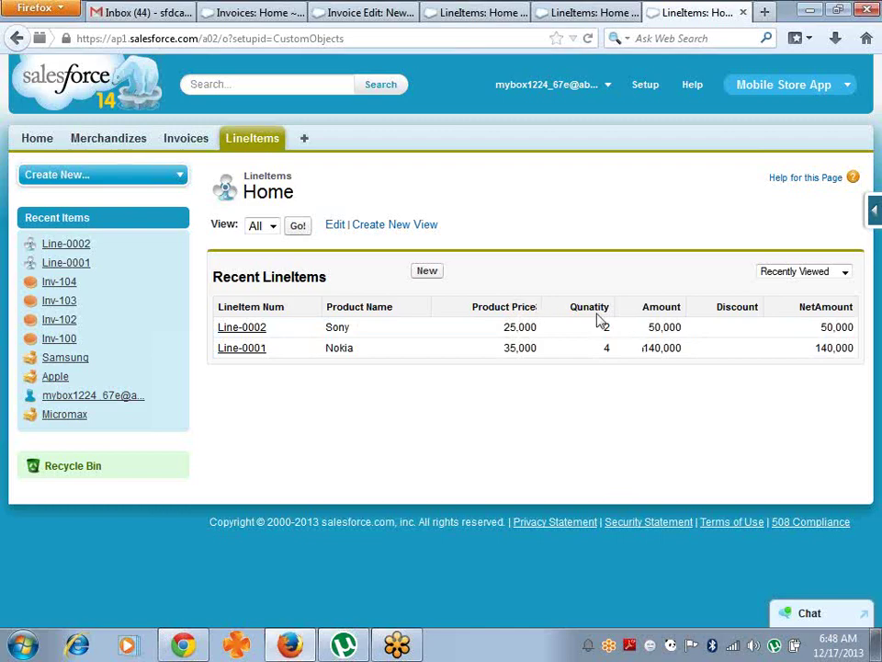
# - Create an Iphone LineItem priced 55k, quantity 2, discount 10, then return to the LineItems list
pyautogui.click(425, 272)
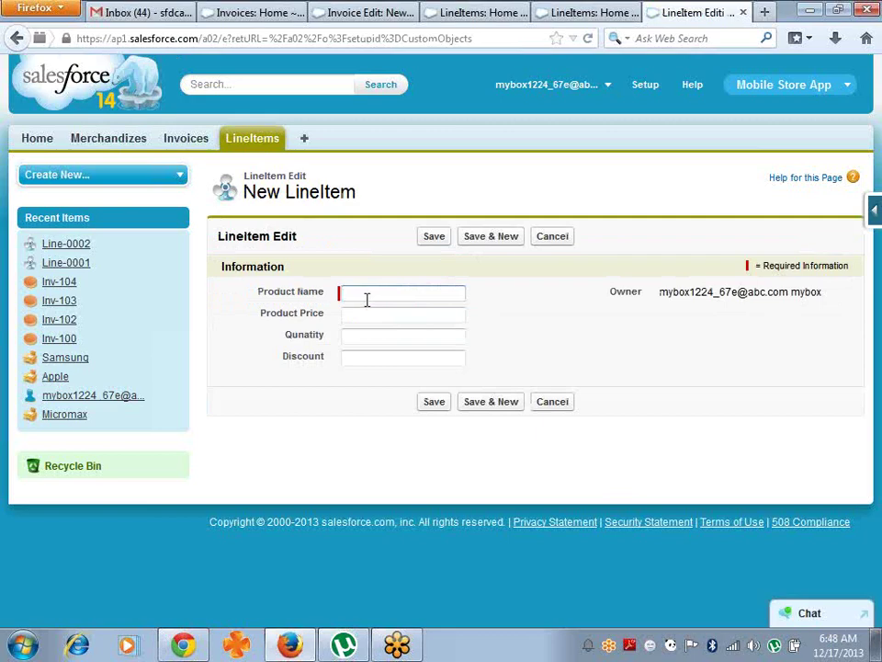
pyautogui.write('So')
pyautogui.press('BackSpace')
pyautogui.press('BackSpace')
pyautogui.write('Iphone')
pyautogui.press('Tab')
pyautogui.write('55k')
pyautogui.press('Tab')
pyautogui.write('2')
pyautogui.press('Tab')
pyautogui.write('10')
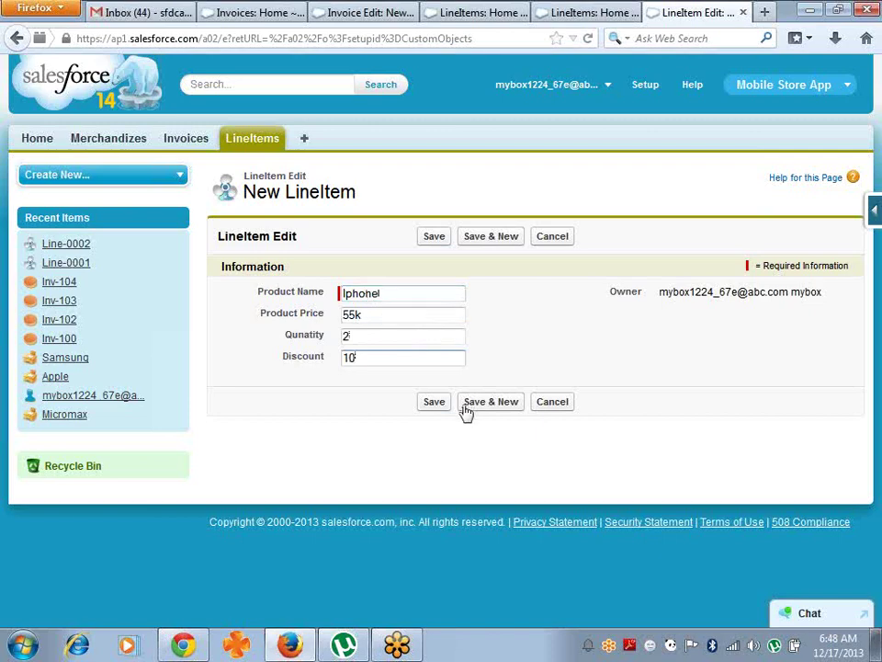
pyautogui.click(436, 404)
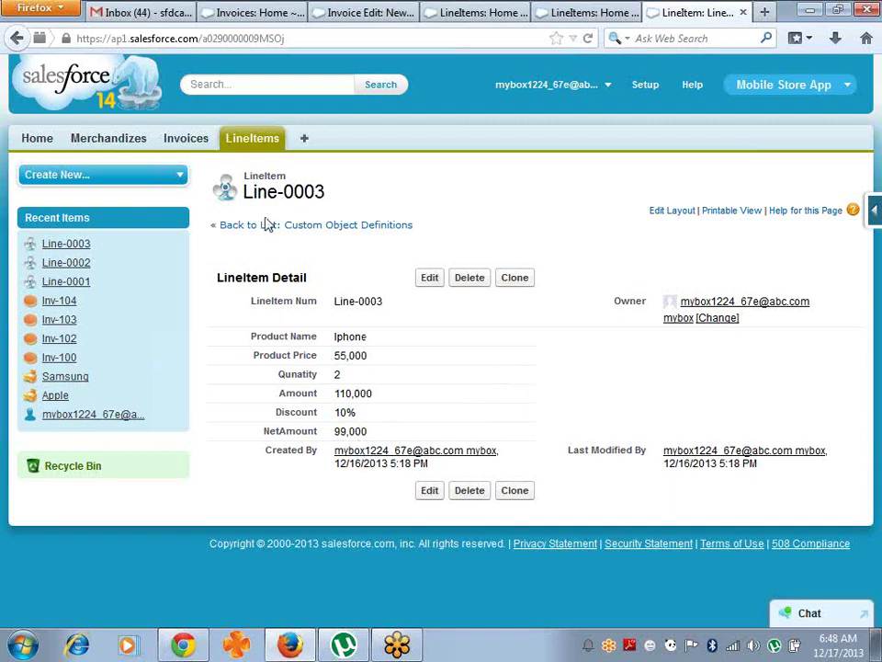
pyautogui.click(269, 143)
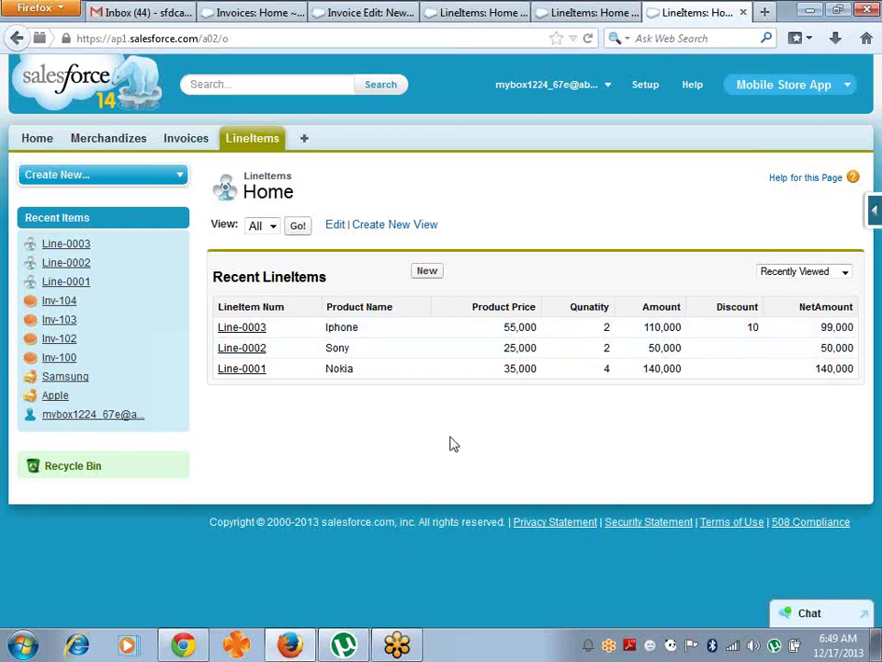
# - Change Line-0002's Discount inline to 5 and save the record
pyautogui.click(239, 349)
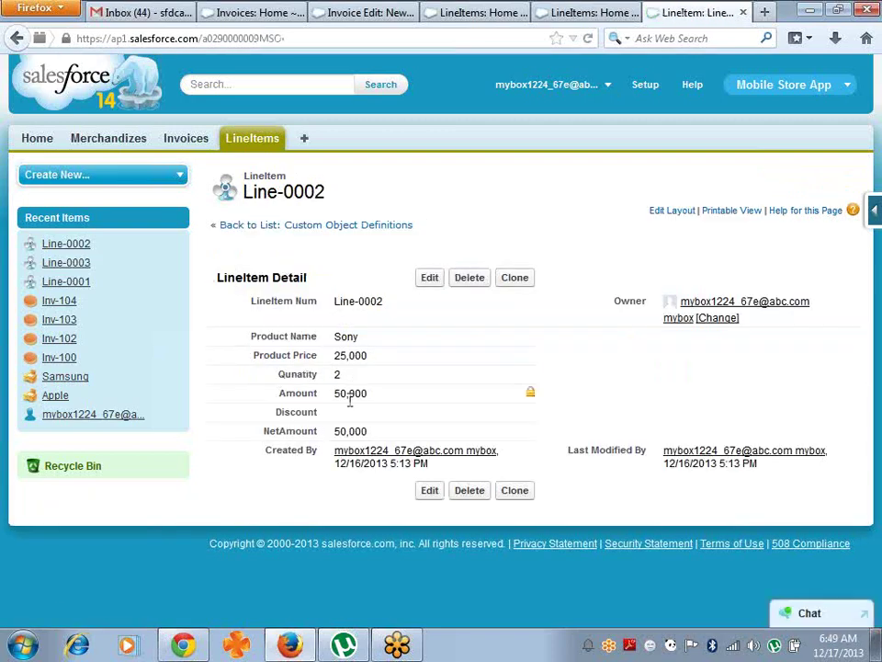
pyautogui.doubleClick(347, 413)
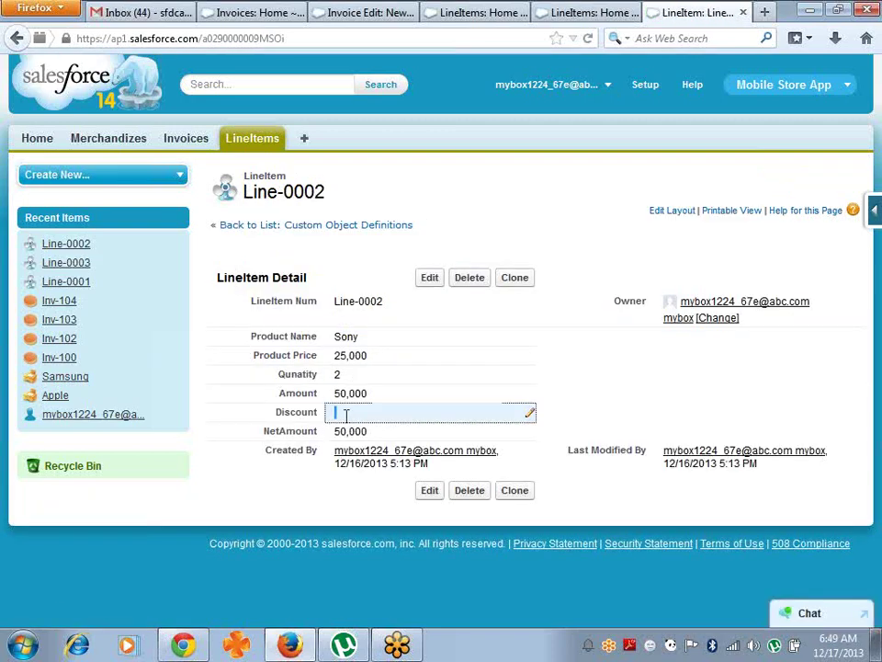
pyautogui.write('5')
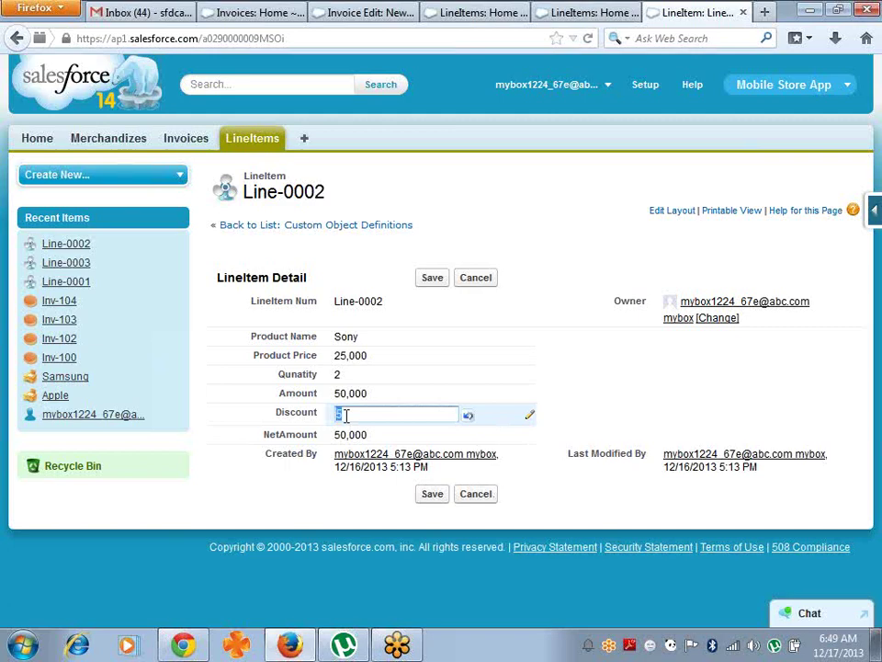
pyautogui.click(430, 279)
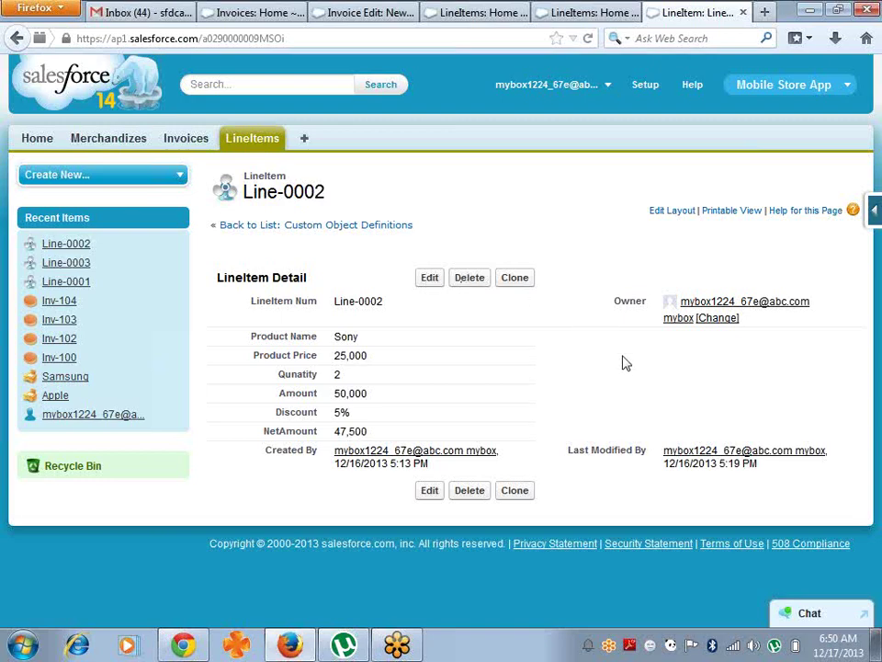
# - Inspect the NetAmount field definition among the LineItem fields, then go back to the LineItems list
pyautogui.click(251, 140)
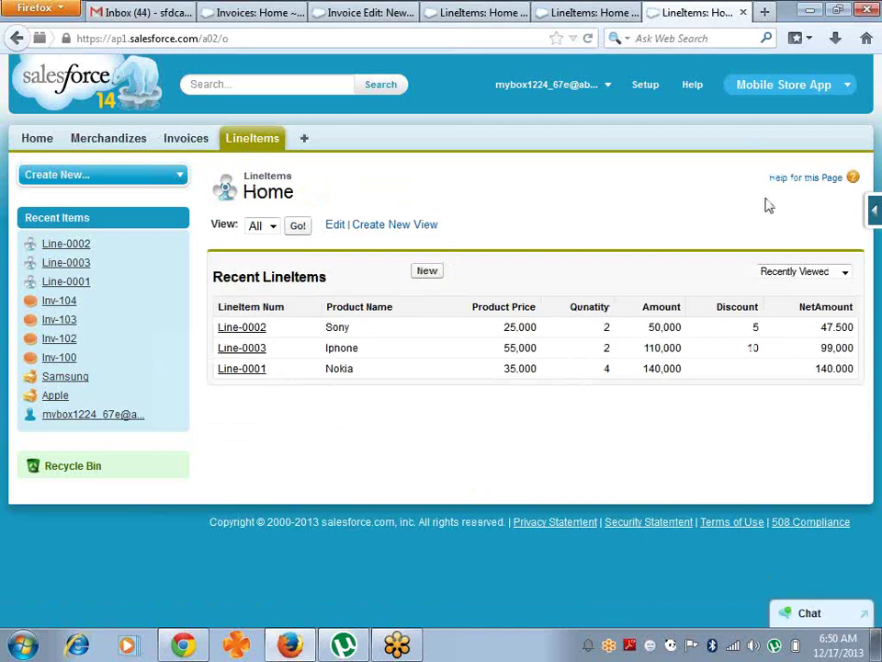
pyautogui.moveTo(874, 214)
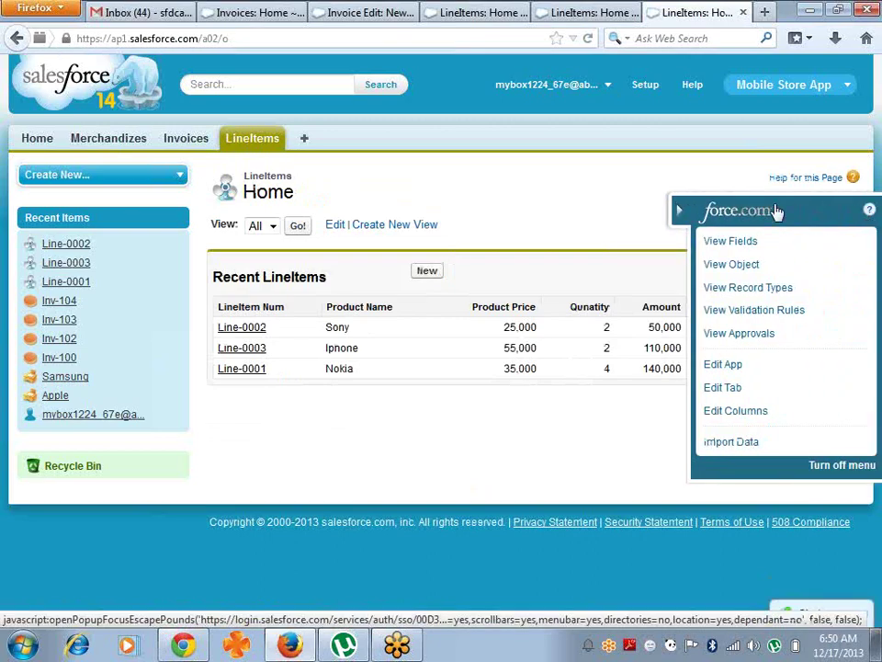
pyautogui.click(736, 241)
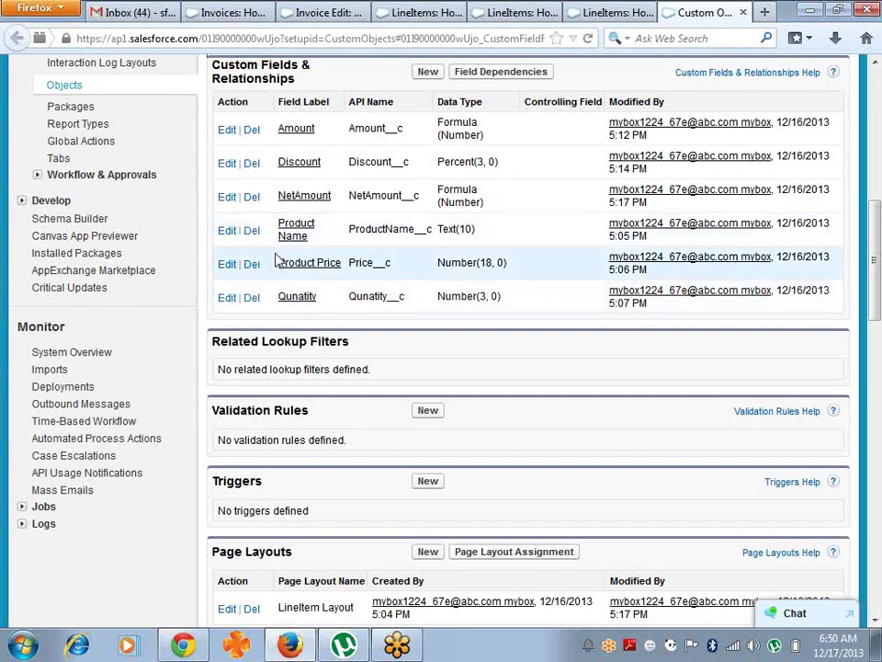
pyautogui.click(304, 197)
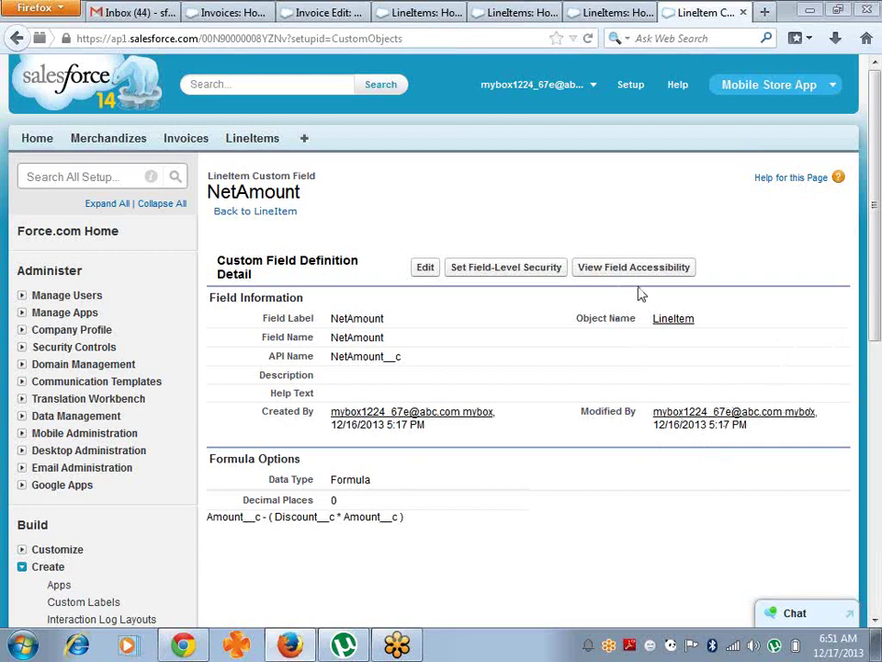
pyautogui.click(249, 144)
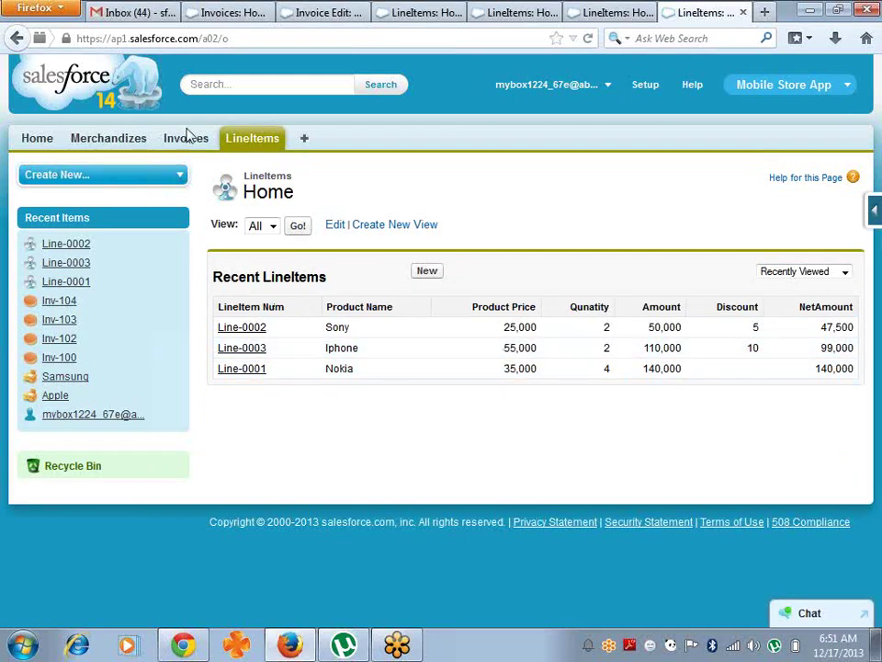
# - Change invoice Inv-102's Designation inline to Govt Emp, save, and return to the Invoices list
pyautogui.click(183, 147)
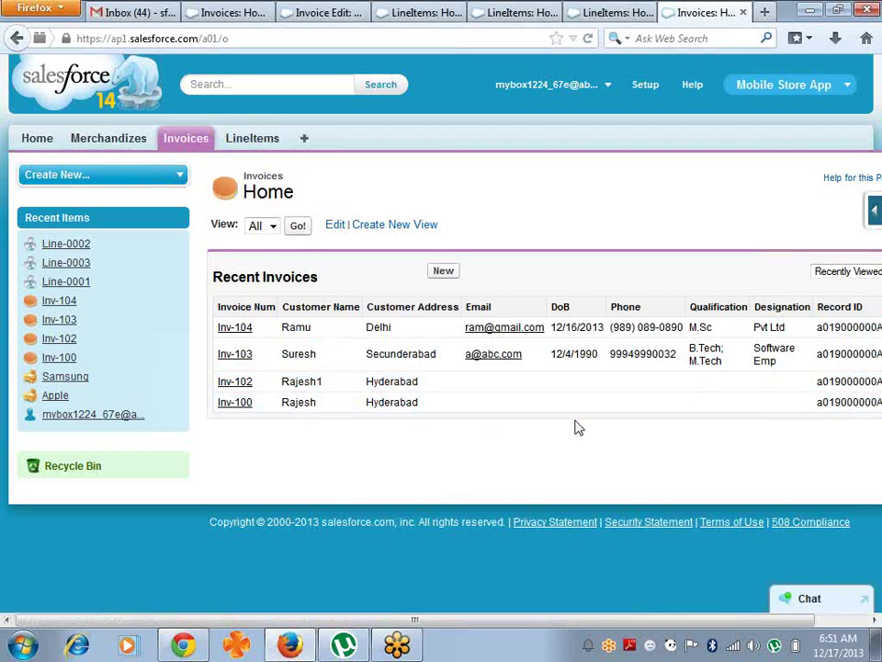
pyautogui.click(236, 384)
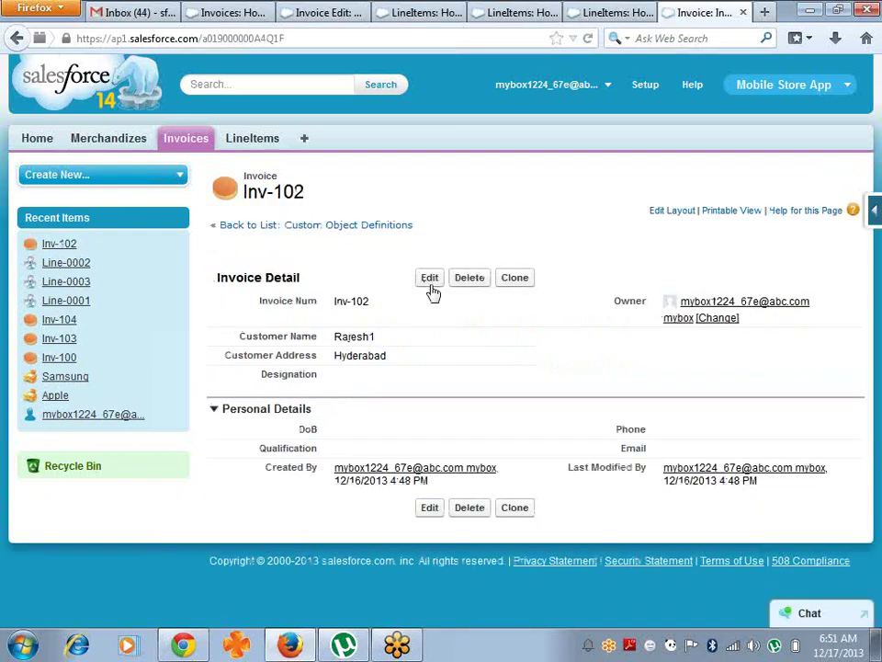
pyautogui.doubleClick(340, 377)
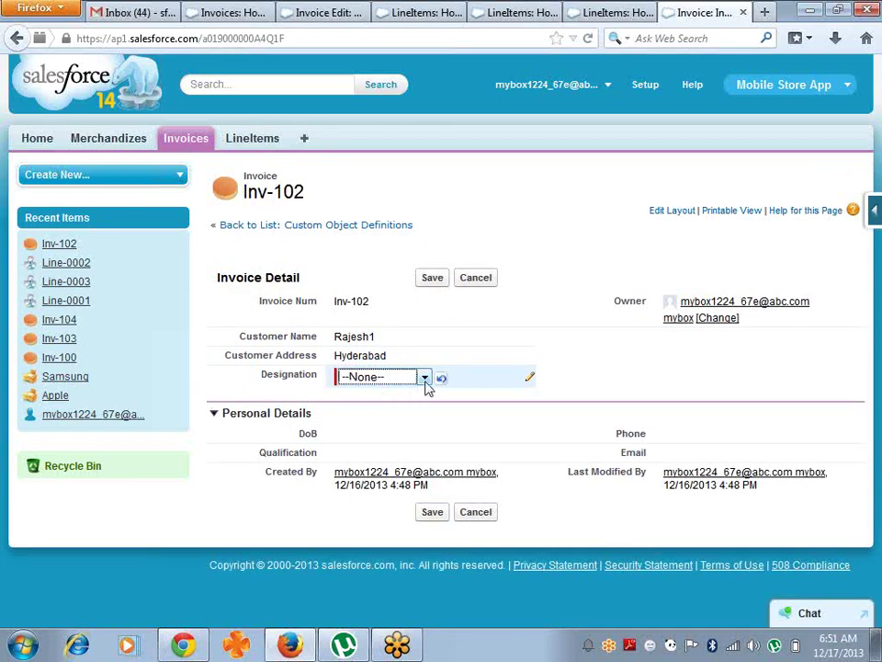
pyautogui.click(425, 383)
pyautogui.click(379, 421)
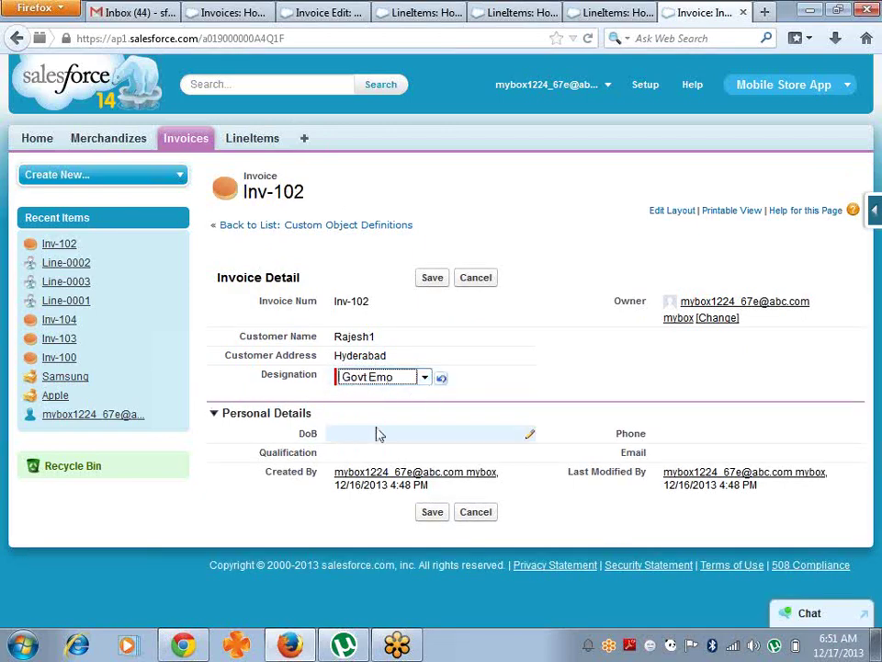
pyautogui.click(432, 279)
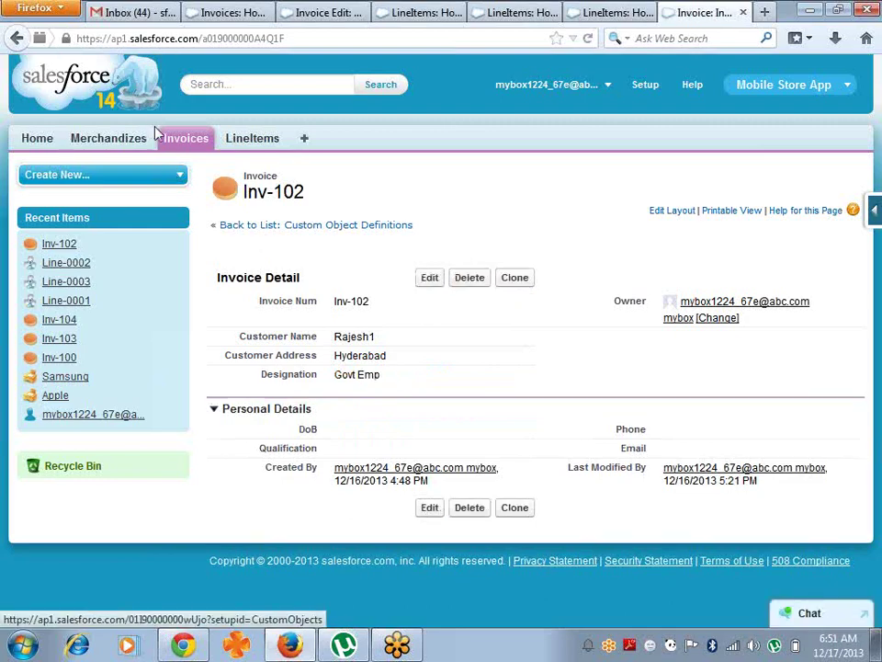
pyautogui.click(182, 143)
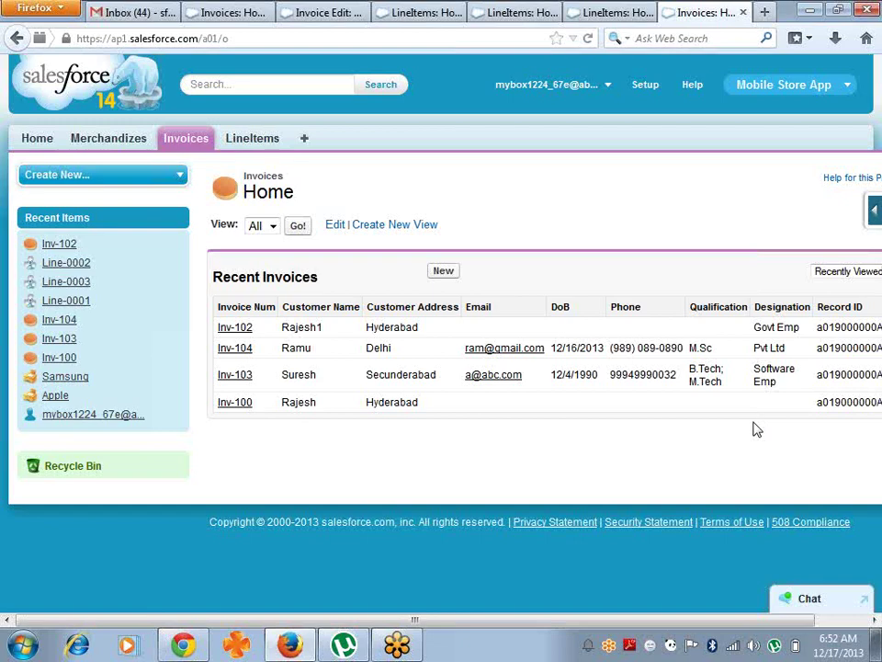
# - Add the fields Invoice Num through Qualification to the All invoices view and save it
pyautogui.click(298, 227)
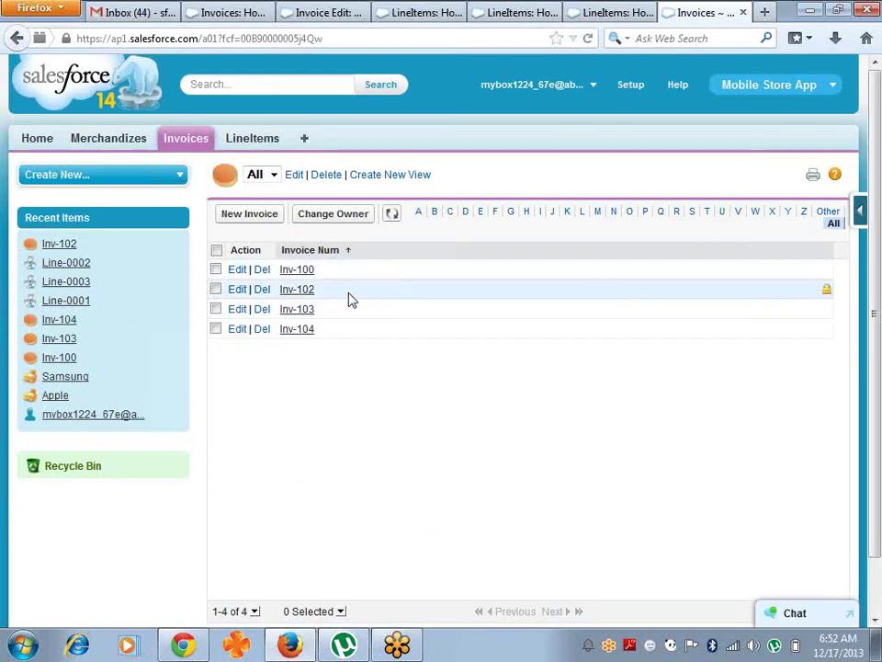
pyautogui.click(294, 178)
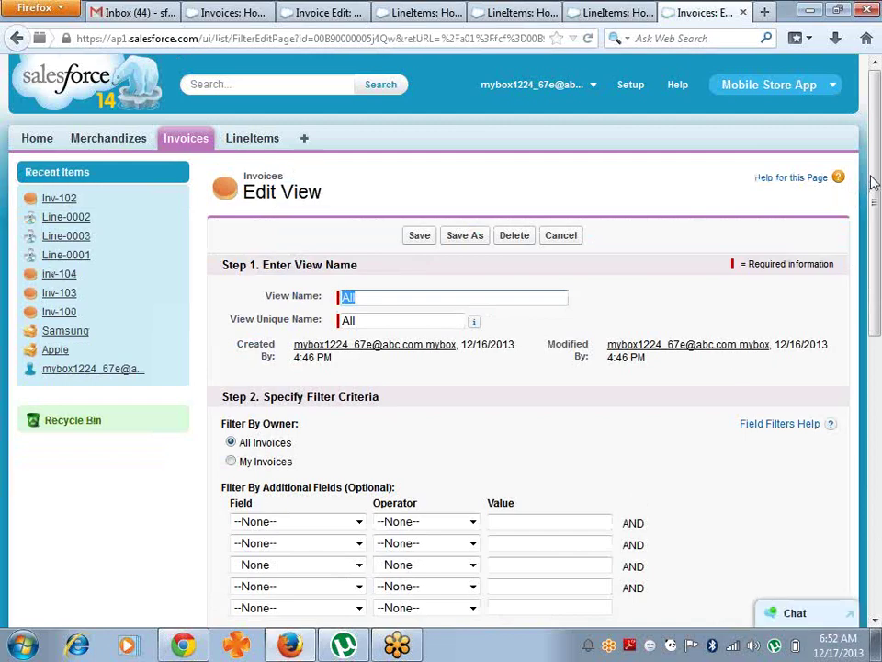
pyautogui.moveTo(870, 180); pyautogui.dragTo(875, 383)
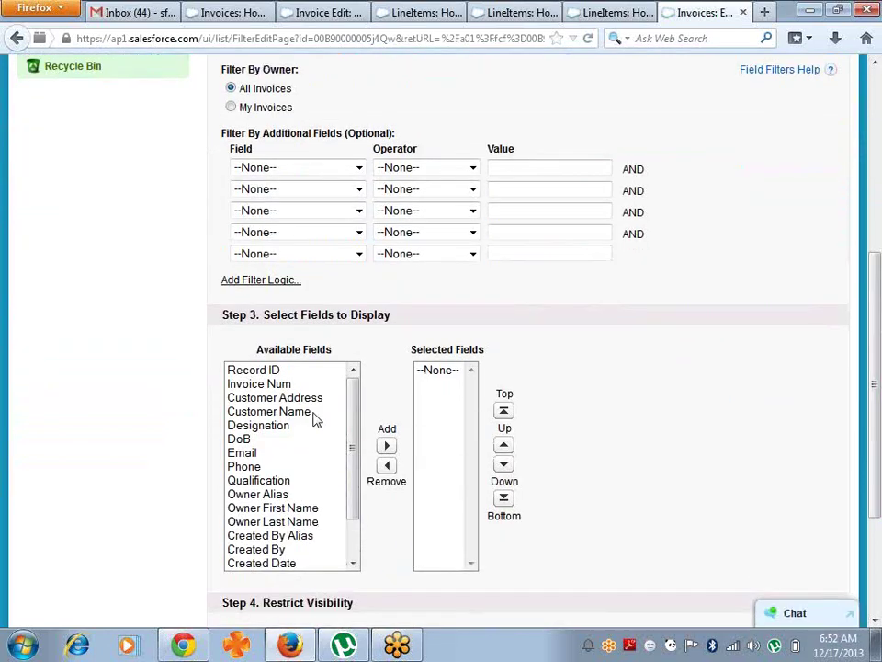
pyautogui.click(241, 386)
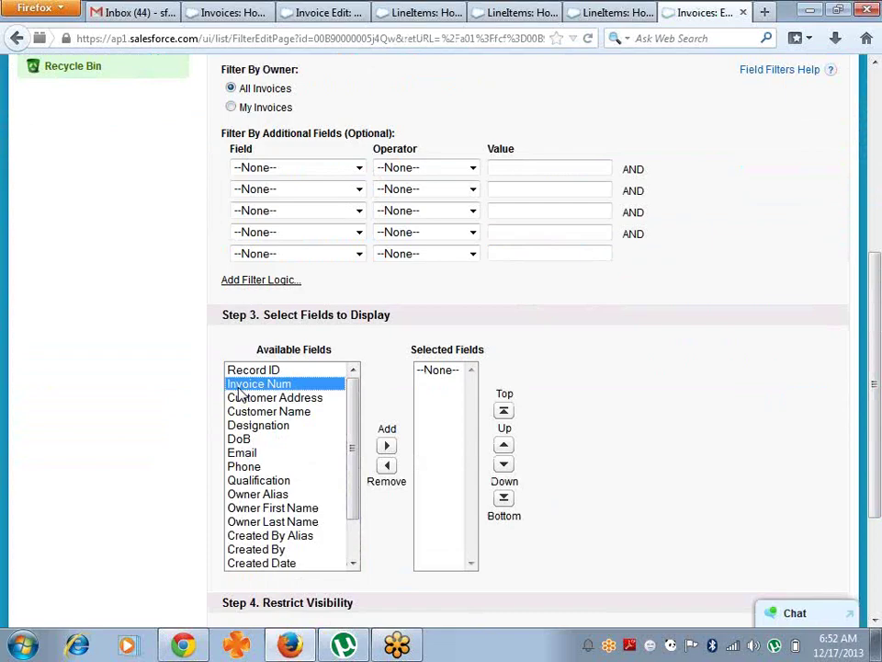
pyautogui.hotkey('shift', 'Down')
pyautogui.hotkey('shift', 'Down')
pyautogui.hotkey('shift', 'Down')
pyautogui.hotkey('shift', 'Down')
pyautogui.hotkey('shift', 'Down')
pyautogui.hotkey('shift', 'Down')
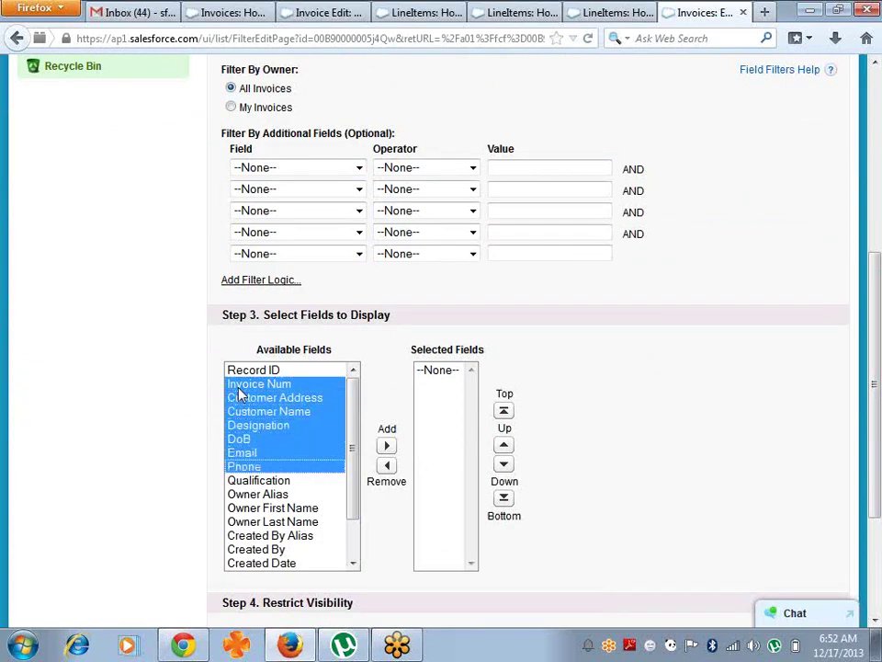
pyautogui.hotkey('shift', 'Down')
pyautogui.click(387, 447)
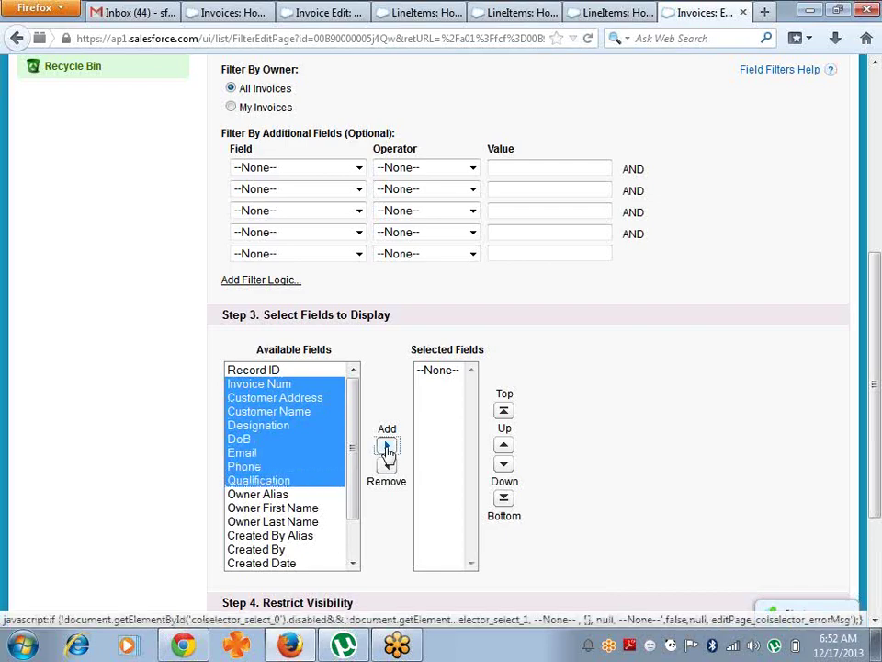
pyautogui.moveTo(874, 262); pyautogui.dragTo(876, 362)
pyautogui.click(432, 546)
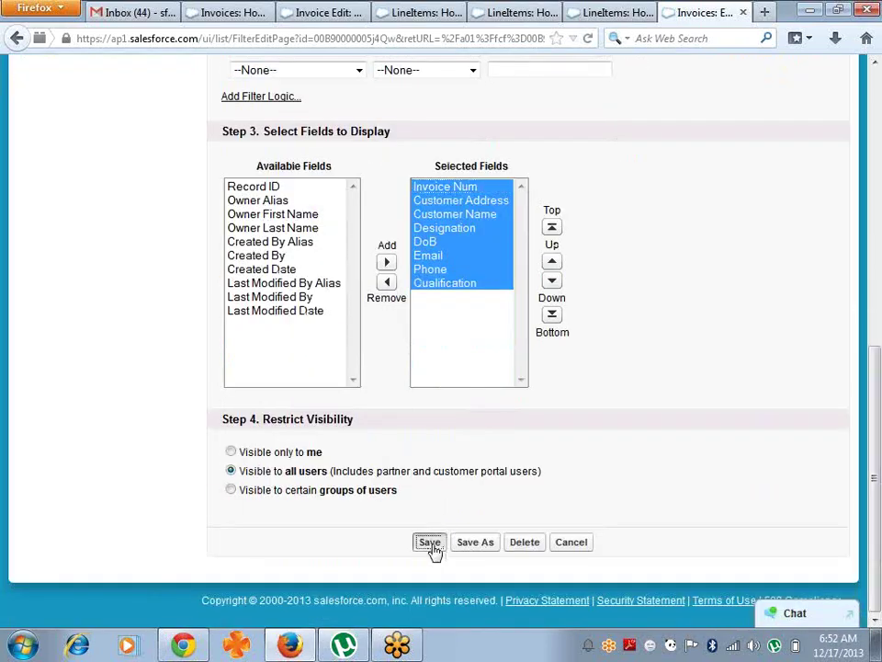
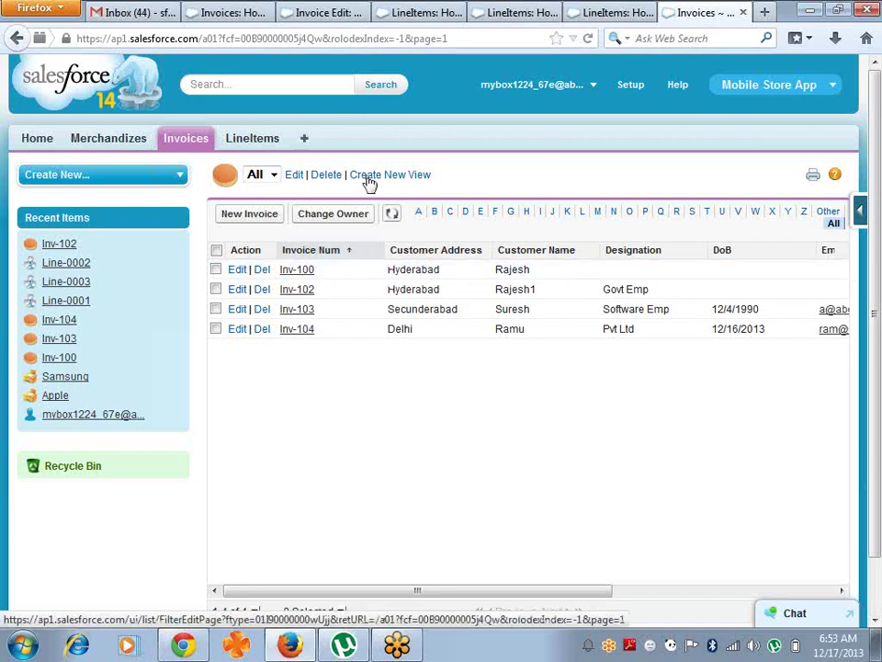
# - Name a new invoice view HyderabadView and filter it on Customer Address equals hydearabad
pyautogui.click(366, 181)
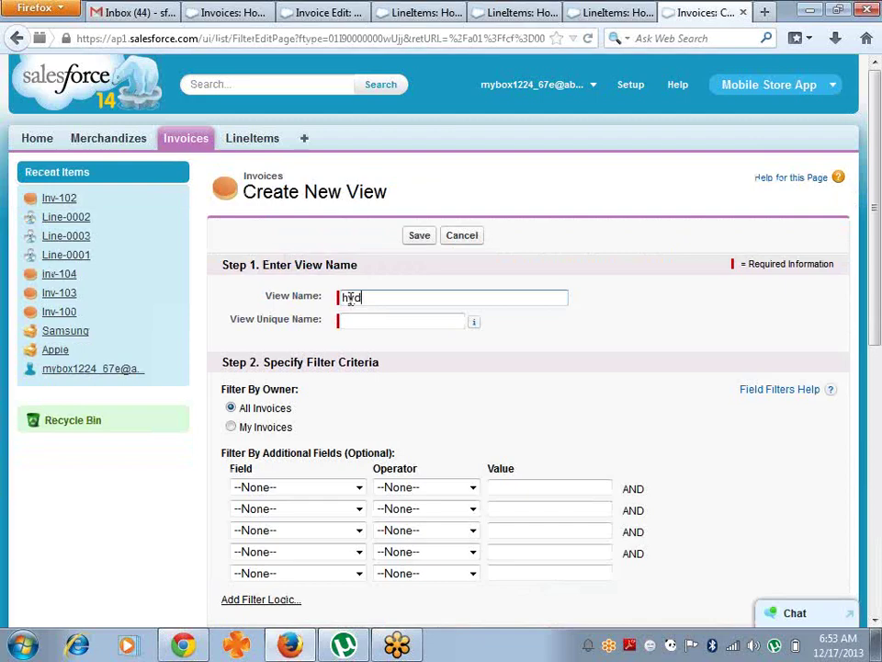
pyautogui.write('HyderabadView')
pyautogui.press('Tab')
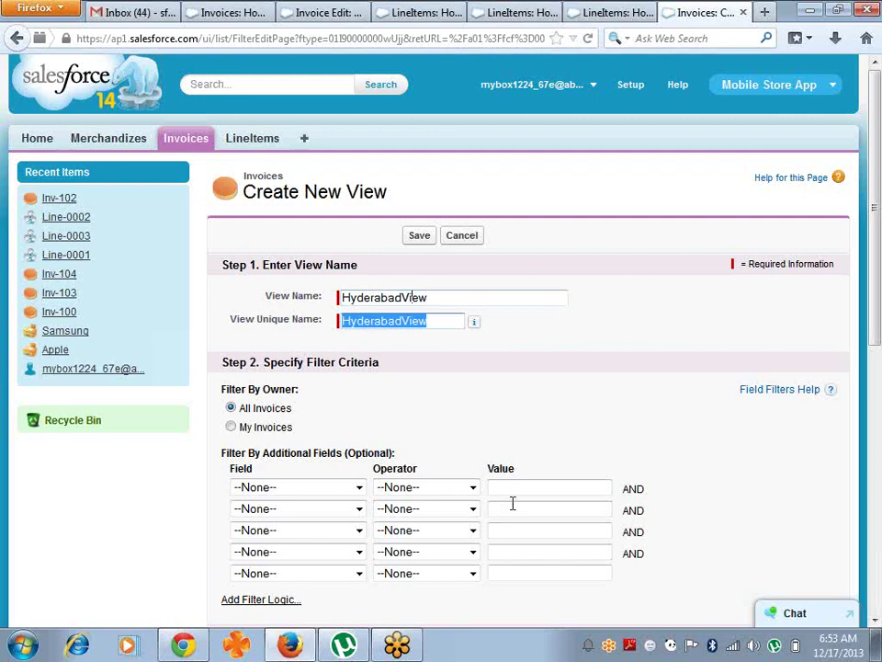
pyautogui.click(356, 488)
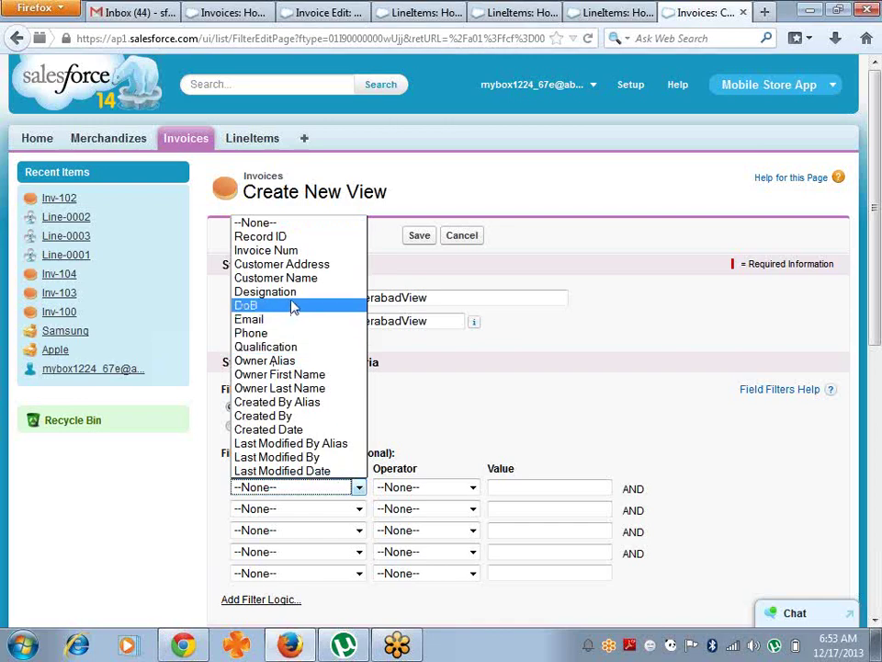
pyautogui.click(324, 267)
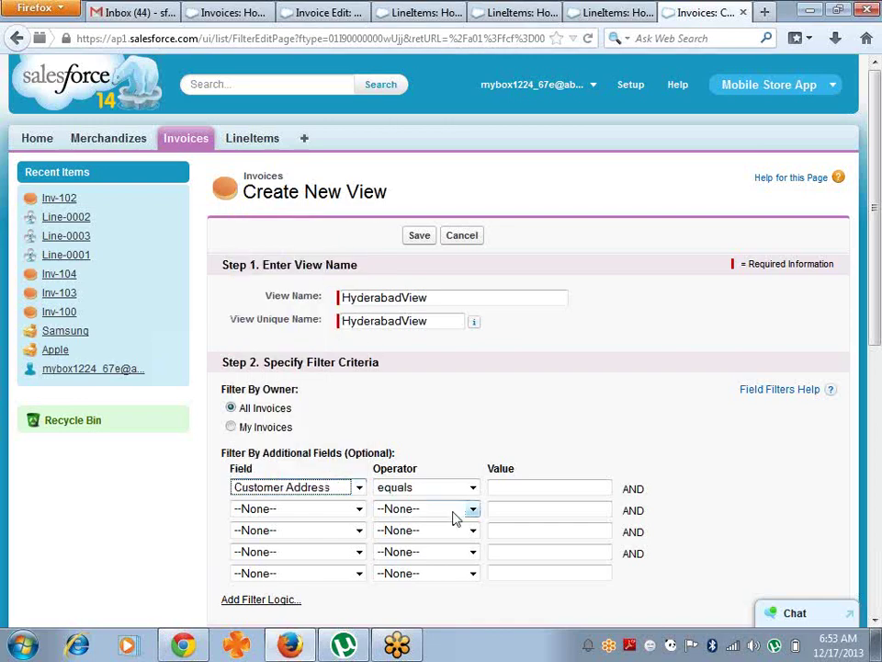
pyautogui.click(505, 487)
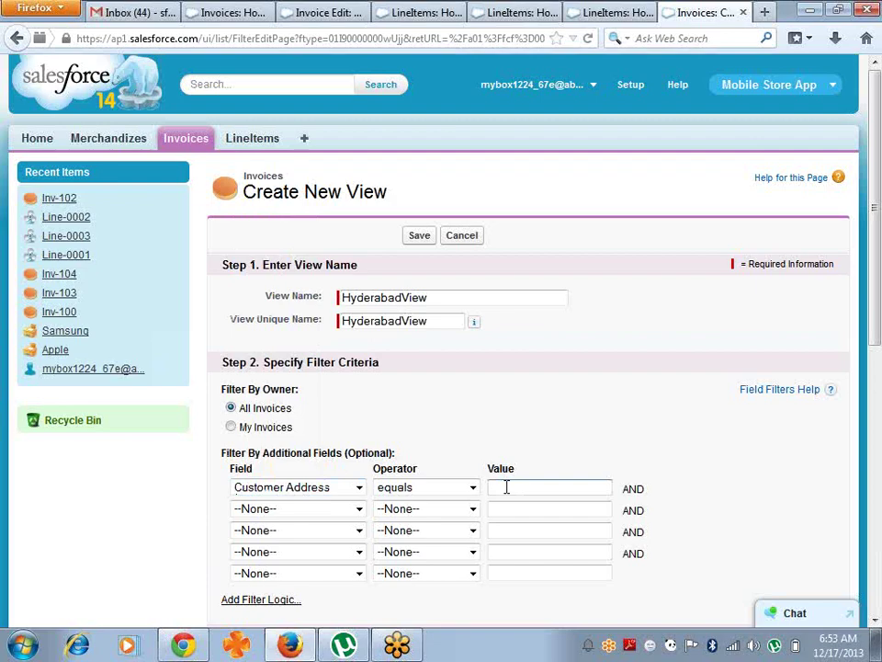
pyautogui.write('hyderaba')
pyautogui.press('BackSpace')
pyautogui.press('BackSpace')
pyautogui.press('BackSpace')
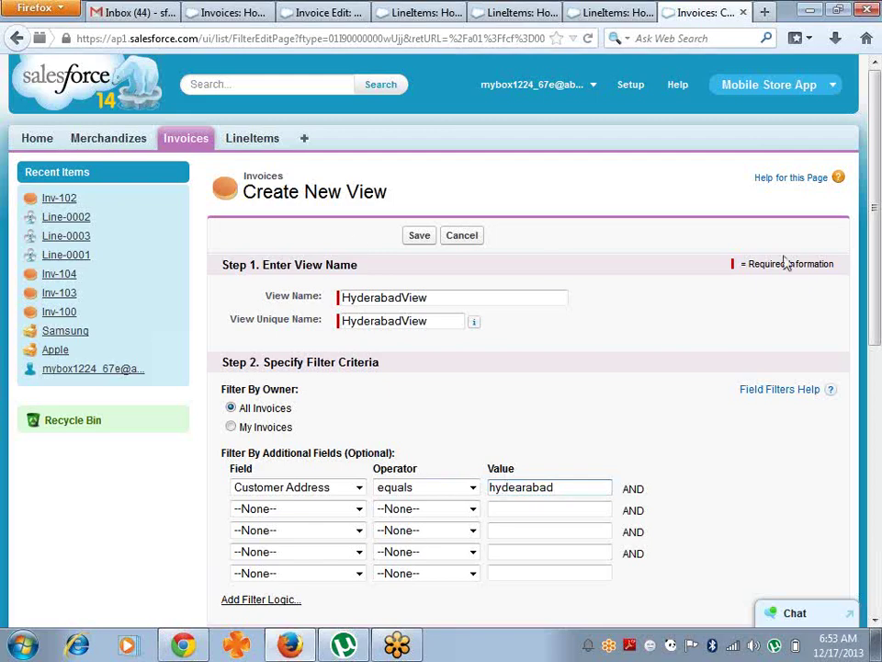
# - Add Customer Address through Email as displayed columns and save the view
pyautogui.moveTo(872, 156); pyautogui.dragTo(874, 321)
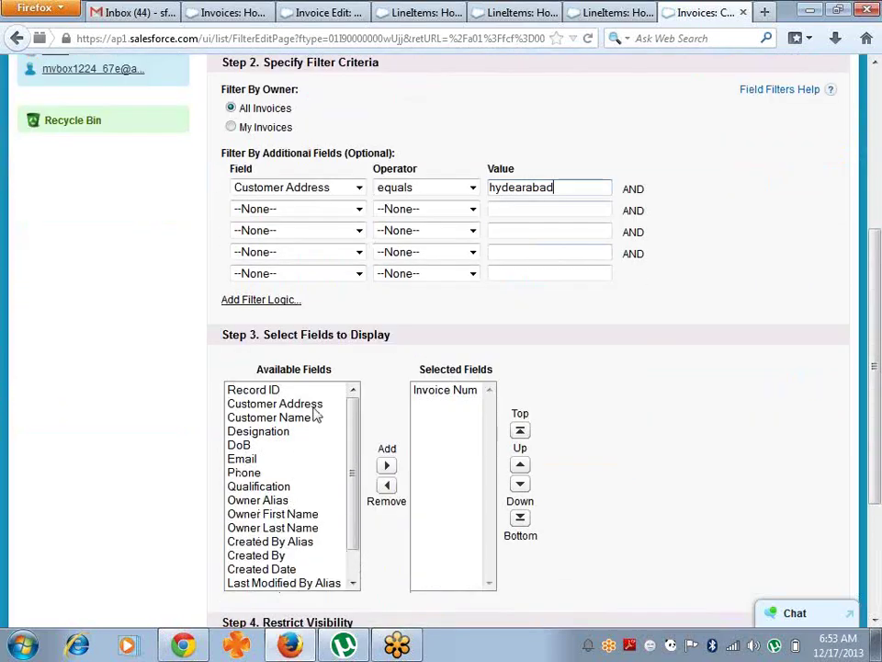
pyautogui.click(313, 407)
pyautogui.hotkey('shift', 'Down')
pyautogui.hotkey('shift', 'Down')
pyautogui.hotkey('shift', 'Down')
pyautogui.hotkey('shift', 'Down')
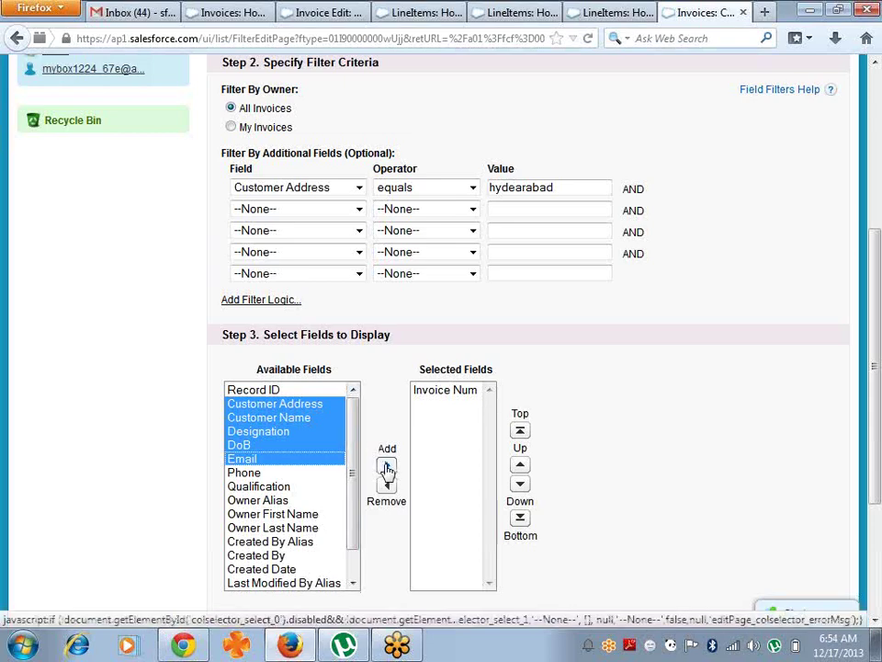
pyautogui.click(386, 467)
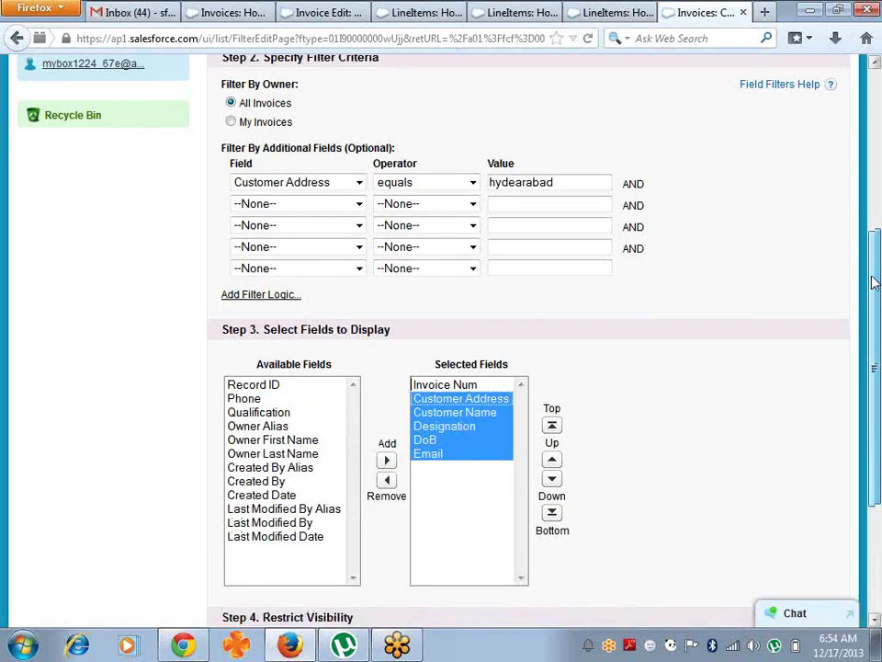
pyautogui.moveTo(874, 244); pyautogui.dragTo(873, 335)
pyautogui.click(423, 545)
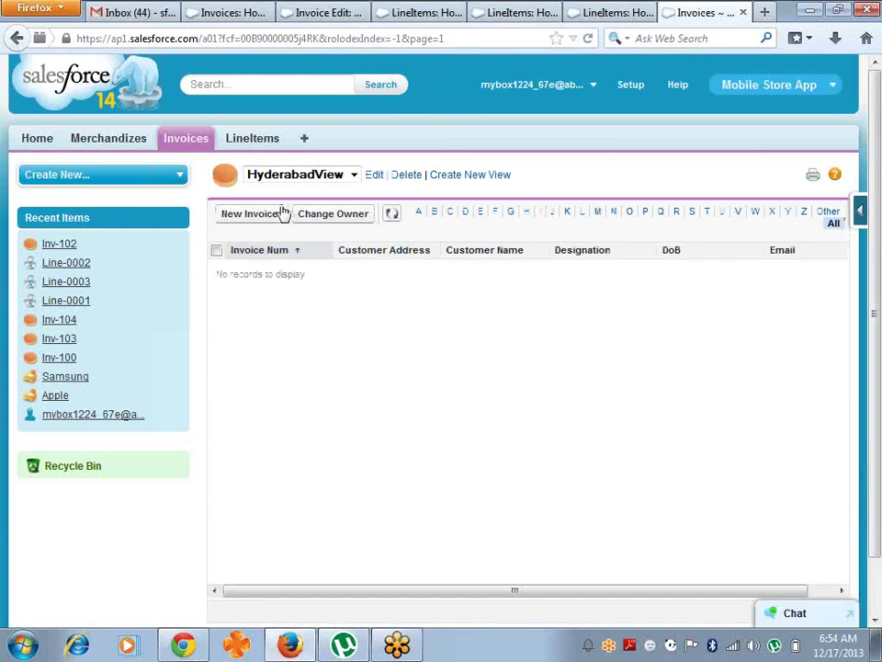
# - Switch to the All invoices view, then back to HyderabadView
pyautogui.click(354, 174)
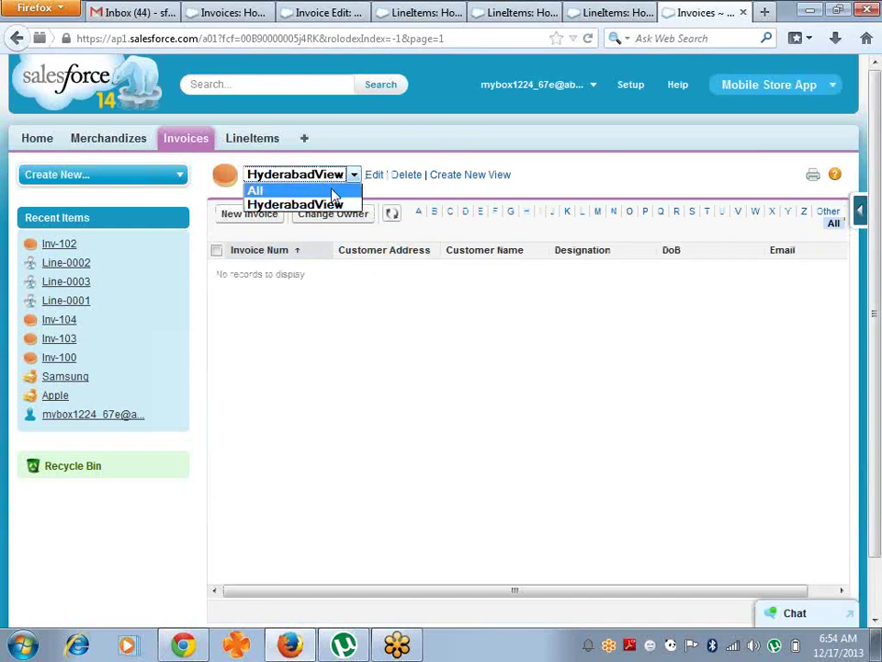
pyautogui.click(334, 190)
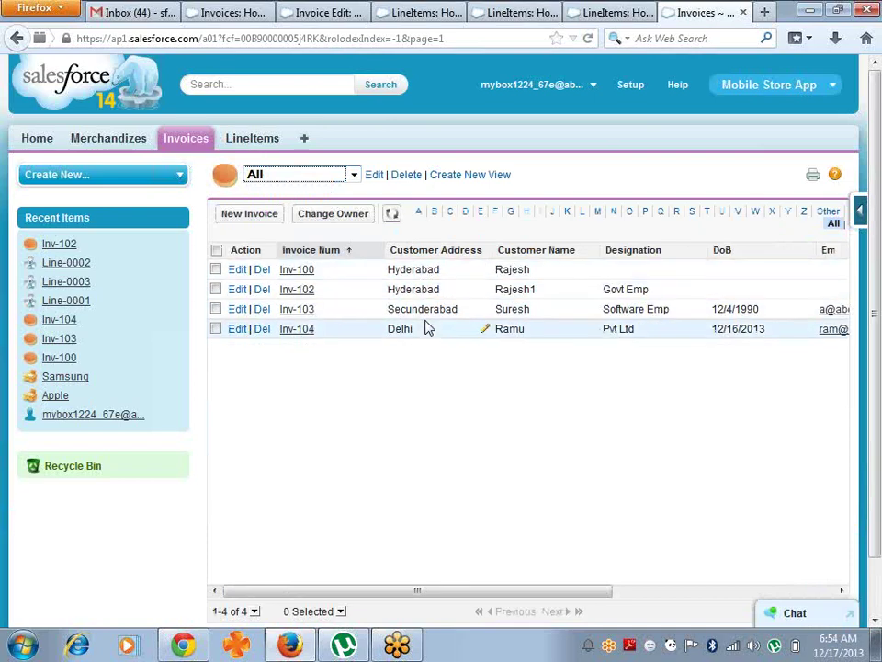
pyautogui.click(355, 176)
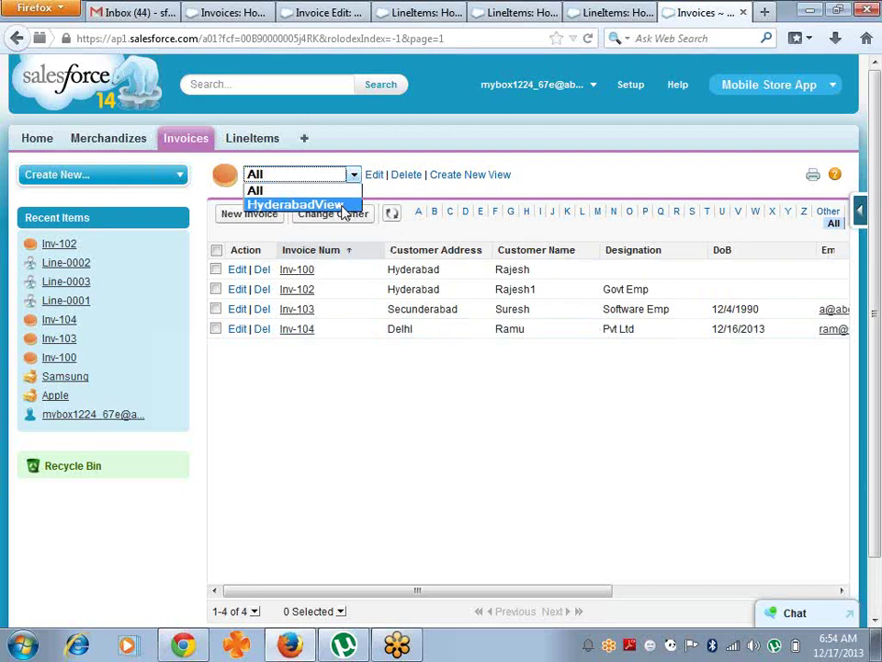
pyautogui.click(342, 205)
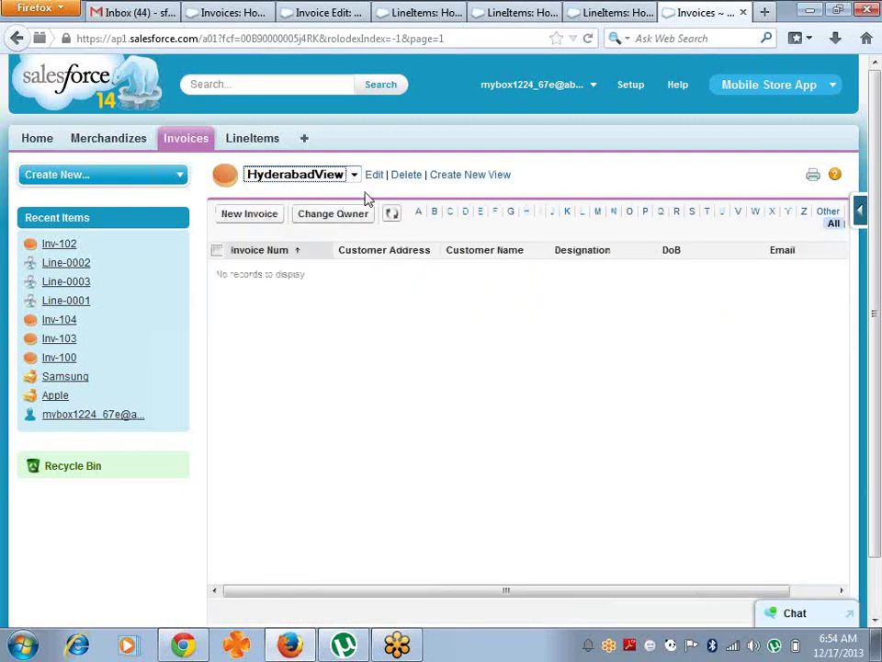
# - Capitalise the filter value to Hydearabad, save the view, and switch to All invoices
pyautogui.click(375, 178)
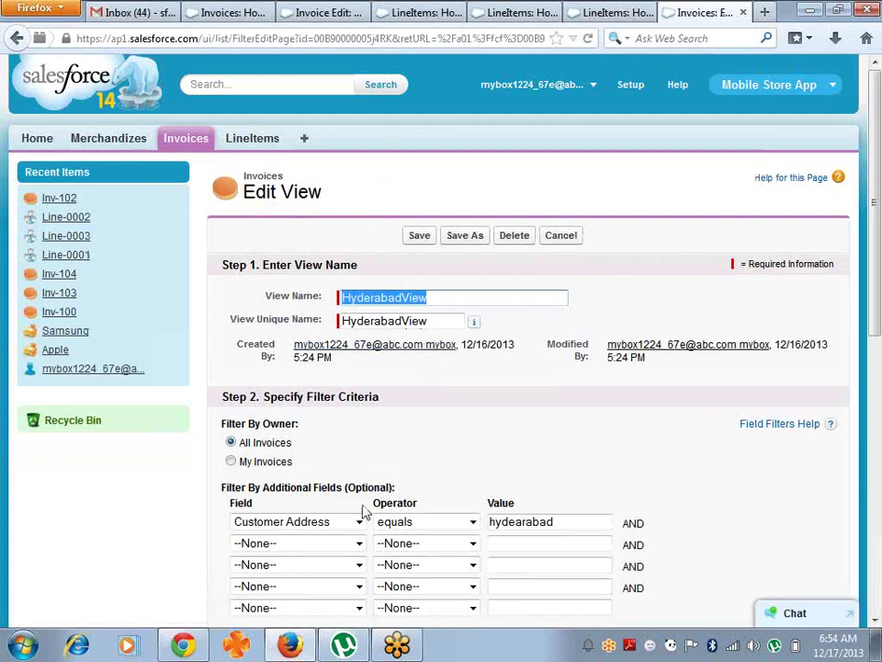
pyautogui.click(360, 523)
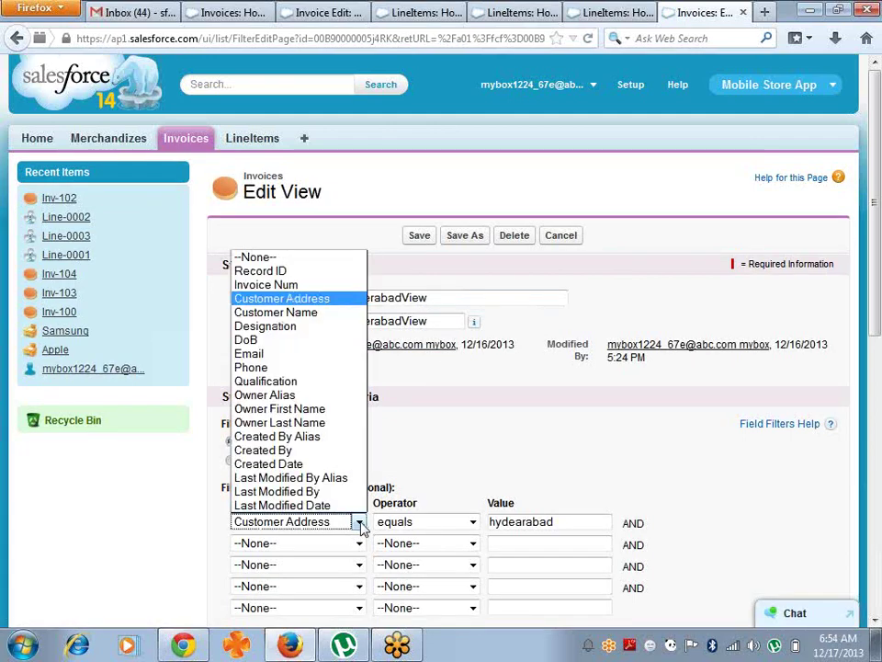
pyautogui.click(496, 524)
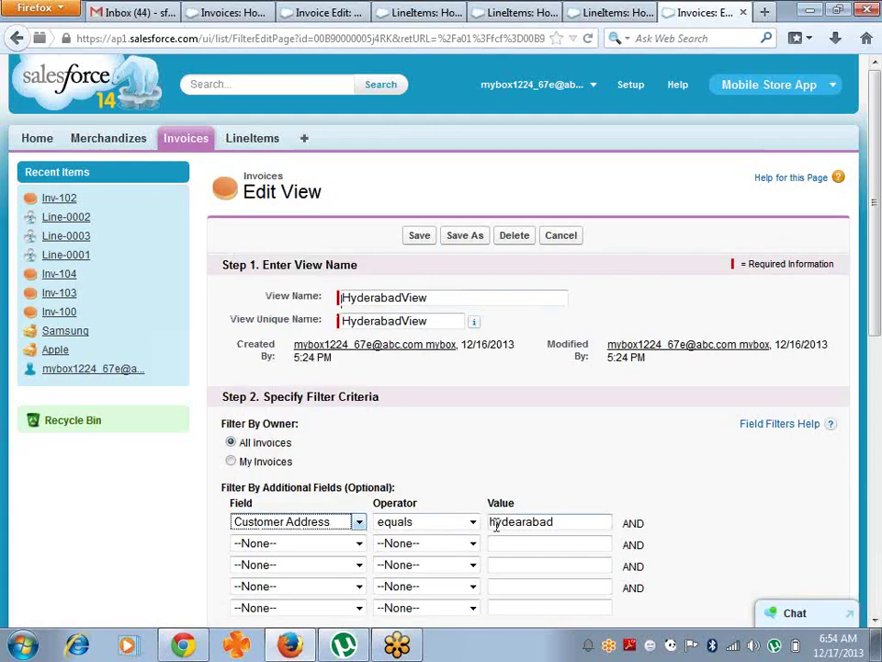
pyautogui.click(497, 525)
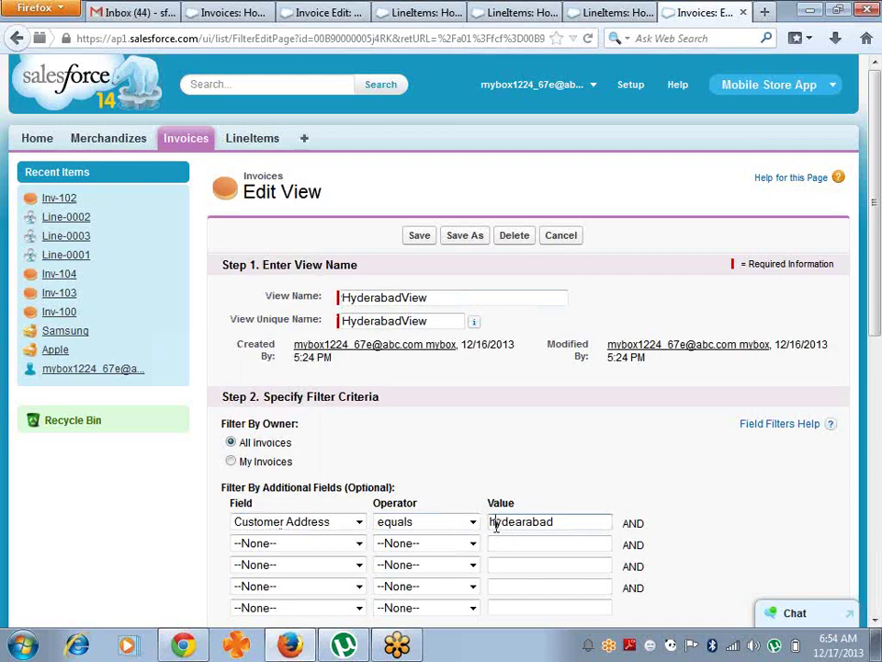
pyautogui.press('BackSpace')
pyautogui.write('H')
pyautogui.click(586, 464)
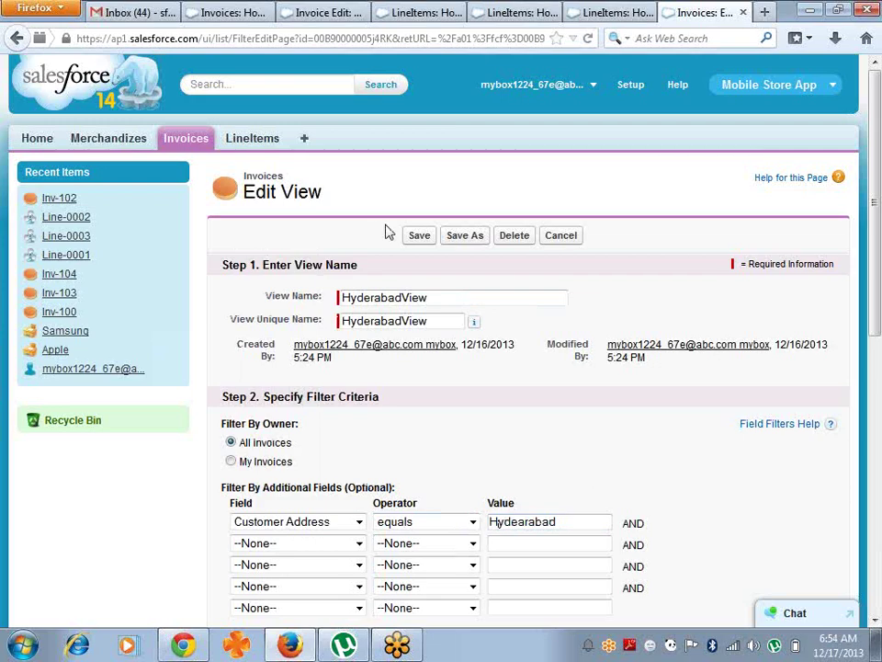
pyautogui.click(418, 241)
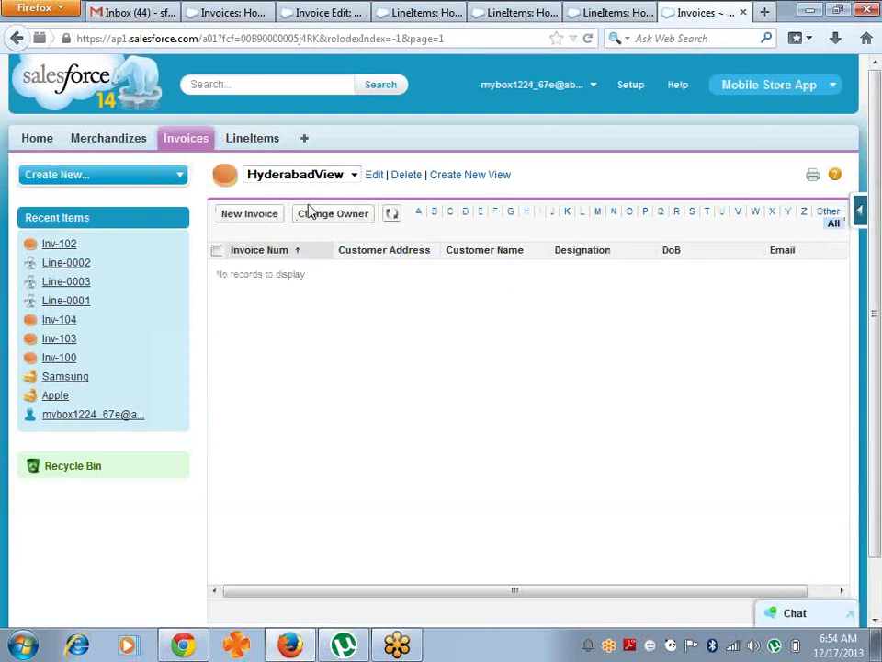
pyautogui.click(353, 176)
pyautogui.click(339, 190)
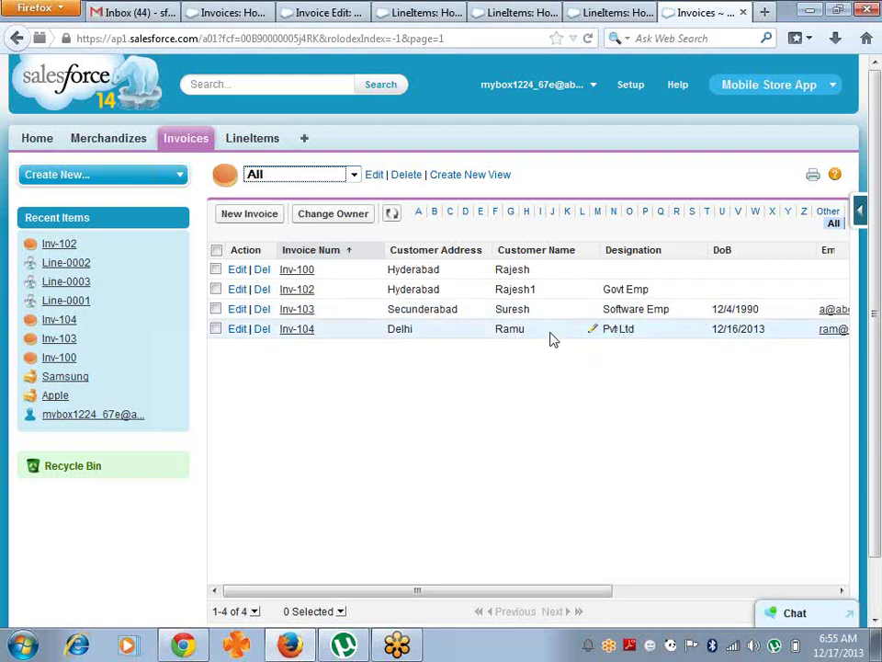
# - Set Inv-100's Designation to Govt Emp, save it, and reload the All invoices list
pyautogui.click(301, 272)
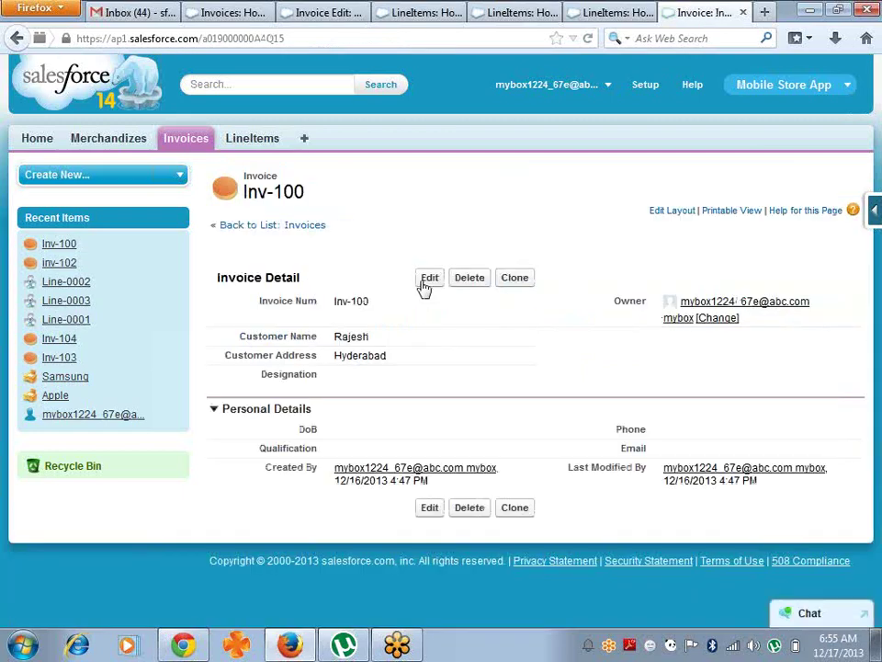
pyautogui.click(425, 286)
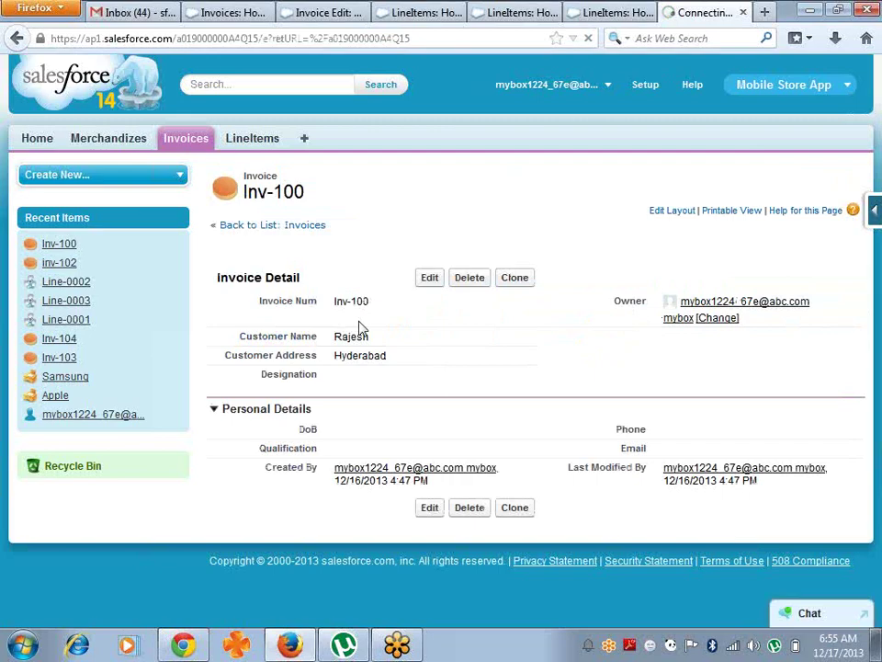
pyautogui.click(410, 388)
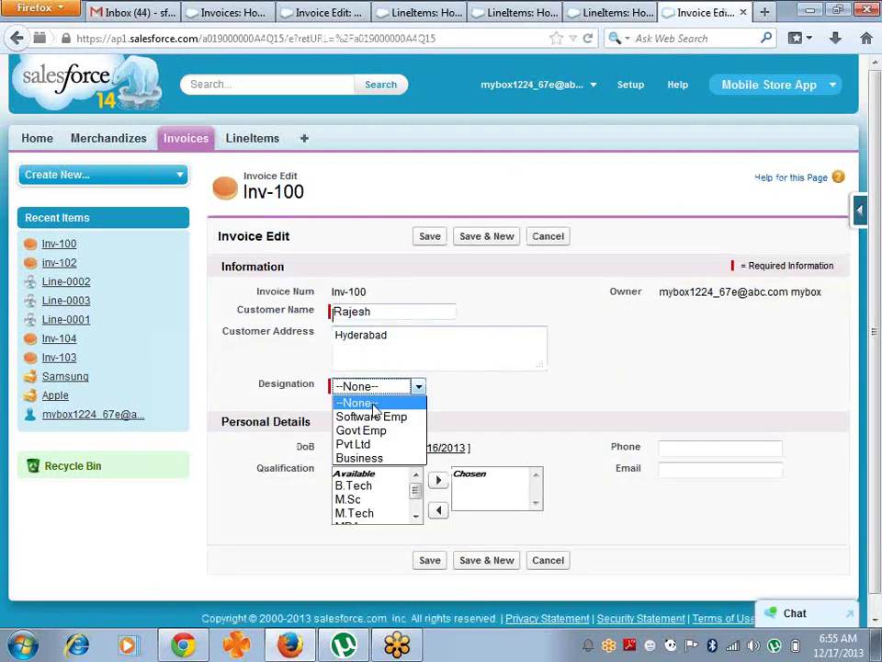
pyautogui.click(381, 430)
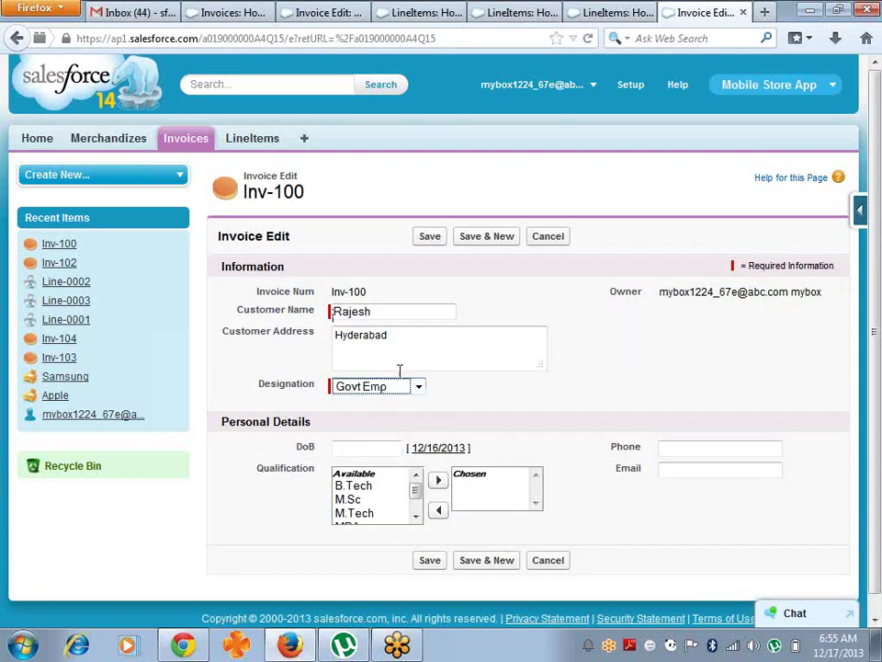
pyautogui.click(407, 337)
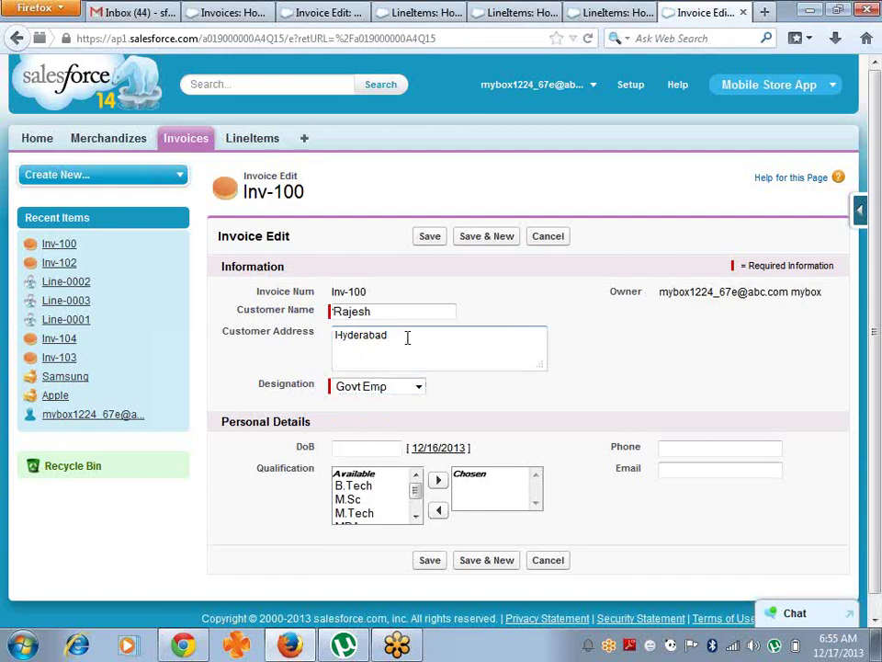
pyautogui.click(432, 237)
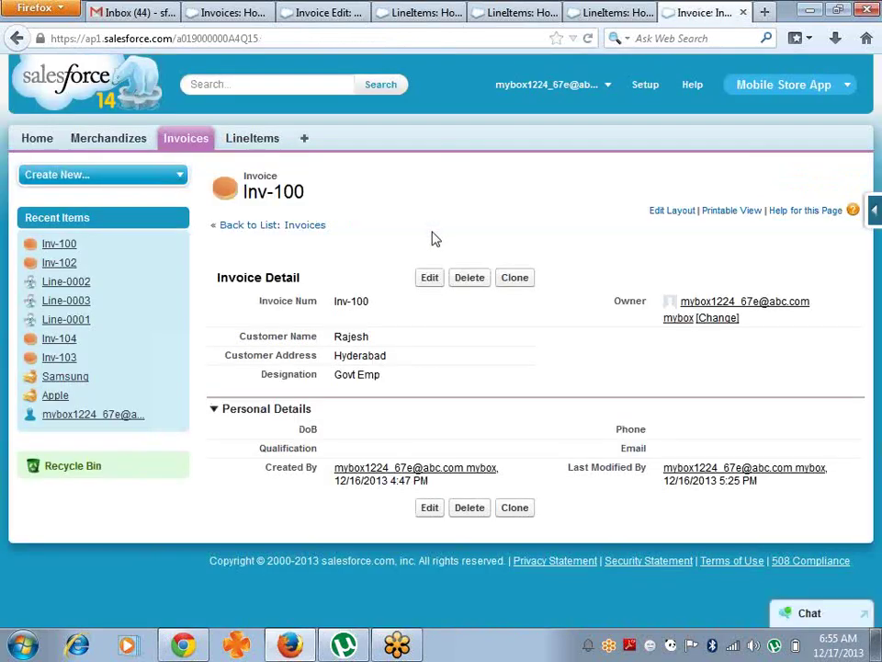
pyautogui.click(188, 140)
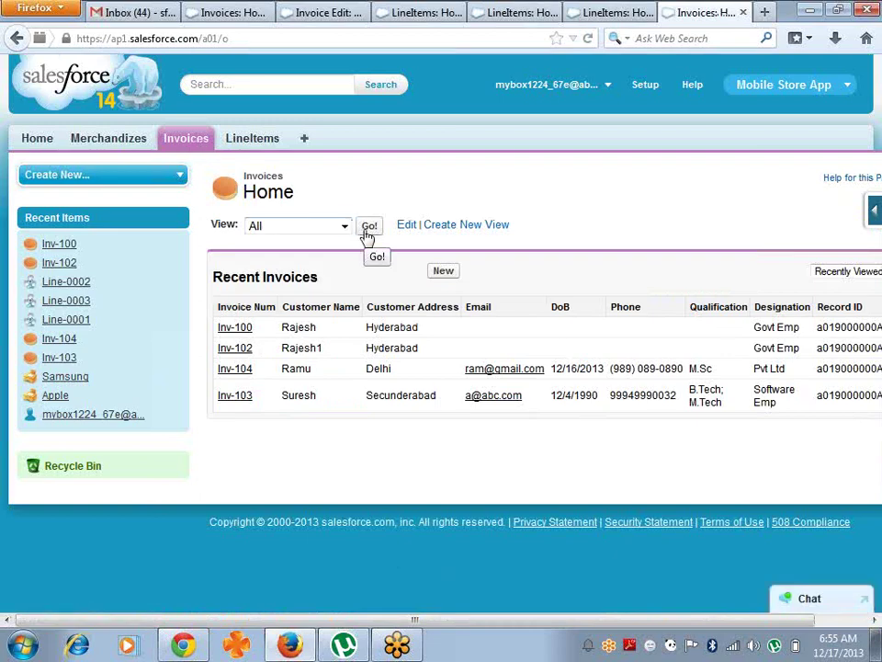
pyautogui.click(368, 233)
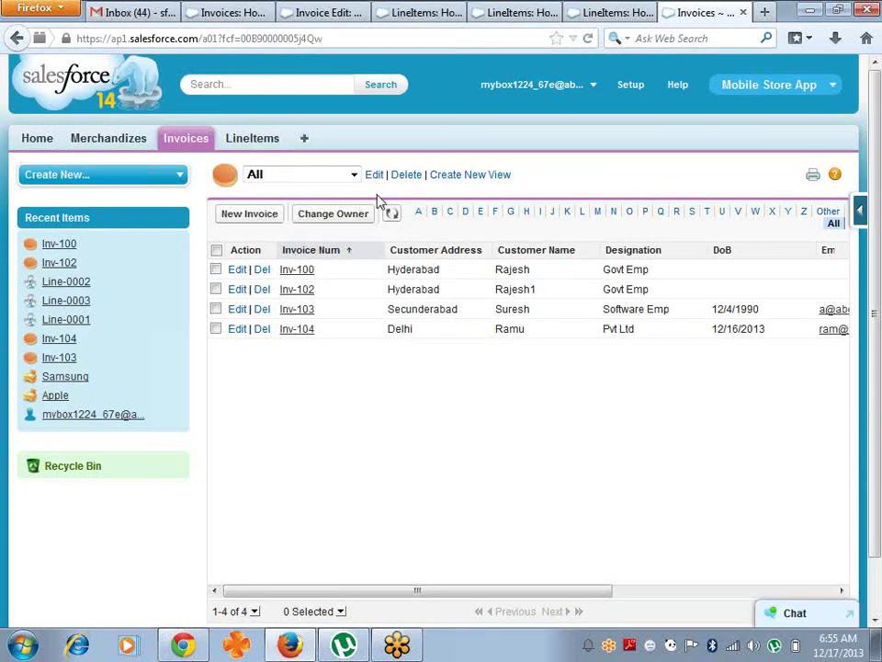
# - Name a new view GovtEmp filtered on Designation equals Govt Emp
pyautogui.click(451, 176)
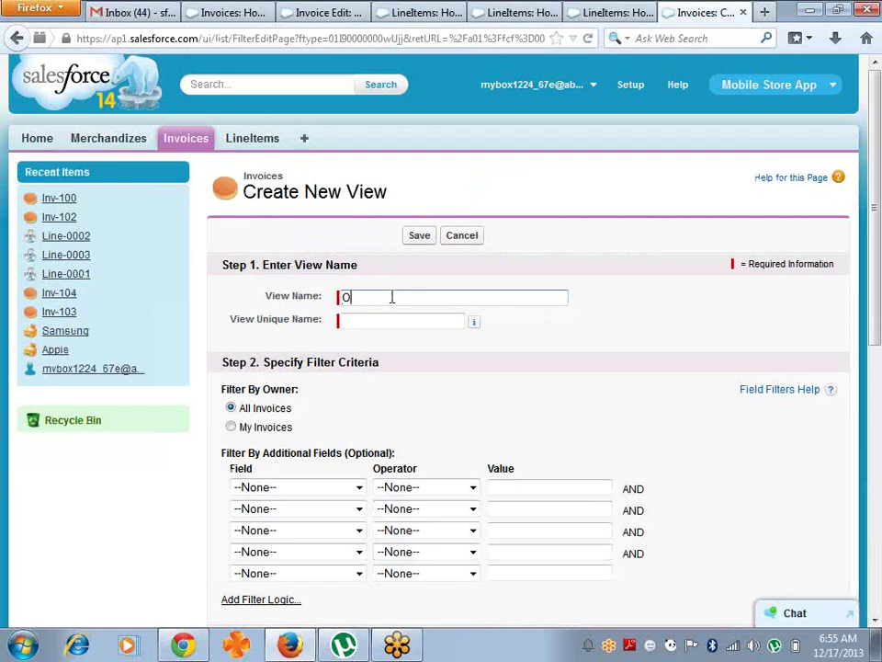
pyautogui.write('GovtEmp')
pyautogui.press('Tab')
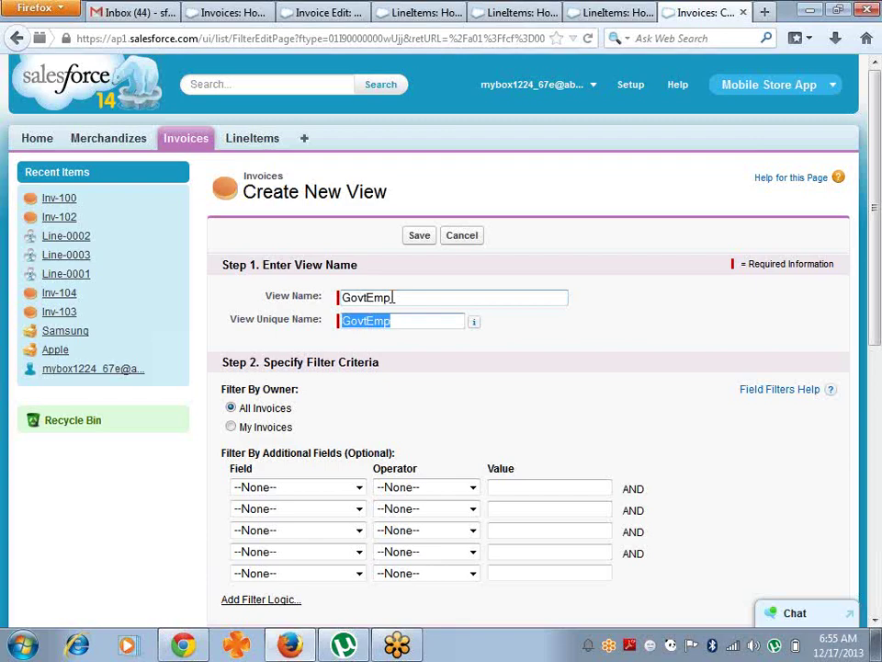
pyautogui.click(359, 488)
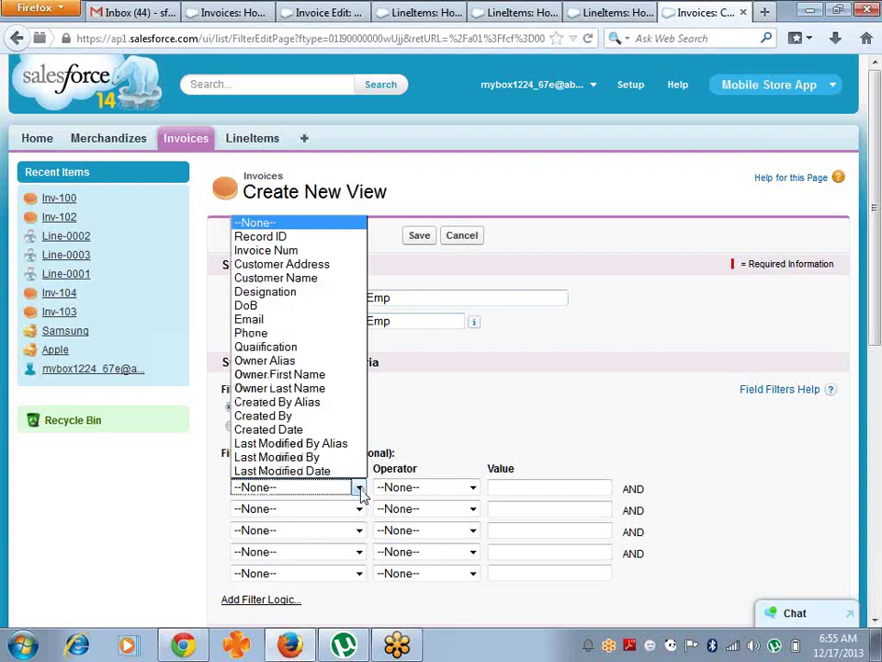
pyautogui.click(305, 296)
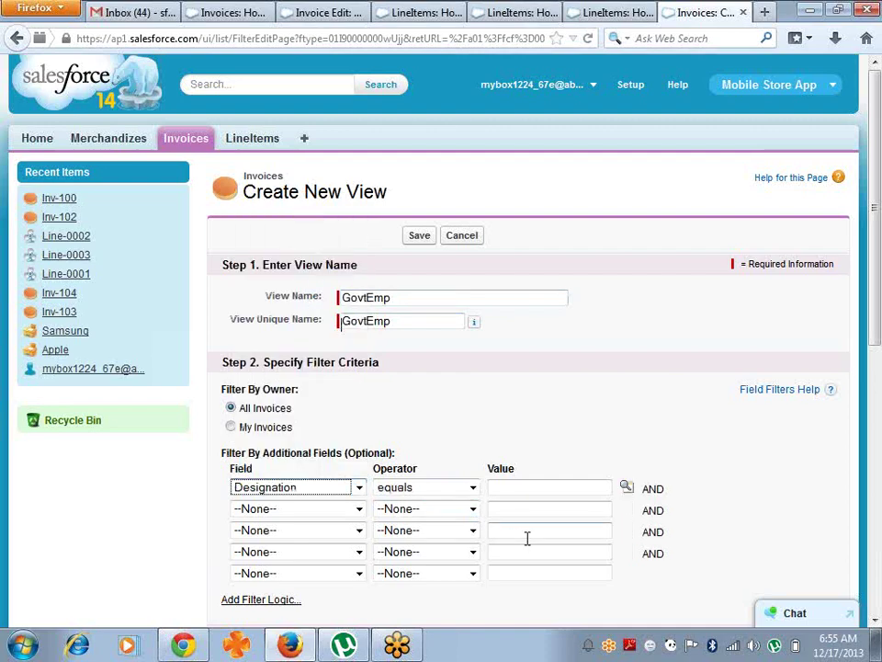
pyautogui.click(627, 492)
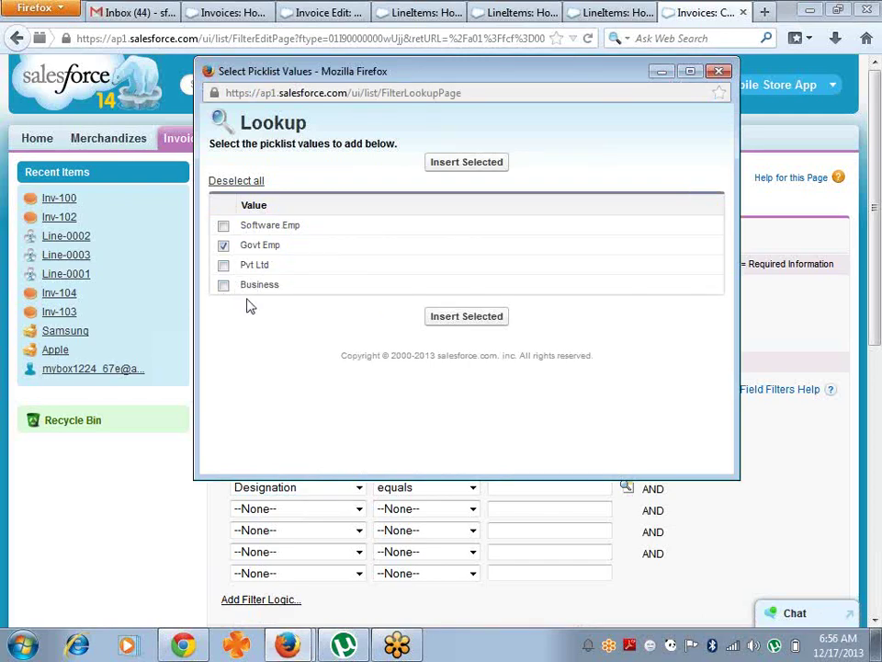
pyautogui.click(435, 316)
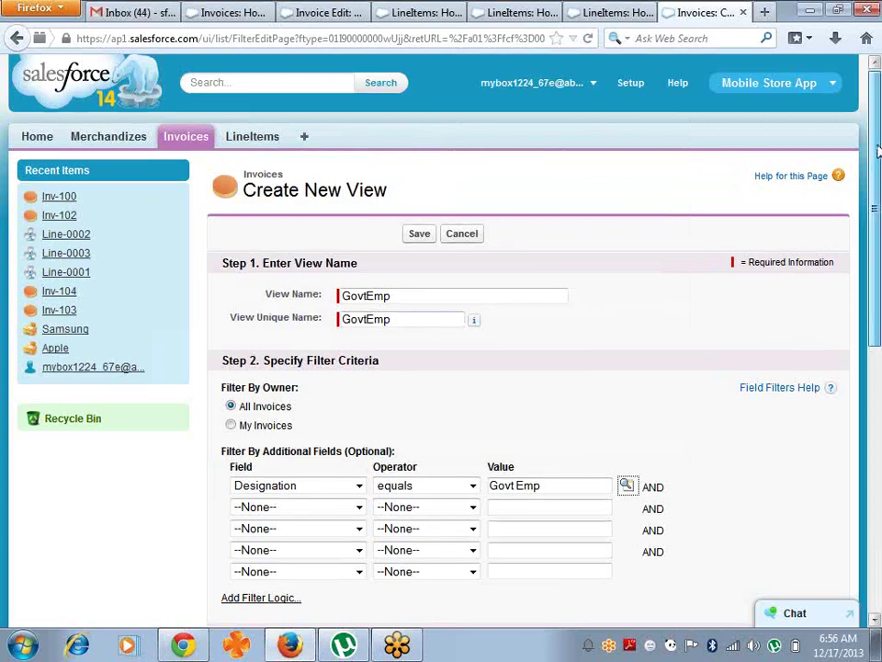
# - Add Customer Address through Phone as columns and save the GovtEmp view
pyautogui.moveTo(880, 151); pyautogui.dragTo(879, 267)
pyautogui.click(286, 466)
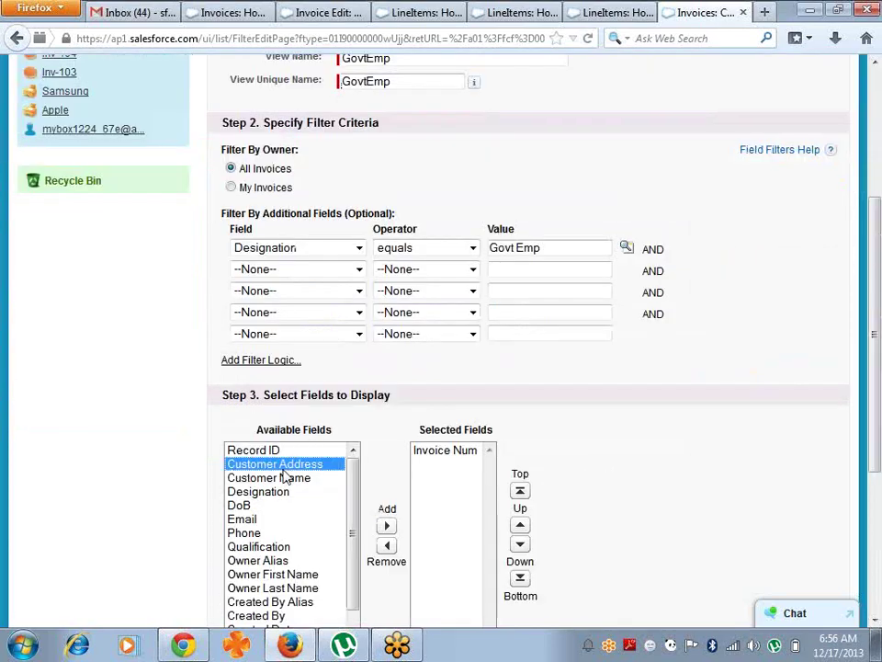
pyautogui.hotkey('shift', 'Down')
pyautogui.hotkey('shift', 'Down')
pyautogui.hotkey('shift', 'Down')
pyautogui.hotkey('shift', 'Down')
pyautogui.hotkey('shift', 'Down')
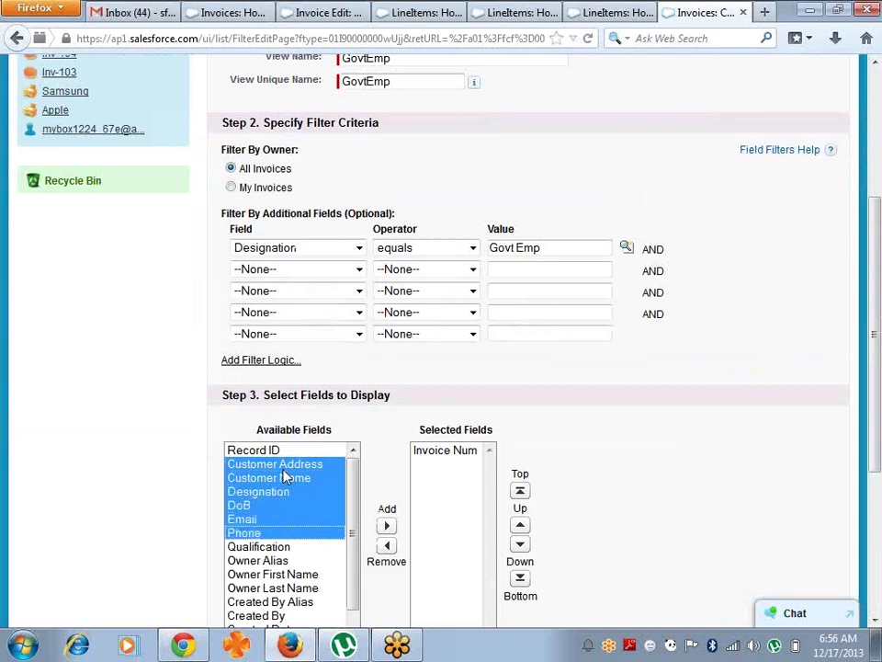
pyautogui.click(387, 526)
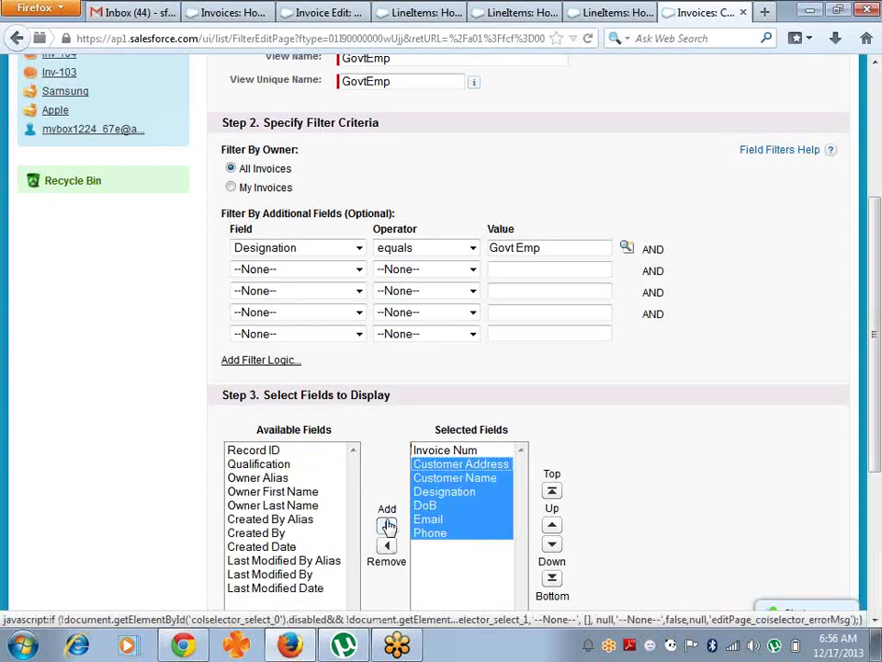
pyautogui.scroll(-5, 880, 271)
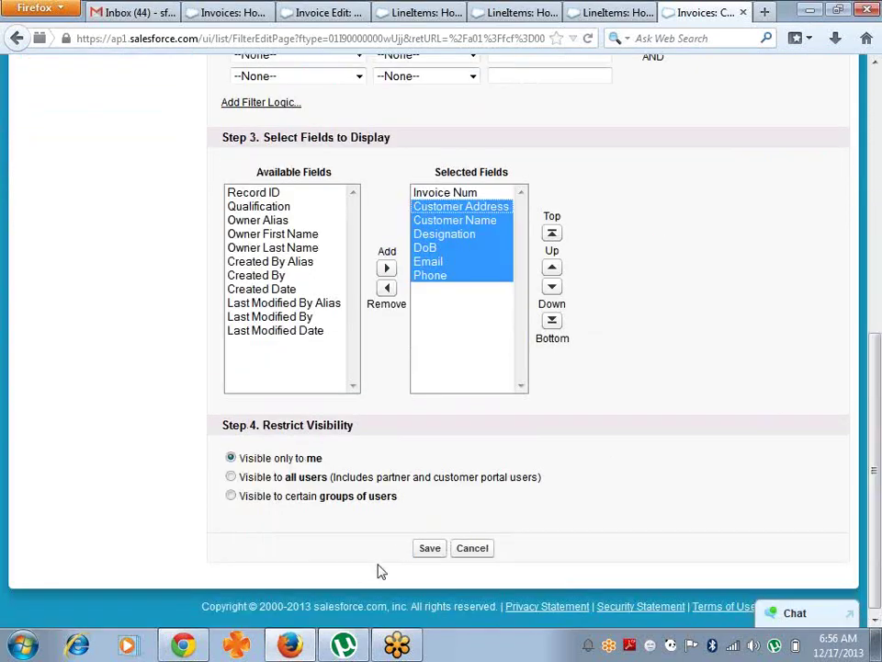
pyautogui.click(423, 549)
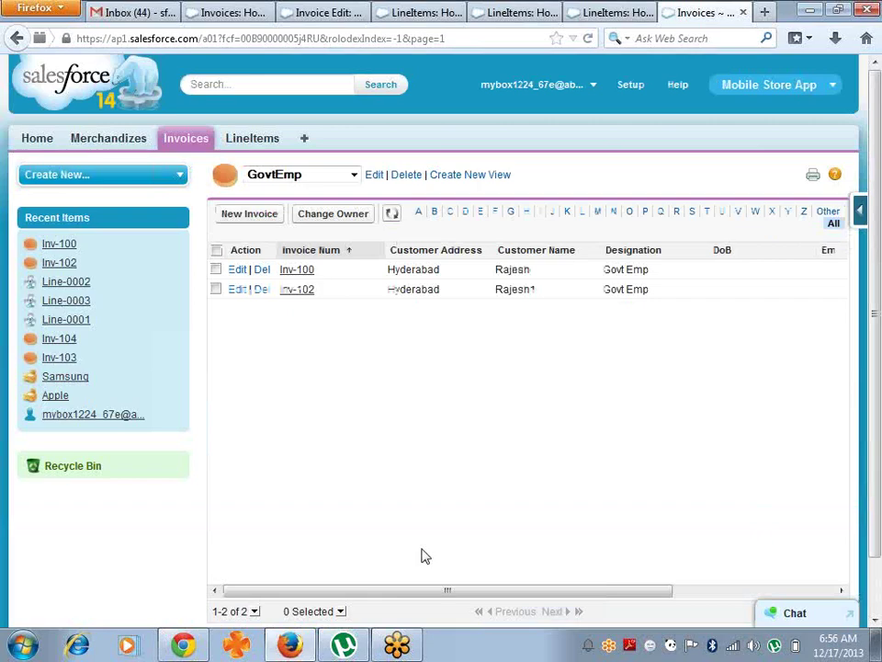
# - Compare the All invoices view with GovtEmp, then go to the LineItems page
pyautogui.click(354, 175)
pyautogui.click(335, 191)
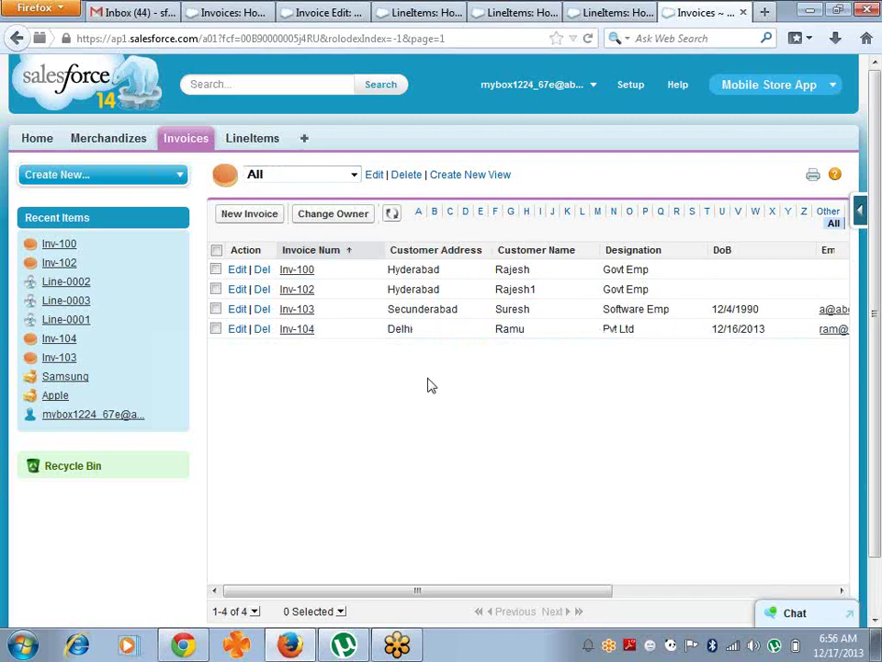
pyautogui.click(356, 180)
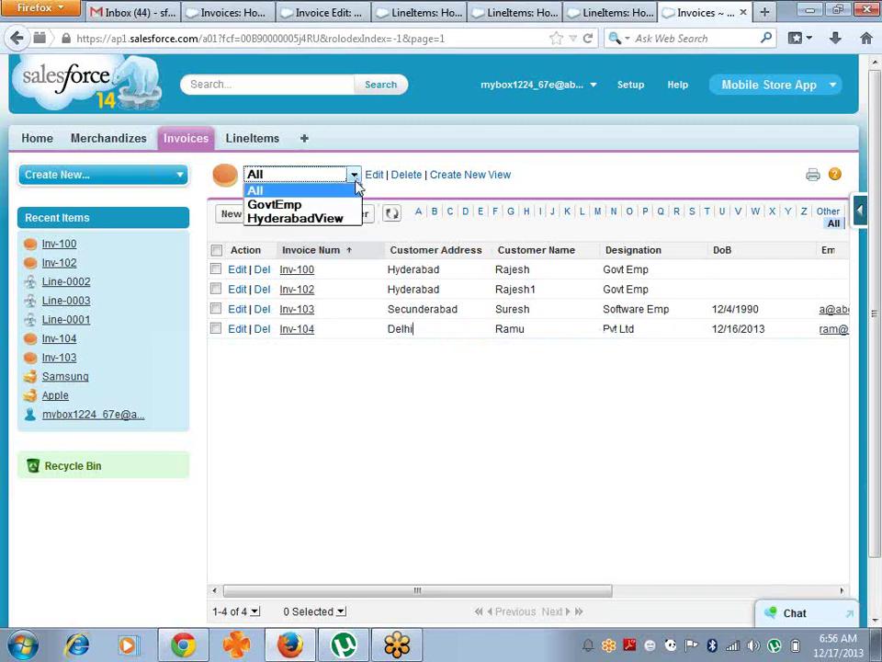
pyautogui.click(345, 204)
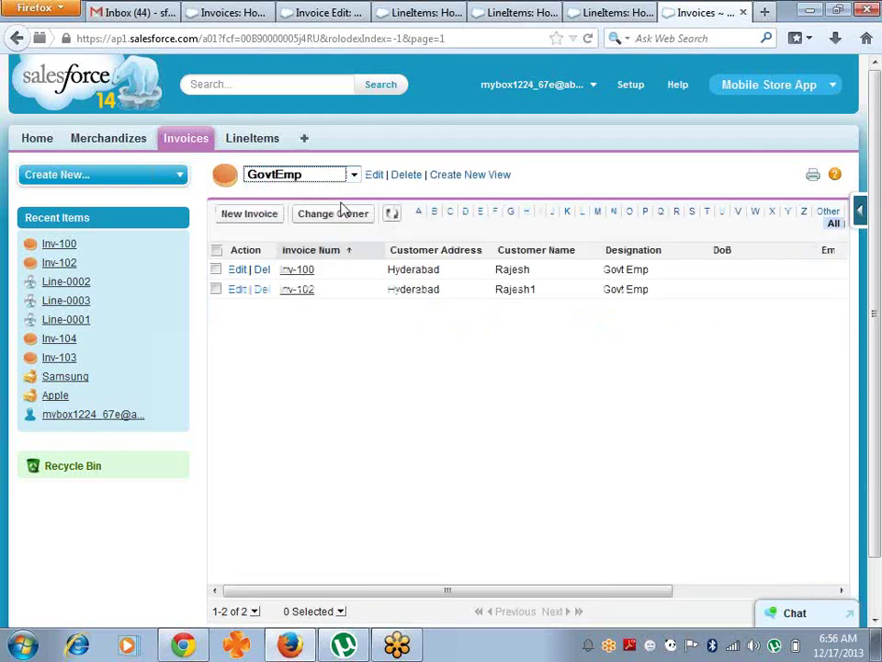
pyautogui.click(246, 140)
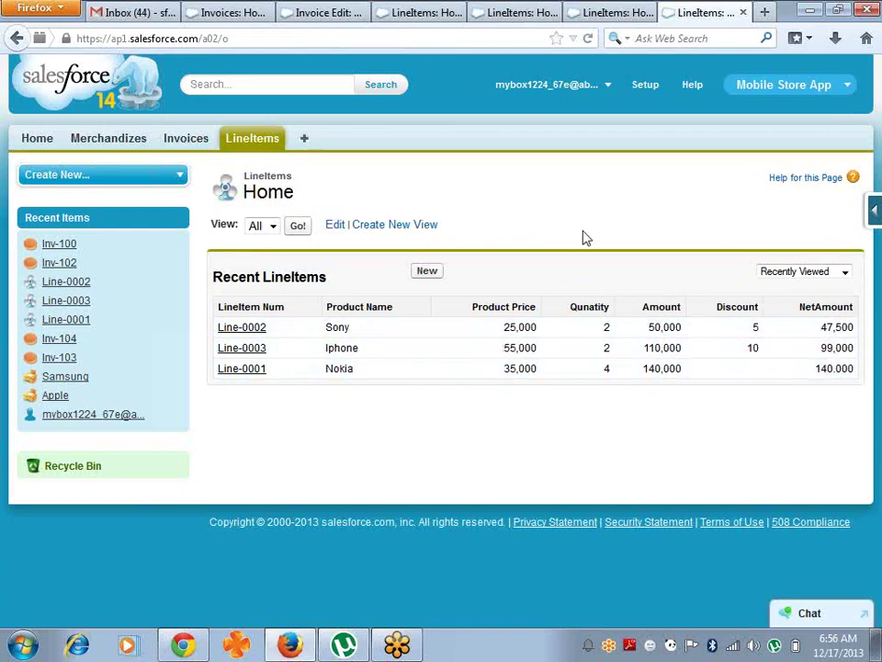
# - Name a new LineItems view 50kView filtered on NetAmount greater or equal 50000
pyautogui.click(377, 232)
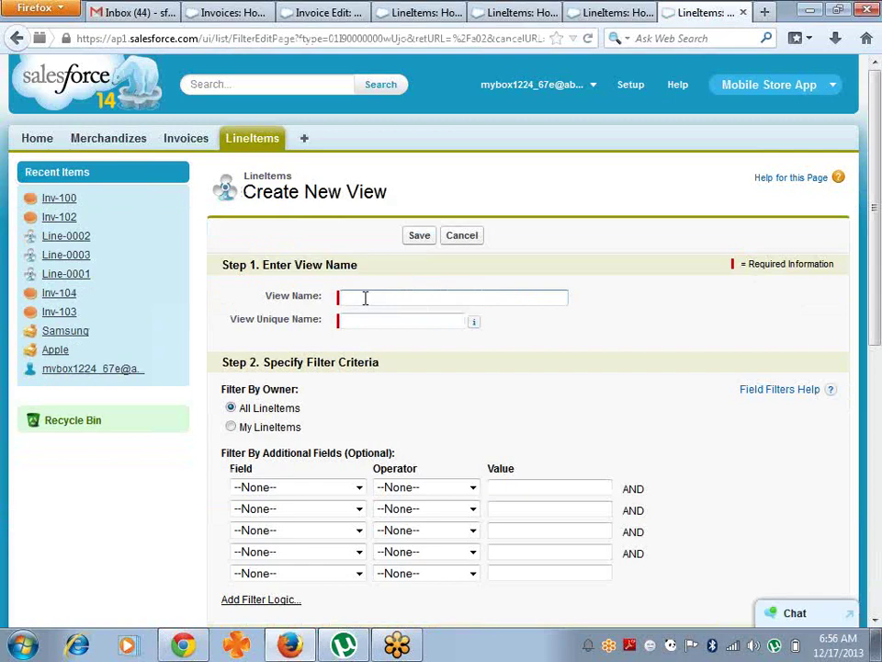
pyautogui.write('k View')
pyautogui.press('Tab')
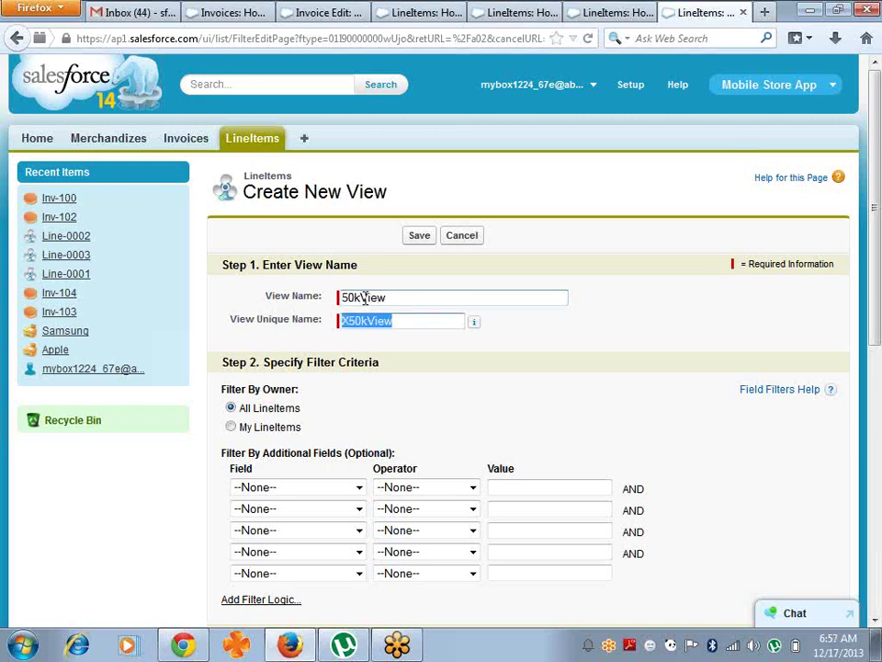
pyautogui.click(350, 325)
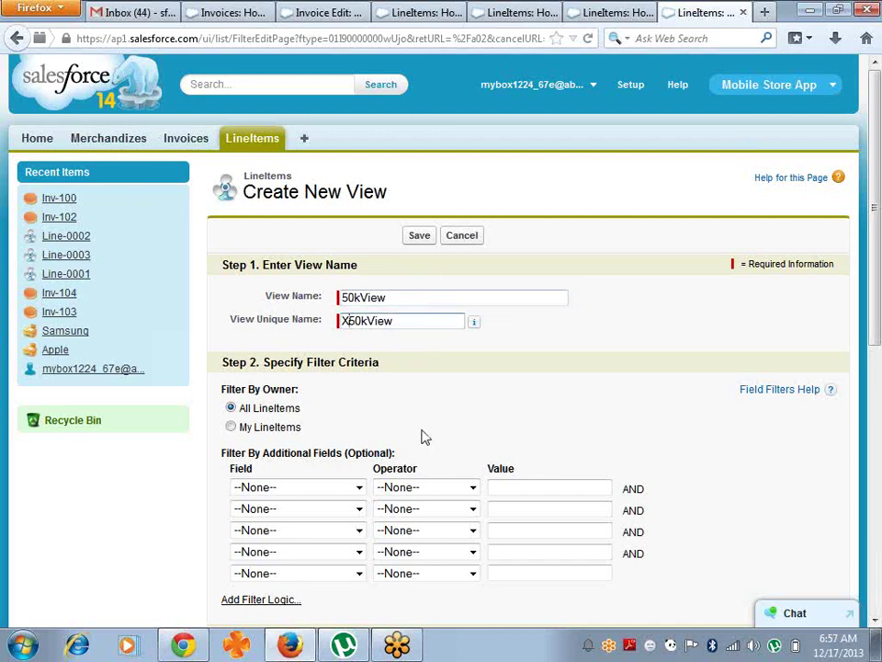
pyautogui.click(358, 488)
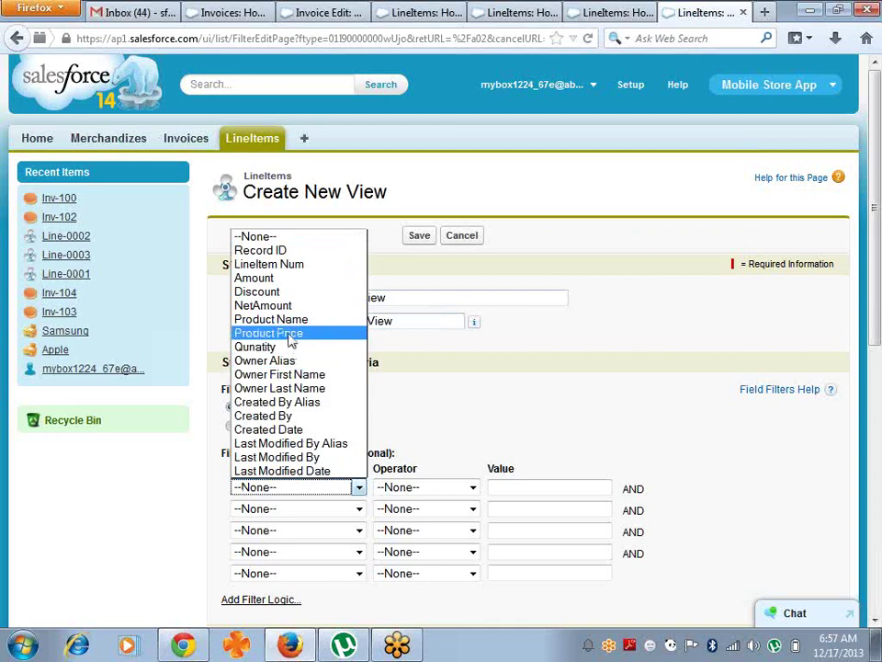
pyautogui.click(296, 306)
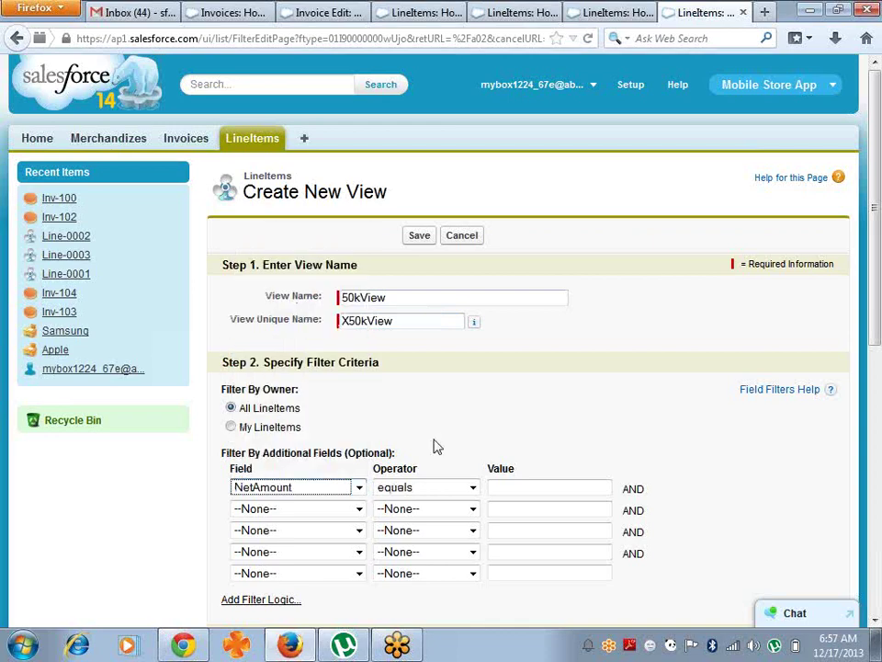
pyautogui.click(473, 490)
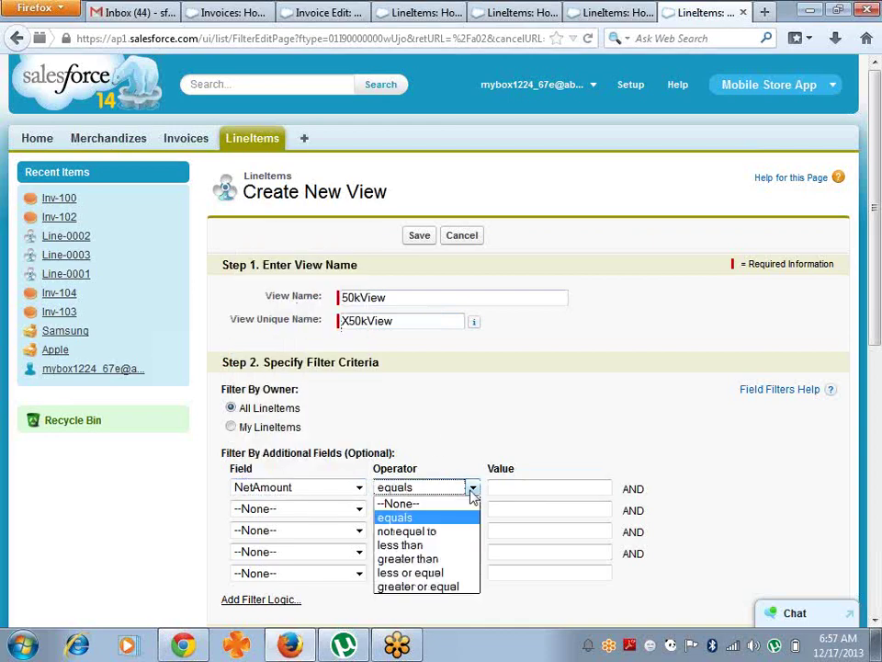
pyautogui.click(448, 587)
pyautogui.click(526, 490)
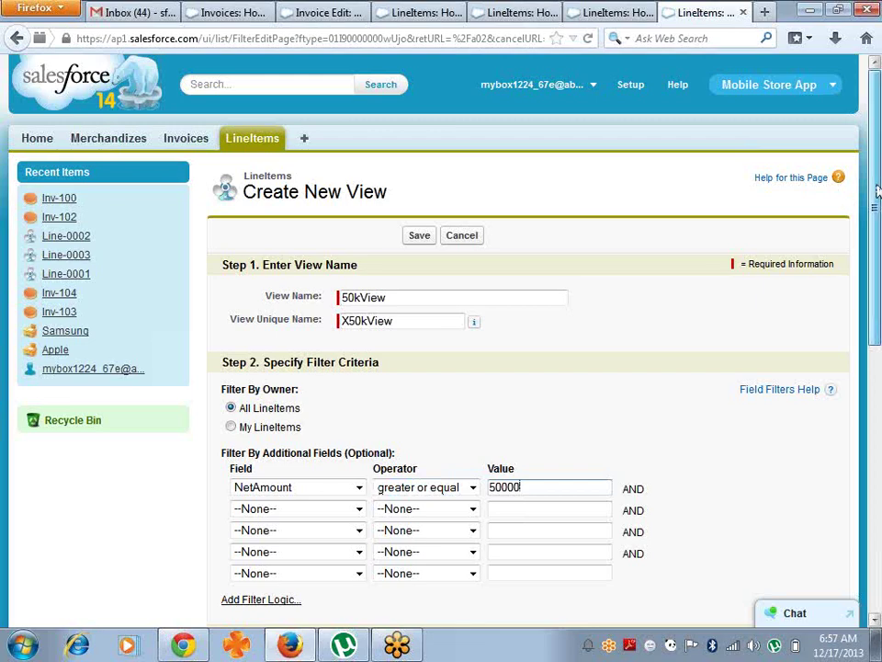
pyautogui.scroll(-5, 340, 430)
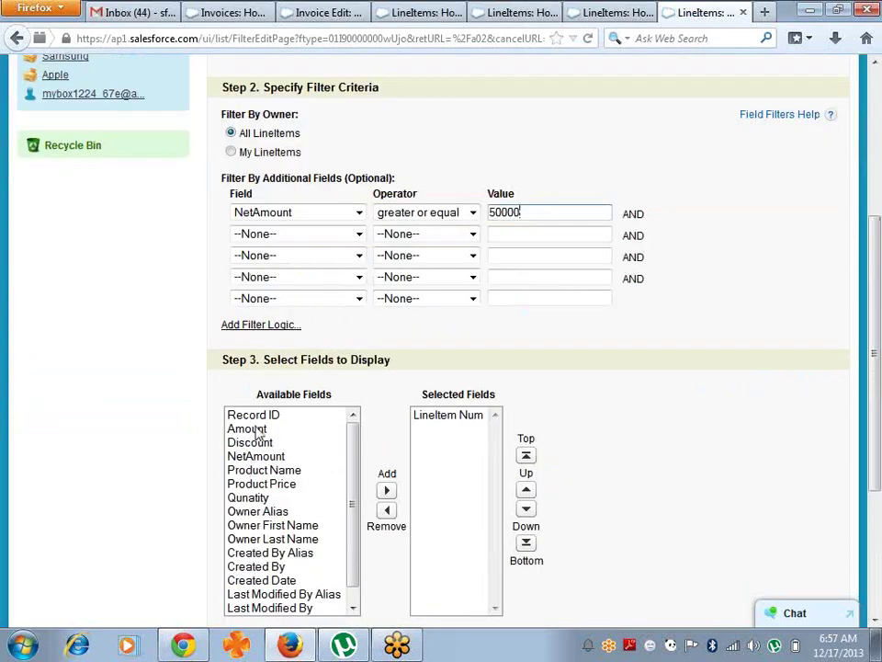
# - Add Amount through Qunatity, excluding Owner Alias, as displayed columns
pyautogui.click(259, 430)
pyautogui.hotkey('shift', 'Down')
pyautogui.hotkey('shift', 'Down')
pyautogui.hotkey('shift', 'Down')
pyautogui.hotkey('shift', 'Down')
pyautogui.hotkey('shift', 'Down')
pyautogui.hotkey('shift', 'Down')
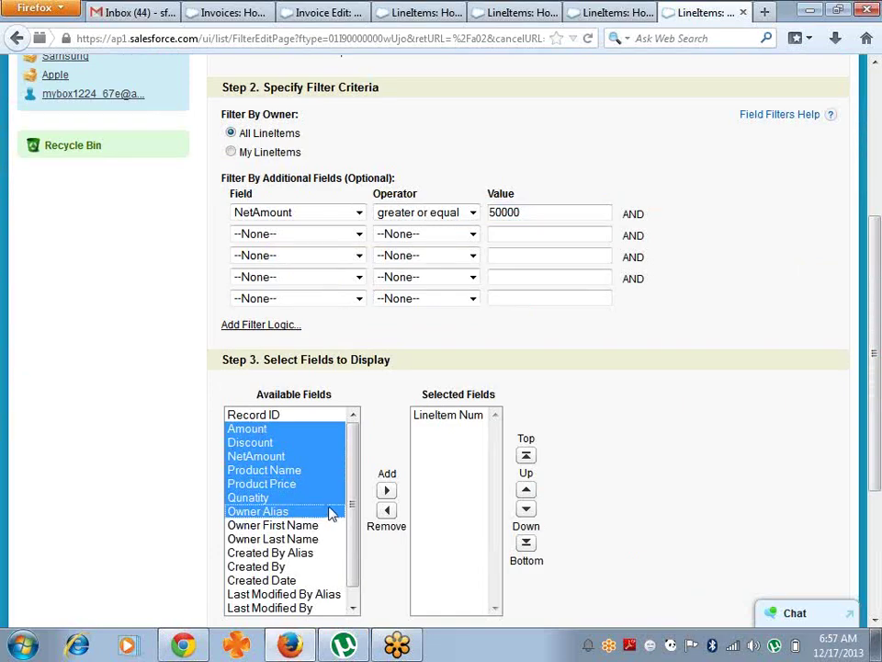
pyautogui.hotkey('shift', 'Up')
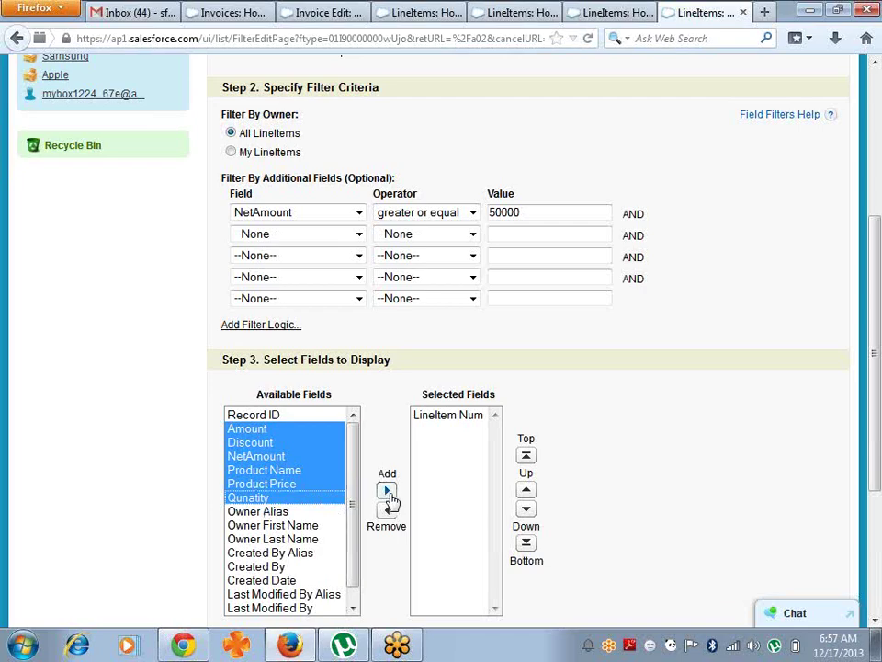
pyautogui.click(387, 491)
# - Reorder columns so LineItem Num comes first and NetAmount last
pyautogui.click(465, 476)
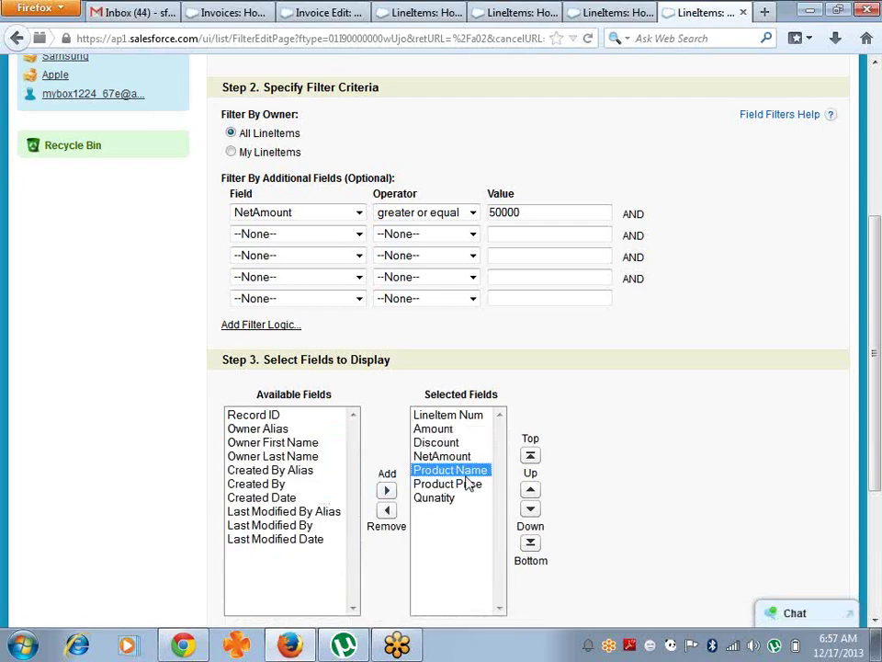
pyautogui.keyDown('shift'); pyautogui.click(466, 481); pyautogui.keyUp('shift')
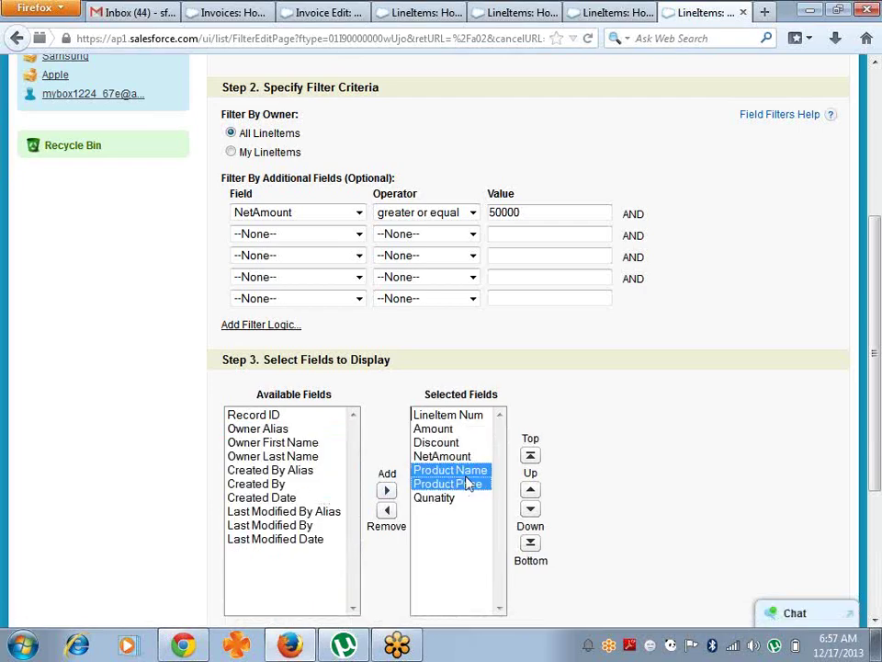
pyautogui.click(531, 456)
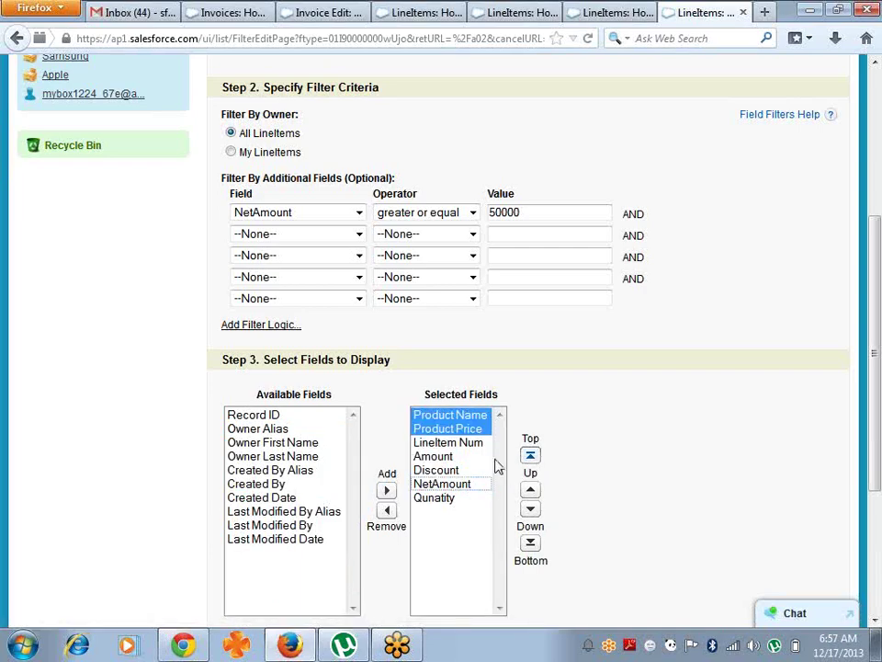
pyautogui.click(465, 444)
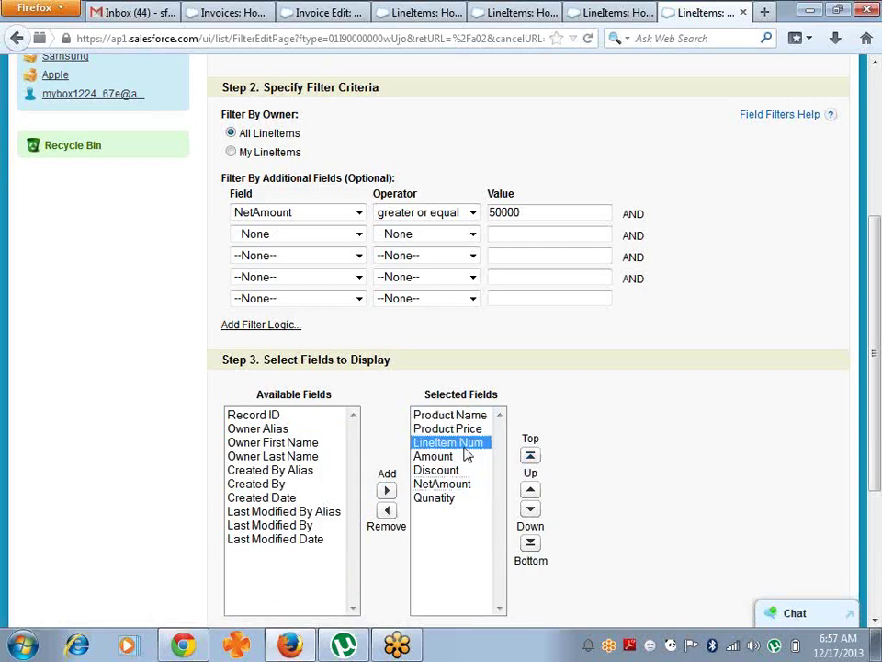
pyautogui.click(530, 456)
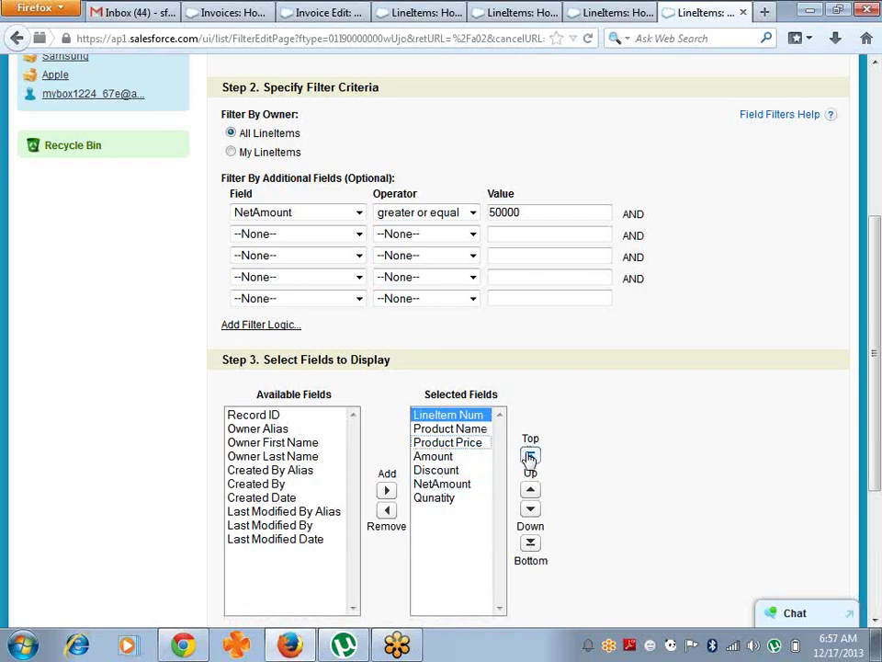
pyautogui.click(434, 497)
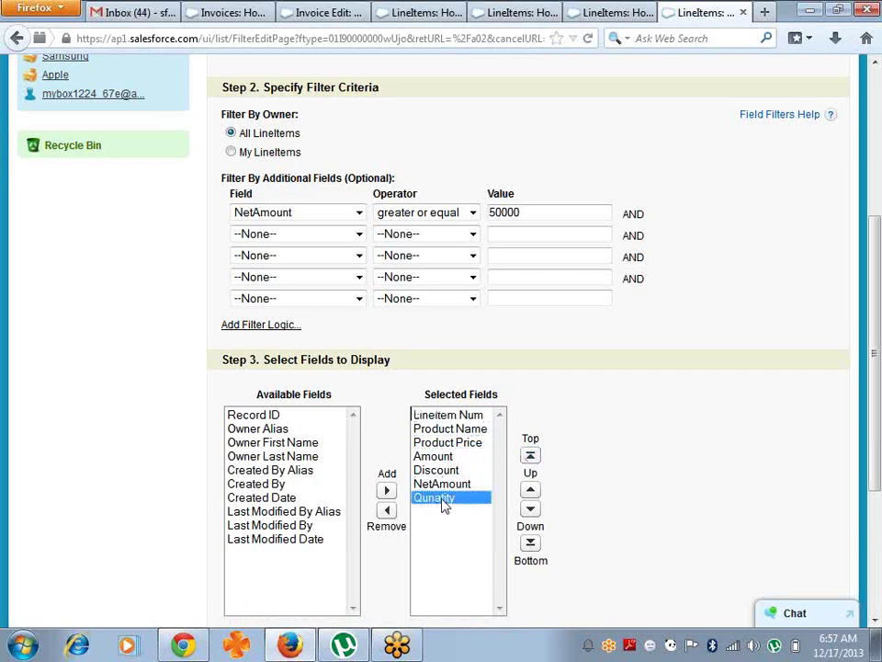
pyautogui.keyDown('shift'); pyautogui.click(442, 484); pyautogui.keyUp('shift')
pyautogui.click(531, 490)
pyautogui.click(531, 490)
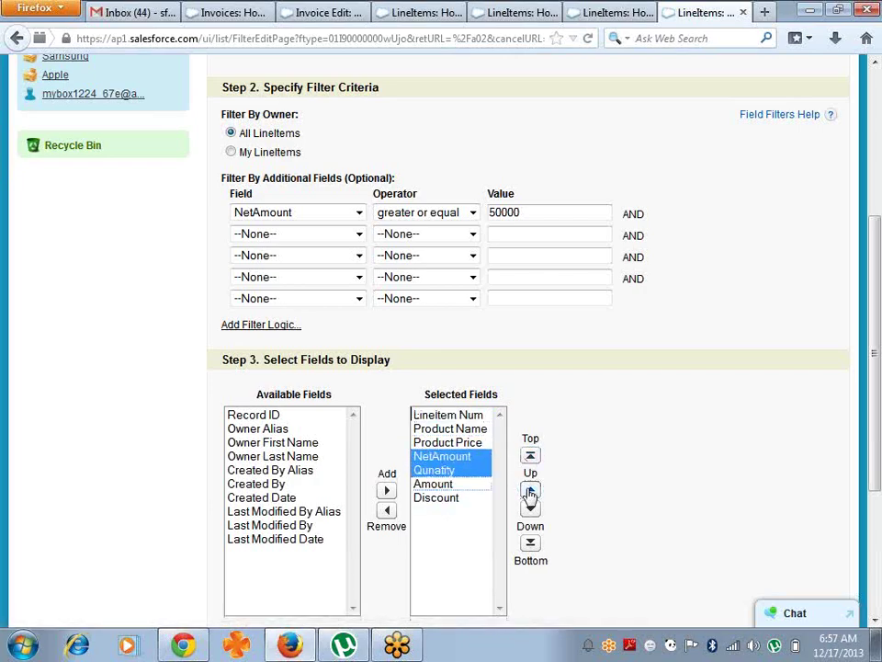
pyautogui.click(441, 497)
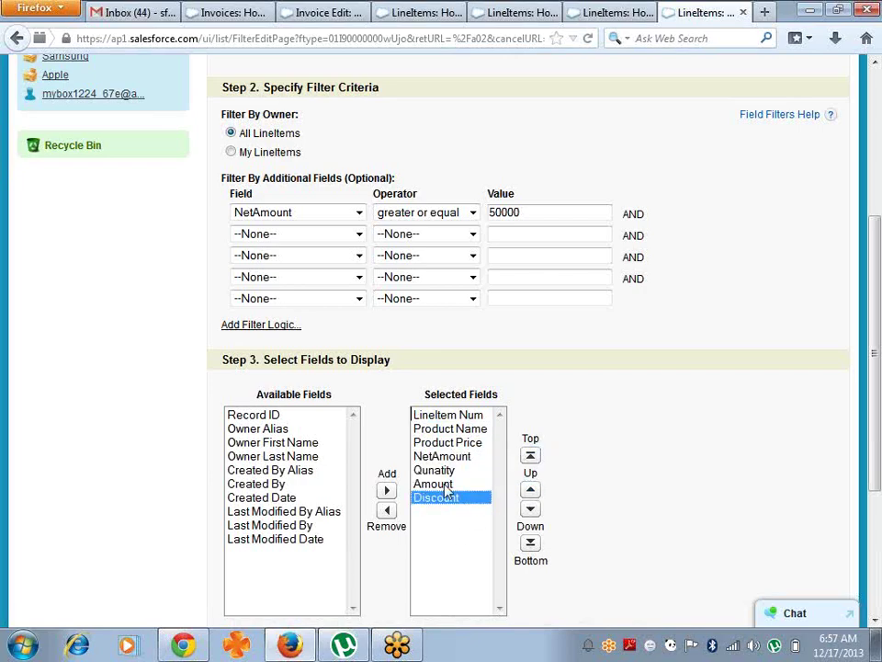
pyautogui.click(458, 459)
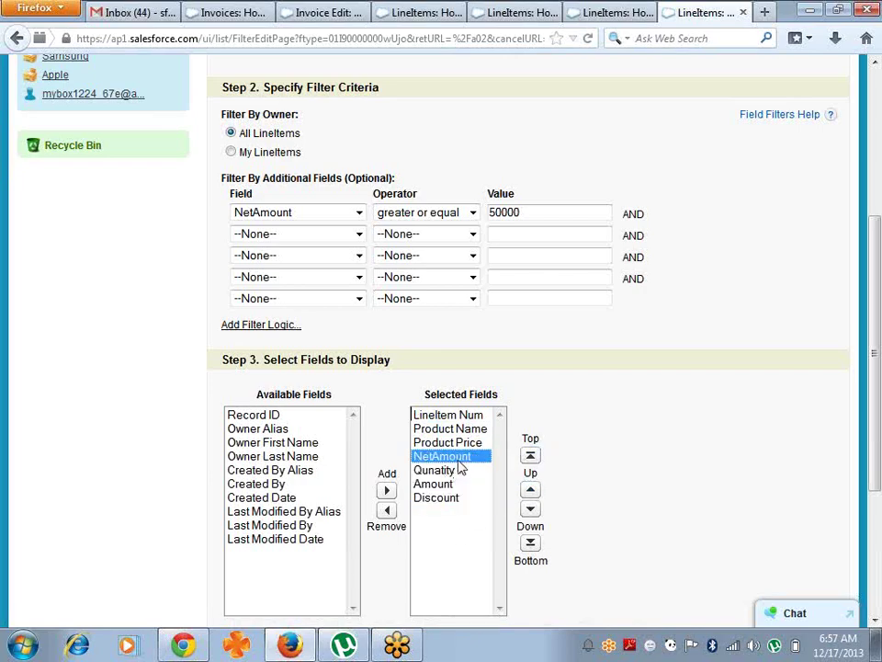
pyautogui.click(531, 542)
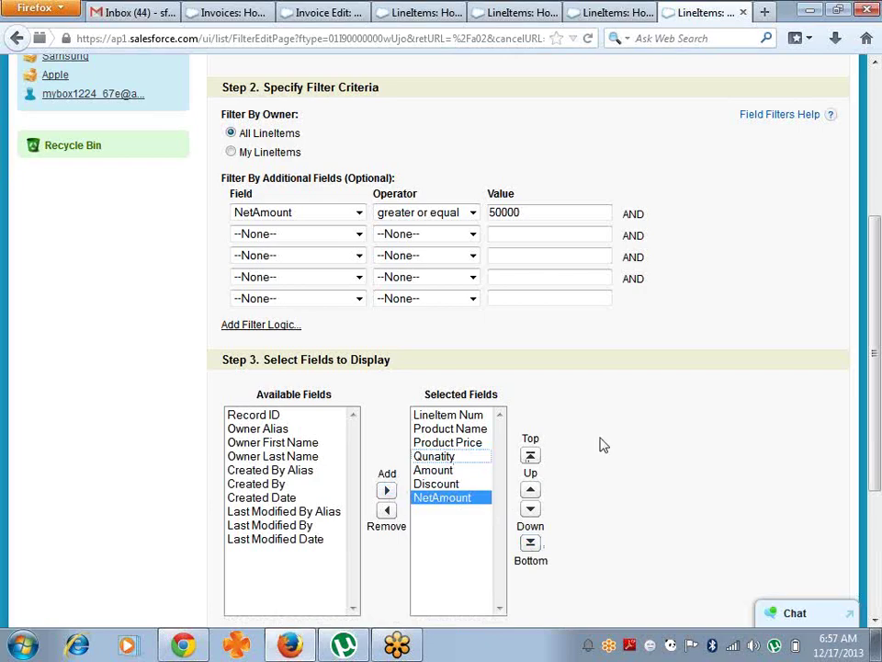
pyautogui.moveTo(874, 233); pyautogui.dragTo(874, 350)
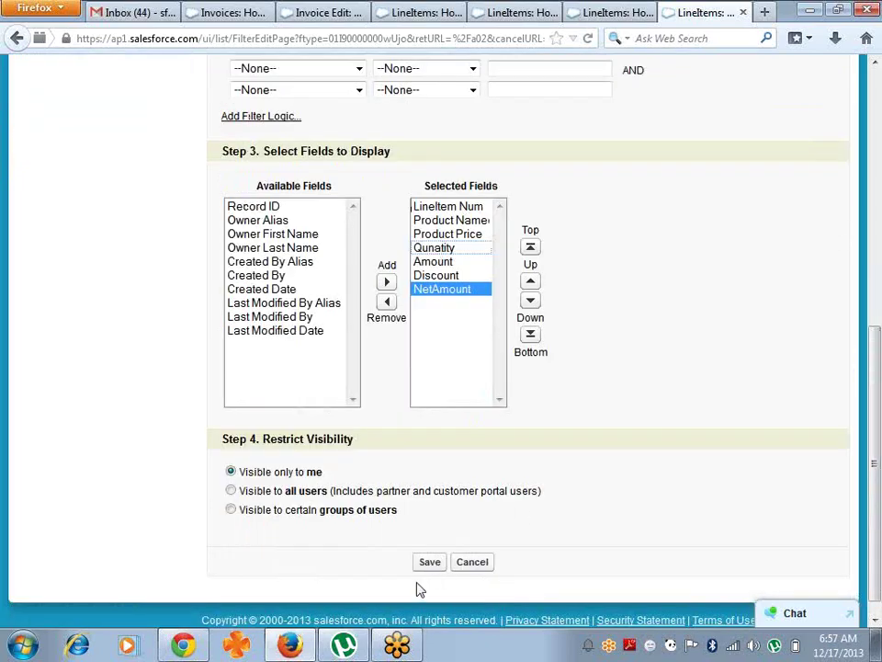
# - Save 50kView, recheck and resave its settings, then scroll to view the Nokia and Iphone rows
pyautogui.click(425, 566)
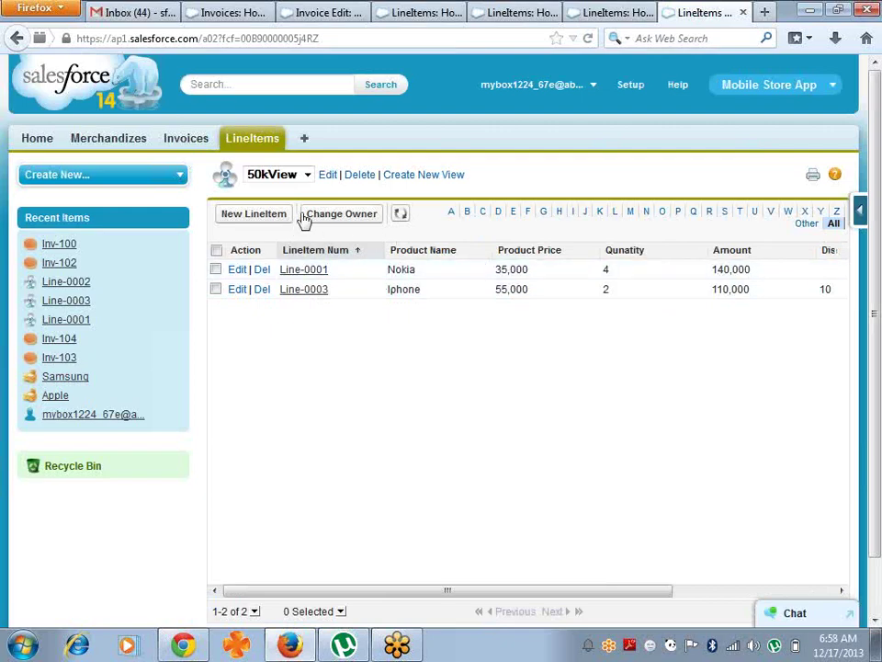
pyautogui.click(329, 175)
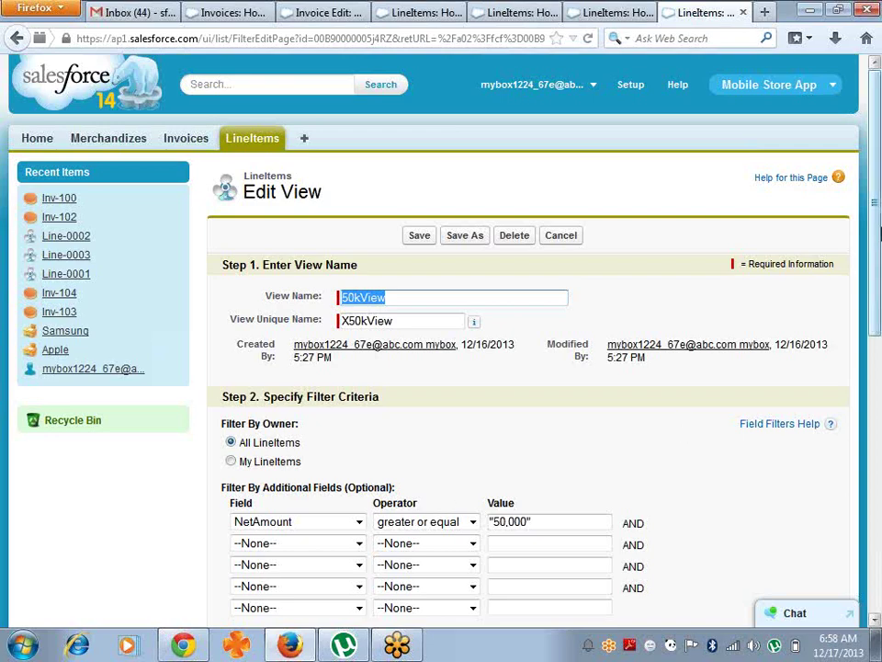
pyautogui.scroll(-5, 873, 232)
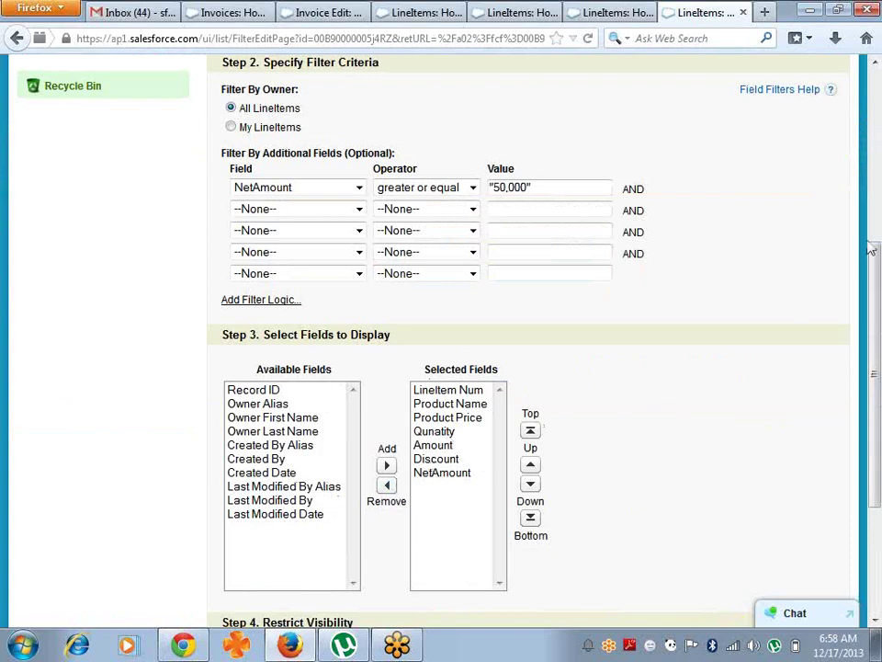
pyautogui.moveTo(877, 258); pyautogui.dragTo(879, 366)
pyautogui.click(429, 542)
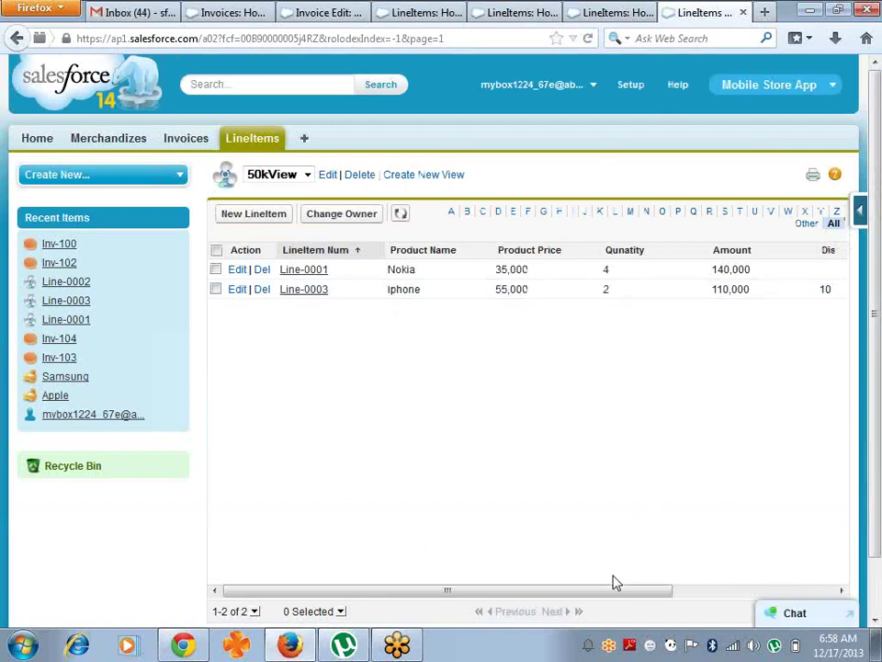
pyautogui.moveTo(615, 590); pyautogui.dragTo(488, 532)
# - Create a Samsung line item priced 35,000, quantity 5, discount 10, then return to LineItems home
pyautogui.click(262, 143)
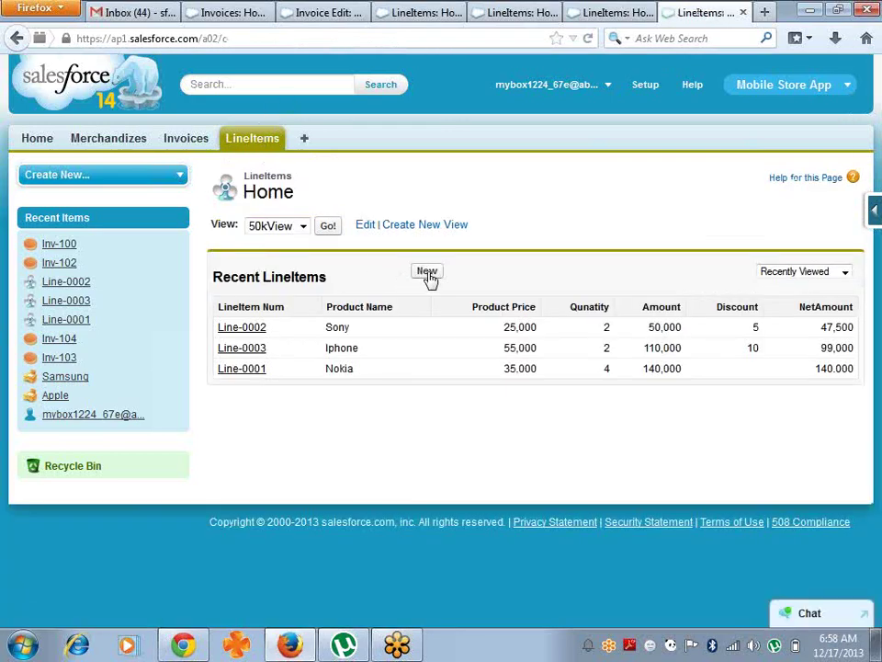
pyautogui.click(428, 274)
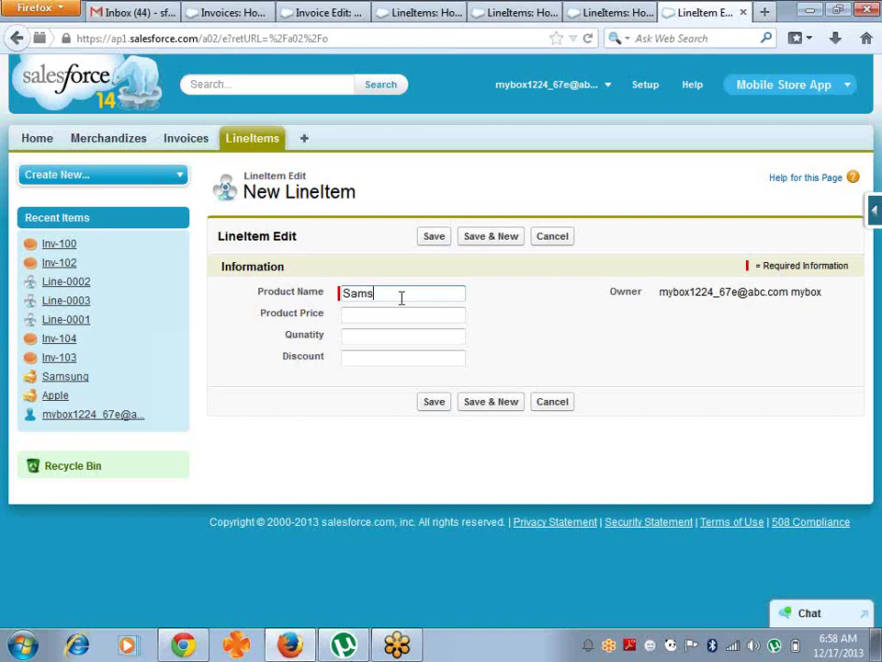
pyautogui.press('Tab')
pyautogui.press('Tab')
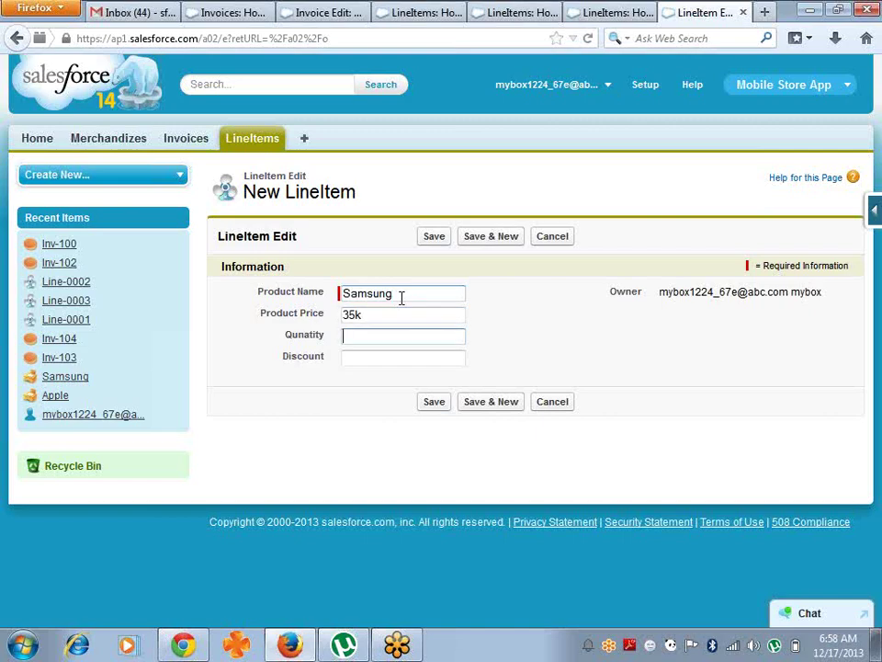
pyautogui.write('5')
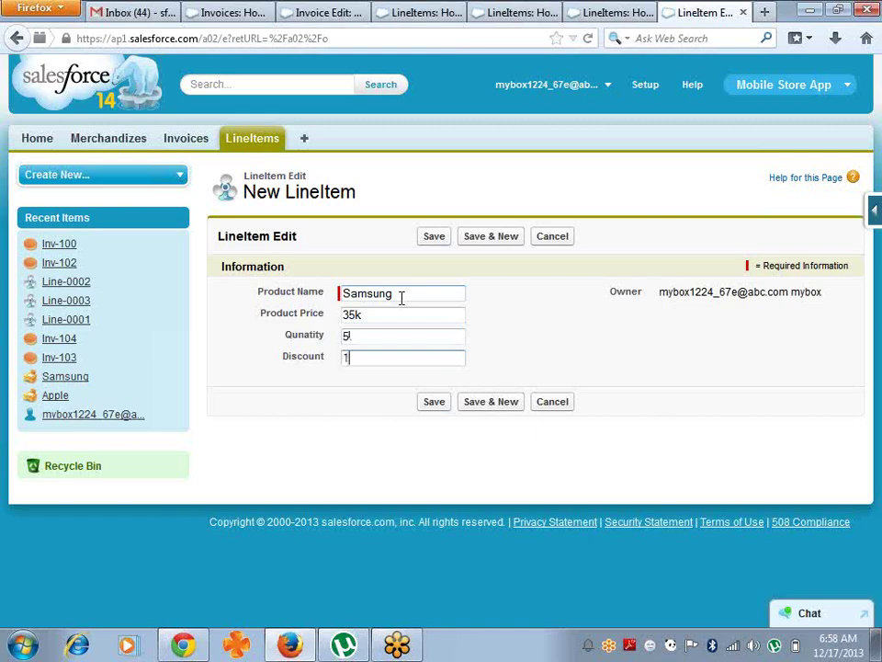
pyautogui.write('10')
pyautogui.press('Return')
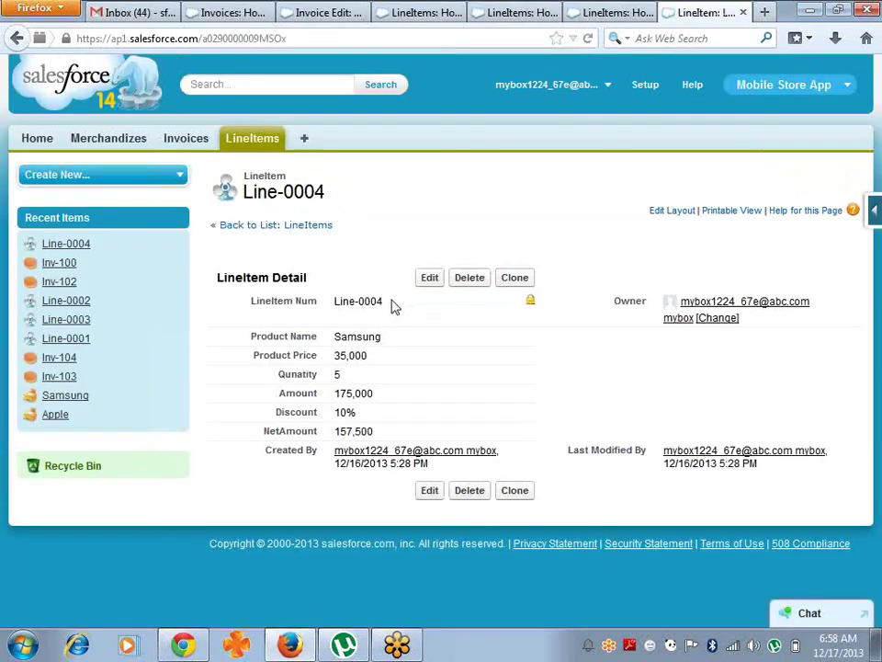
pyautogui.click(237, 145)
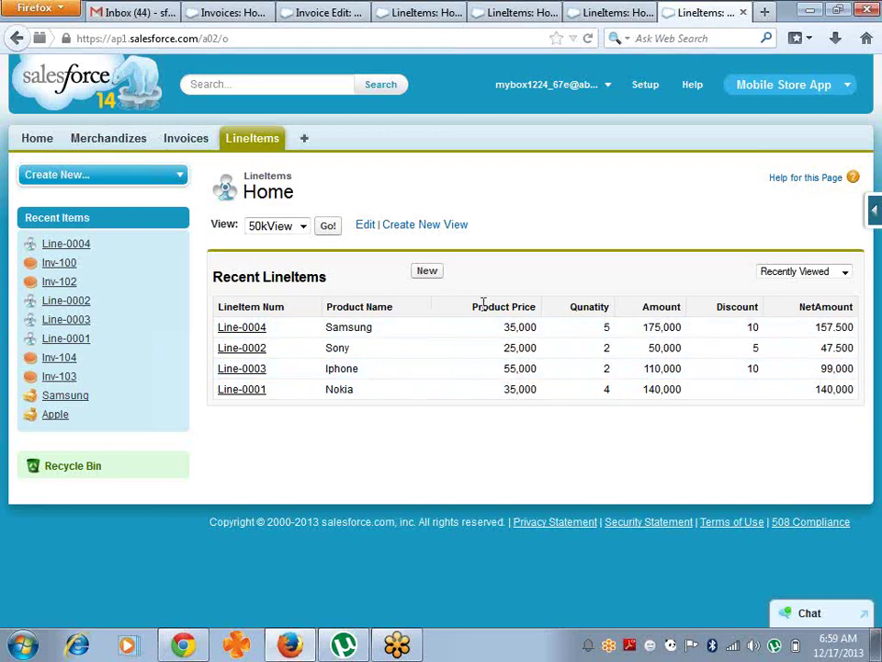
# - Display the 50kView list and change Nokia's quantity inline to 7
pyautogui.click(328, 227)
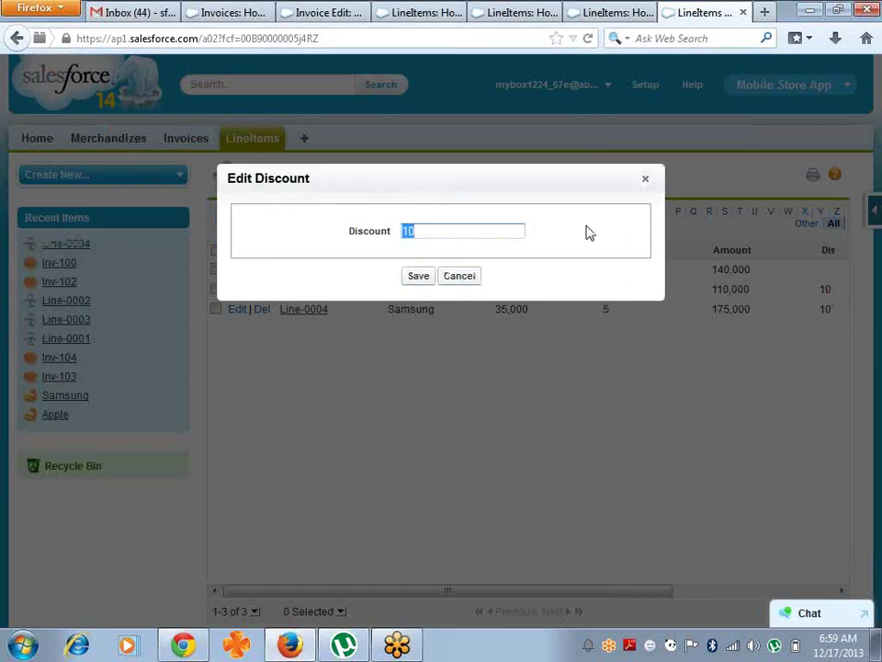
pyautogui.click(646, 182)
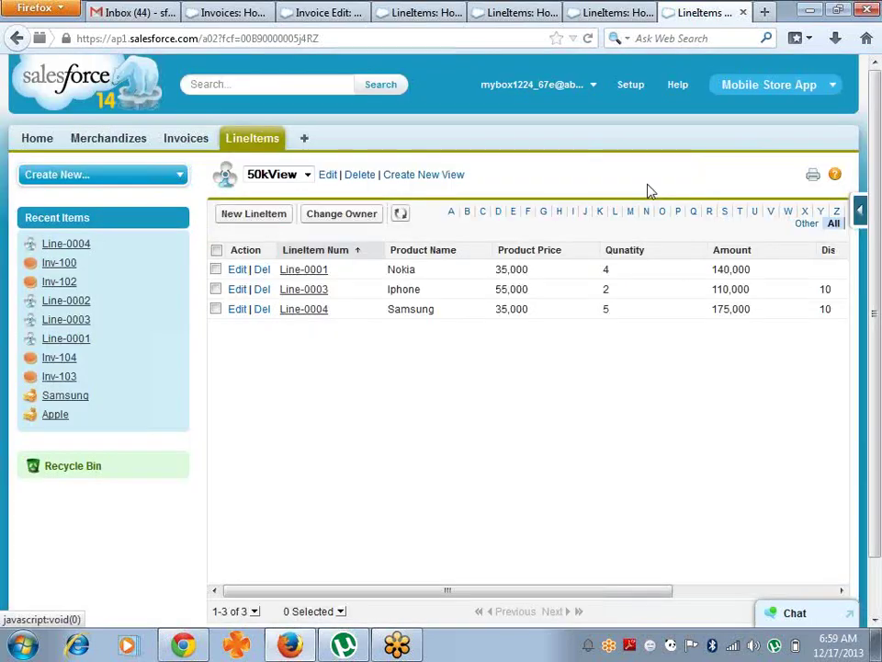
pyautogui.click(842, 591)
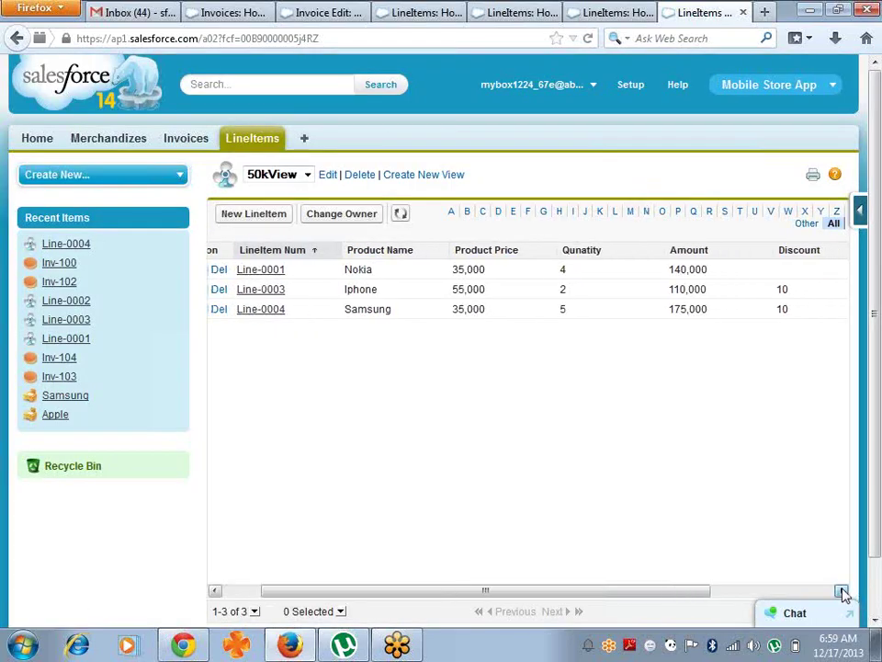
pyautogui.doubleClick(676, 274)
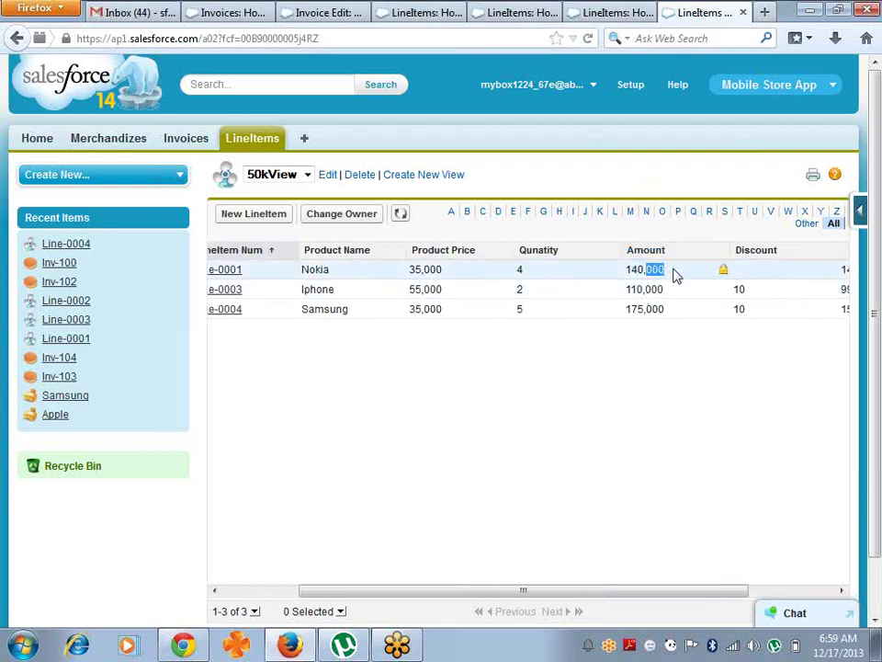
pyautogui.doubleClick(556, 274)
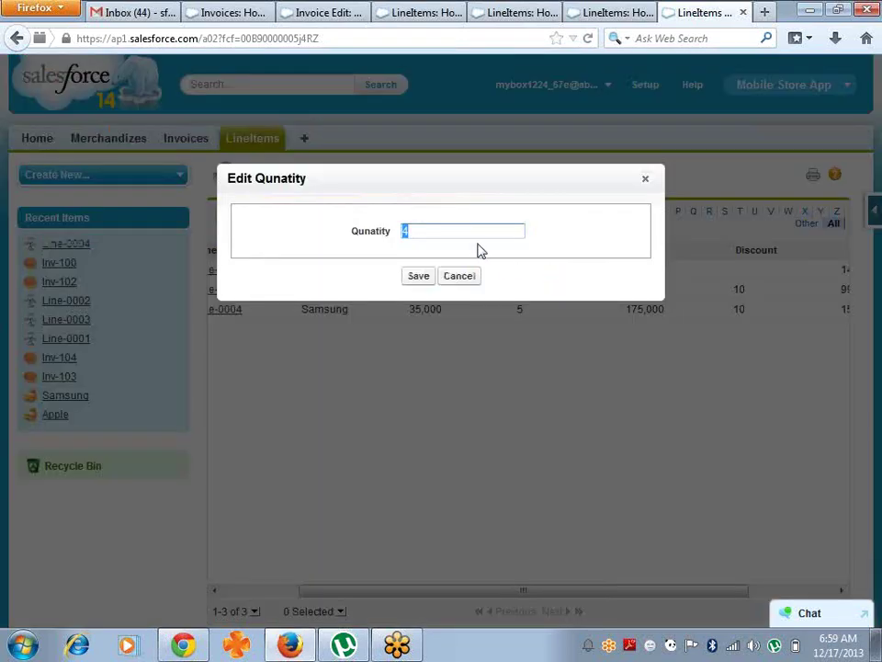
pyautogui.write('7')
pyautogui.press('Return')
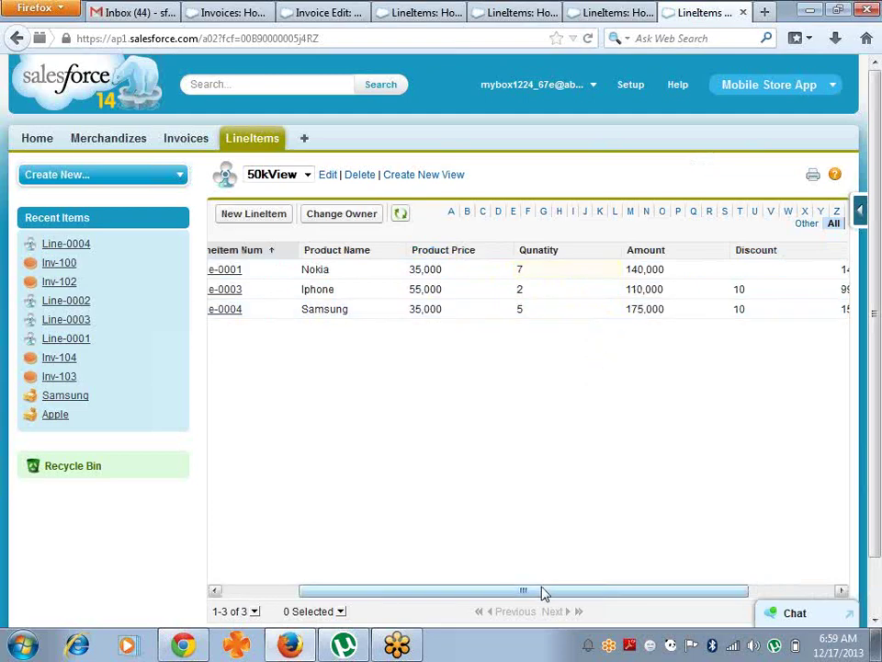
# - Change Samsung's quantity inline from 5 to 7
pyautogui.moveTo(542, 593); pyautogui.dragTo(696, 623)
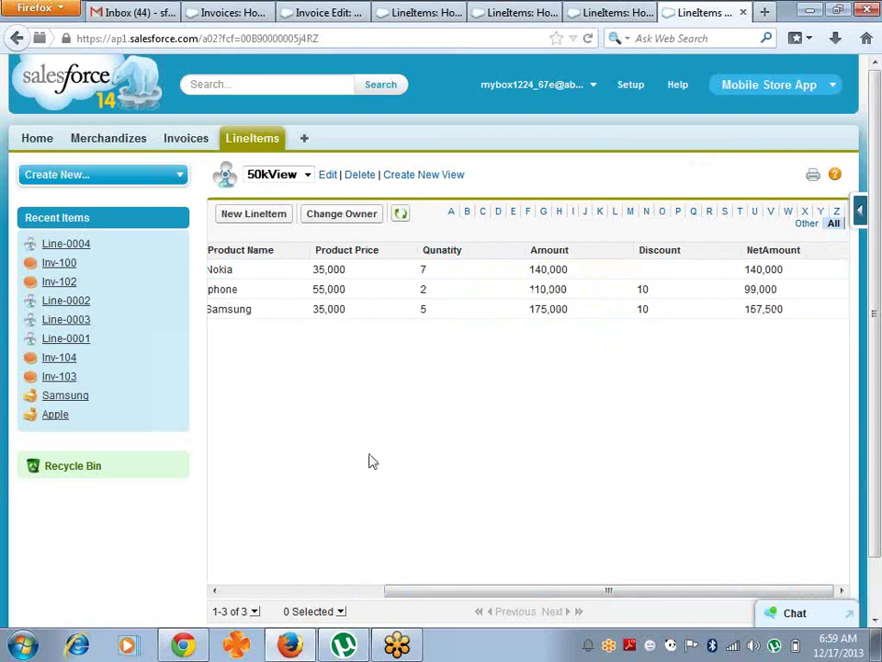
pyautogui.doubleClick(444, 313)
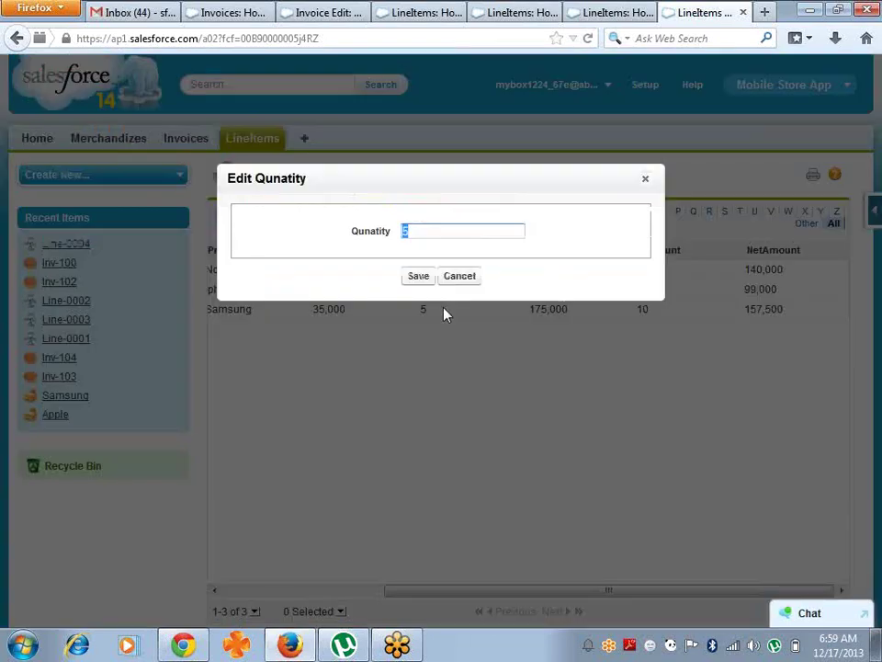
pyautogui.press('BackSpace')
pyautogui.write('7')
pyautogui.press('Return')
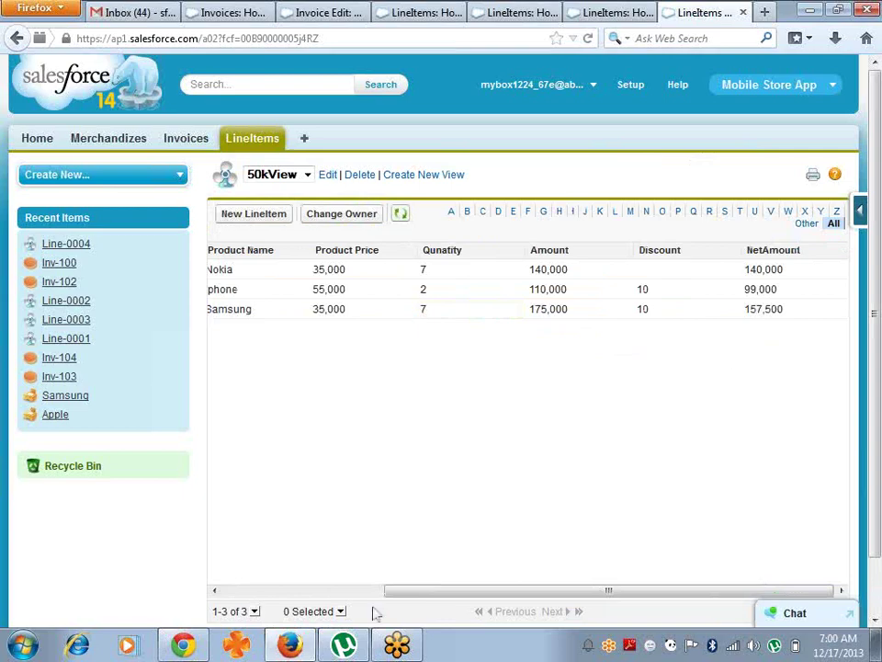
pyautogui.moveTo(414, 599); pyautogui.dragTo(254, 598)
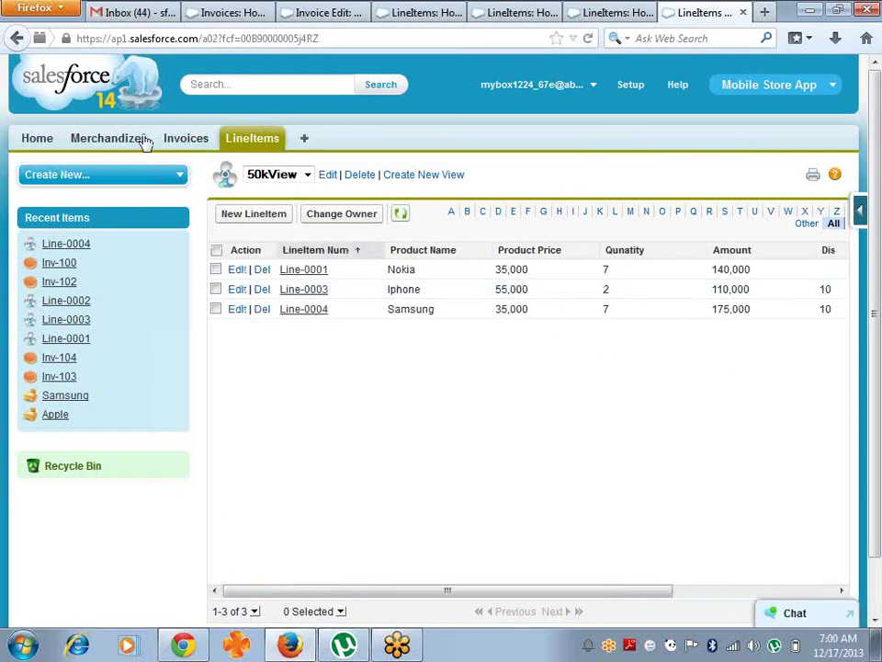
# - Start new invoice and line item records, abandoning both, and end on LineItems home
pyautogui.click(181, 139)
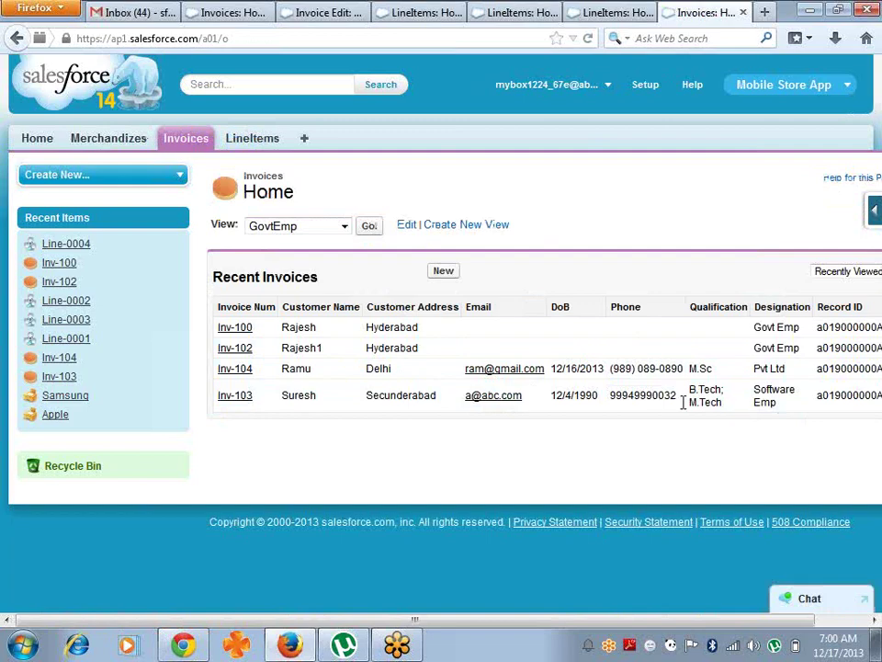
pyautogui.click(444, 274)
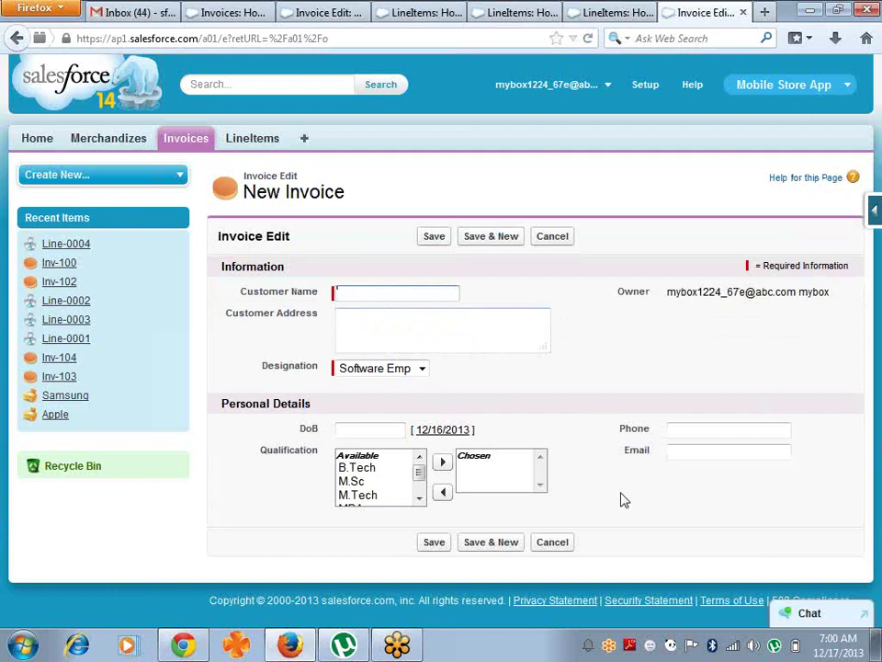
pyautogui.click(263, 144)
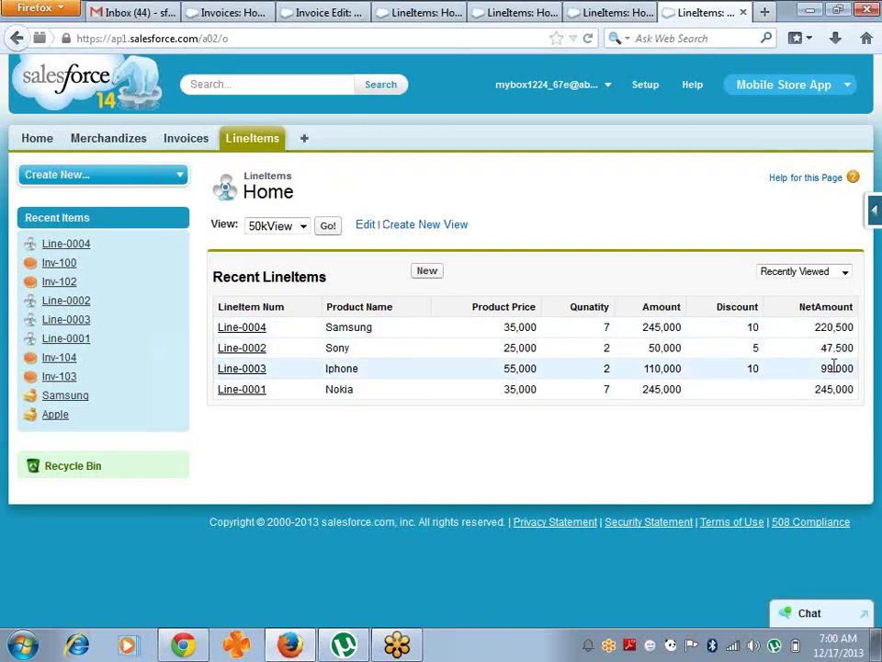
pyautogui.click(426, 272)
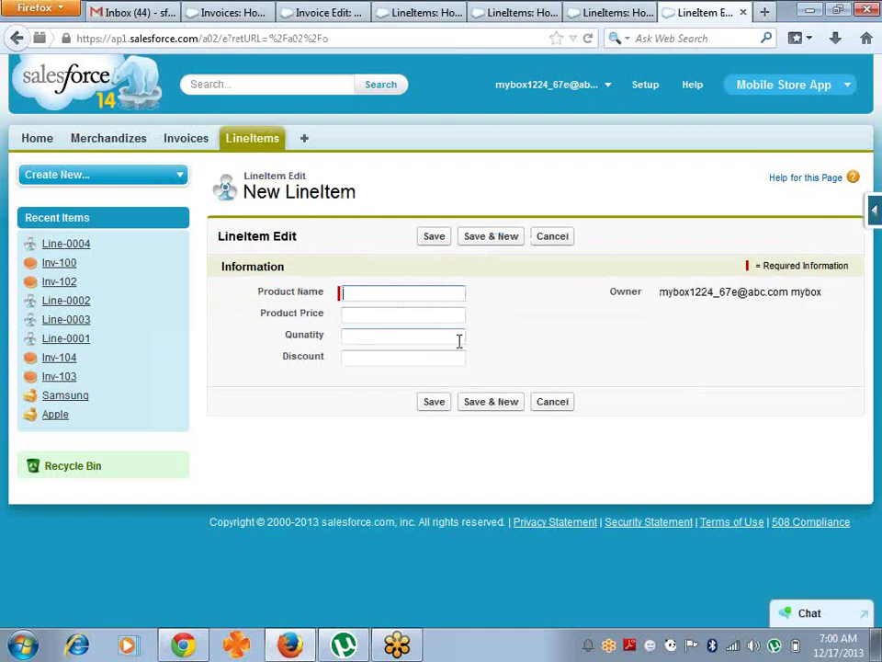
pyautogui.click(260, 147)
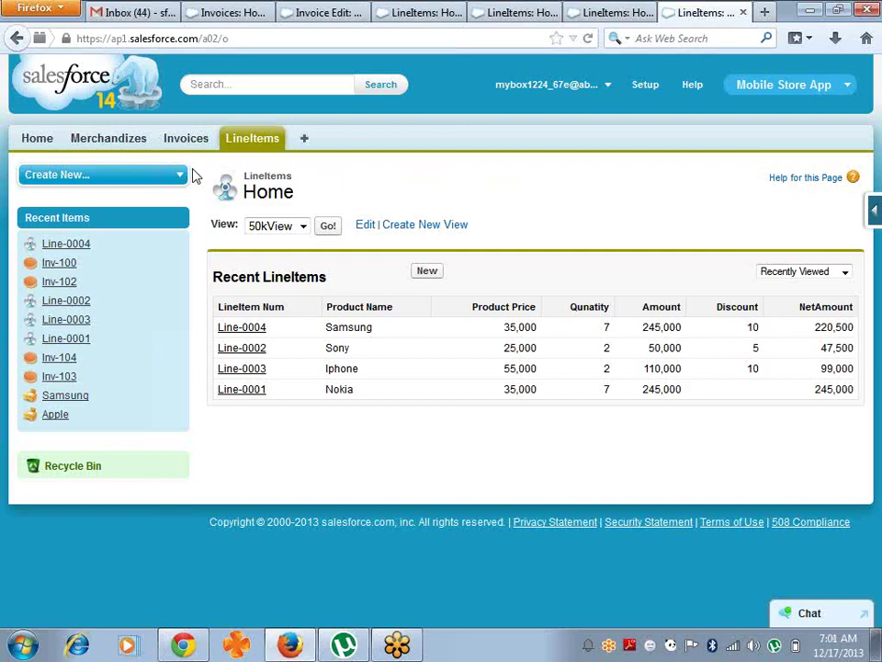
# - Close the three duplicate LineItems tabs and the unfinished new invoice tab
pyautogui.click(743, 13)
pyautogui.click(743, 13)
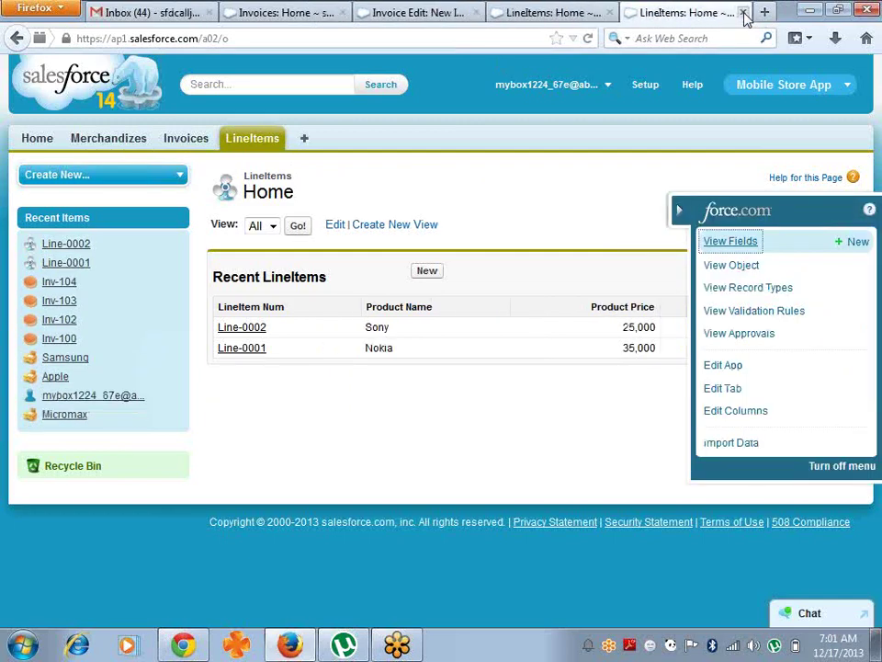
pyautogui.click(743, 13)
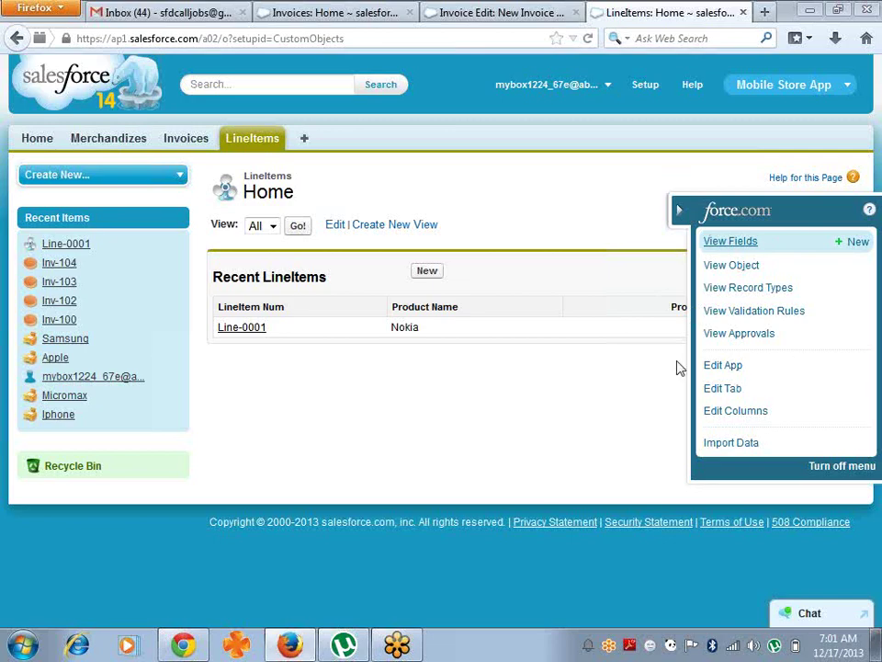
pyautogui.click(575, 13)
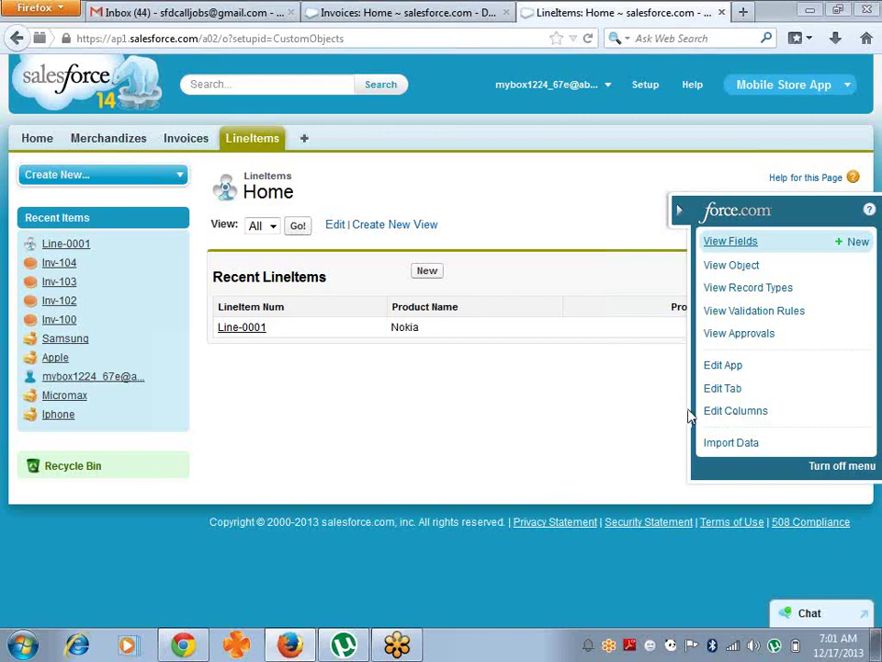
# - Close the Invoices tab and return to the Gmail inbox
pyautogui.click(259, 9)
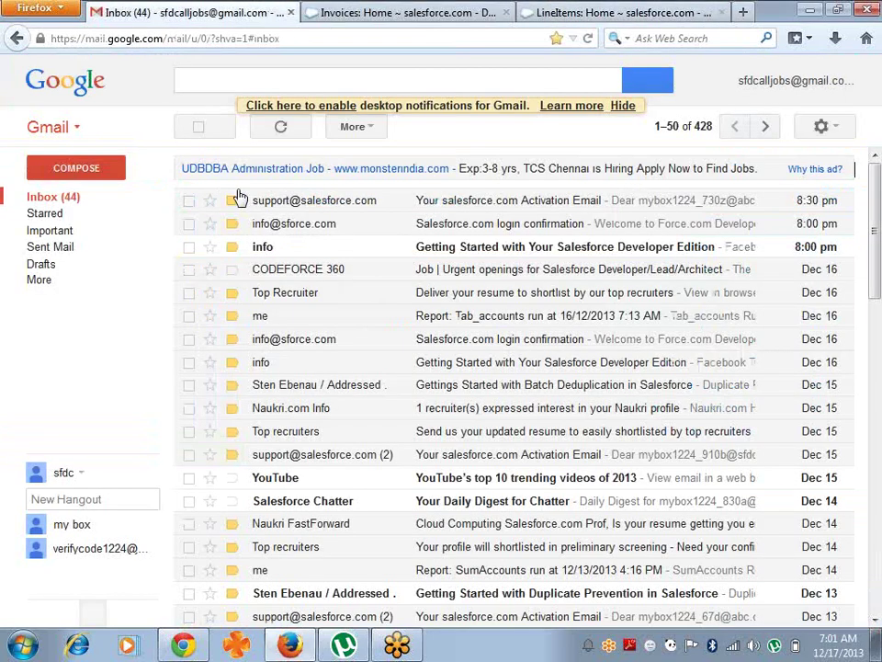
pyautogui.click(442, 16)
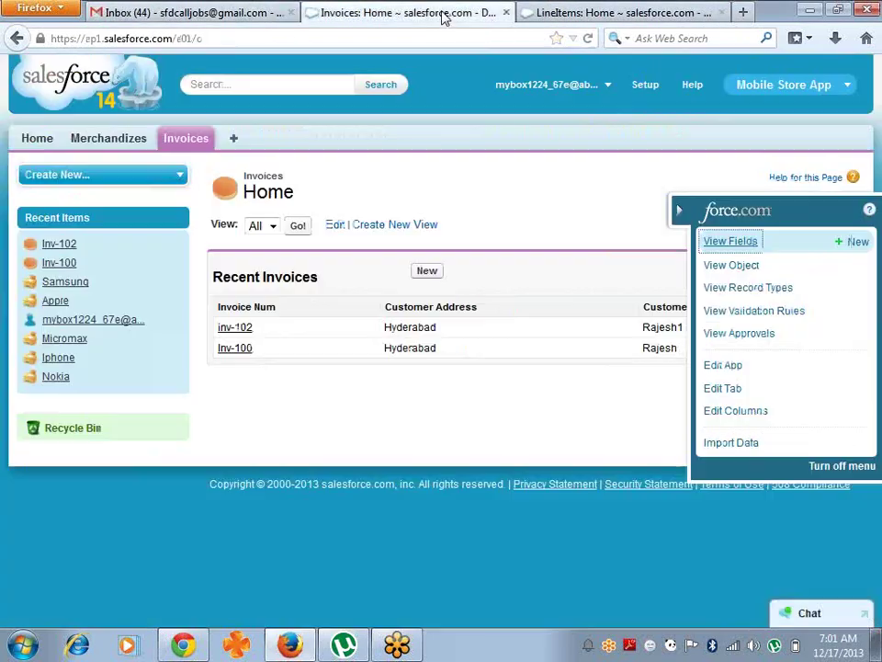
pyautogui.click(506, 13)
pyautogui.click(266, 13)
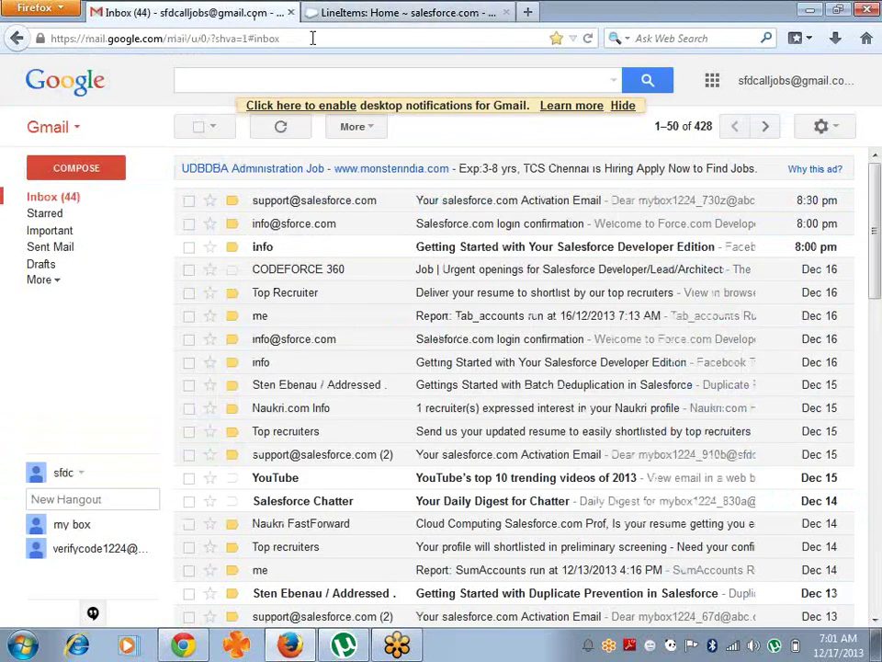